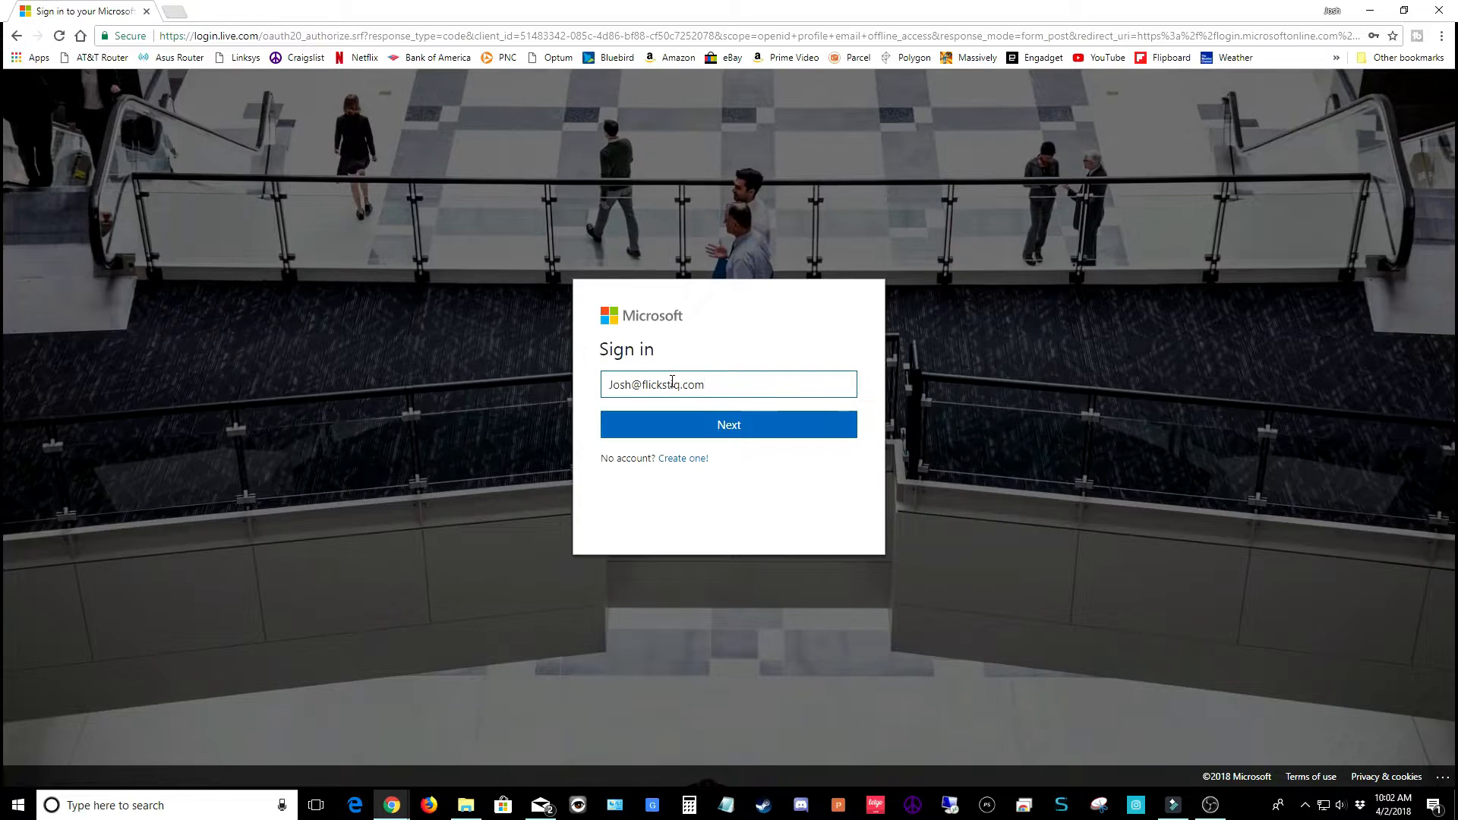
Sign in with the account password, then start the free Azure account sign-up
click(687, 426)
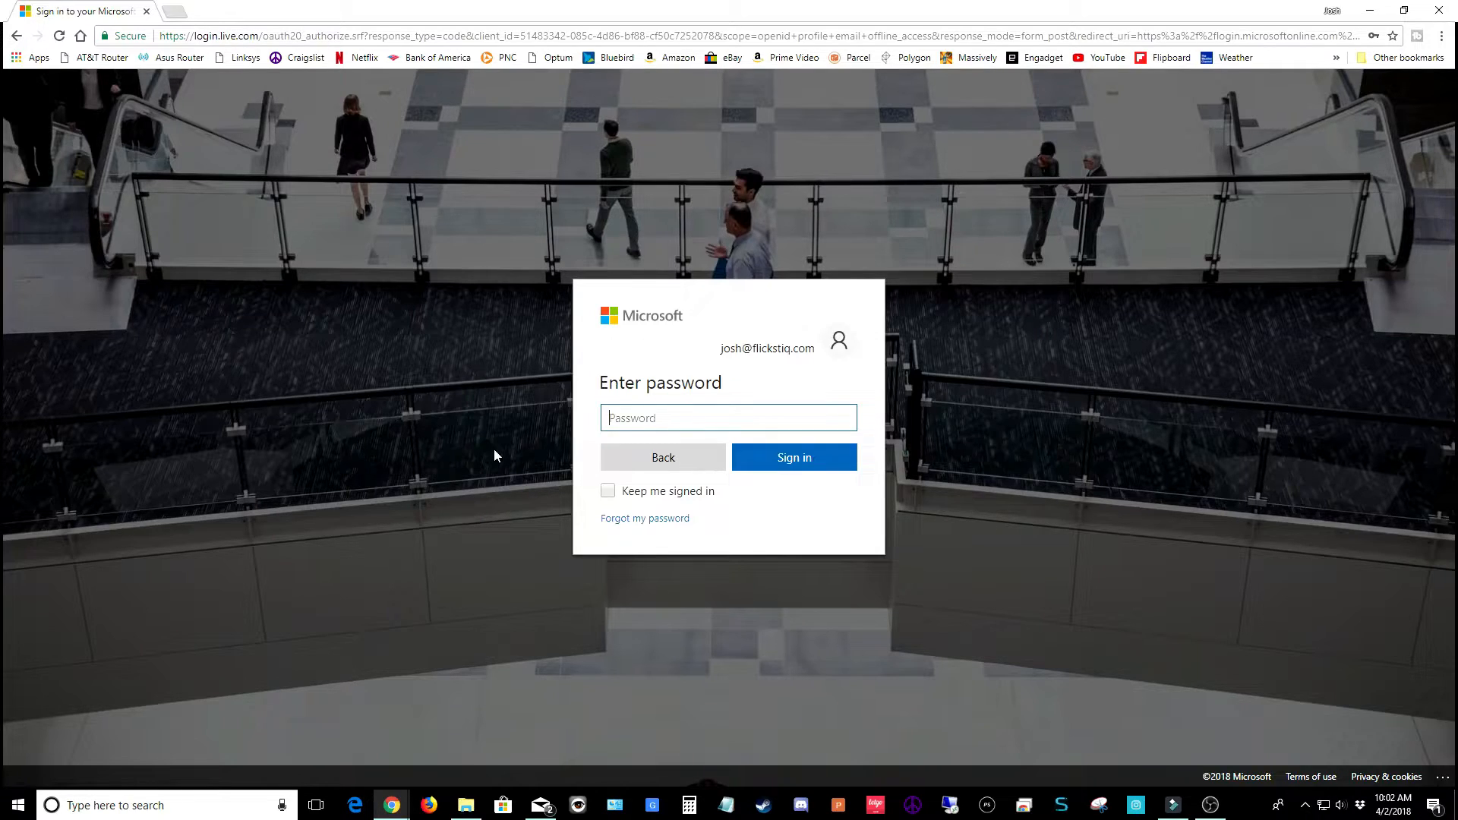
text(•••••••••)
click(794, 461)
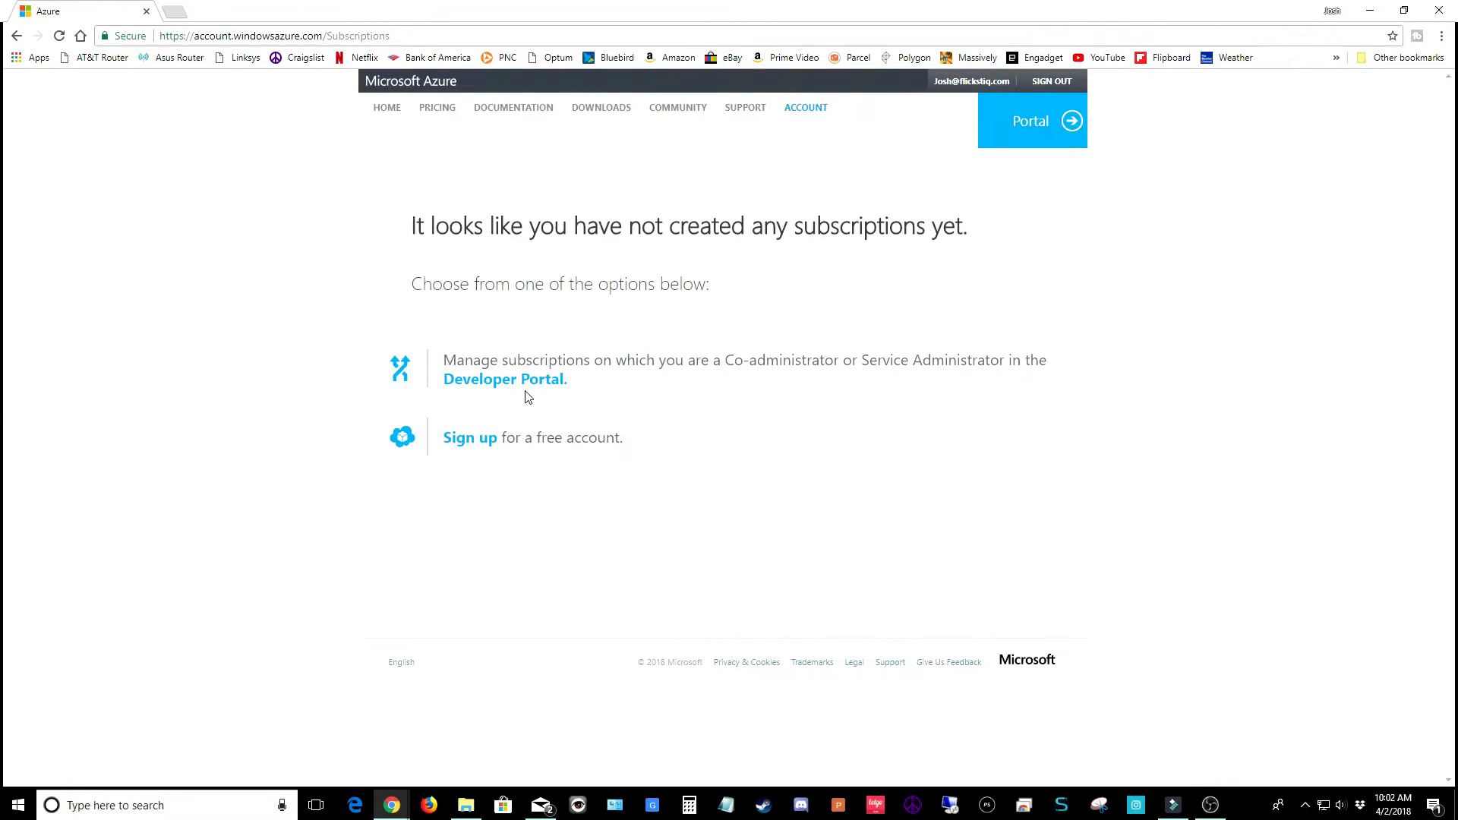
click(479, 440)
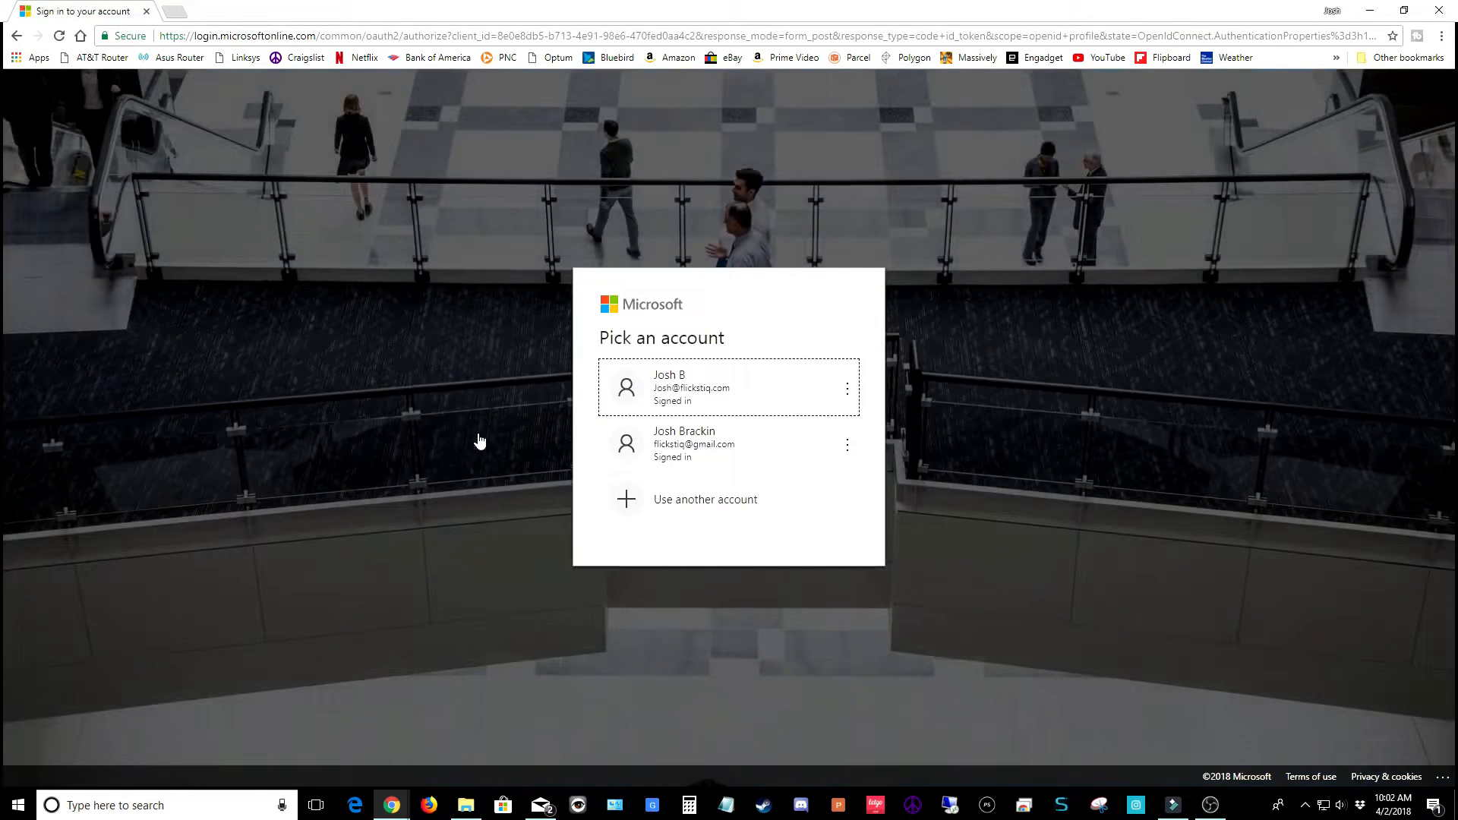
Continue with the signed-in account, accept the subscription agreement, and submit the free-account sign-up
click(731, 379)
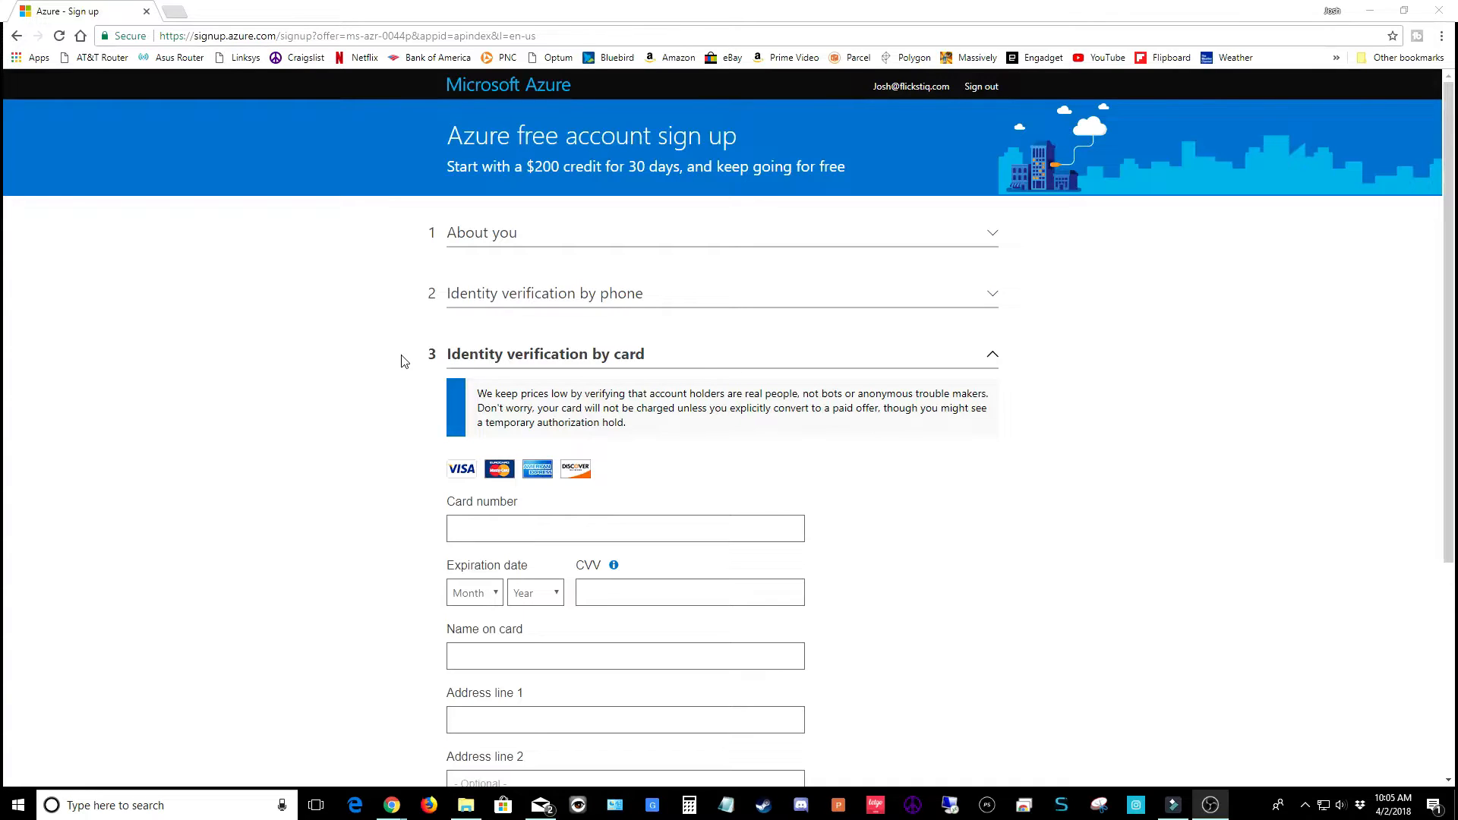
scroll(403, 360, down, 3)
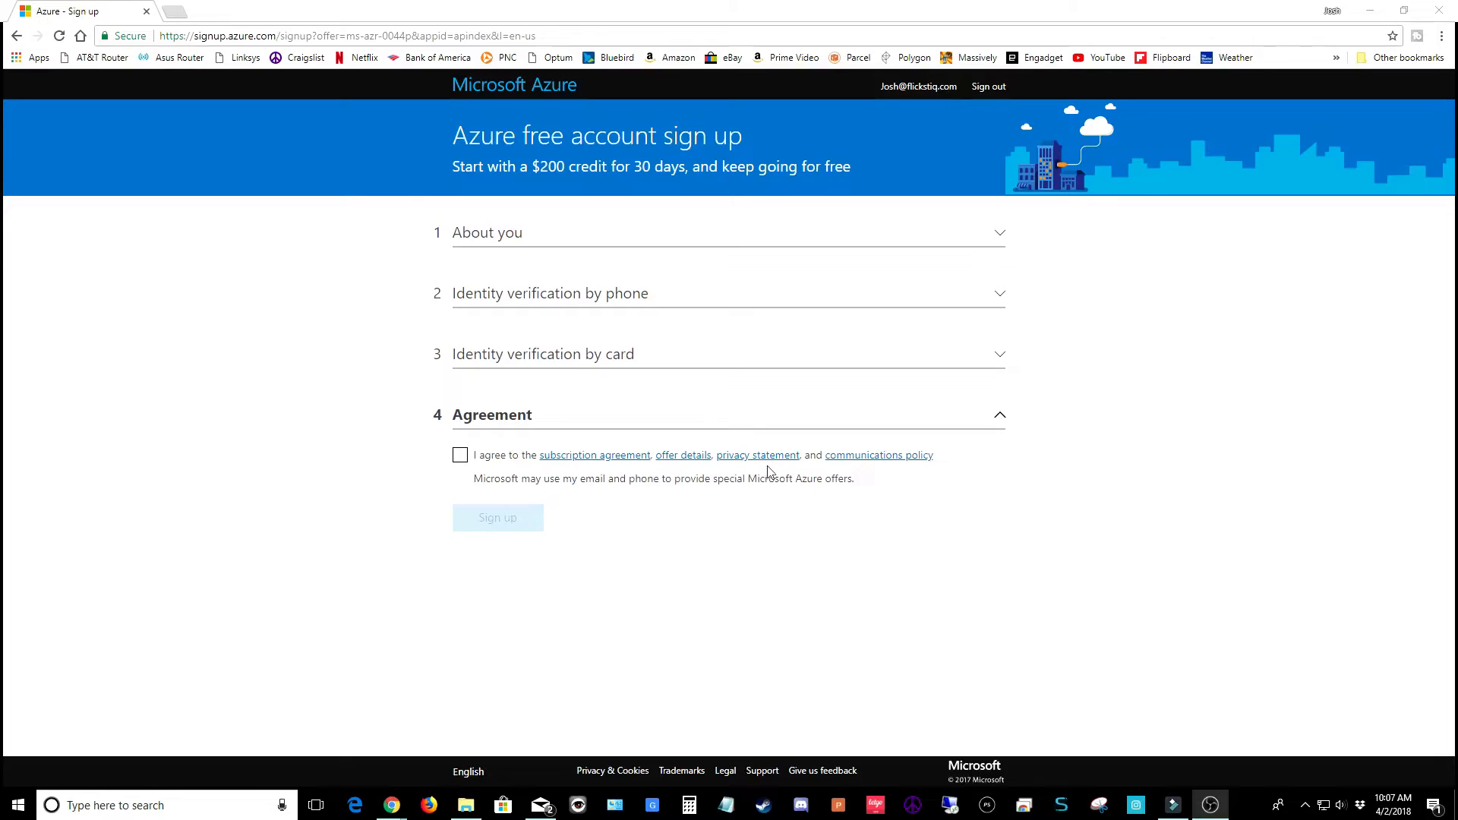
click(460, 455)
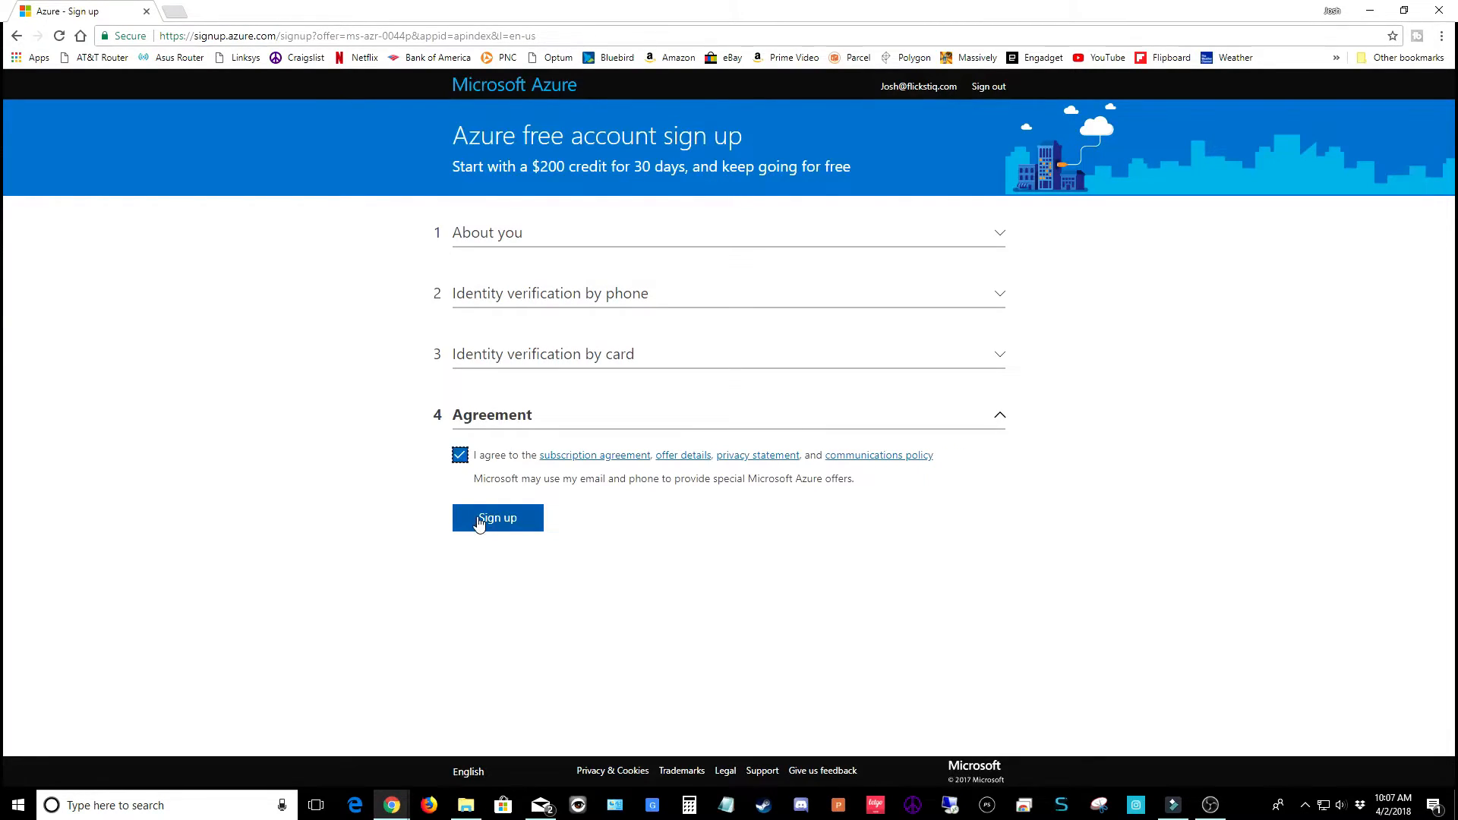
click(477, 524)
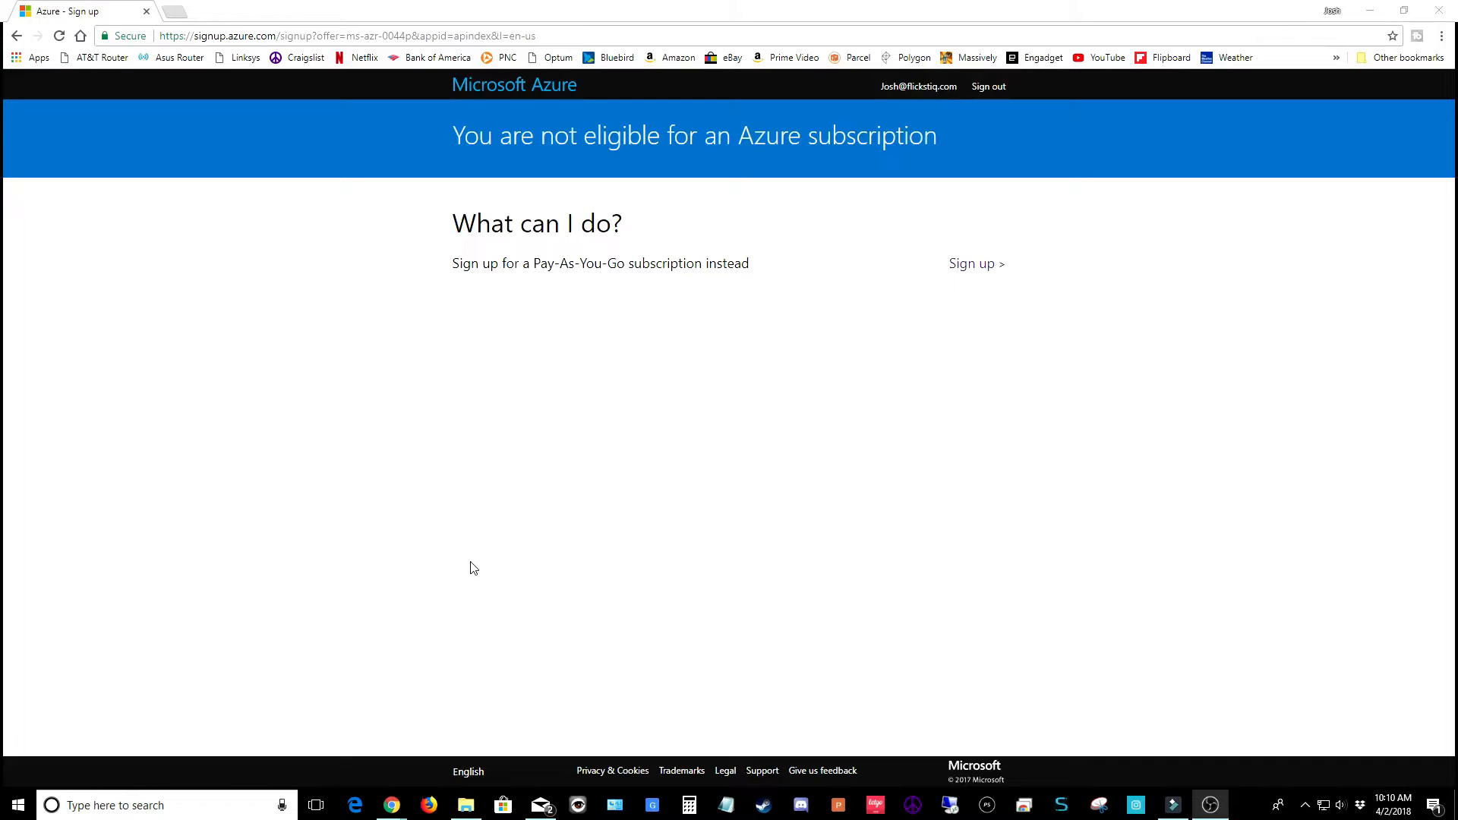
Switch to a Pay-As-You-Go sign-up, keeping the existing payment method
click(965, 268)
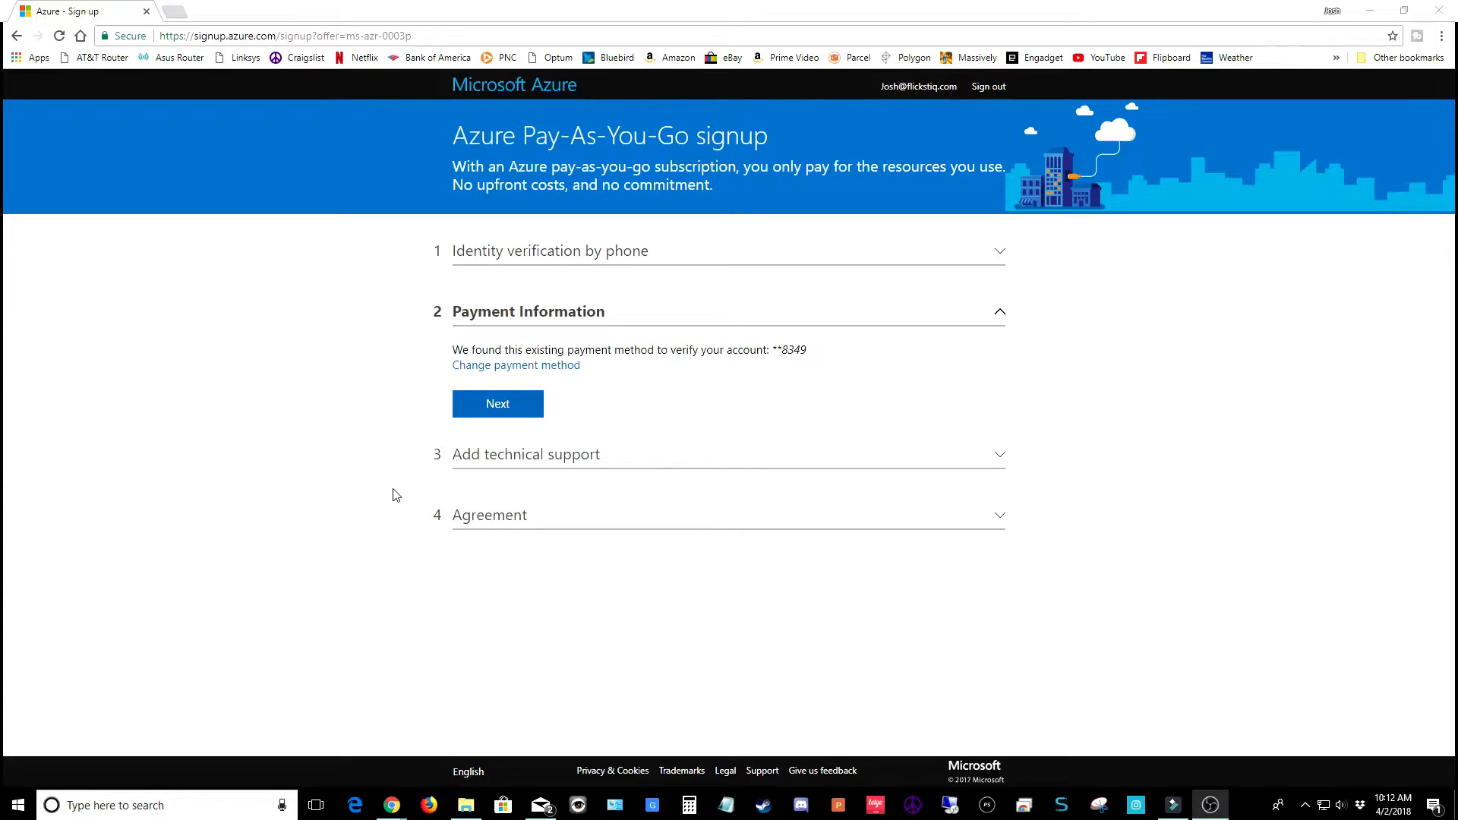
click(496, 410)
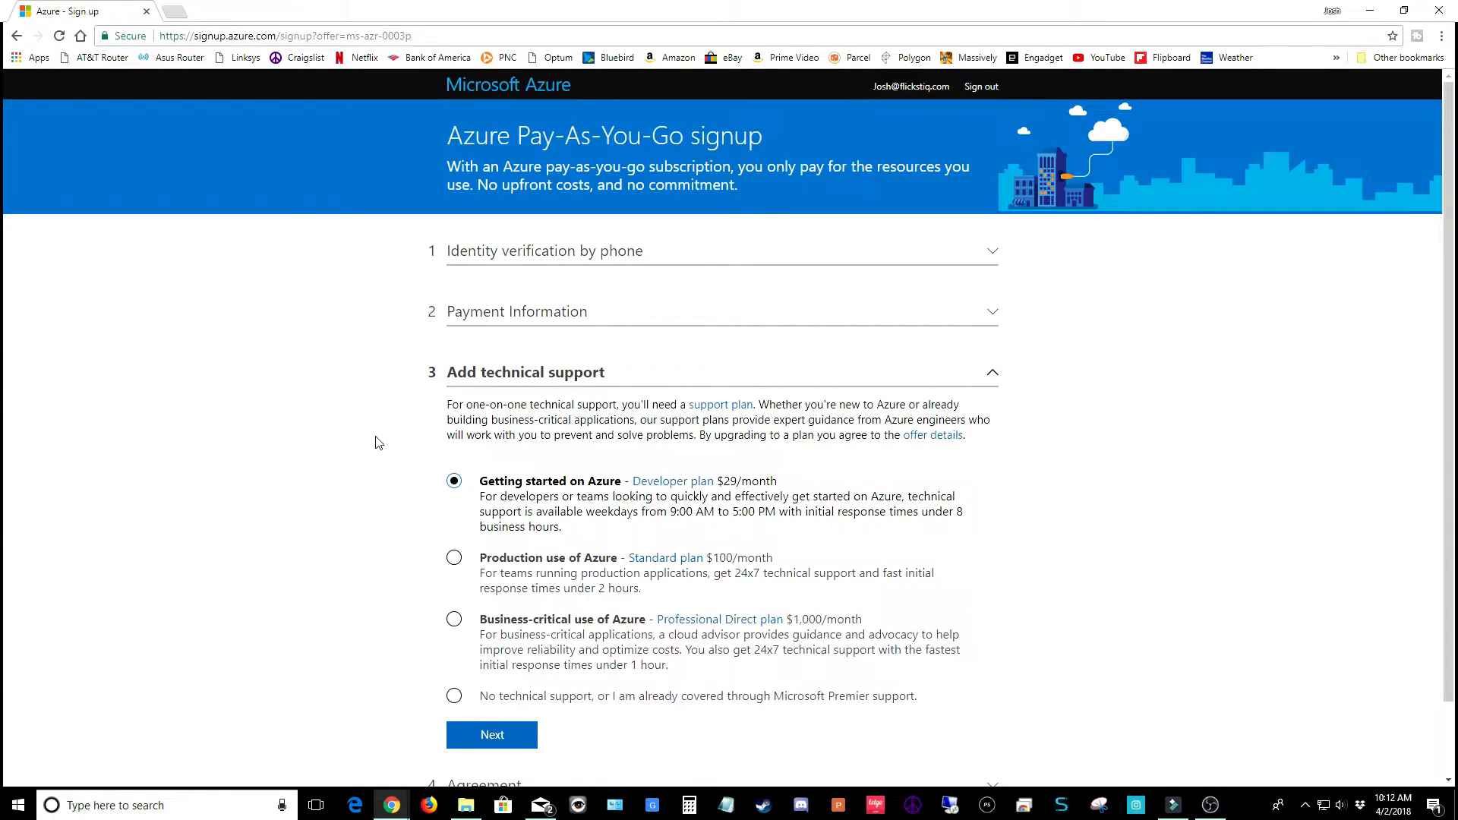
scroll(372, 443, down, 2)
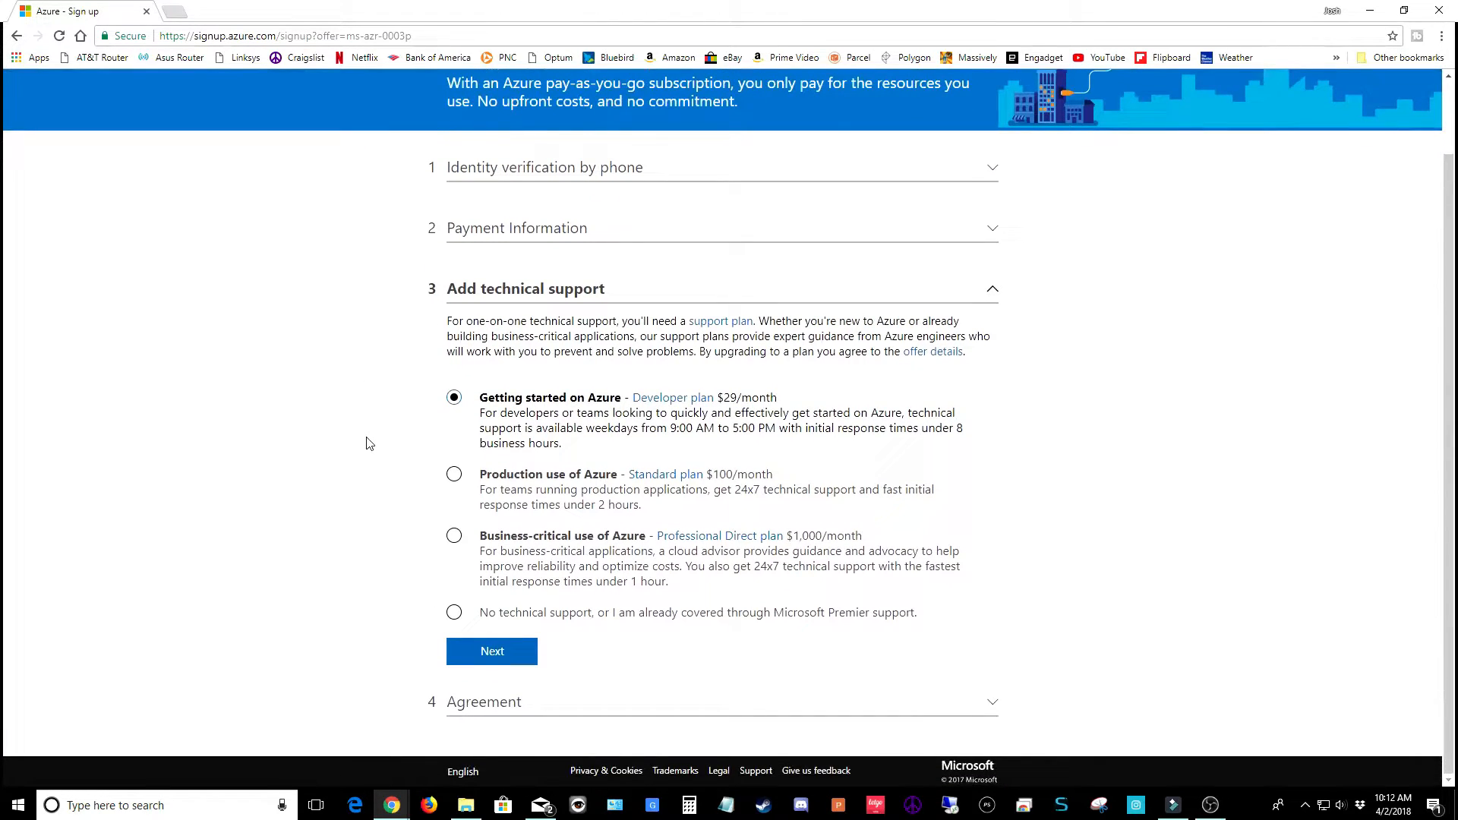
Choose no technical support, accept the Pay-As-You-Go agreement, and submit the sign-up
click(453, 613)
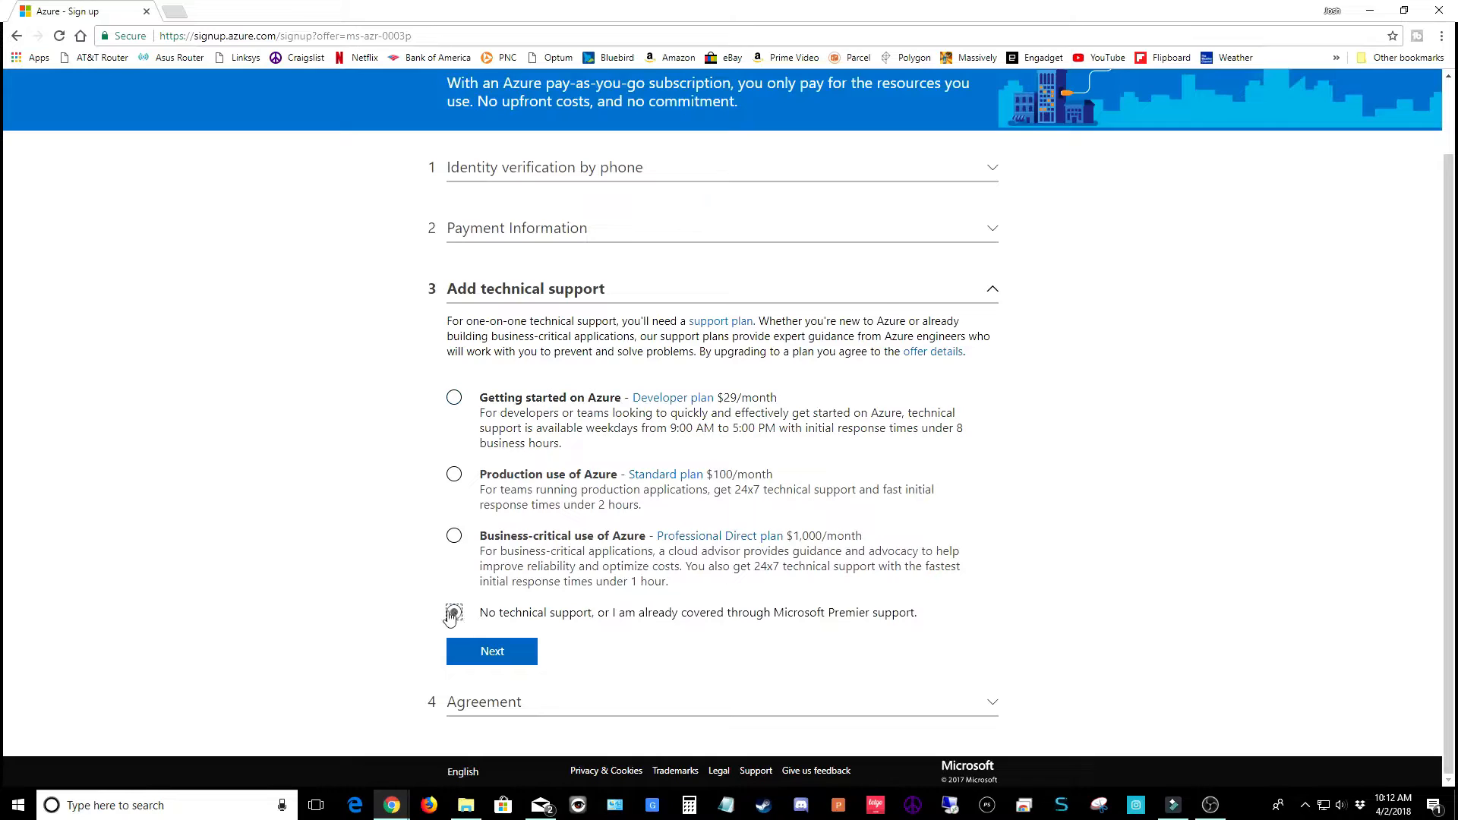
click(495, 653)
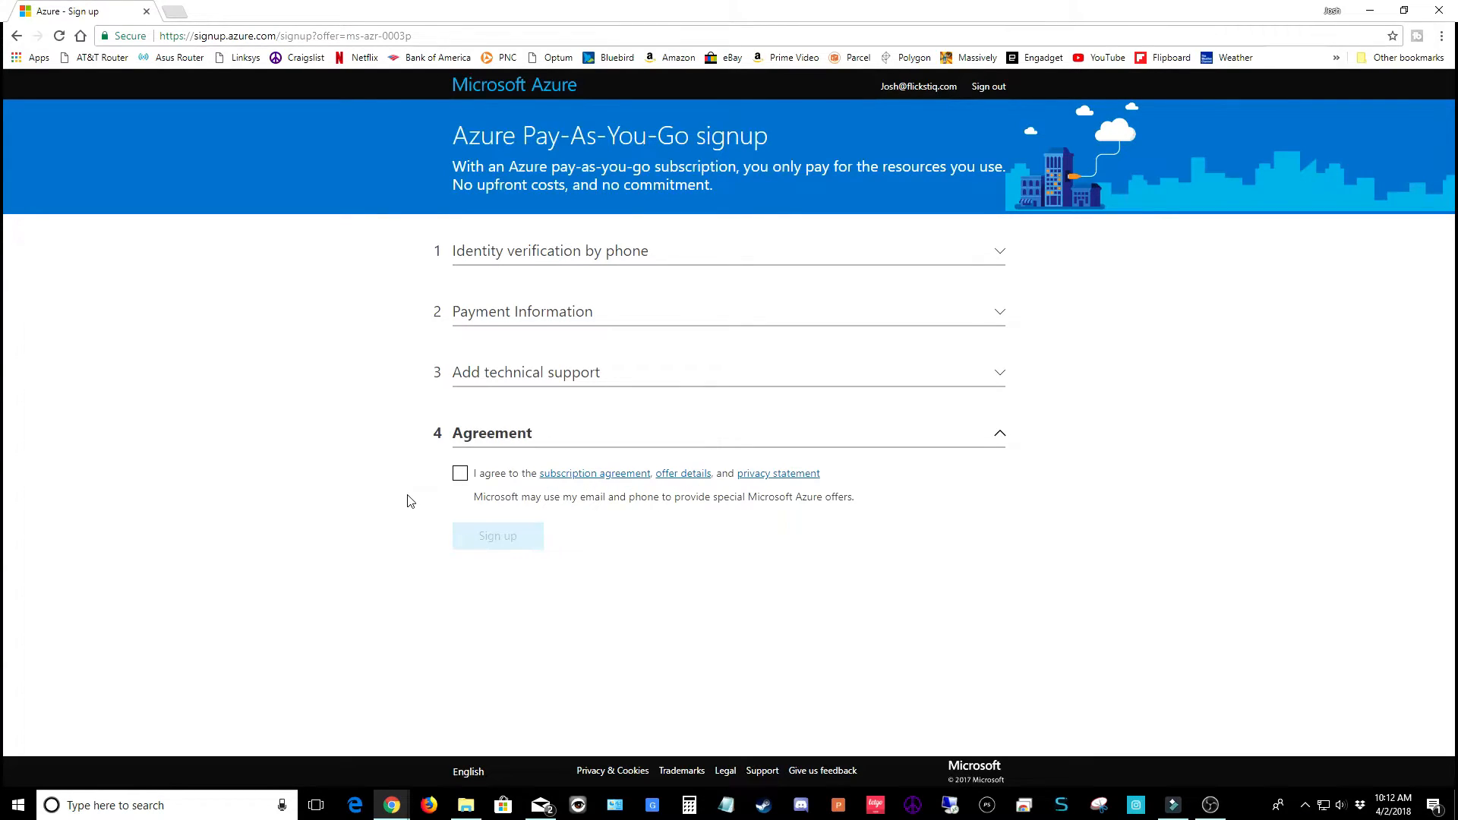
click(461, 474)
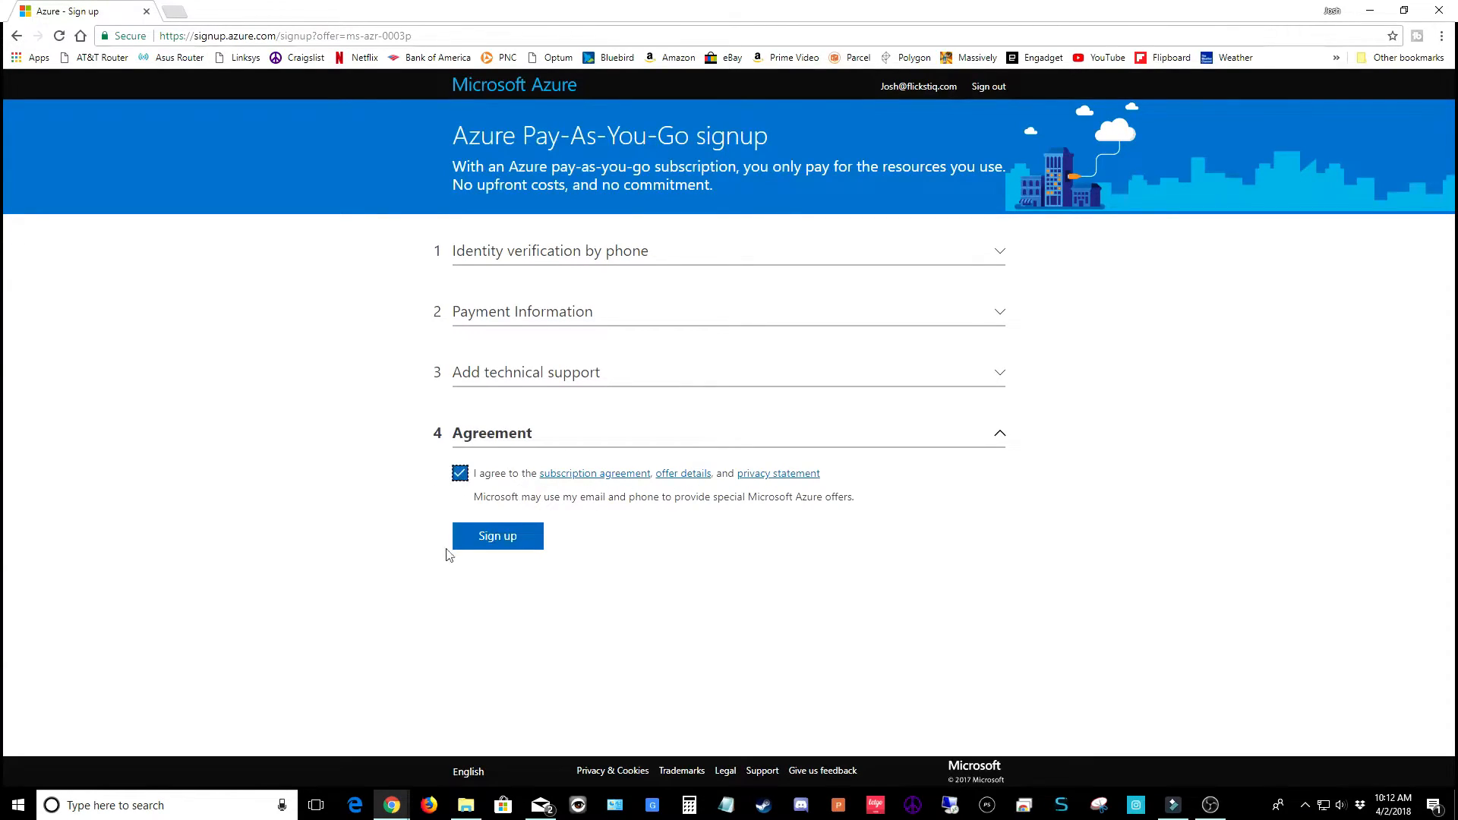
click(524, 548)
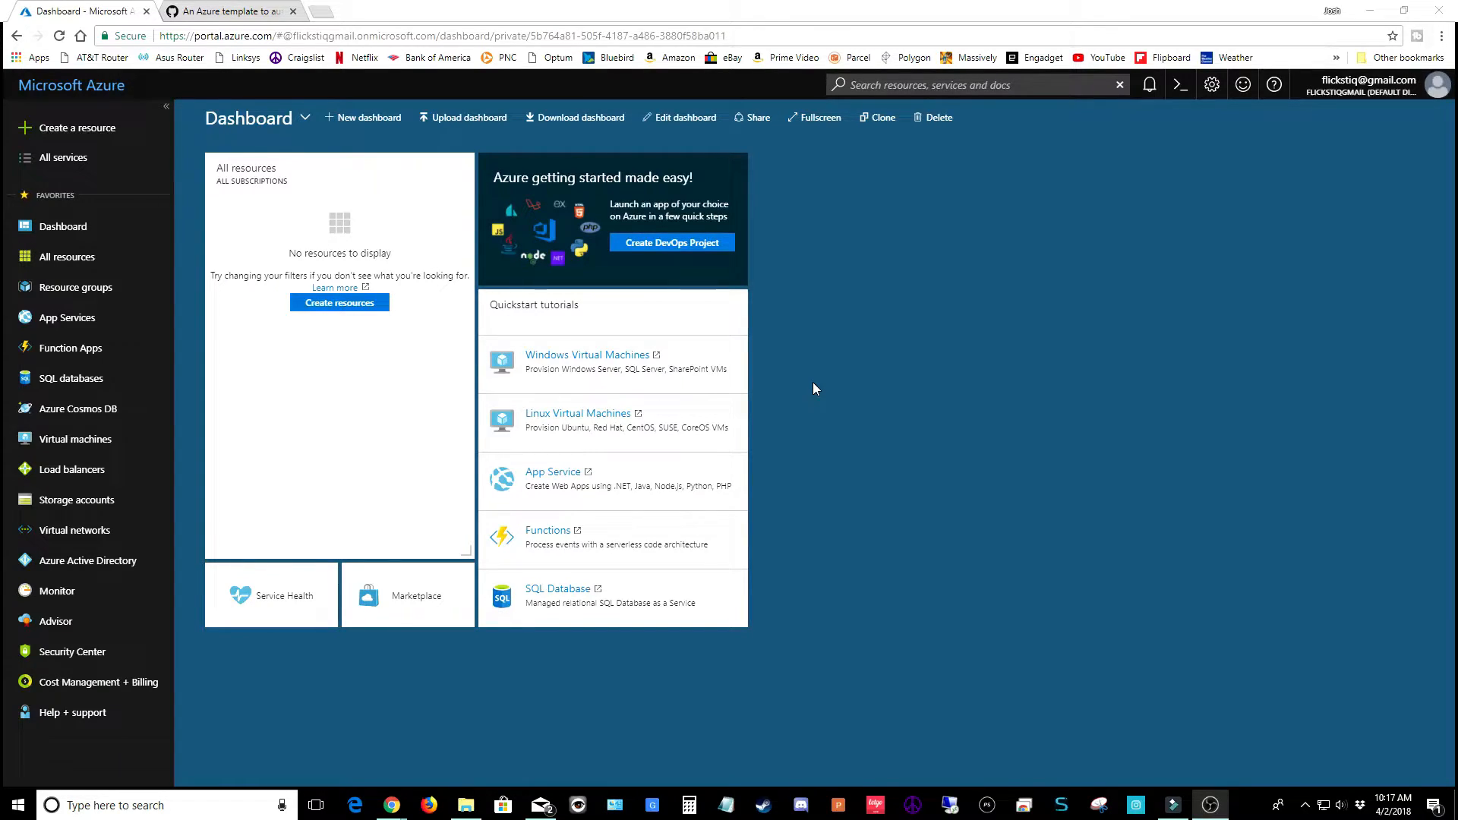
Search the Marketplace for 'template' and create a new Template deployment
click(341, 308)
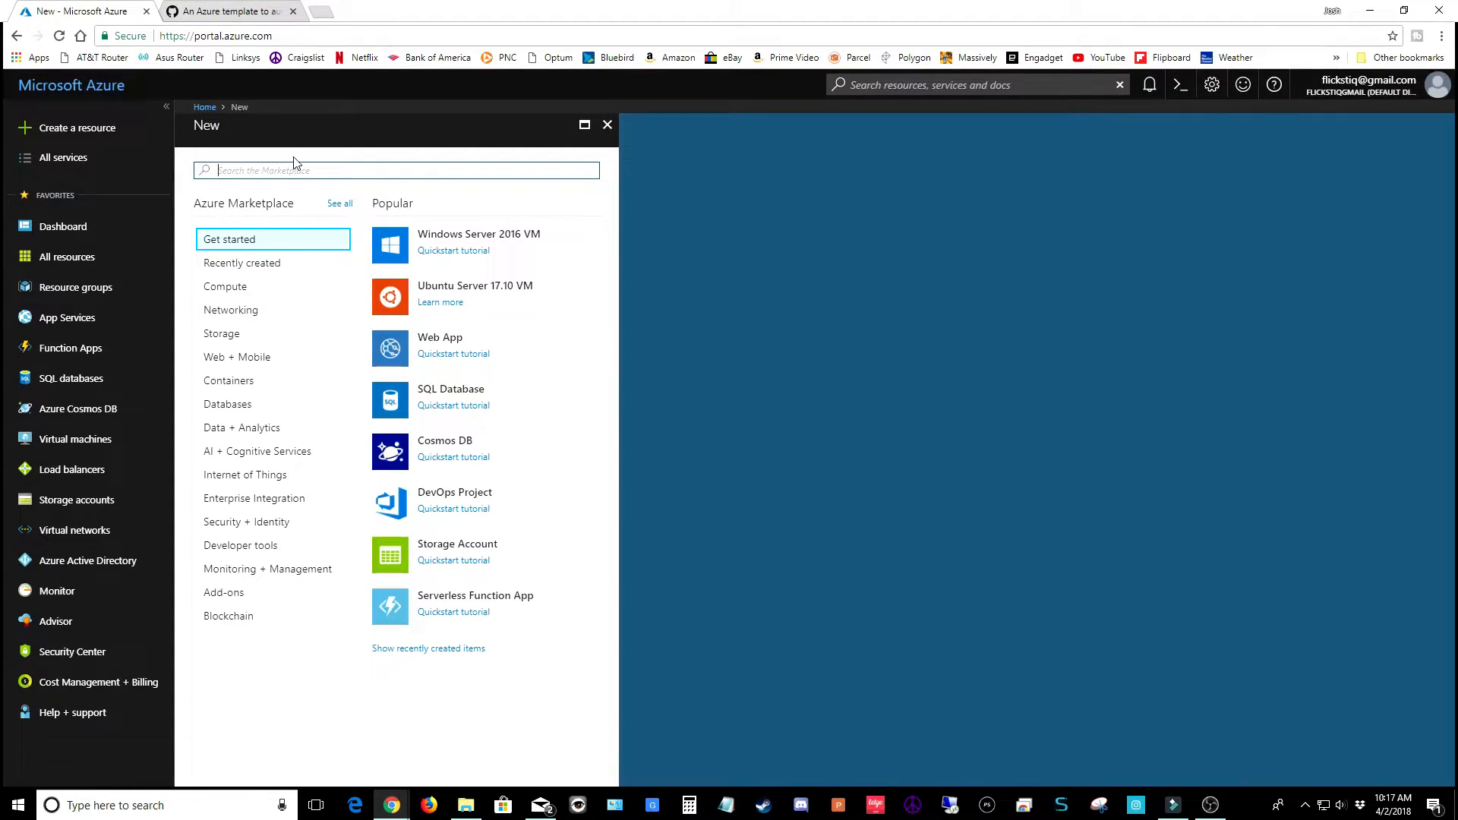
text(te)
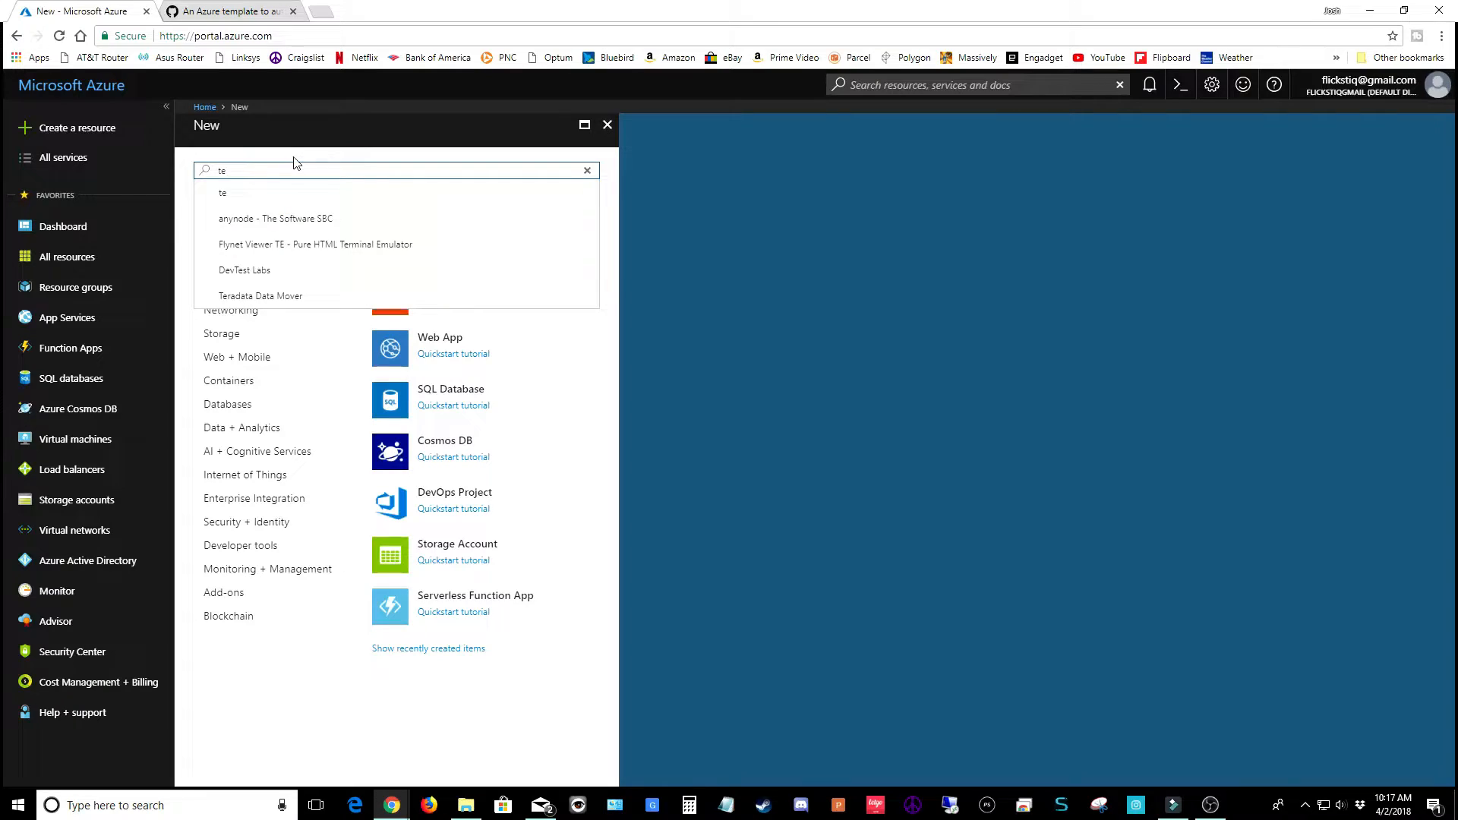
text(mplate)
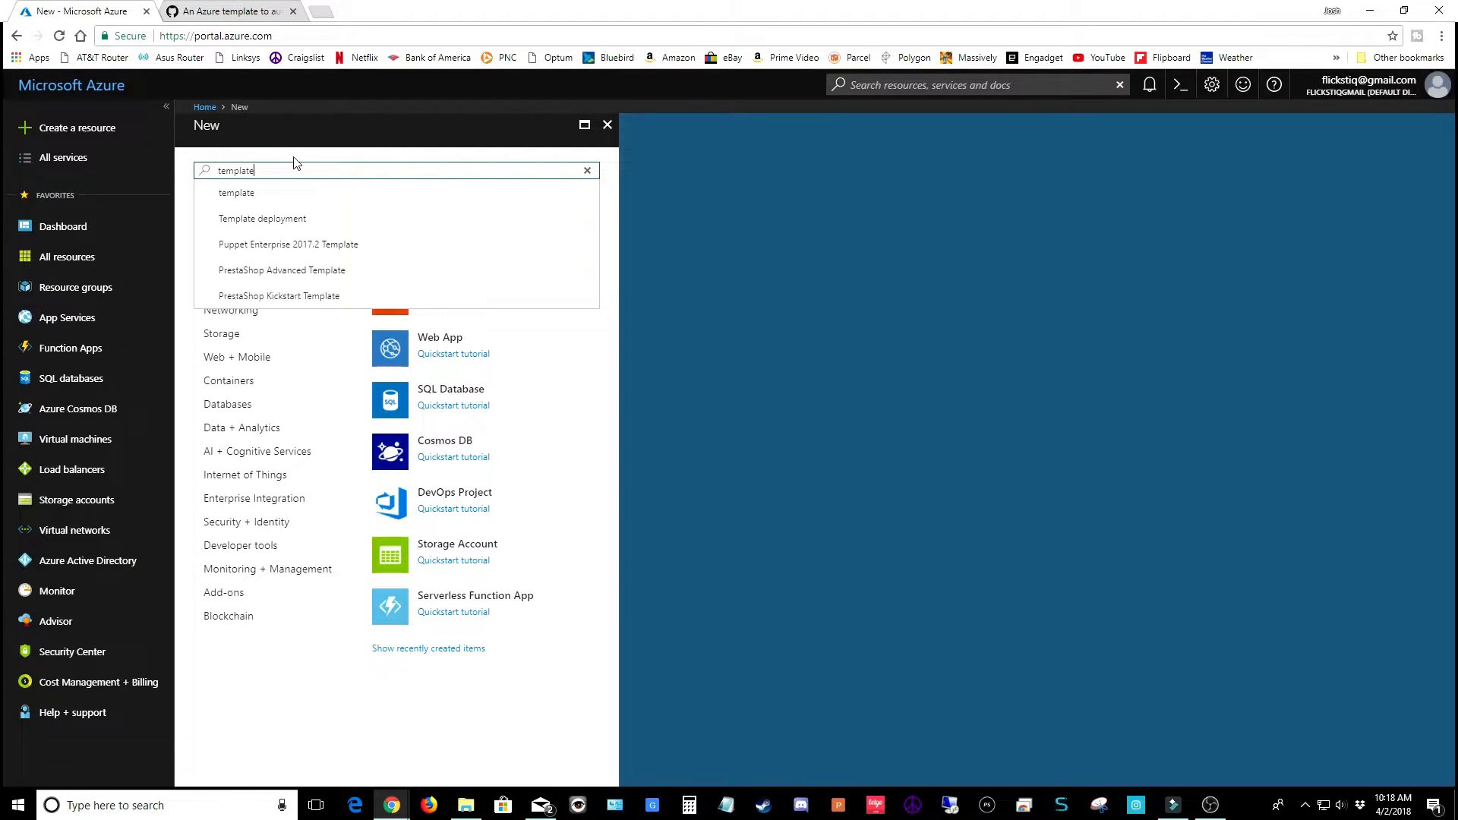
click(287, 222)
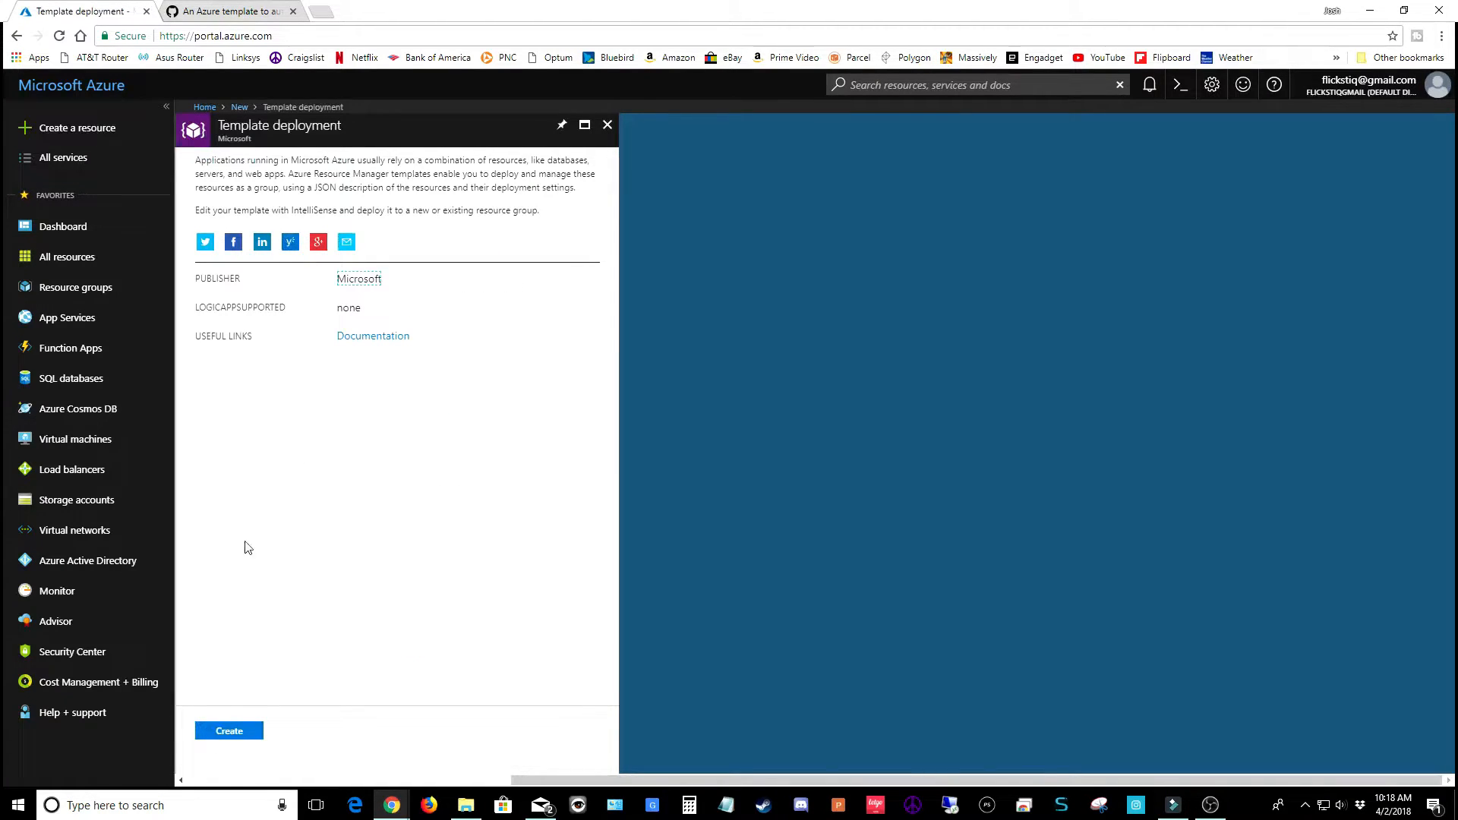
click(220, 734)
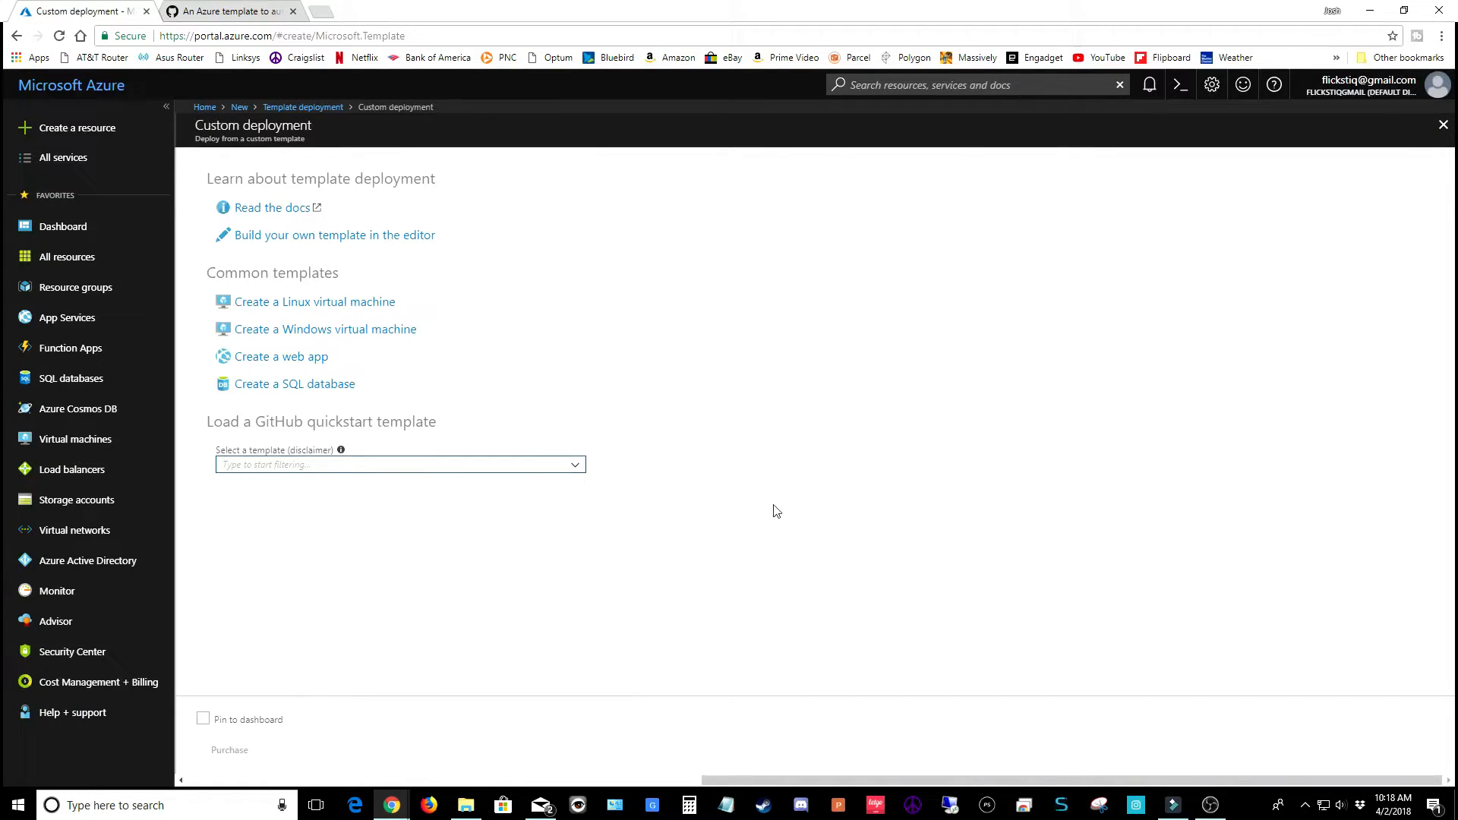
Open Build your own template in the editor and delete the default JSON
click(355, 242)
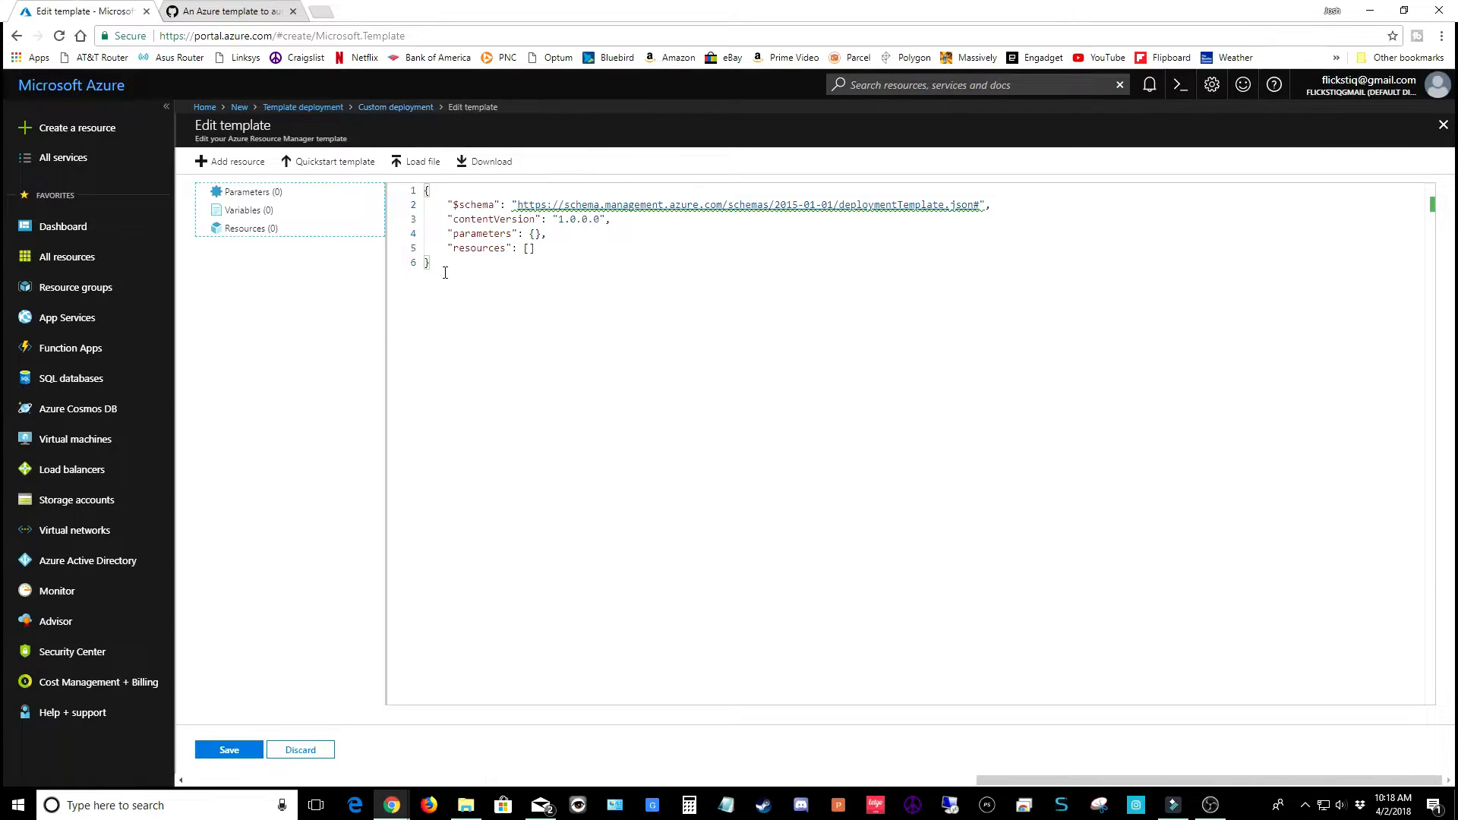
drag(431, 263, 415, 193)
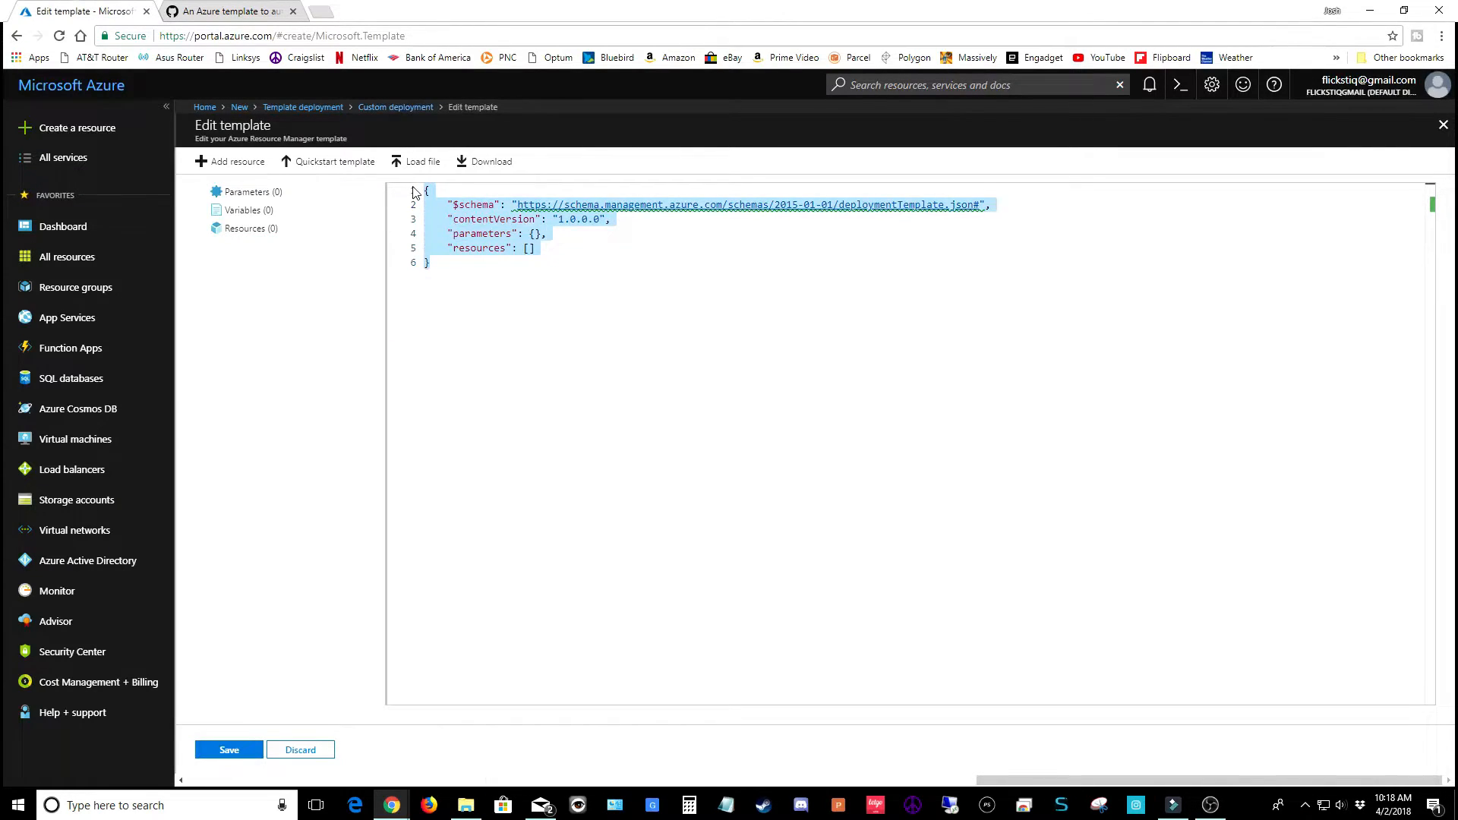
key(Delete)
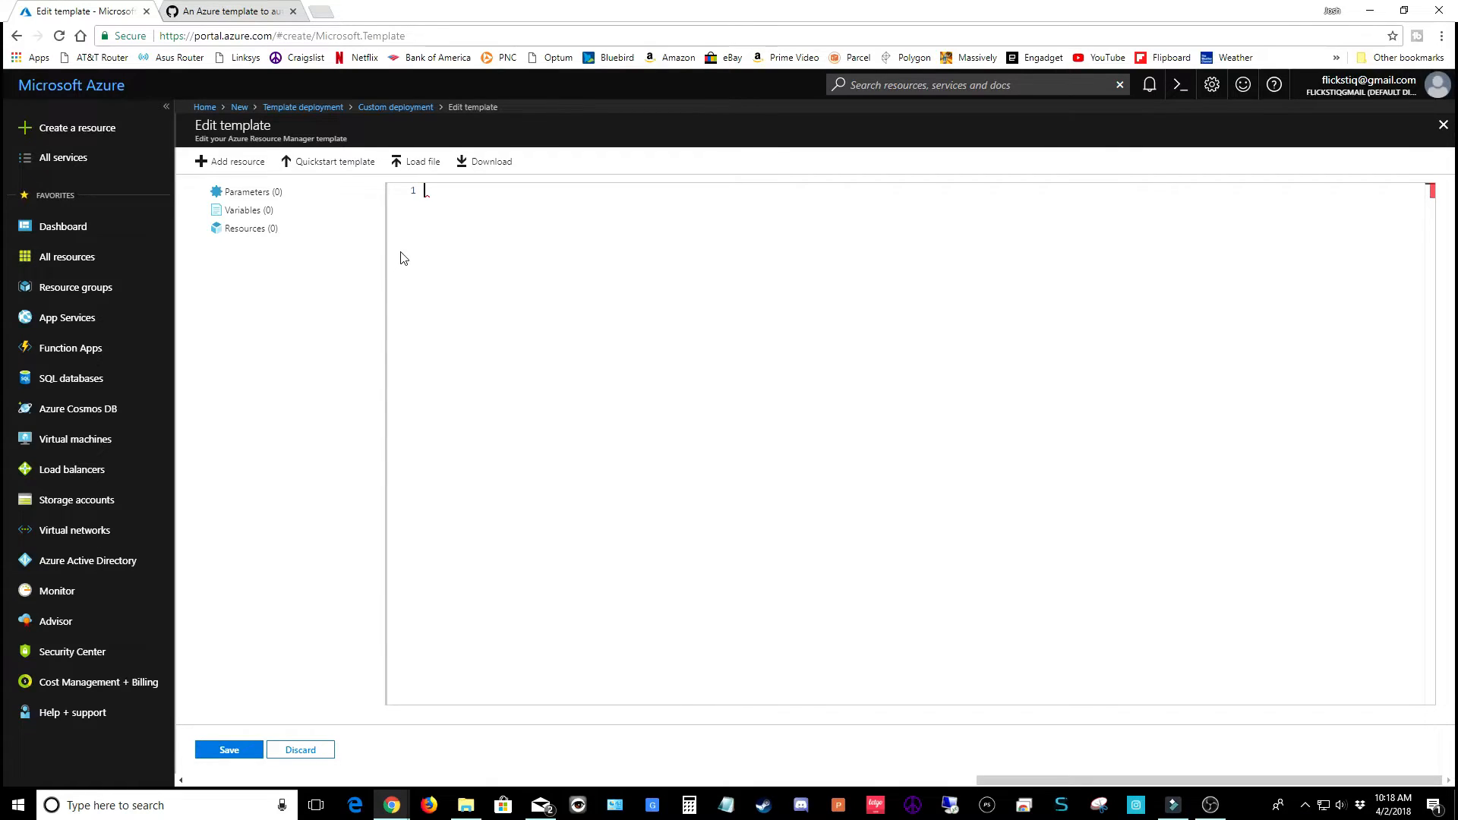
Copy the Parsec template from the parsec-azure-template.json gist into the editor and save it
click(237, 12)
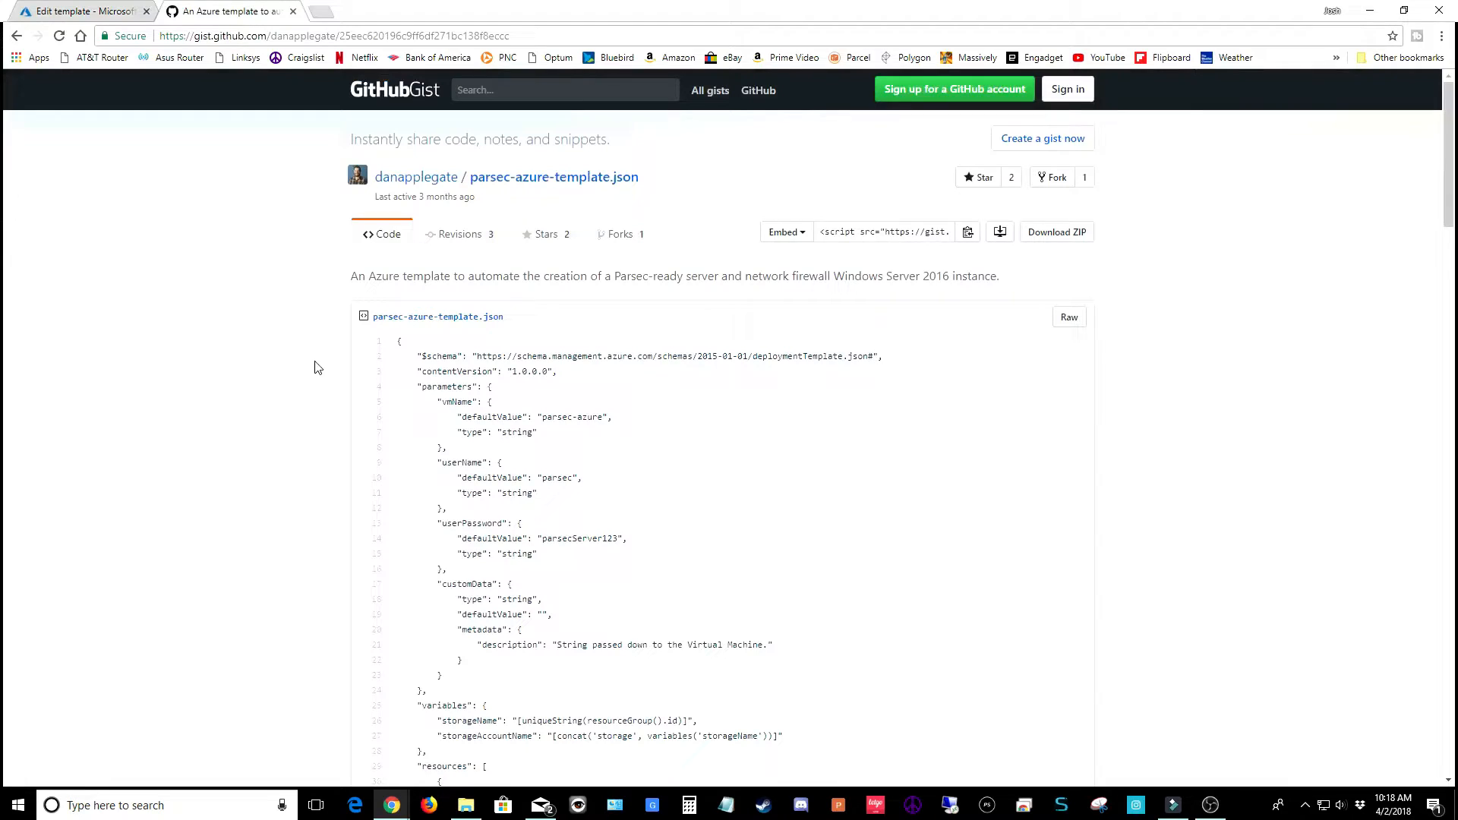
mouse_move(394, 348)
mouse_down()
mouse_move(454, 354)
mouse_move(511, 419)
mouse_move(566, 767)
mouse_move(586, 780)
mouse_move(540, 641)
mouse_move(453, 720)
mouse_move(479, 718)
mouse_up()
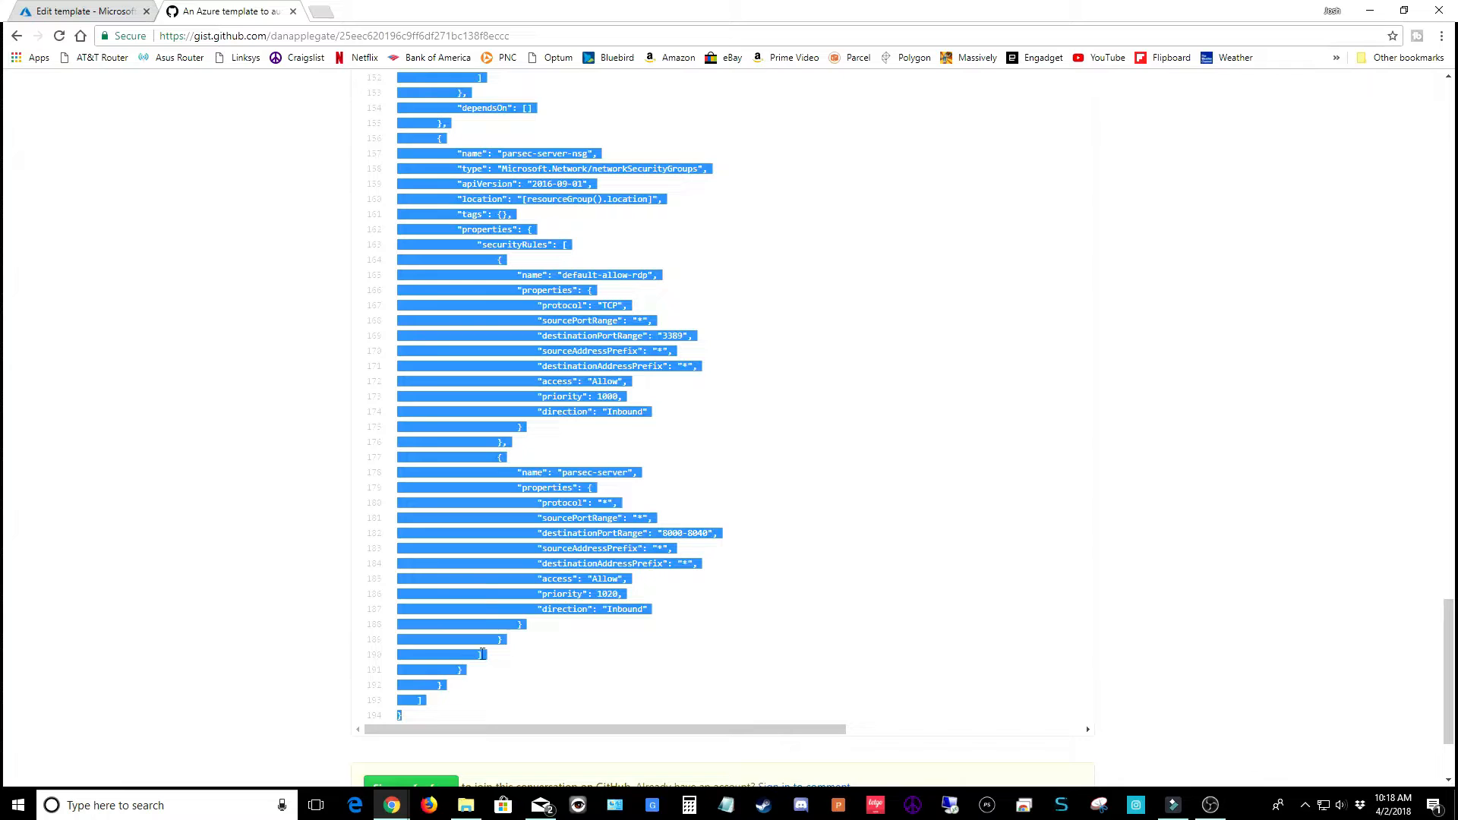
right_click(471, 578)
click(494, 592)
click(68, 15)
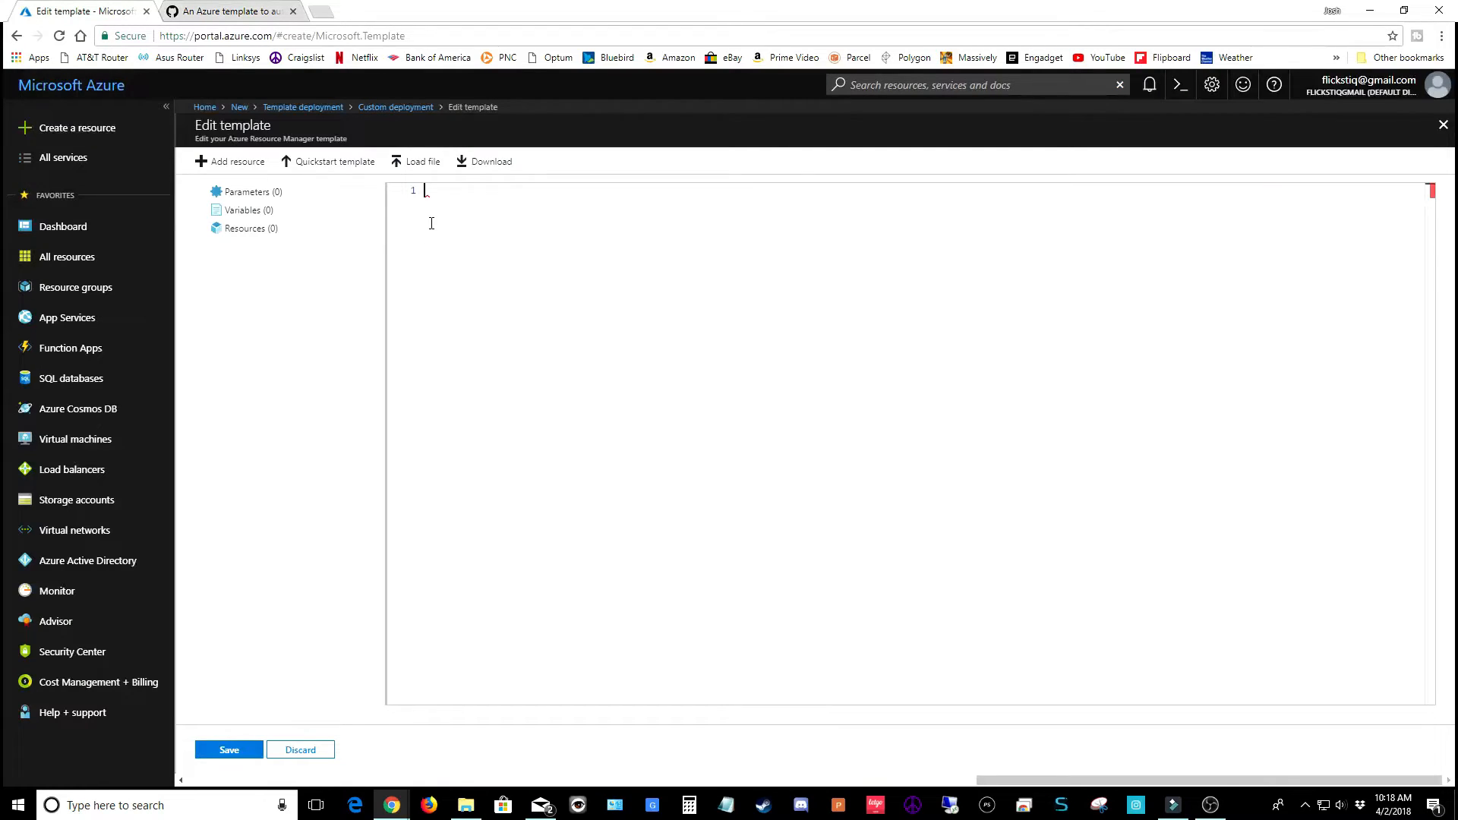
key(ctrl+v)
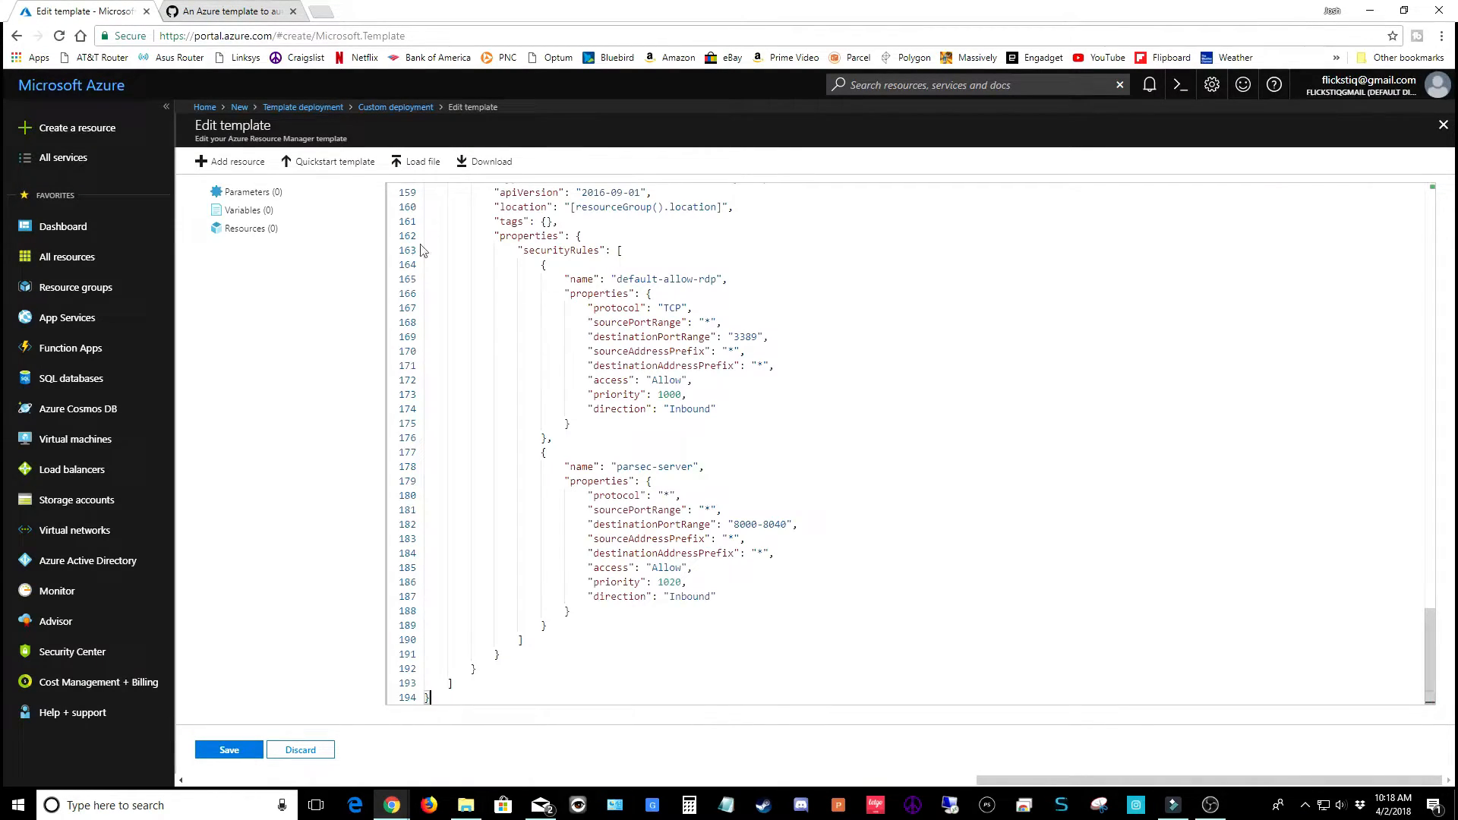
click(228, 752)
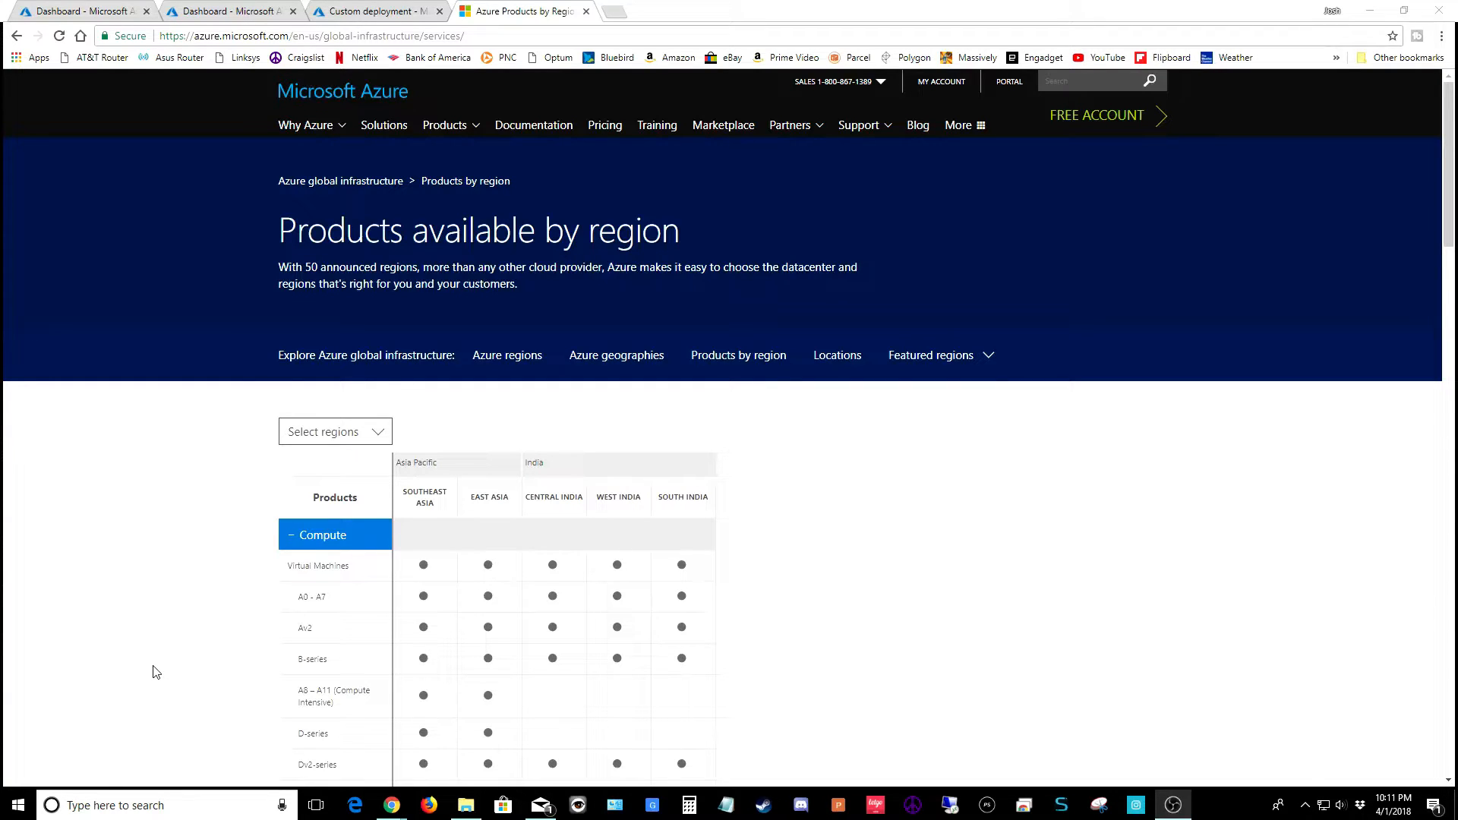
Filter product availability to Asia Pacific and India, then highlight the NV-Series row
scroll(159, 668, down, 1)
scroll(160, 668, down, 3)
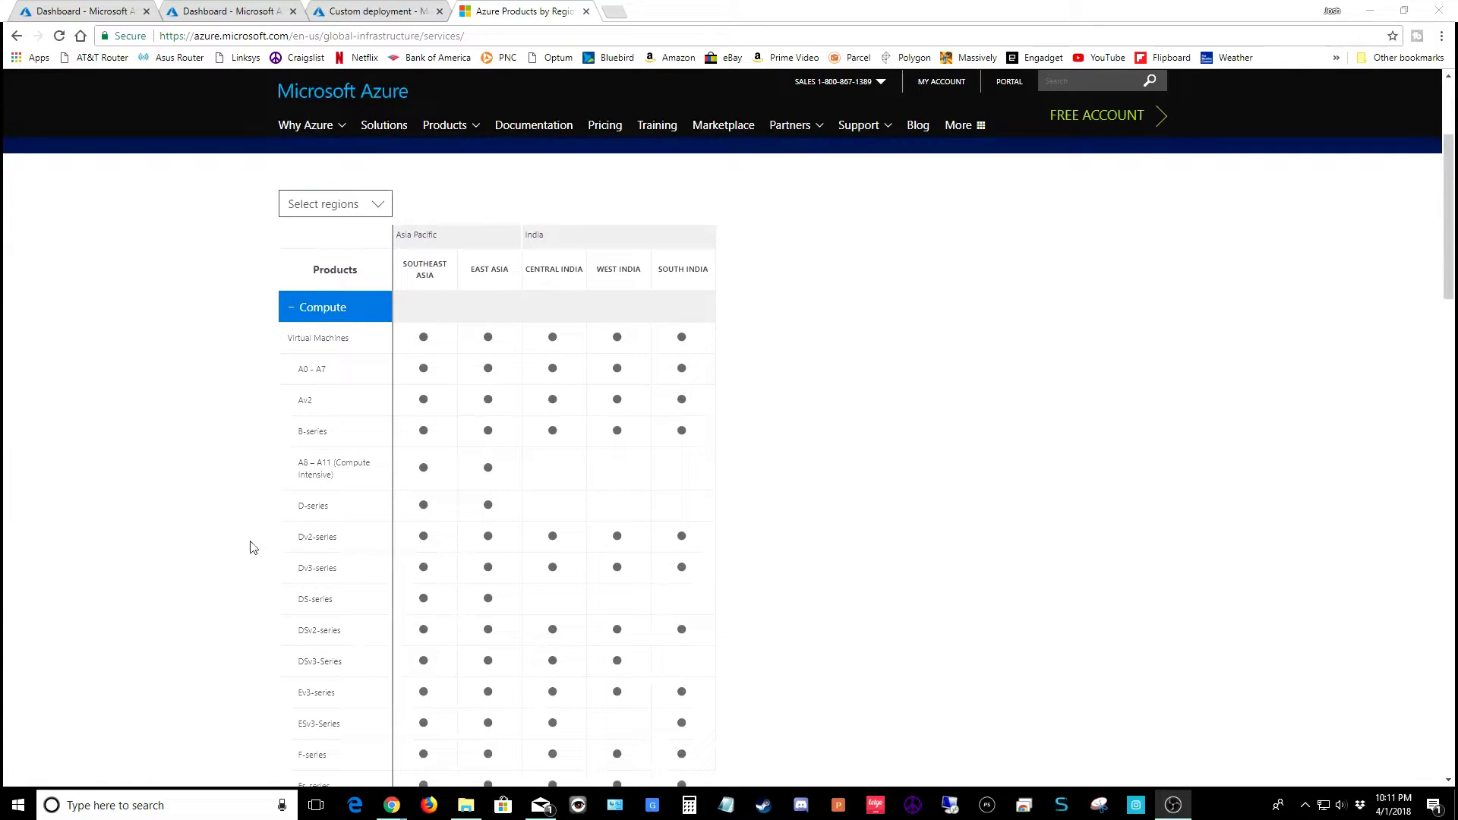
click(383, 210)
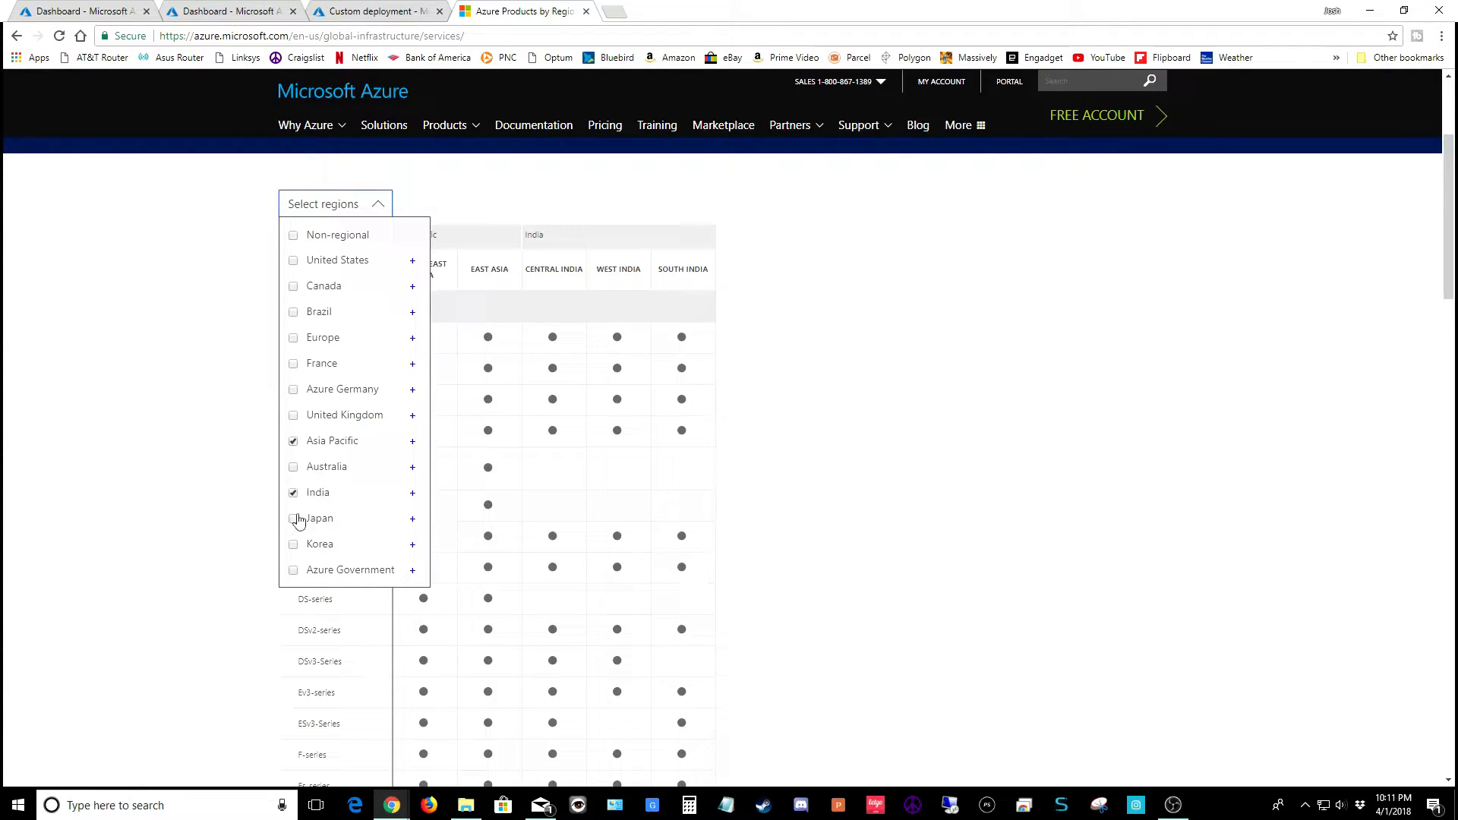
click(208, 554)
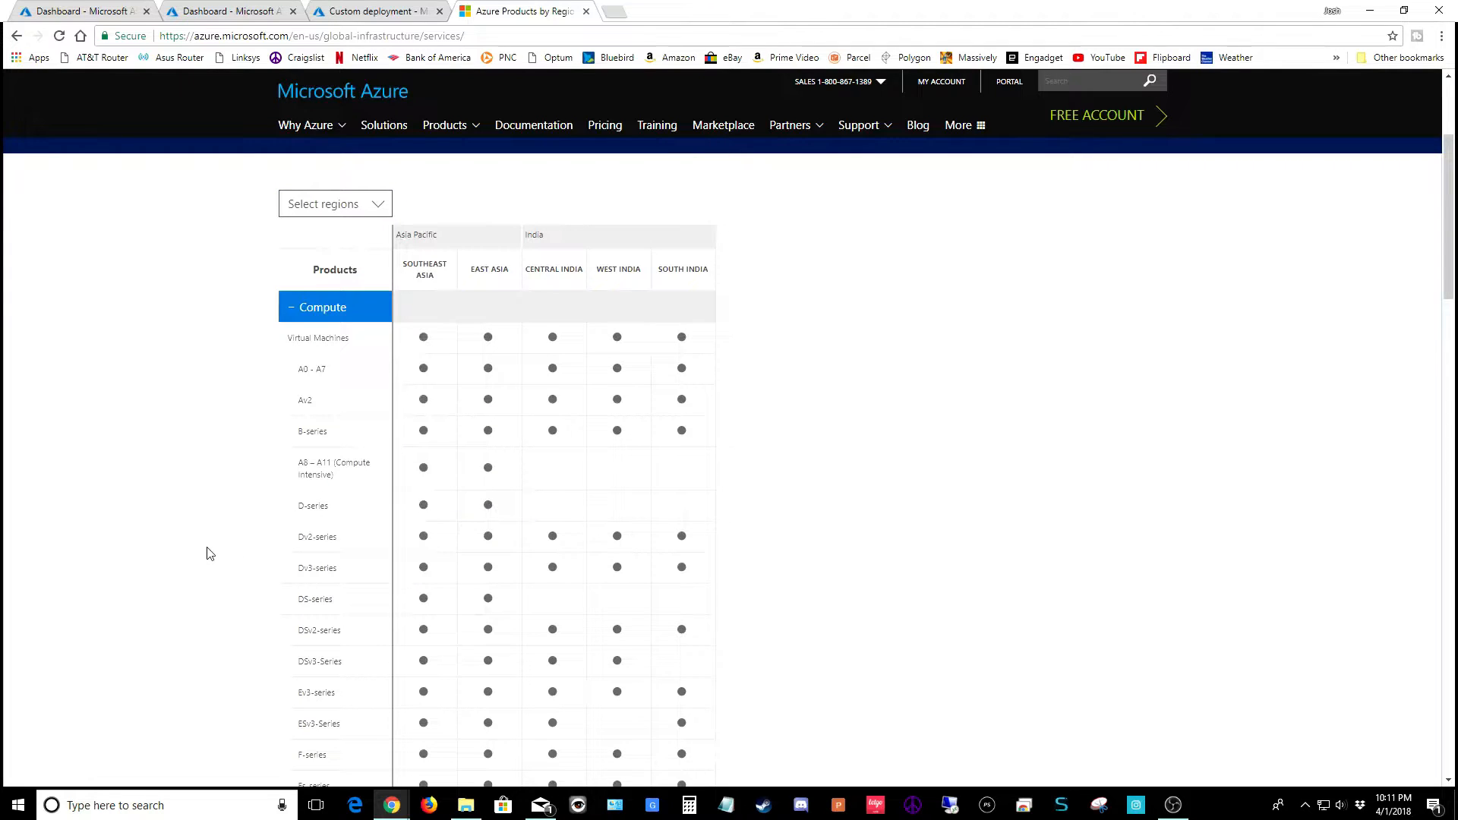
scroll(208, 554, down, 5)
scroll(209, 554, down, 1)
drag(338, 646, 296, 645)
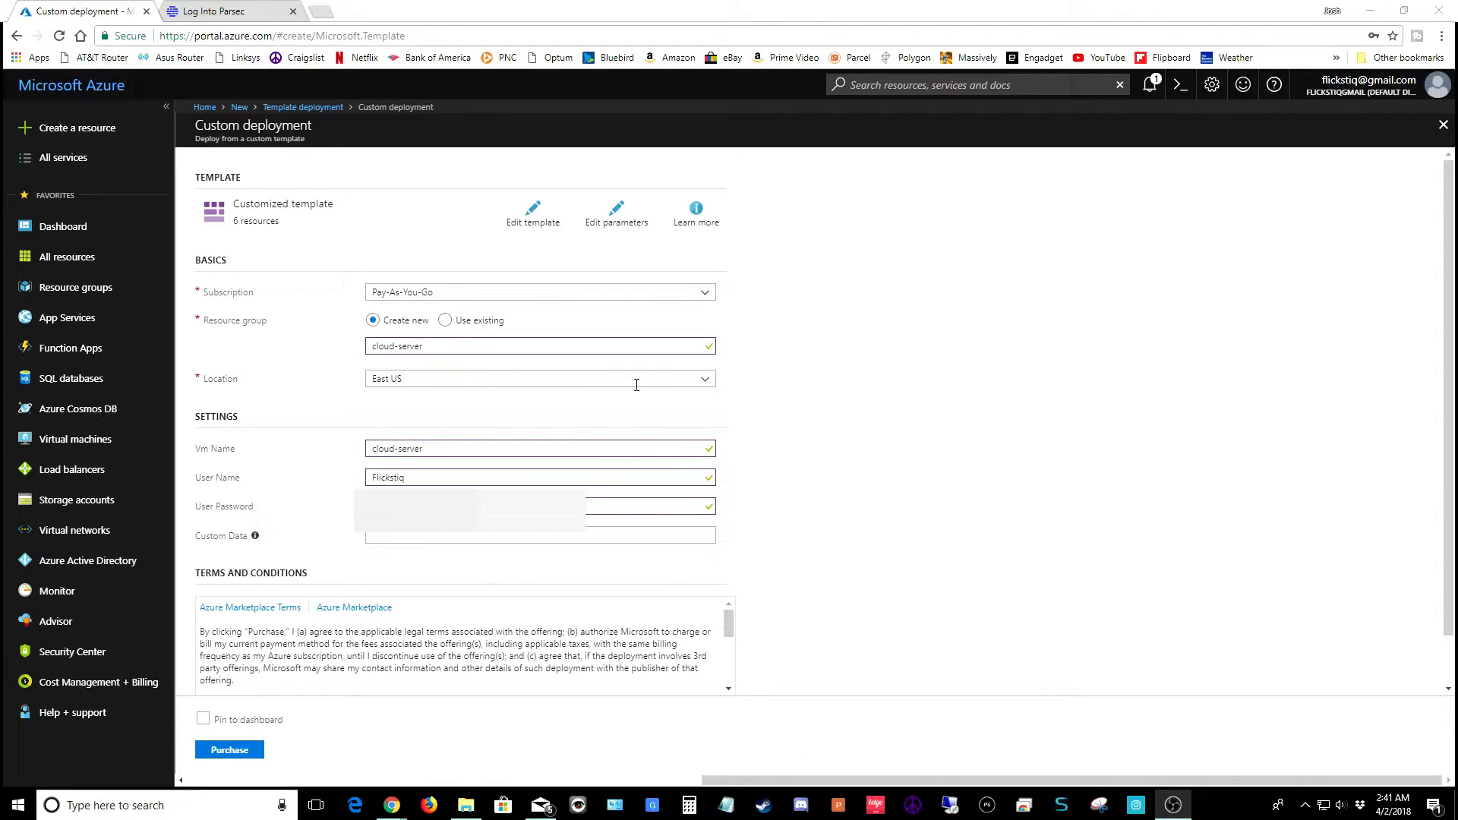
Leave East US as the deployment location and switch to the Parsec login tab
click(703, 381)
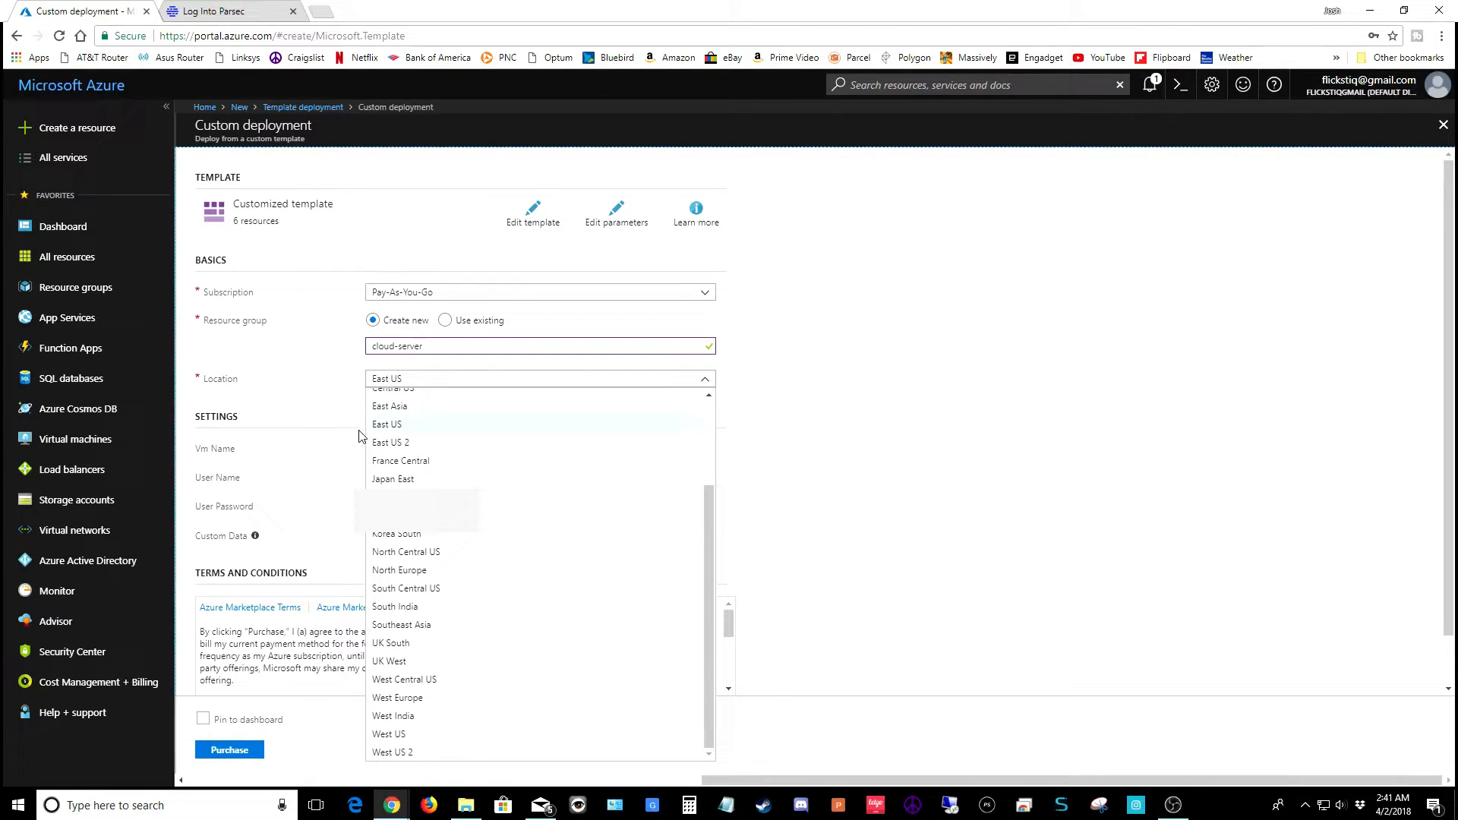
click(332, 407)
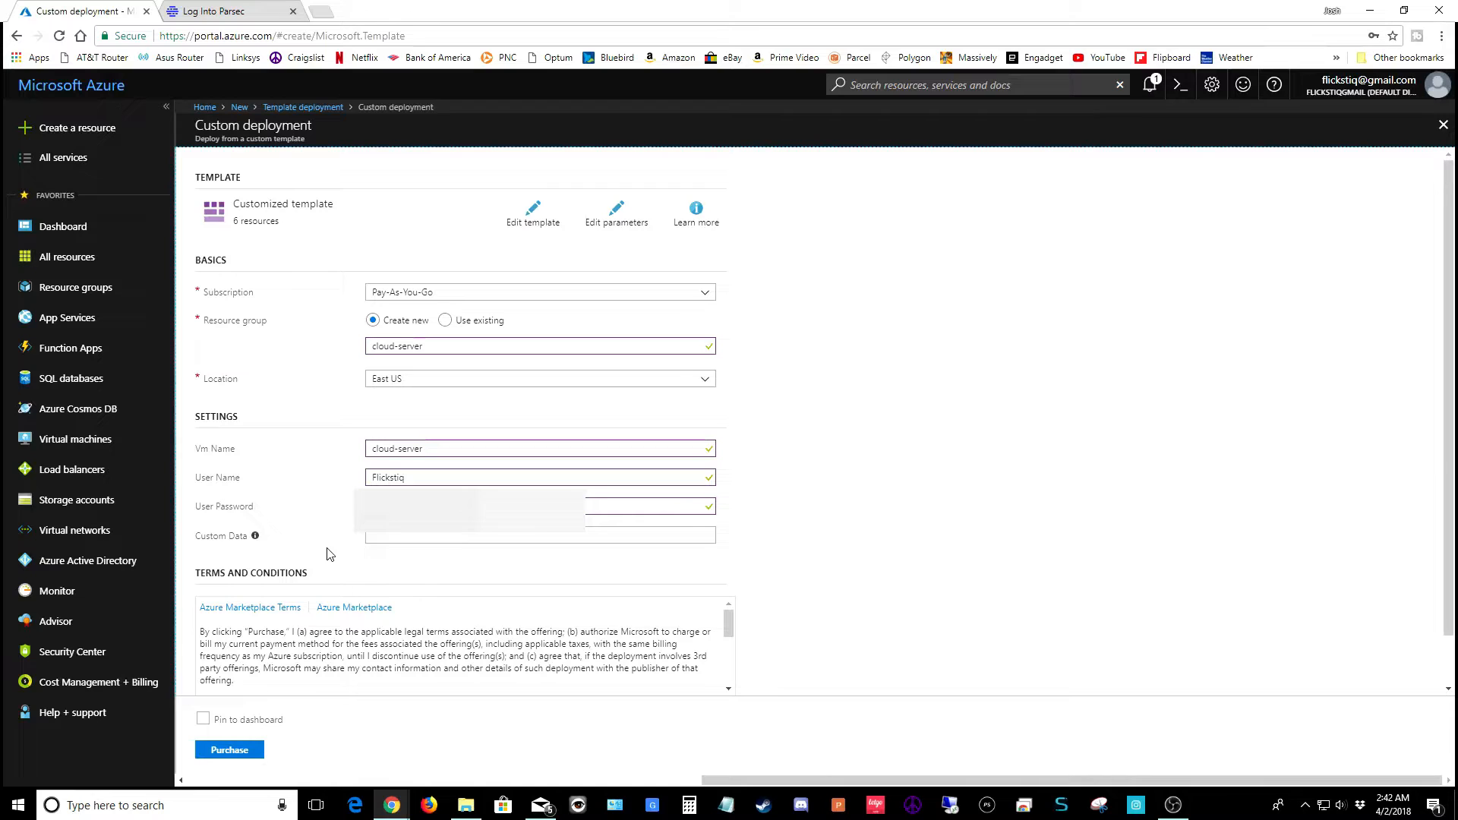
click(243, 11)
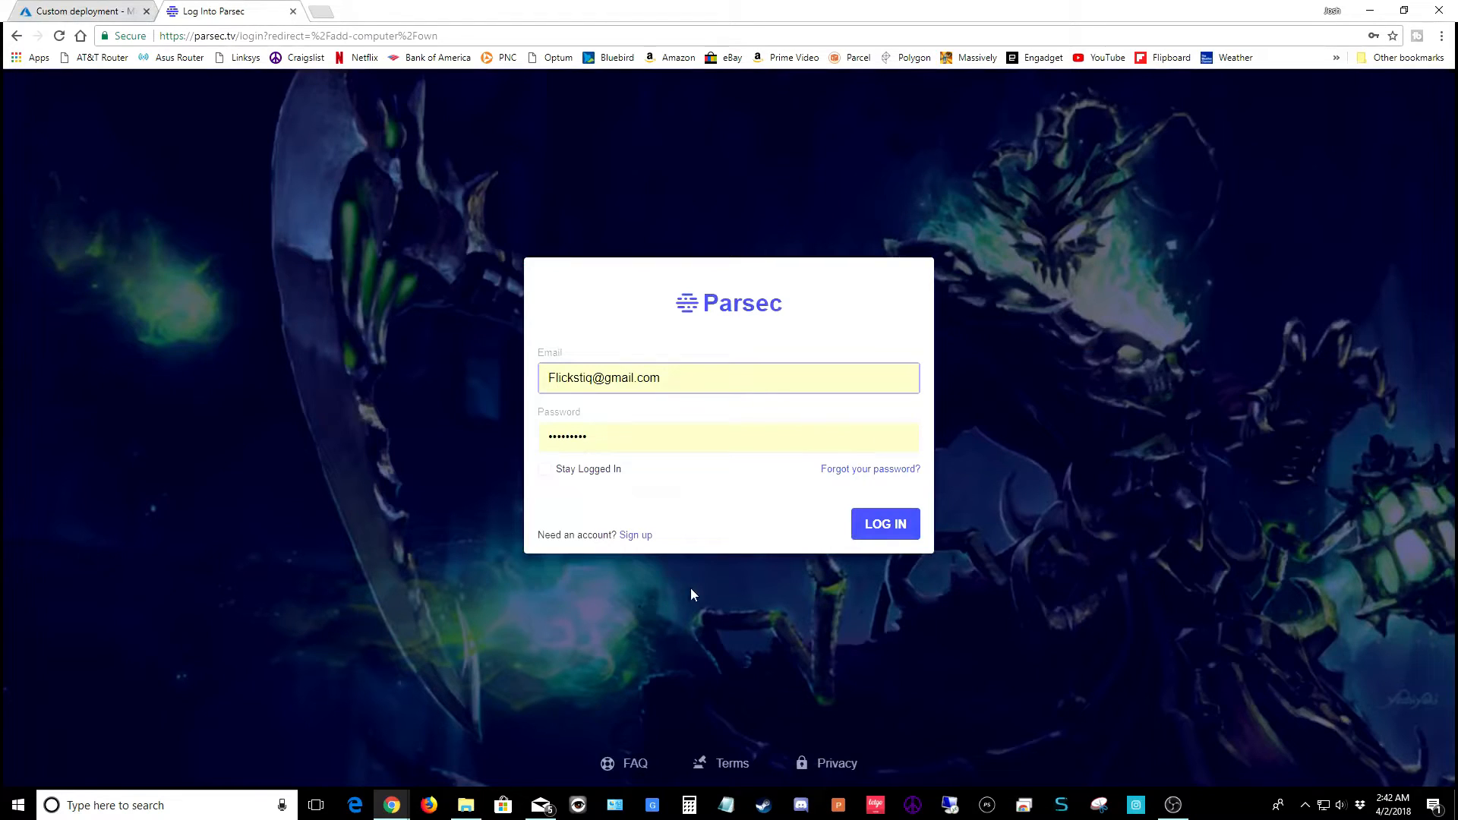
Log into Parsec, reveal the cloud-server steps, and paste its configuration code into Custom Data
click(885, 534)
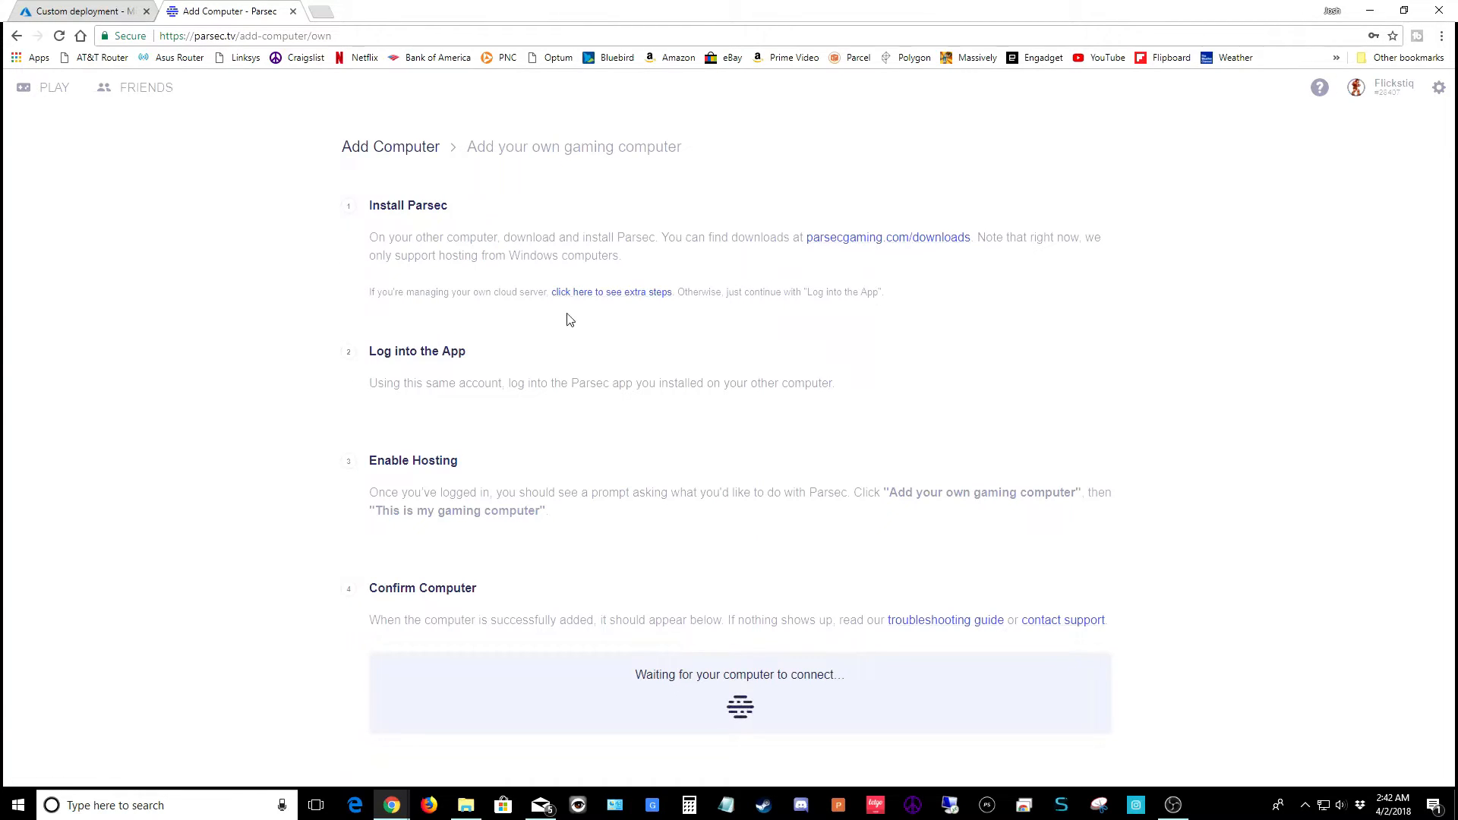
click(629, 295)
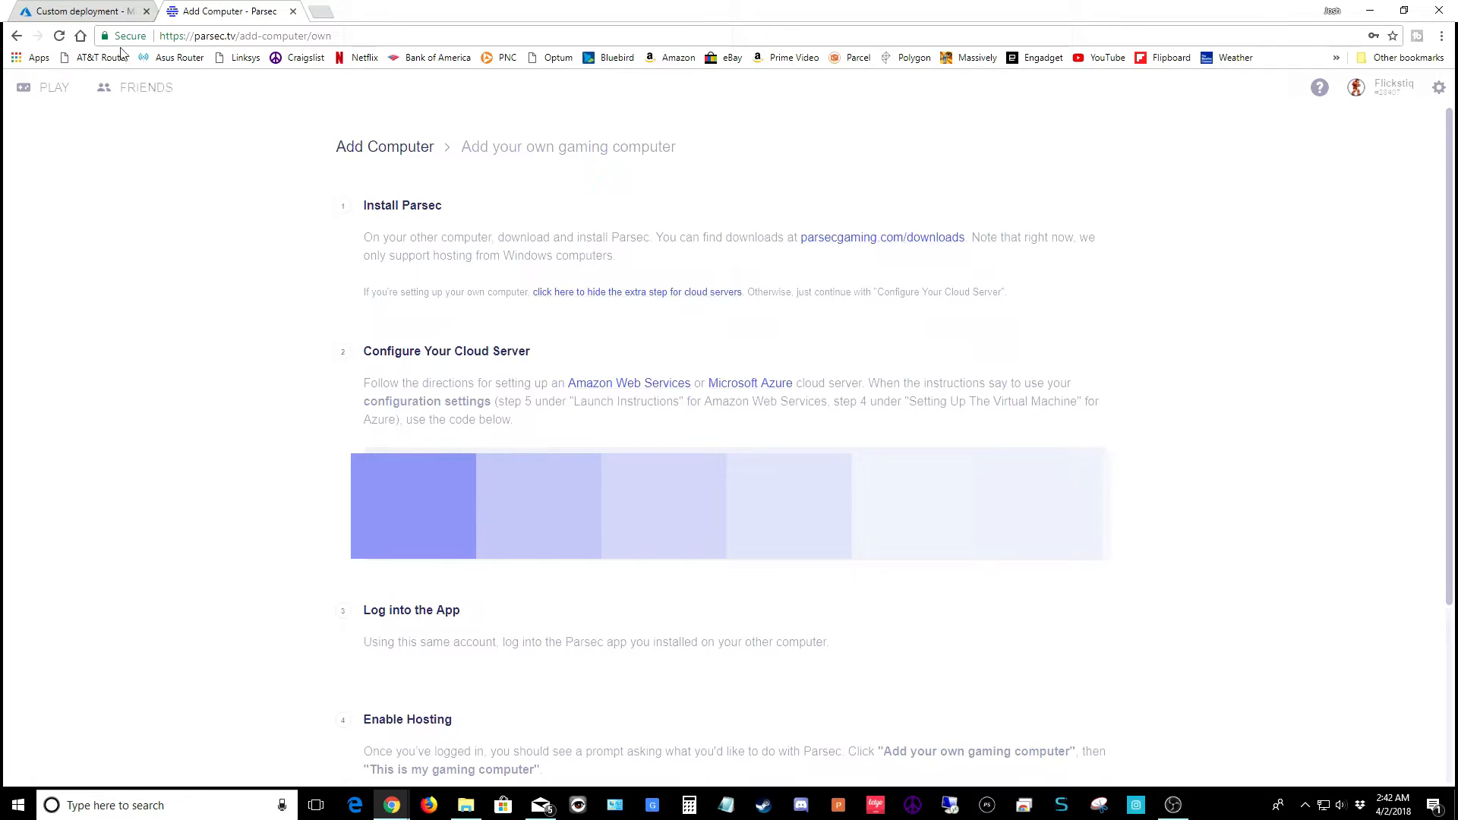
click(94, 14)
click(380, 536)
key(ctrl+v)
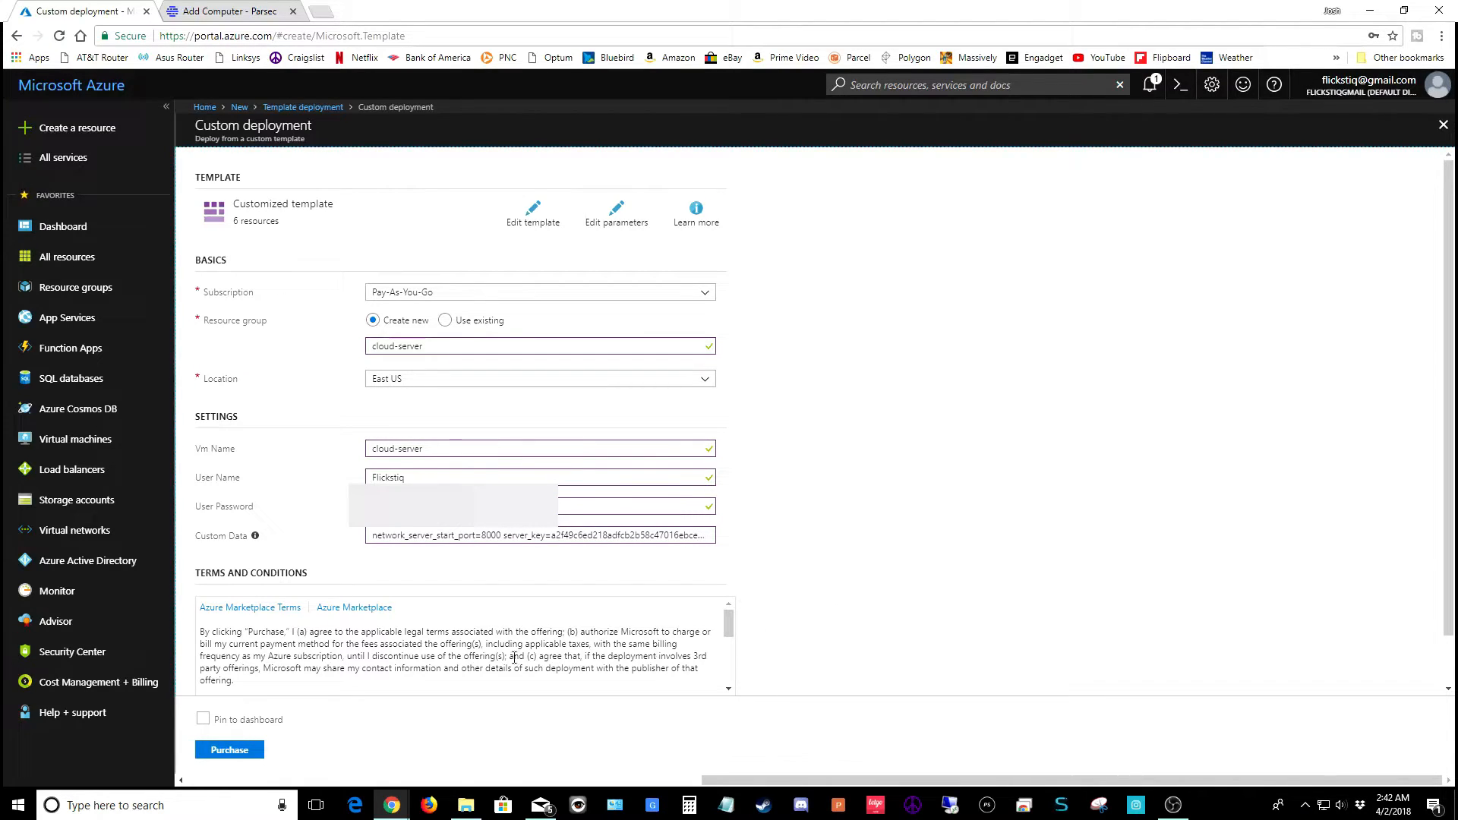
Pin the cloud-server deployment to the dashboard and purchase it
click(203, 718)
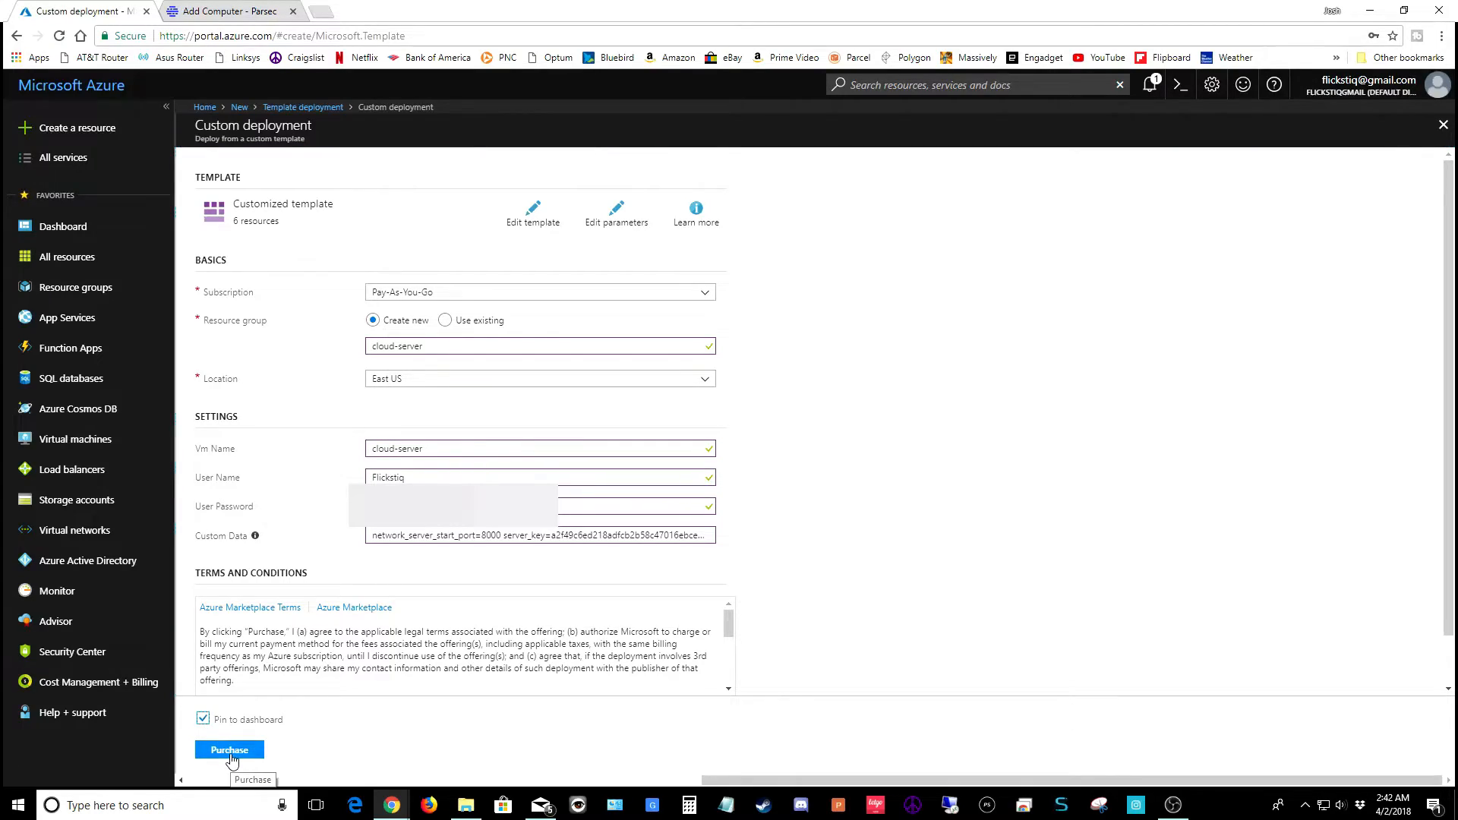
click(230, 750)
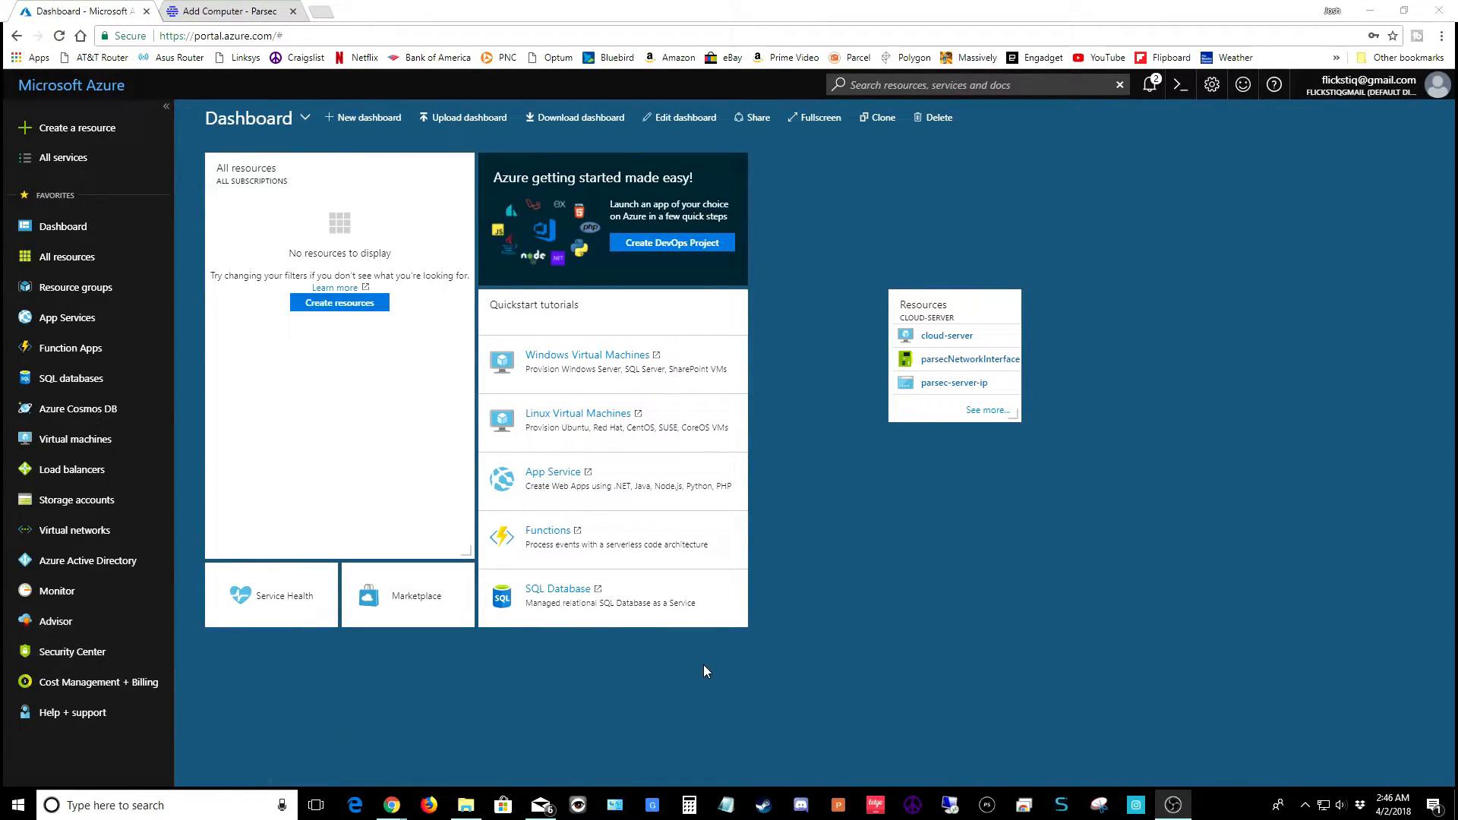
Open the cloud-server VM from the Resources tile and download cloud-server.rdp via Connect
click(947, 337)
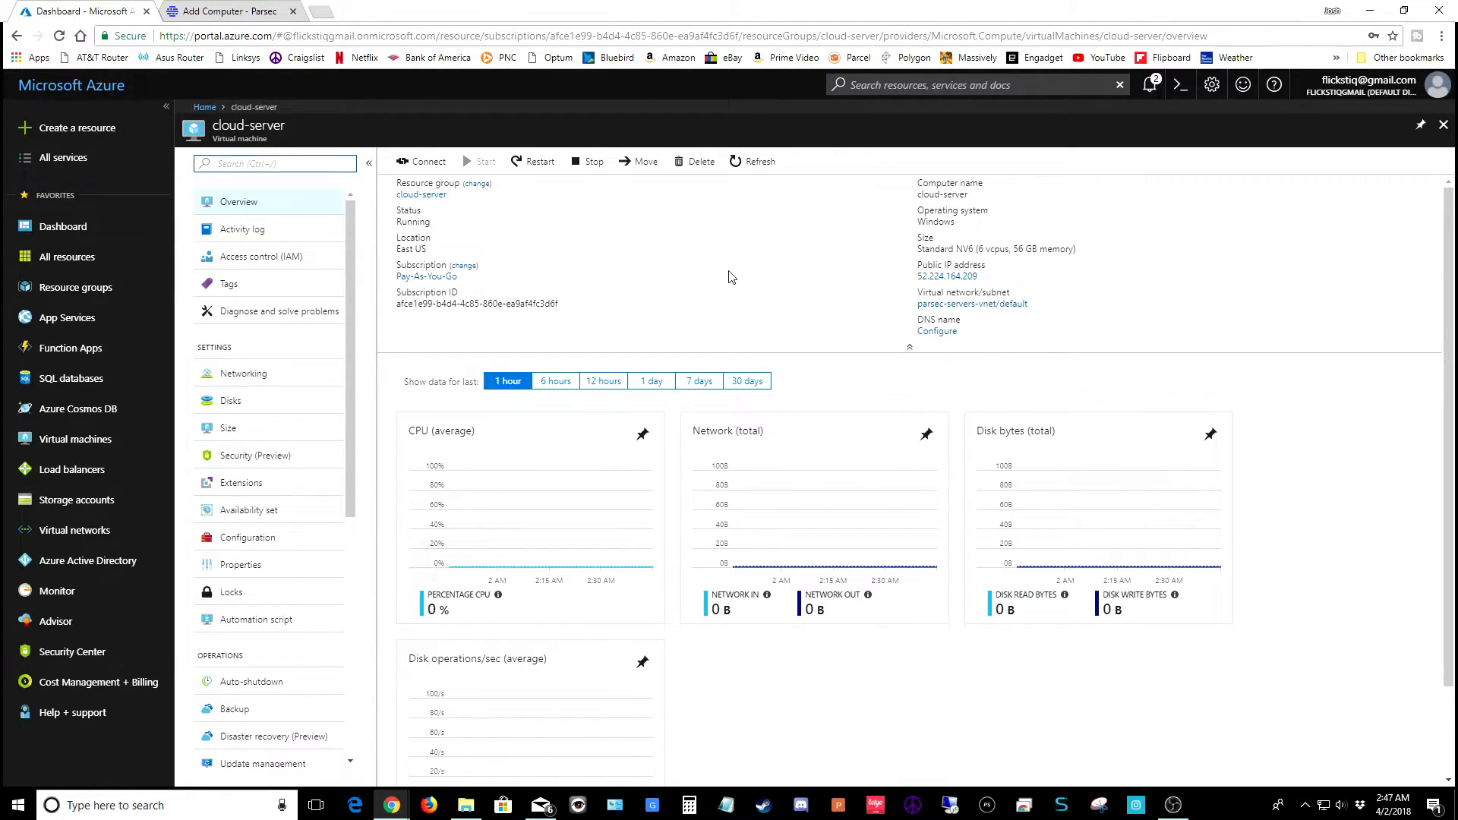
click(430, 163)
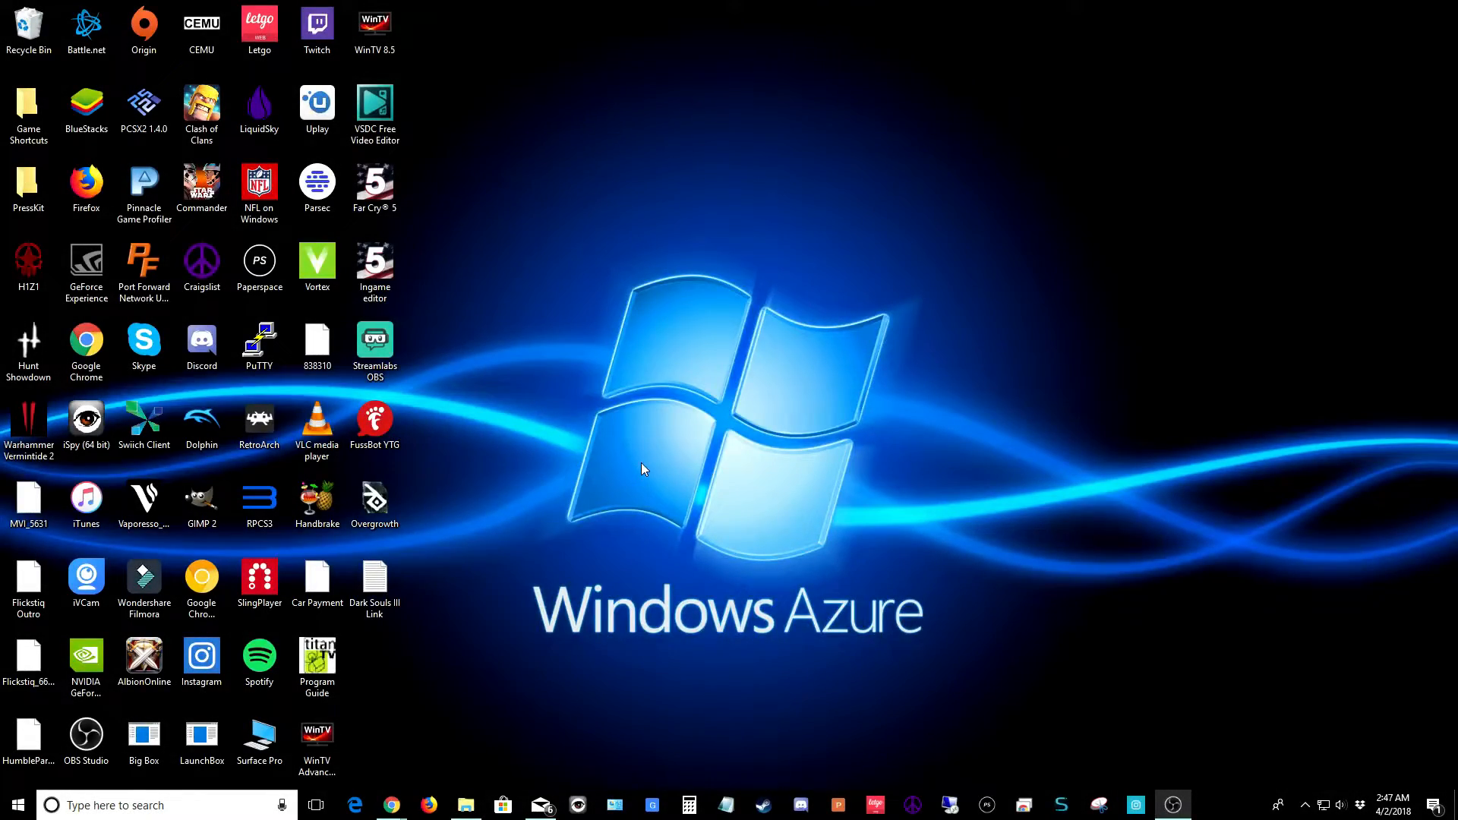
Search Windows for 'remote desktop' and launch Remote Desktop Connection
click(152, 806)
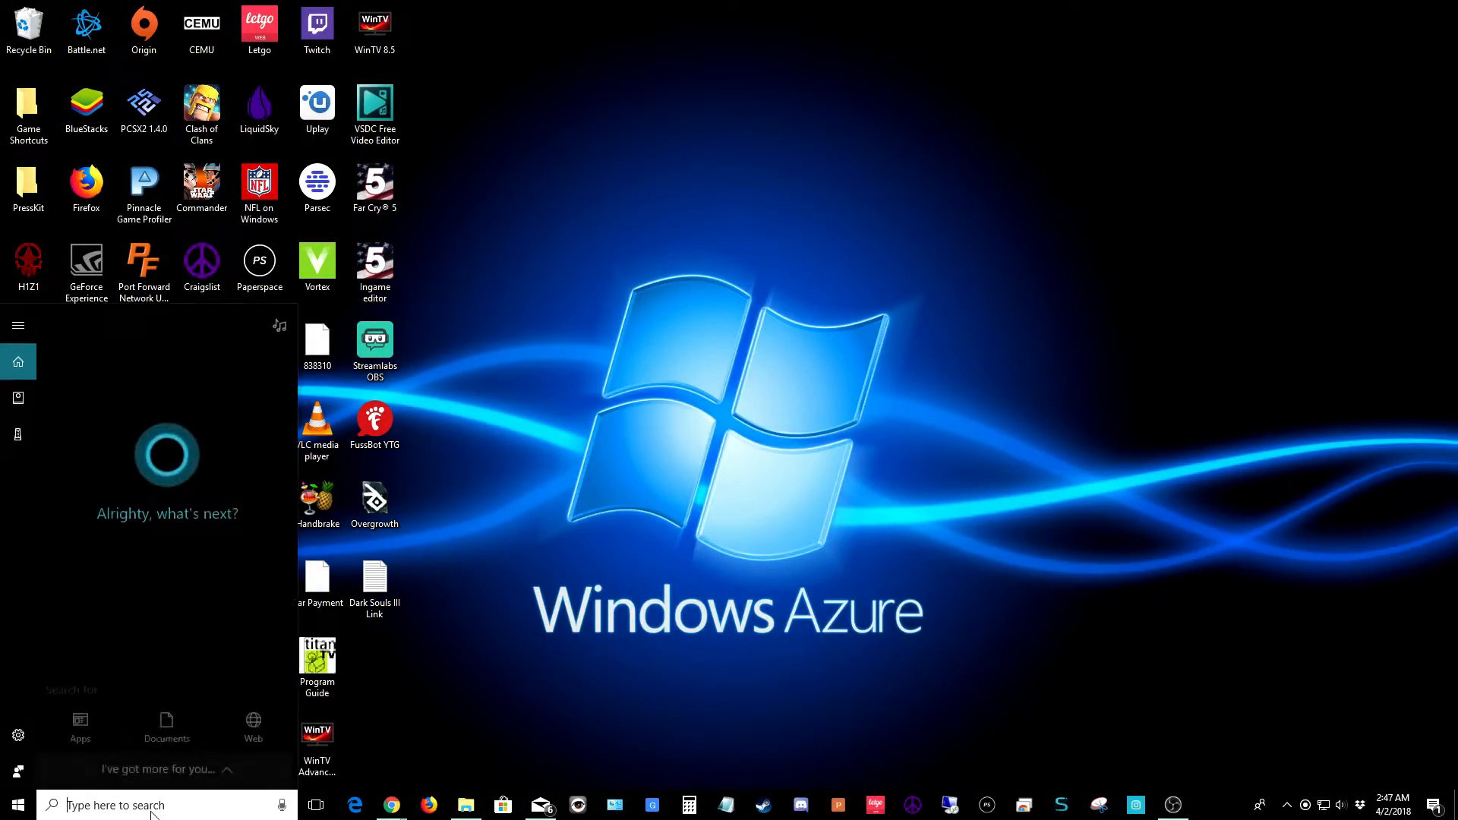
text(remote deskto)
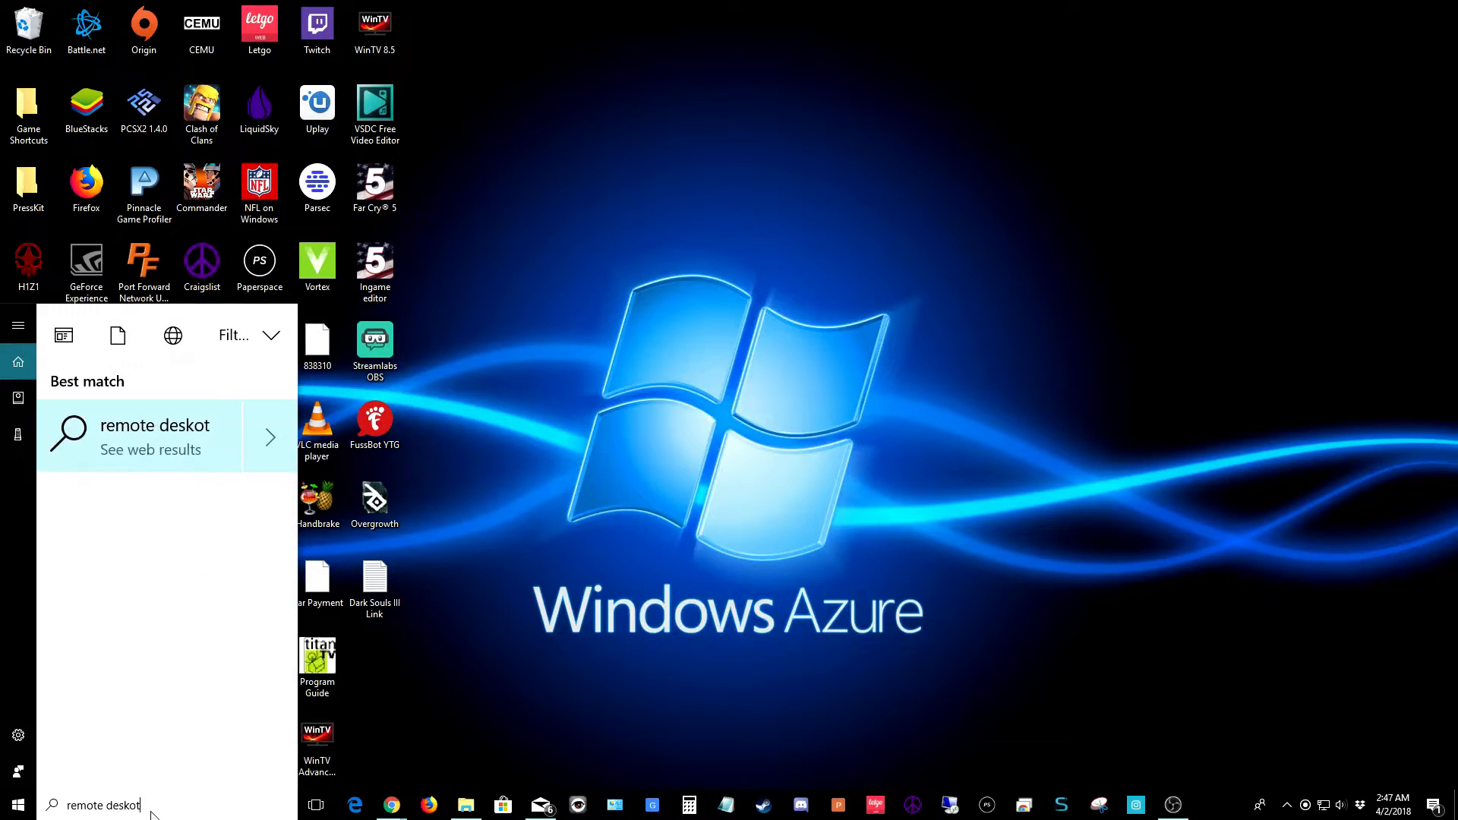
text(p)
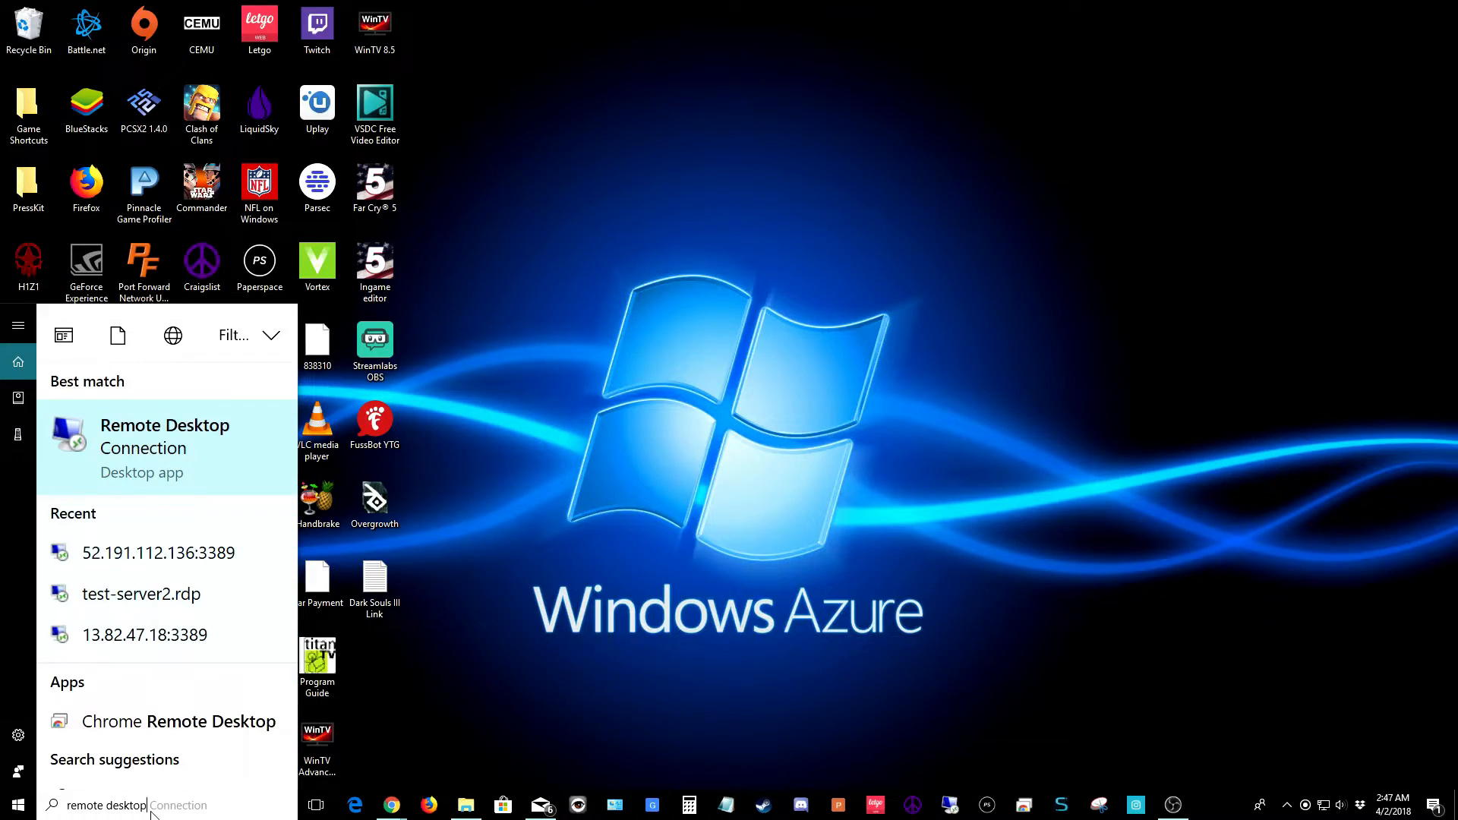
click(161, 443)
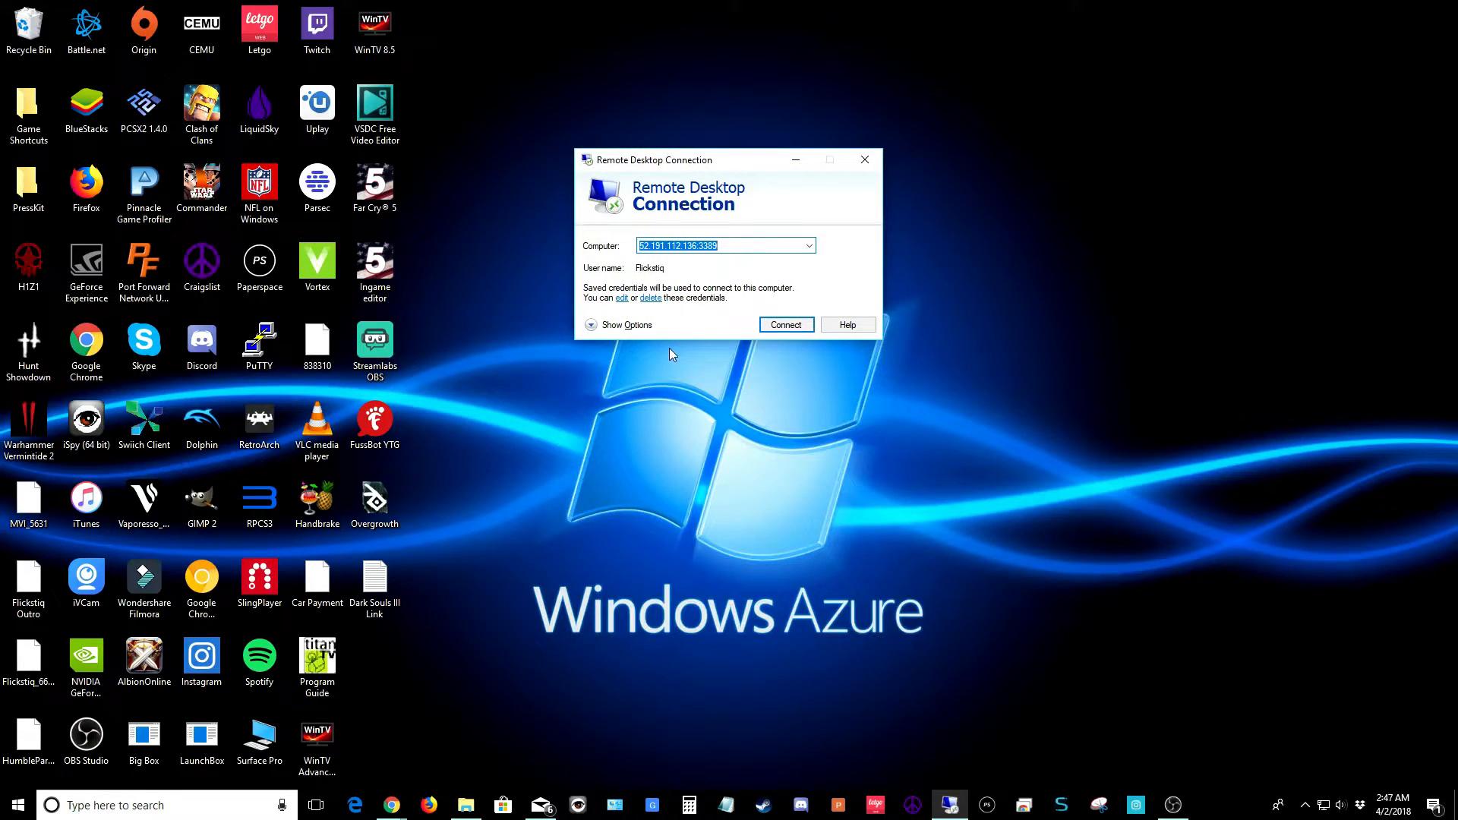
Load the cloud-server RDP file from Downloads so the computer is 52.224.164.209:3389
click(627, 325)
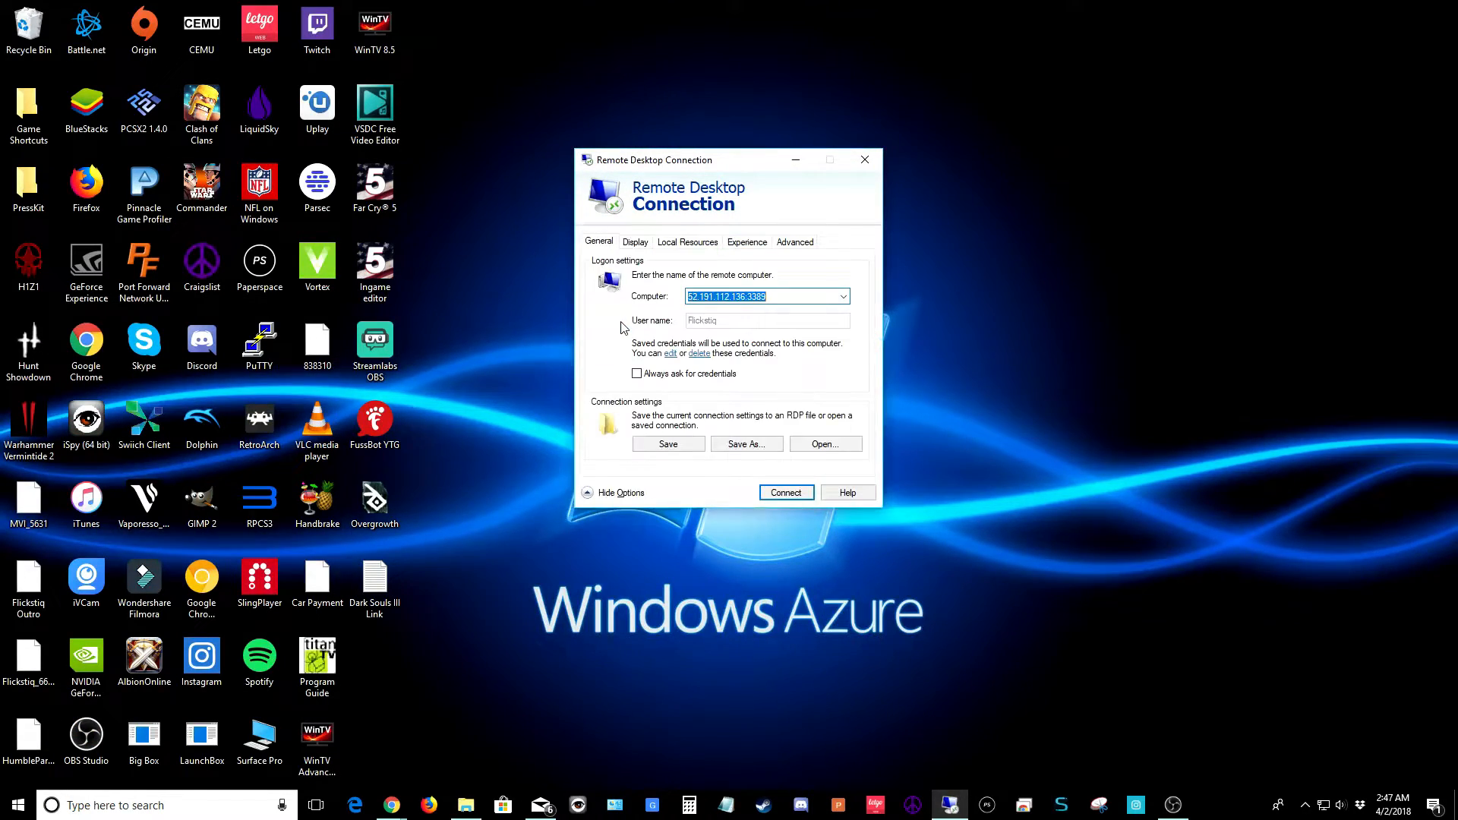
click(810, 451)
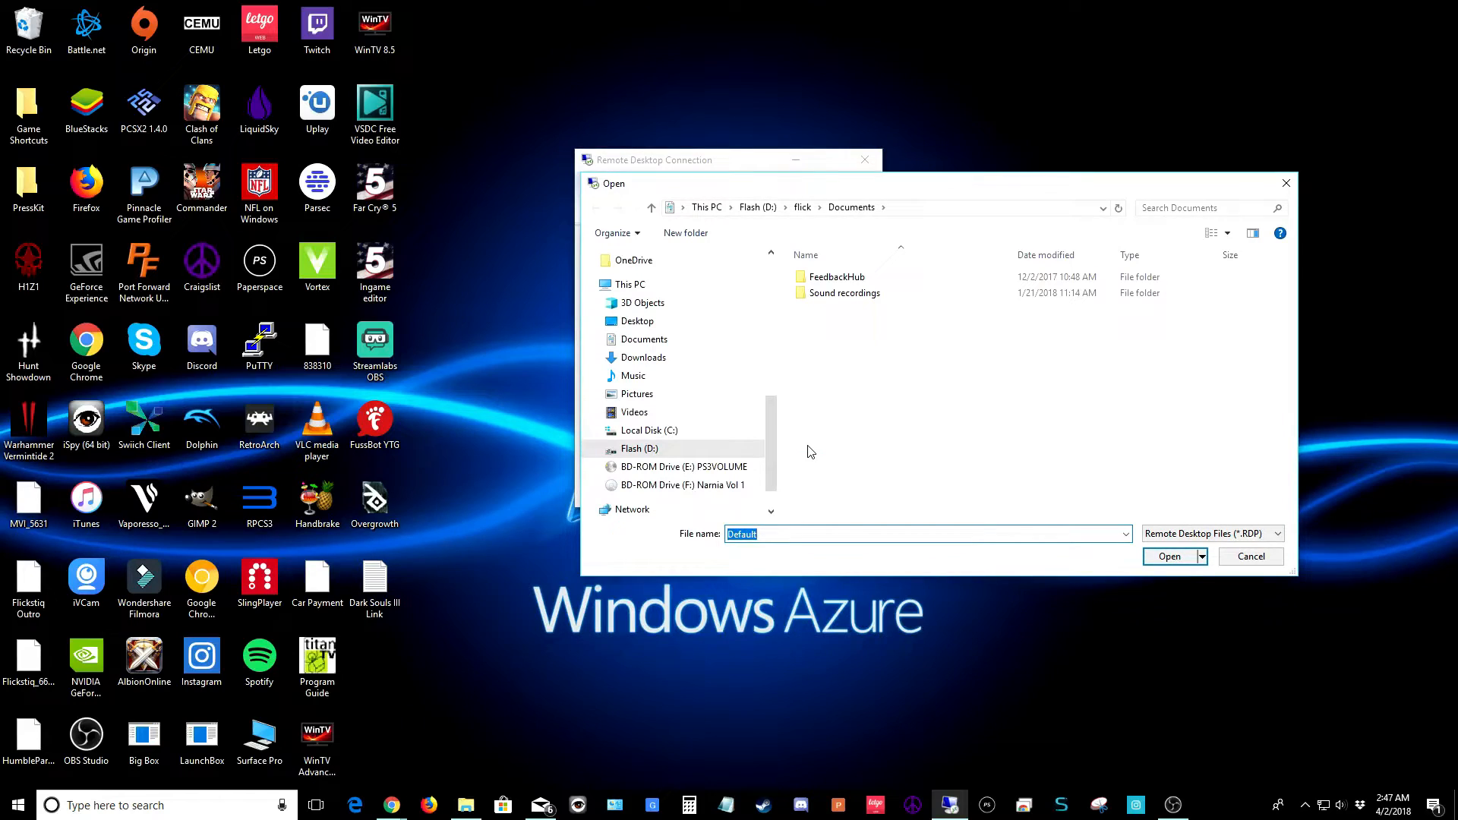
drag(772, 440, 763, 299)
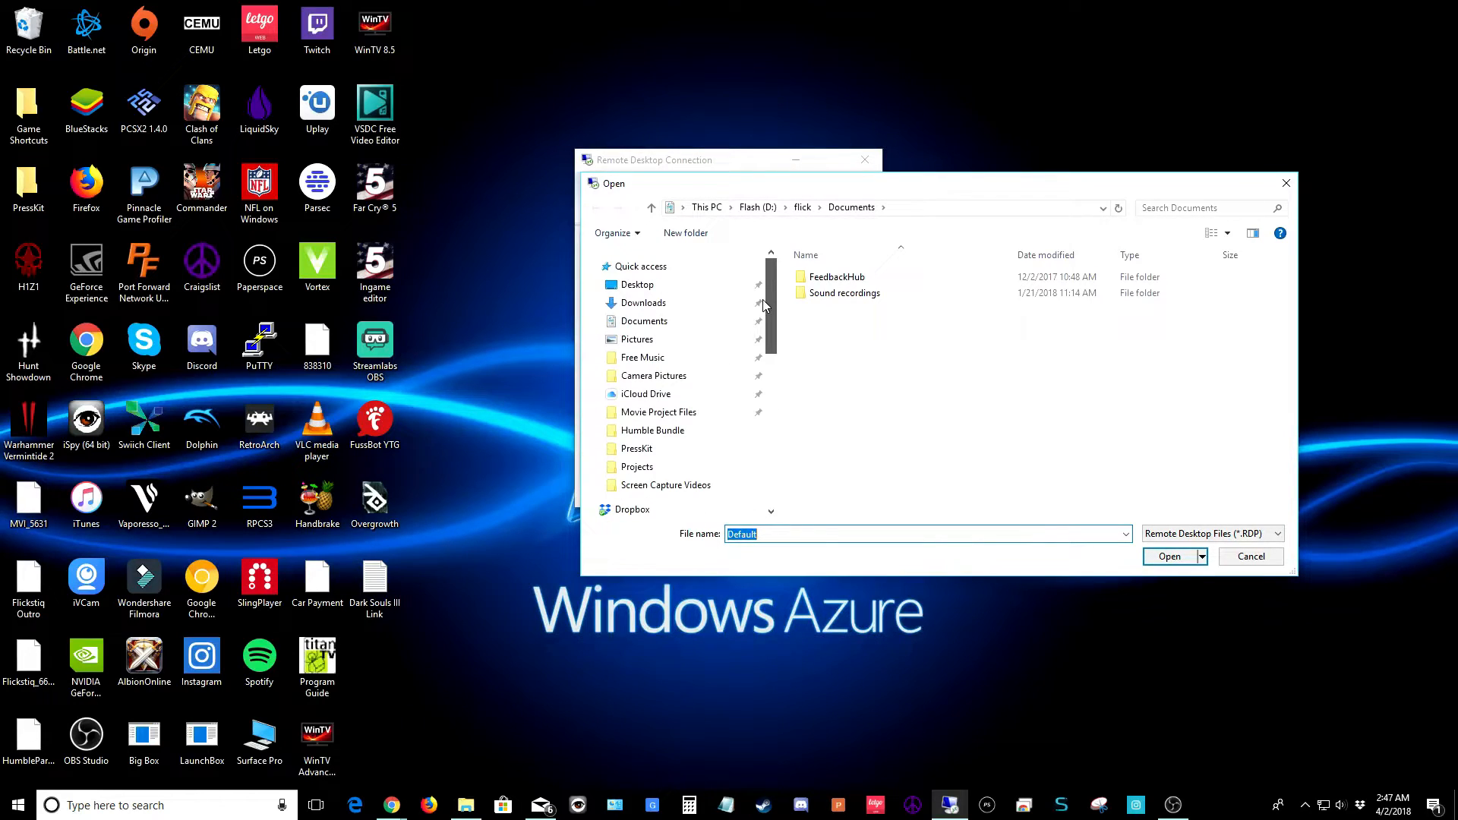
click(684, 305)
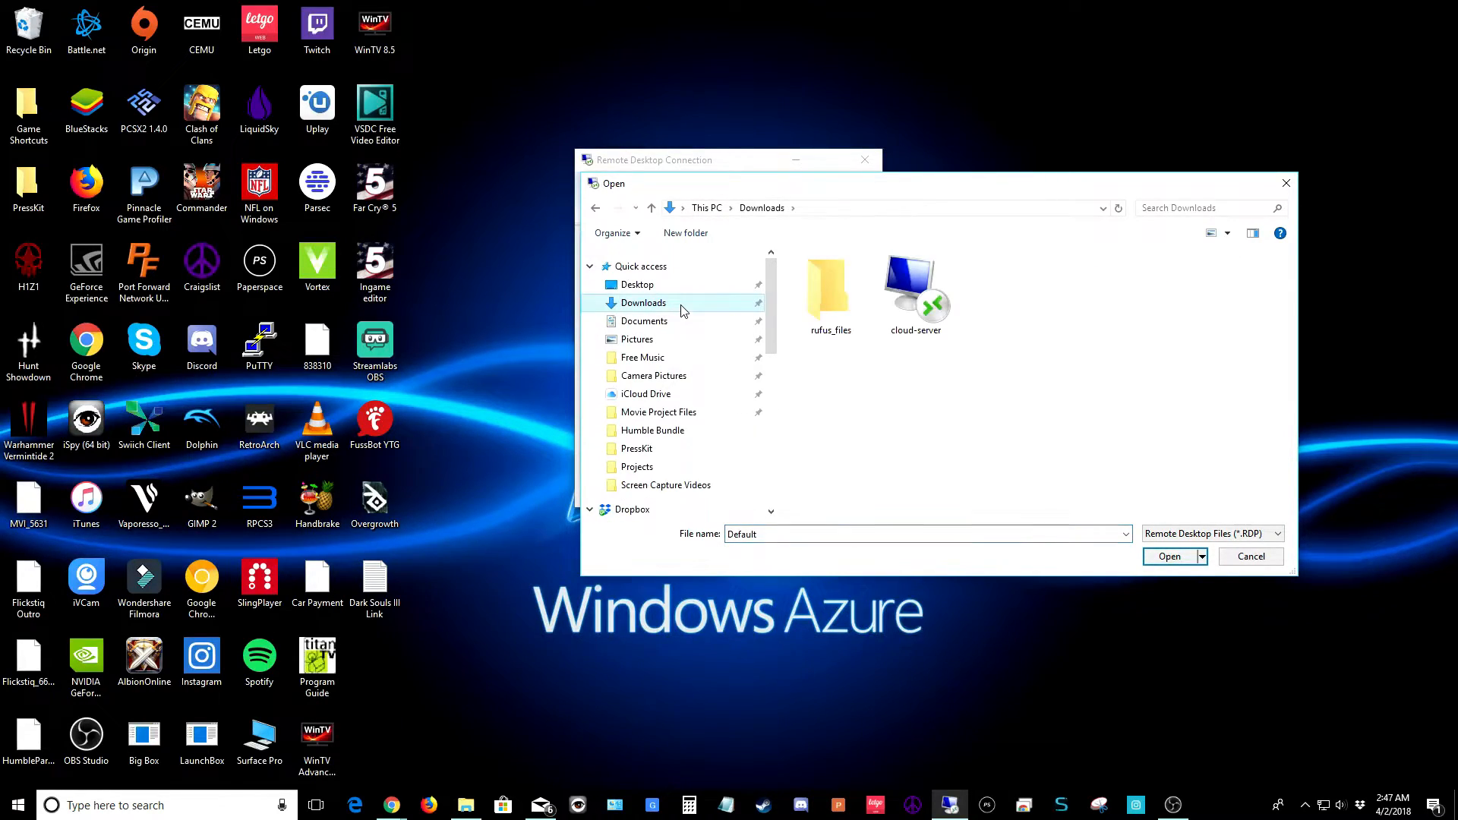
click(916, 313)
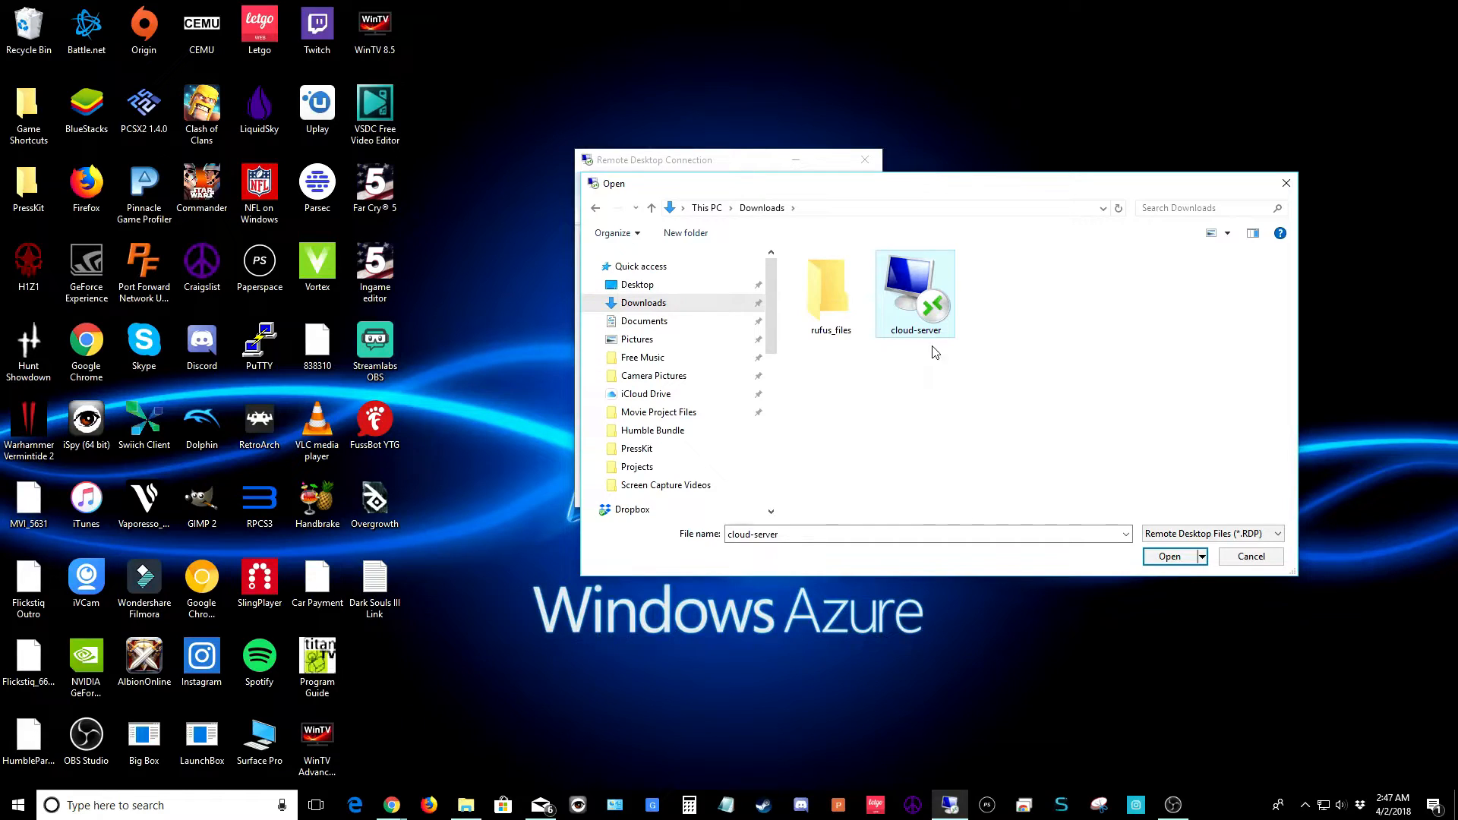
click(1159, 559)
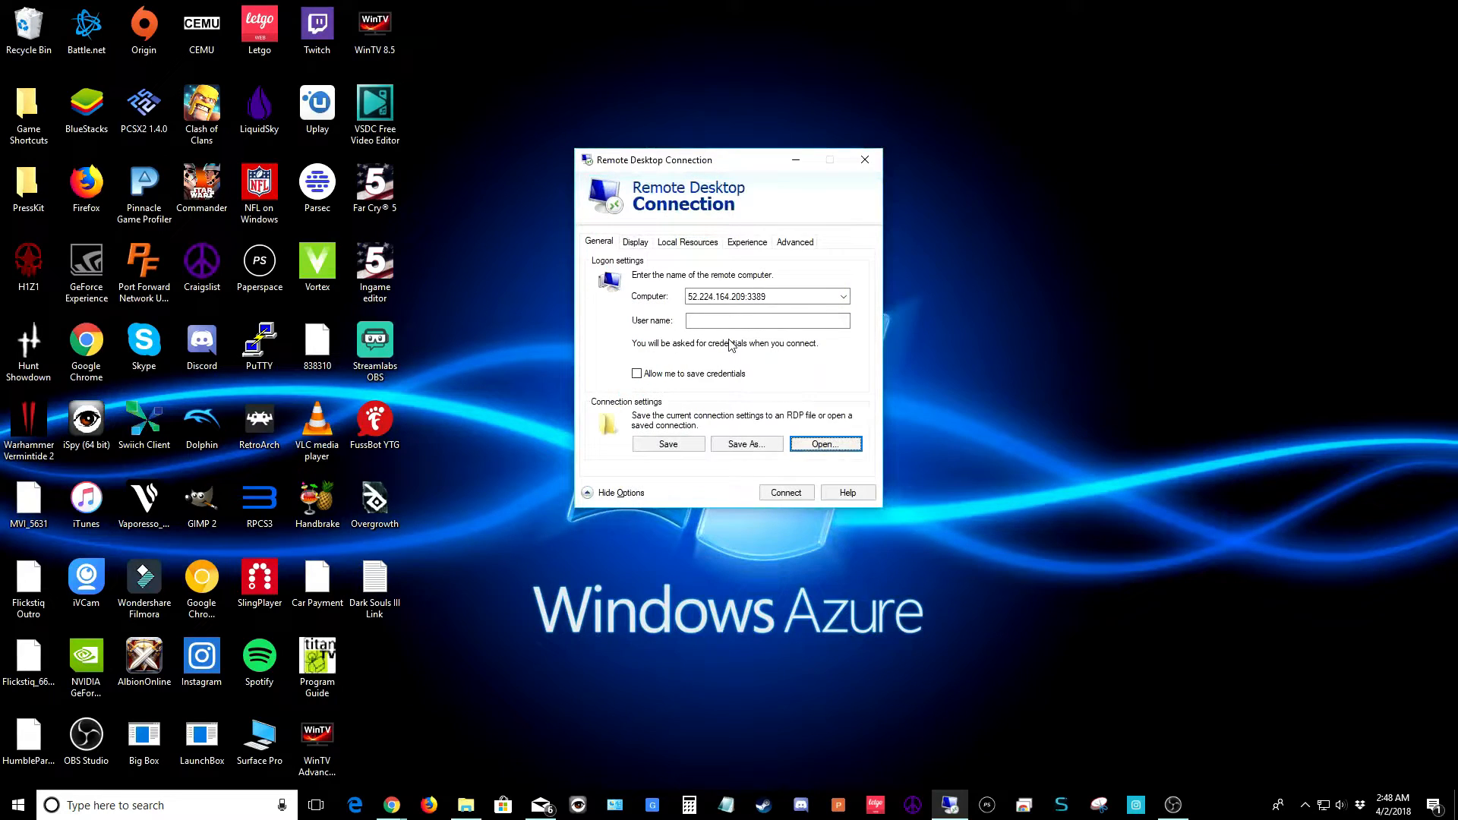
click(711, 321)
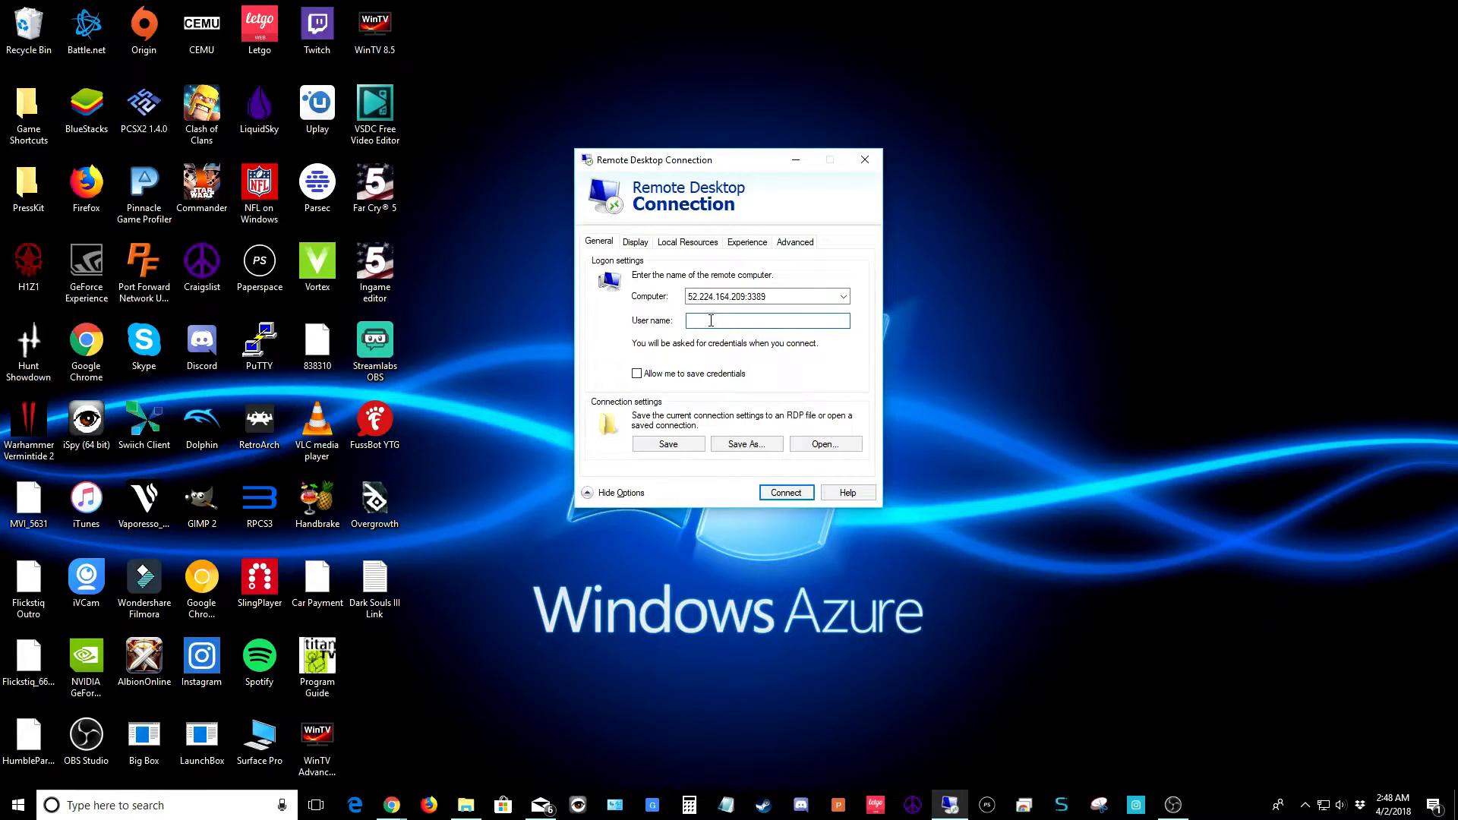
Enter the VM's user name, allow saving credentials, and connect to 52.224.164.209
text(Flickstiq)
click(637, 375)
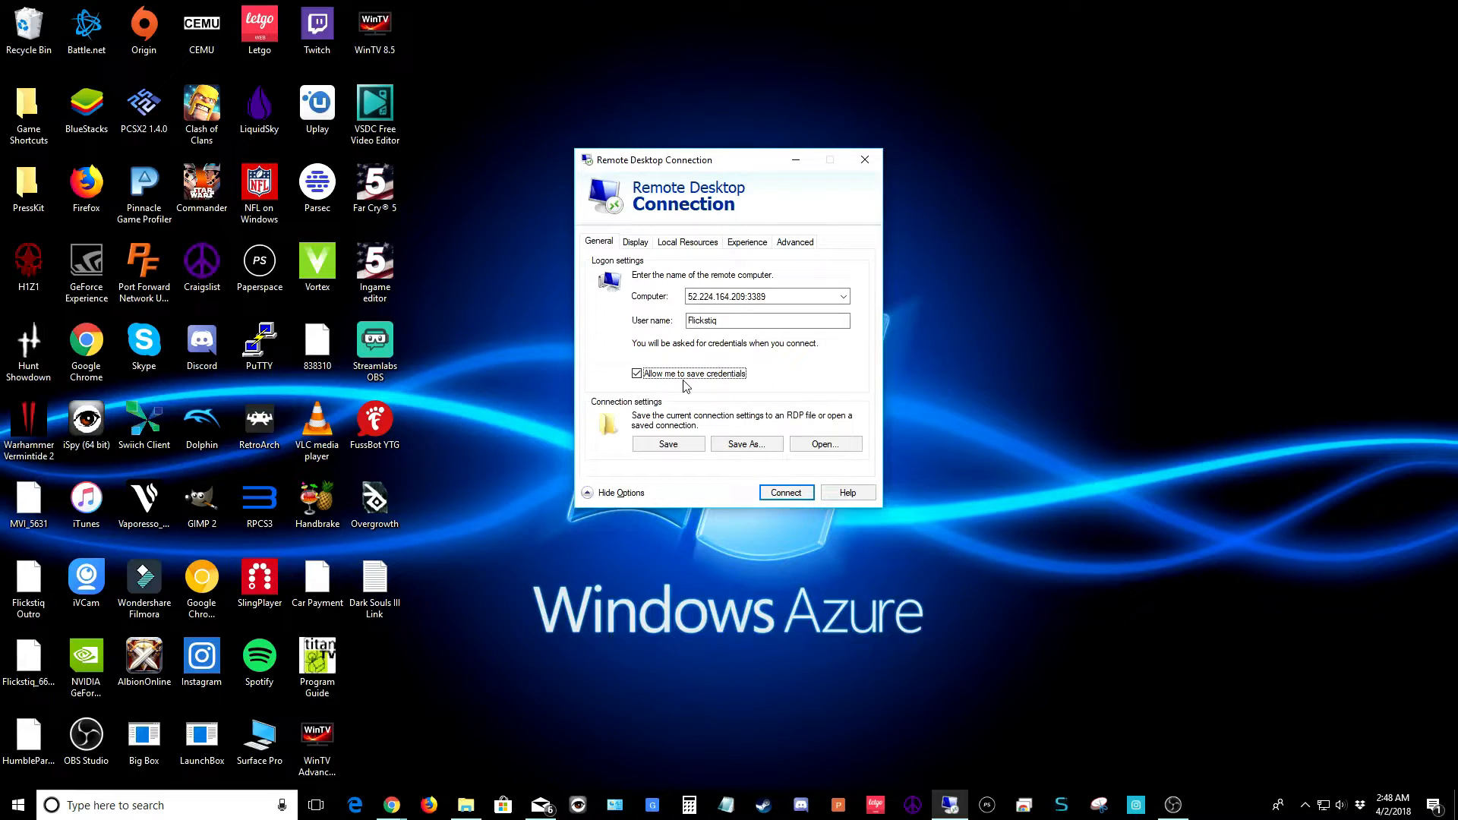
click(782, 493)
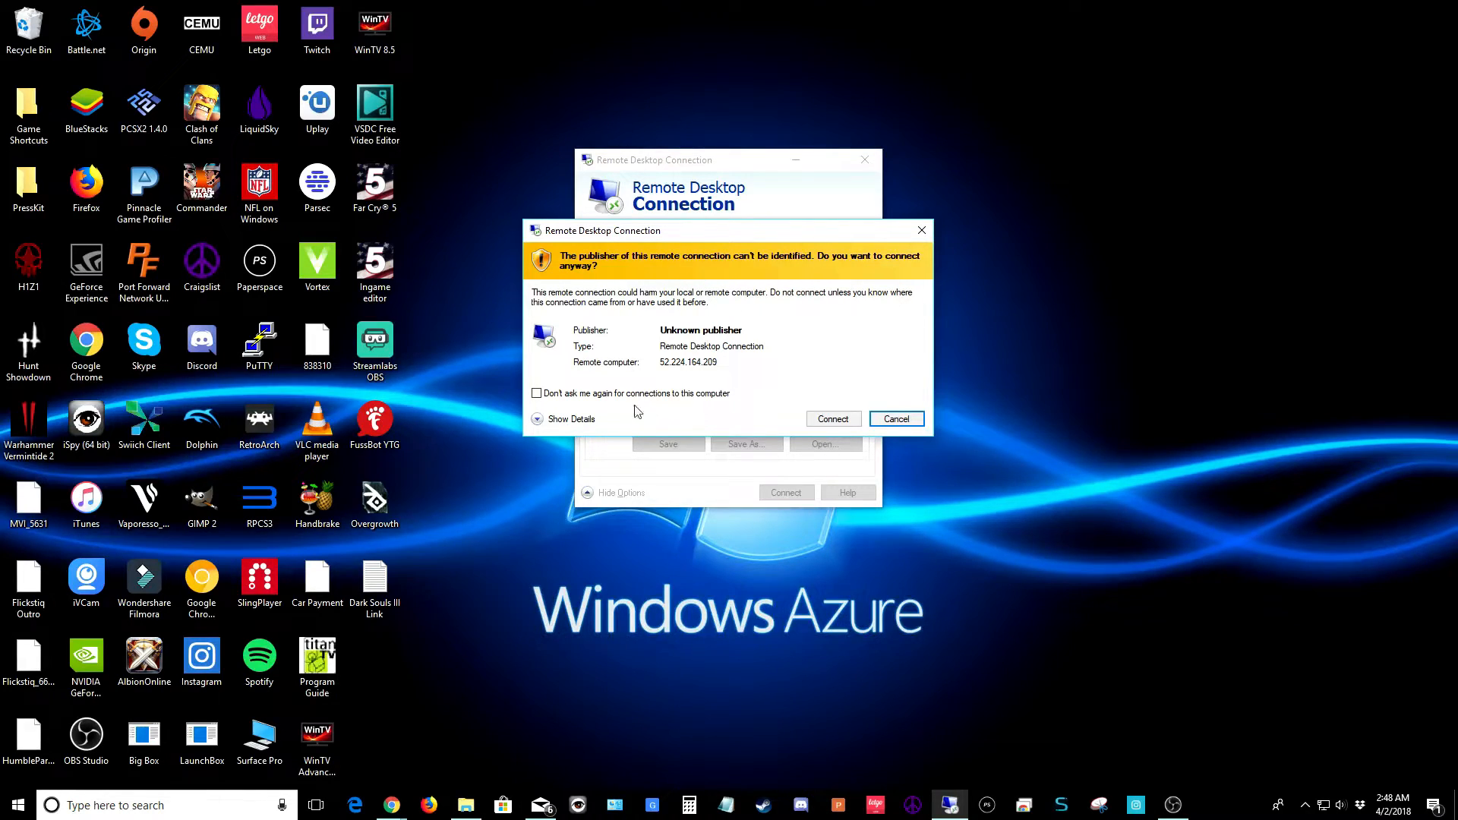
Accept the publisher and certificate warnings permanently and sign in with the account password
click(537, 394)
click(826, 421)
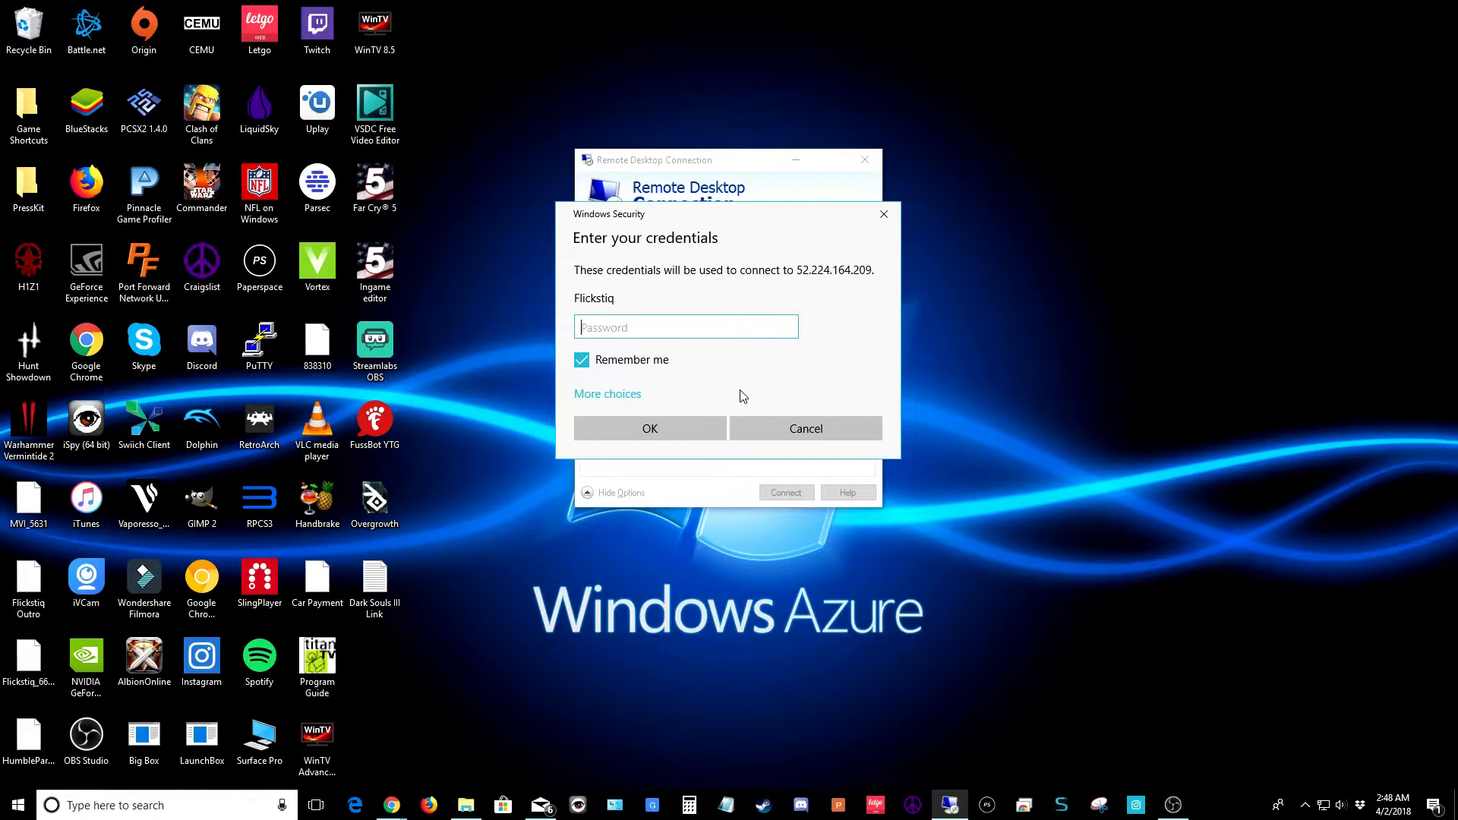
text(*************)
click(646, 428)
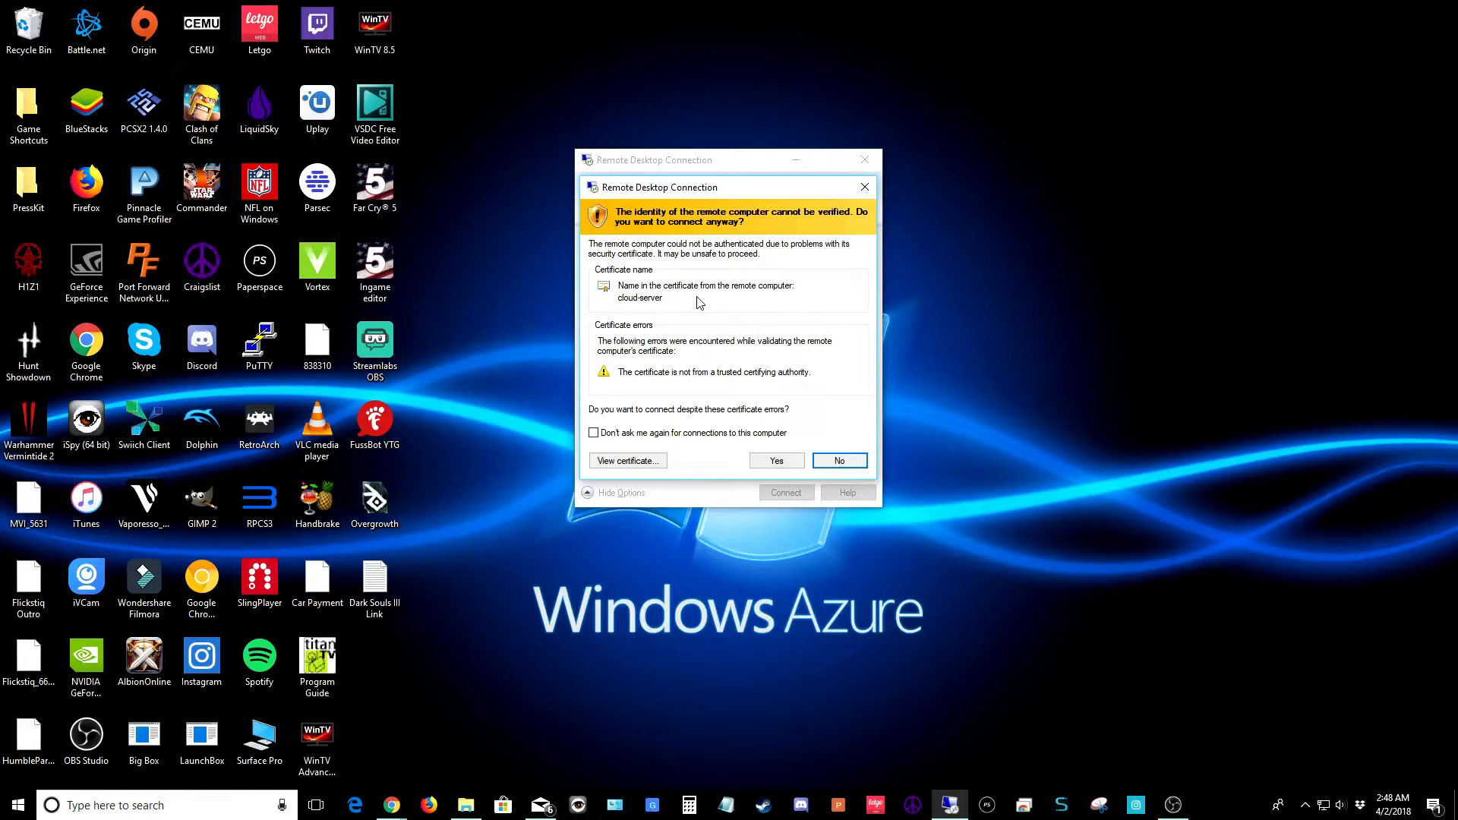
click(594, 433)
click(775, 461)
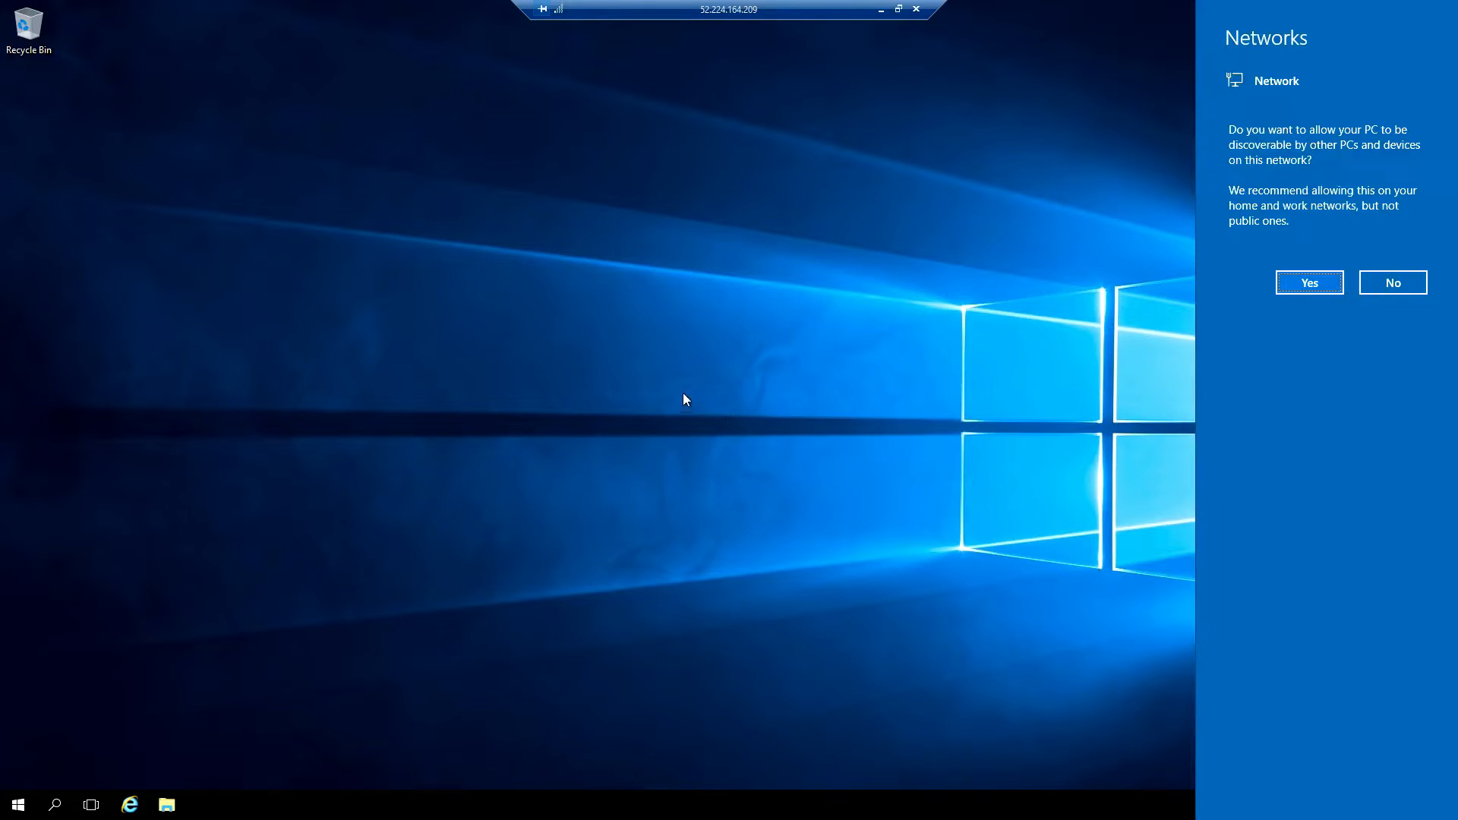
Answer Yes to make the cloud server discoverable on its network
click(1296, 283)
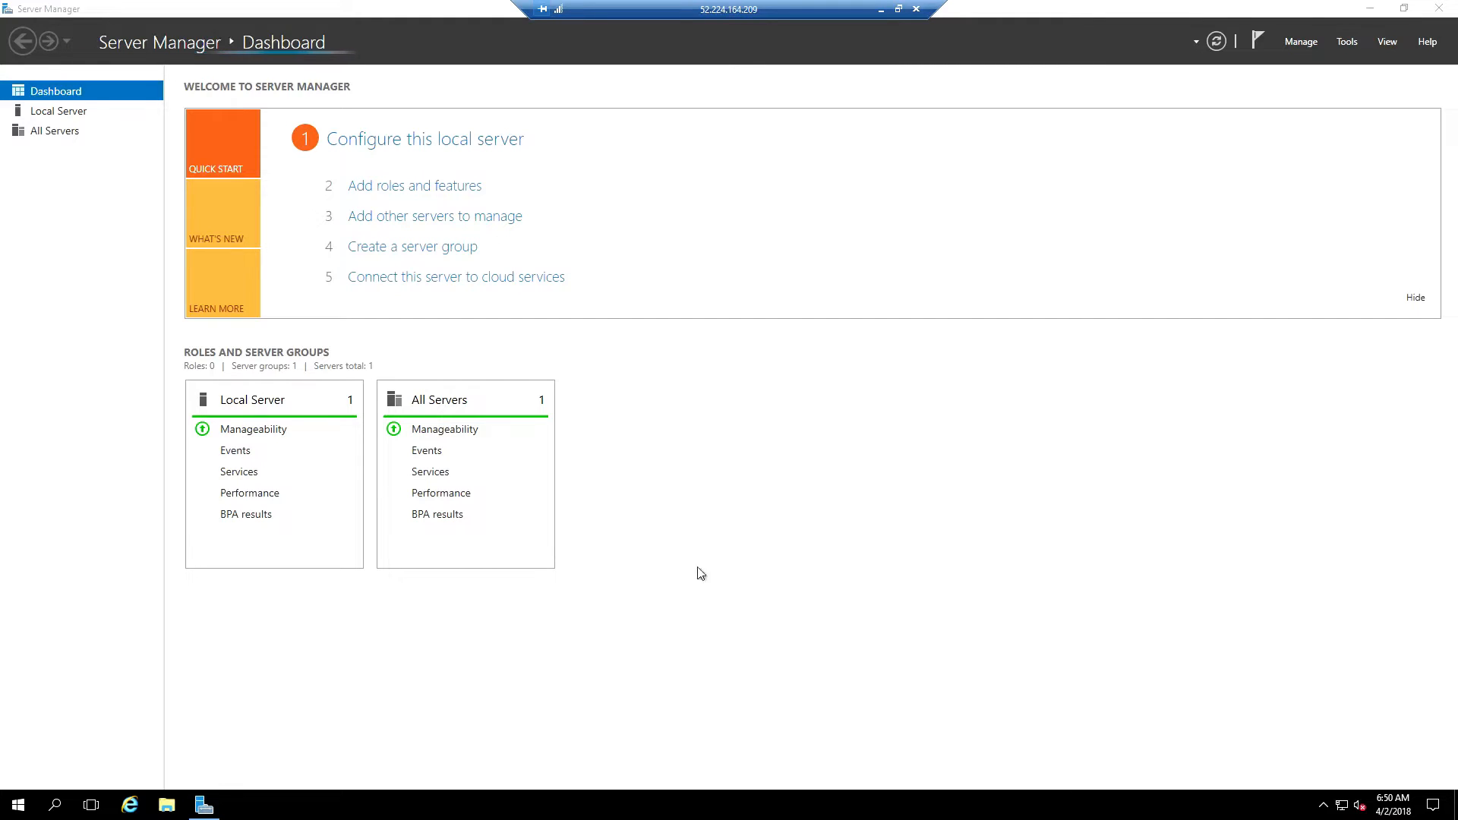
Turn IE Enhanced Security Configuration off for both Administrators and Users
click(81, 115)
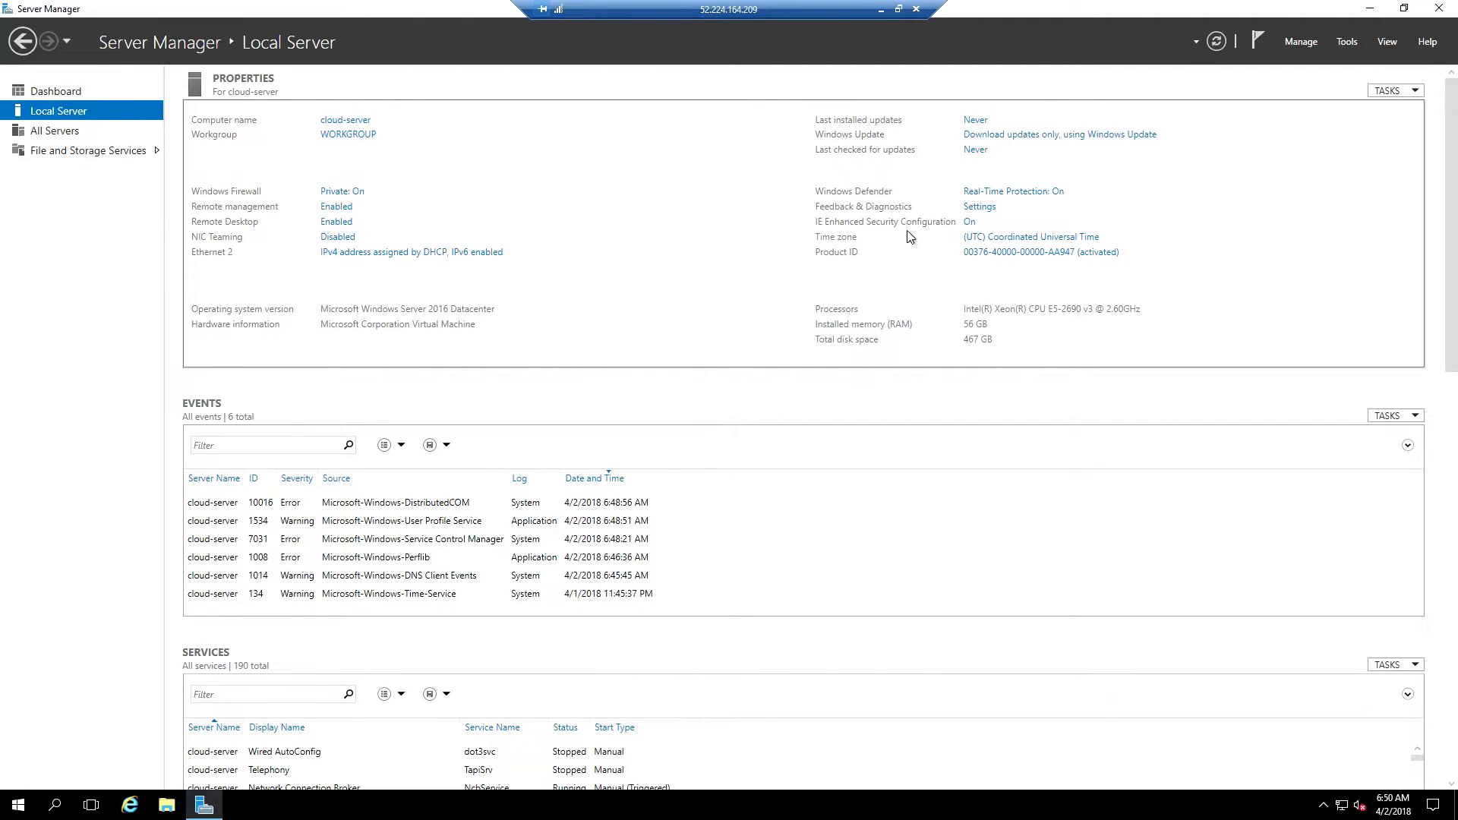
click(970, 222)
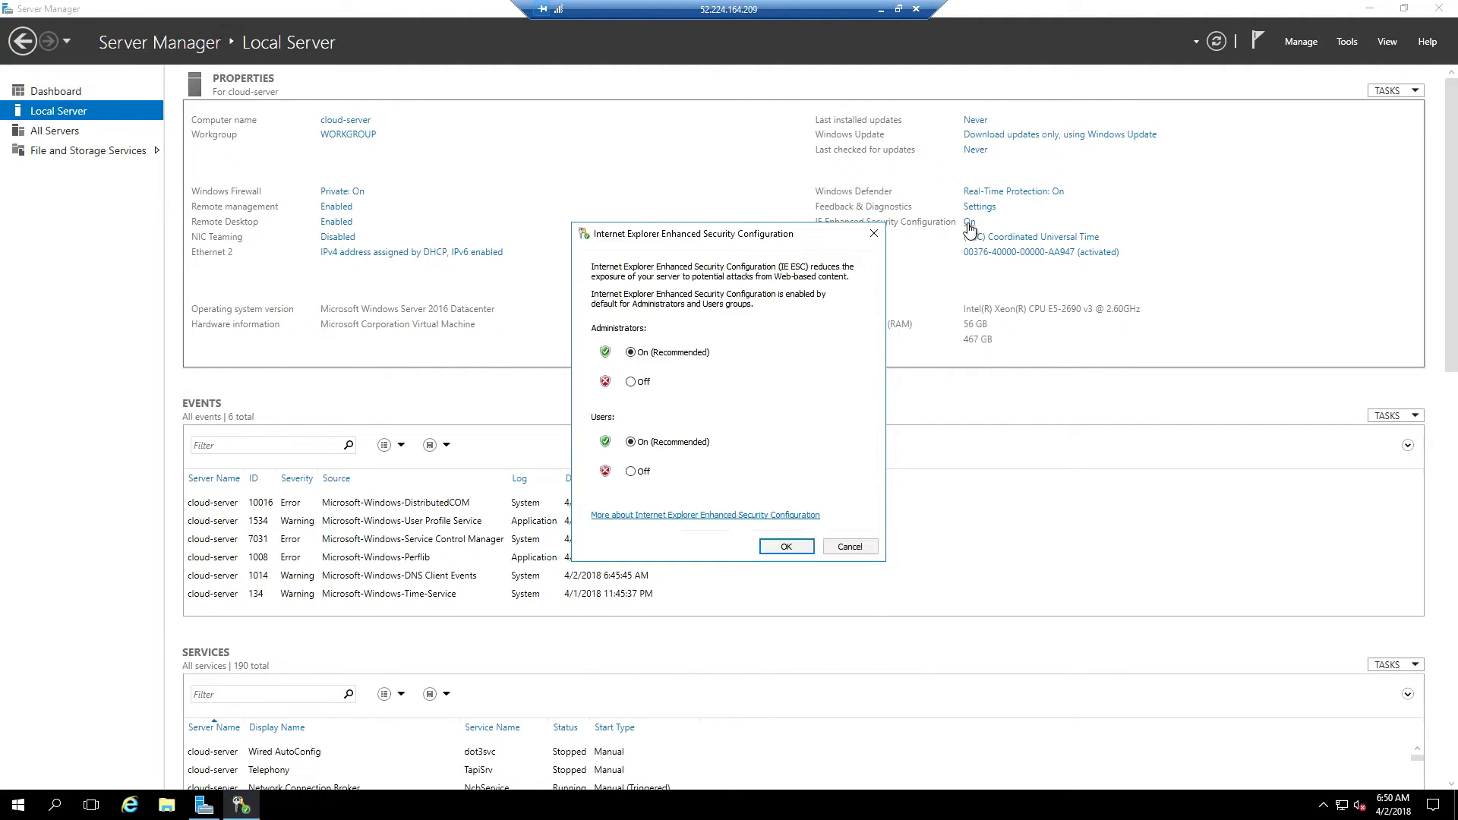
click(631, 382)
click(631, 472)
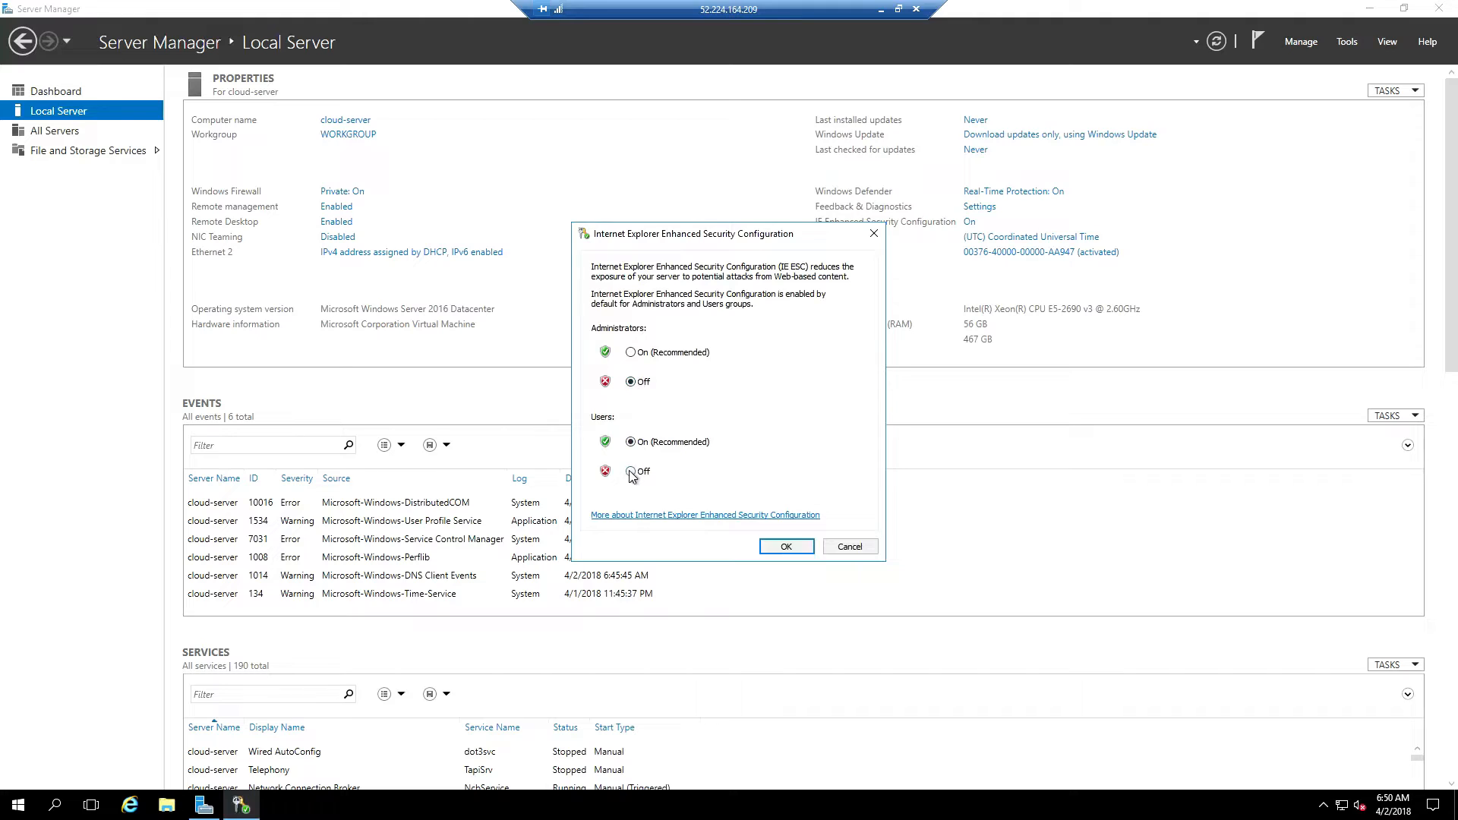
click(767, 547)
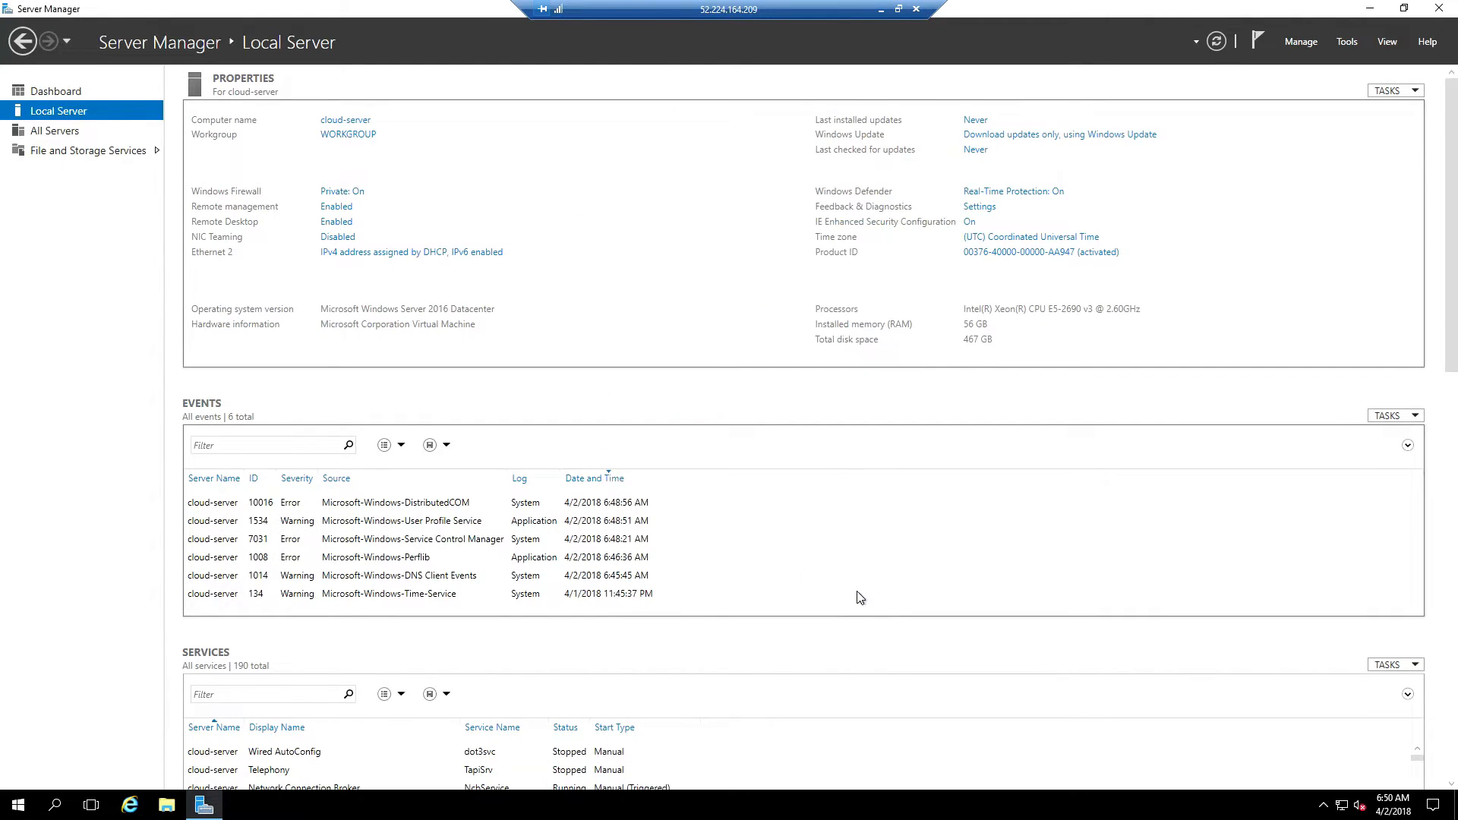
Stop Server Manager starting at logon and close it
click(1295, 42)
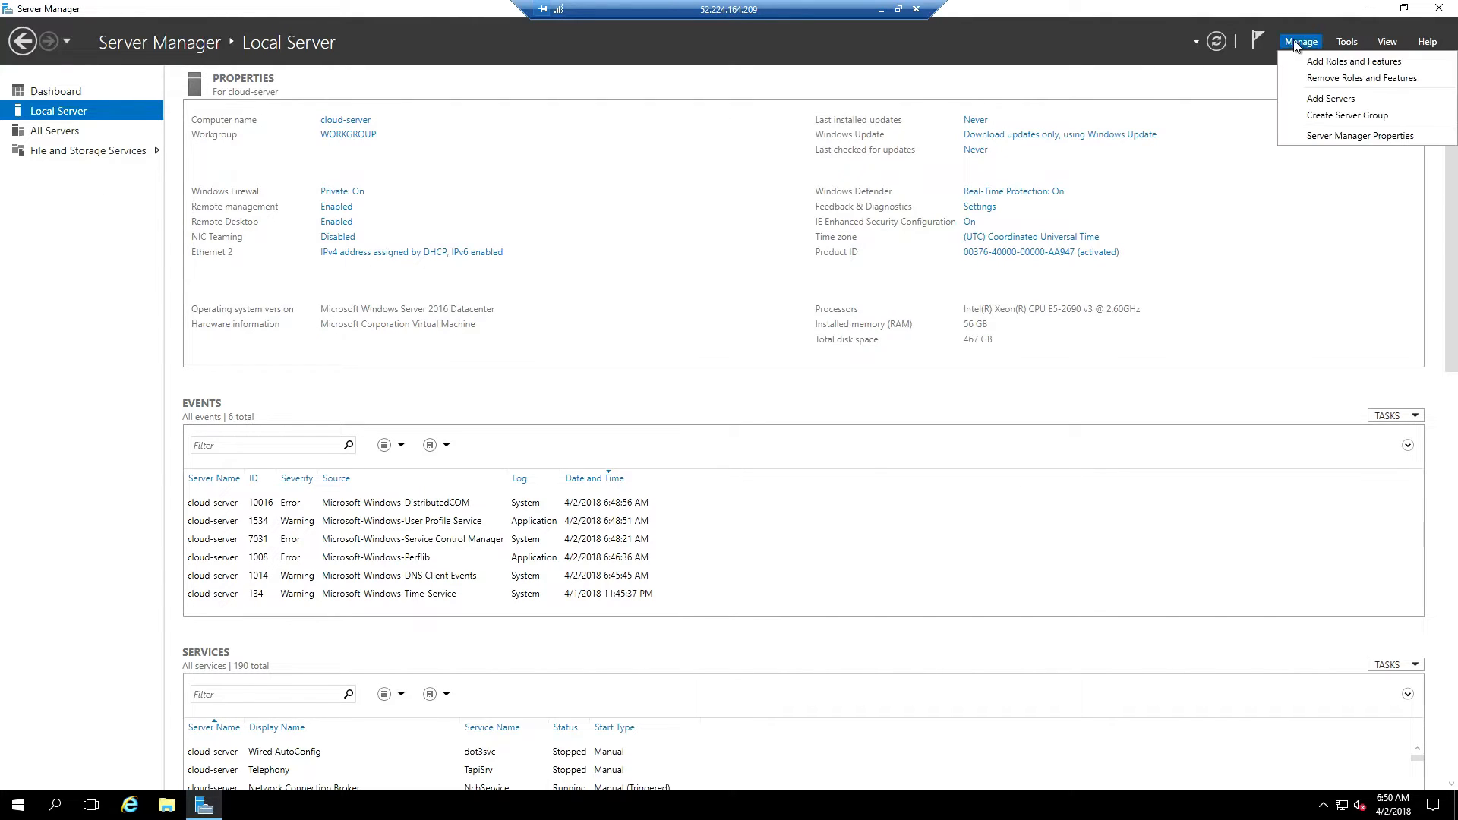
click(1330, 136)
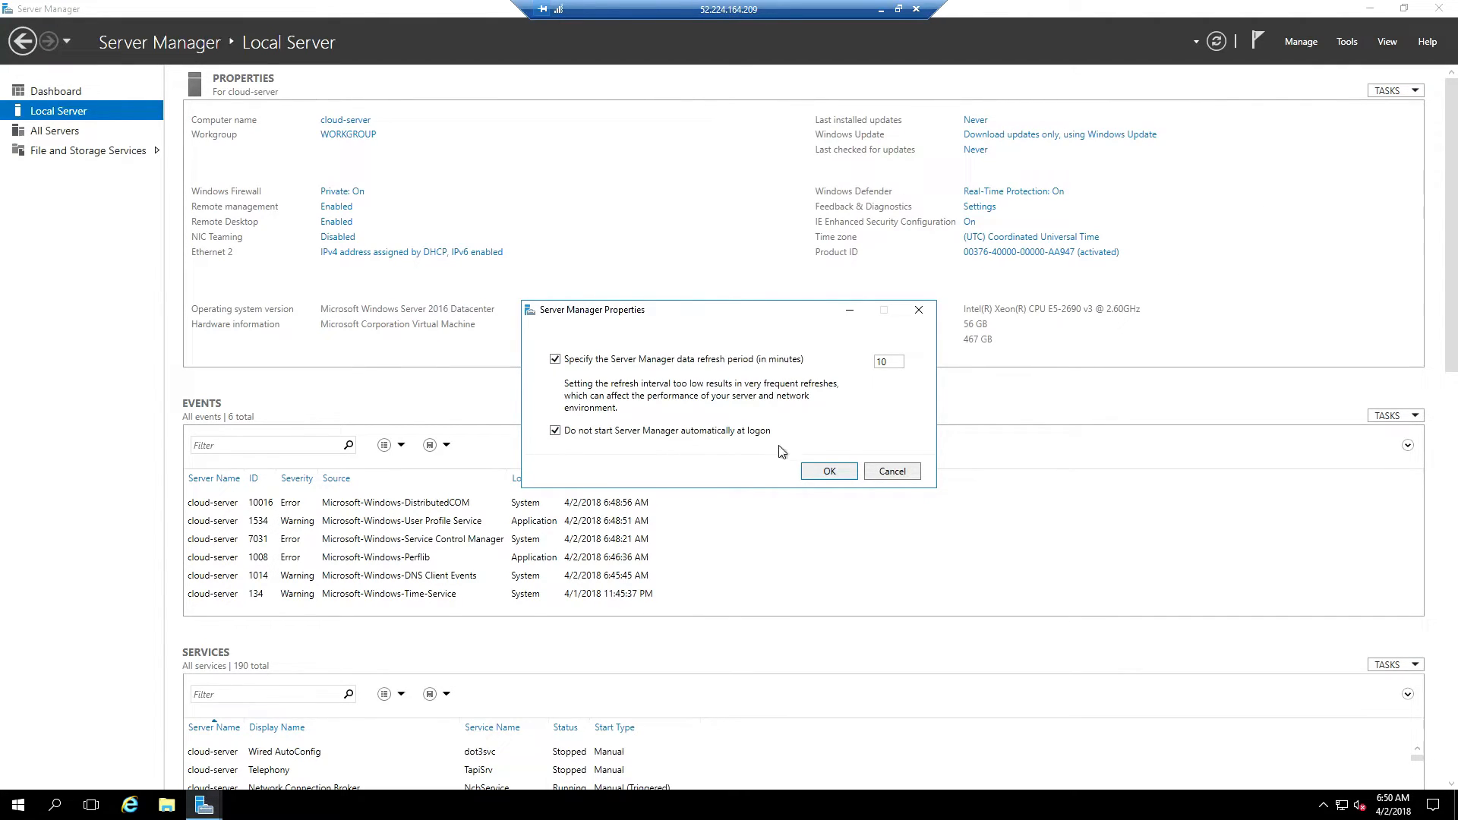
click(822, 474)
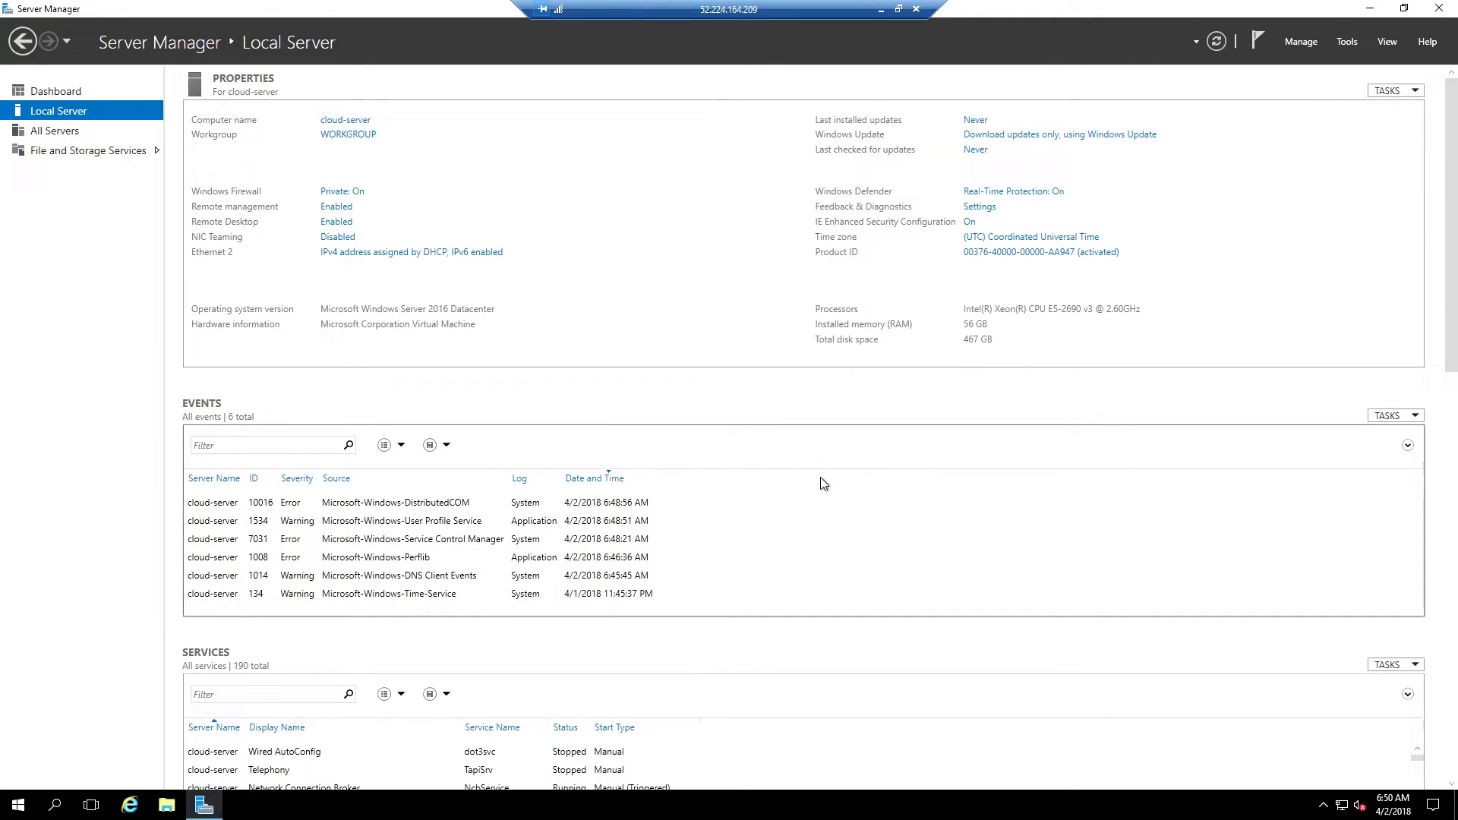
click(1438, 9)
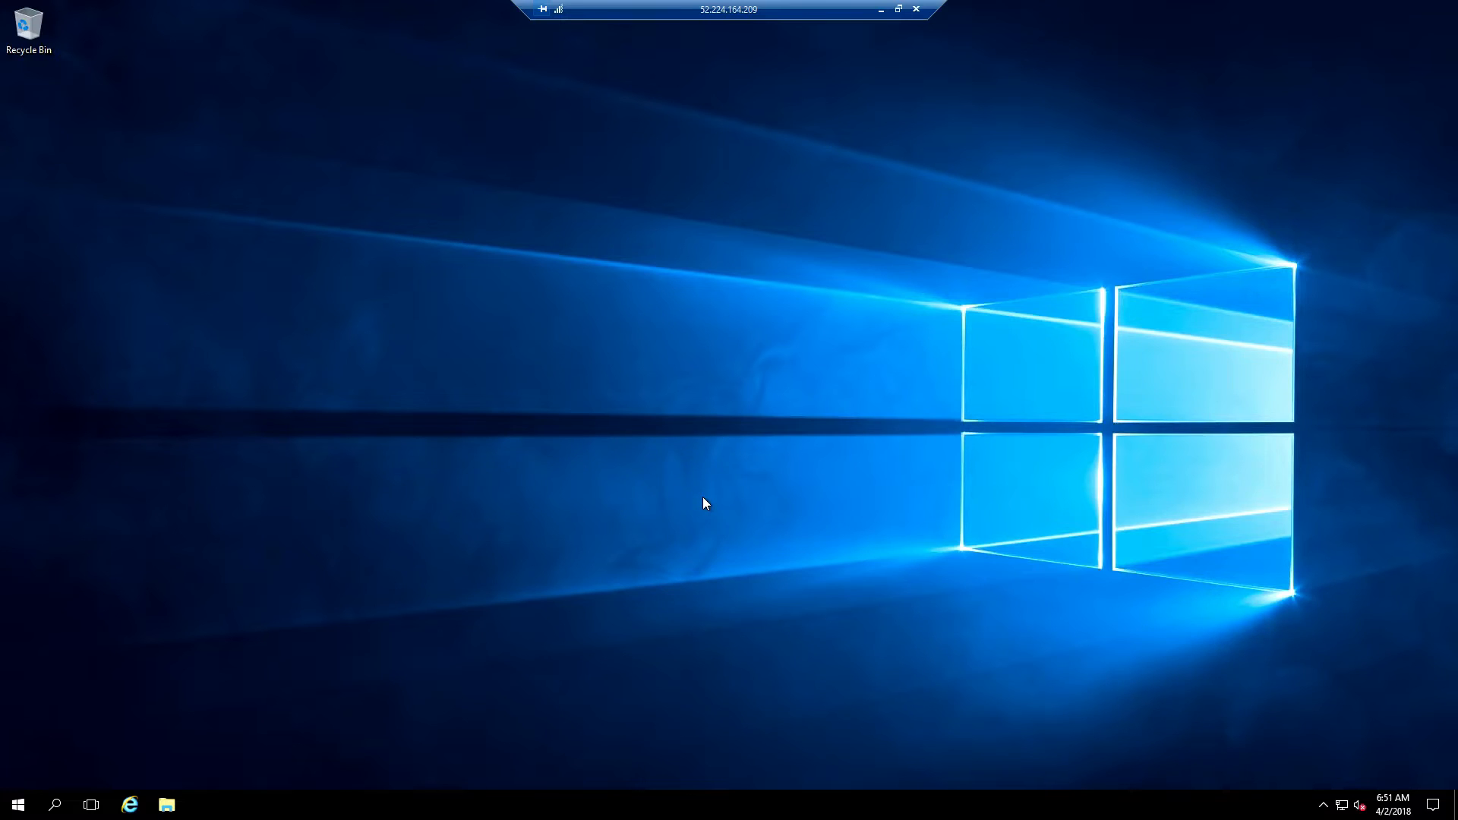
Search for 'control panel' and open Control Panel from the results
click(55, 805)
text(c)
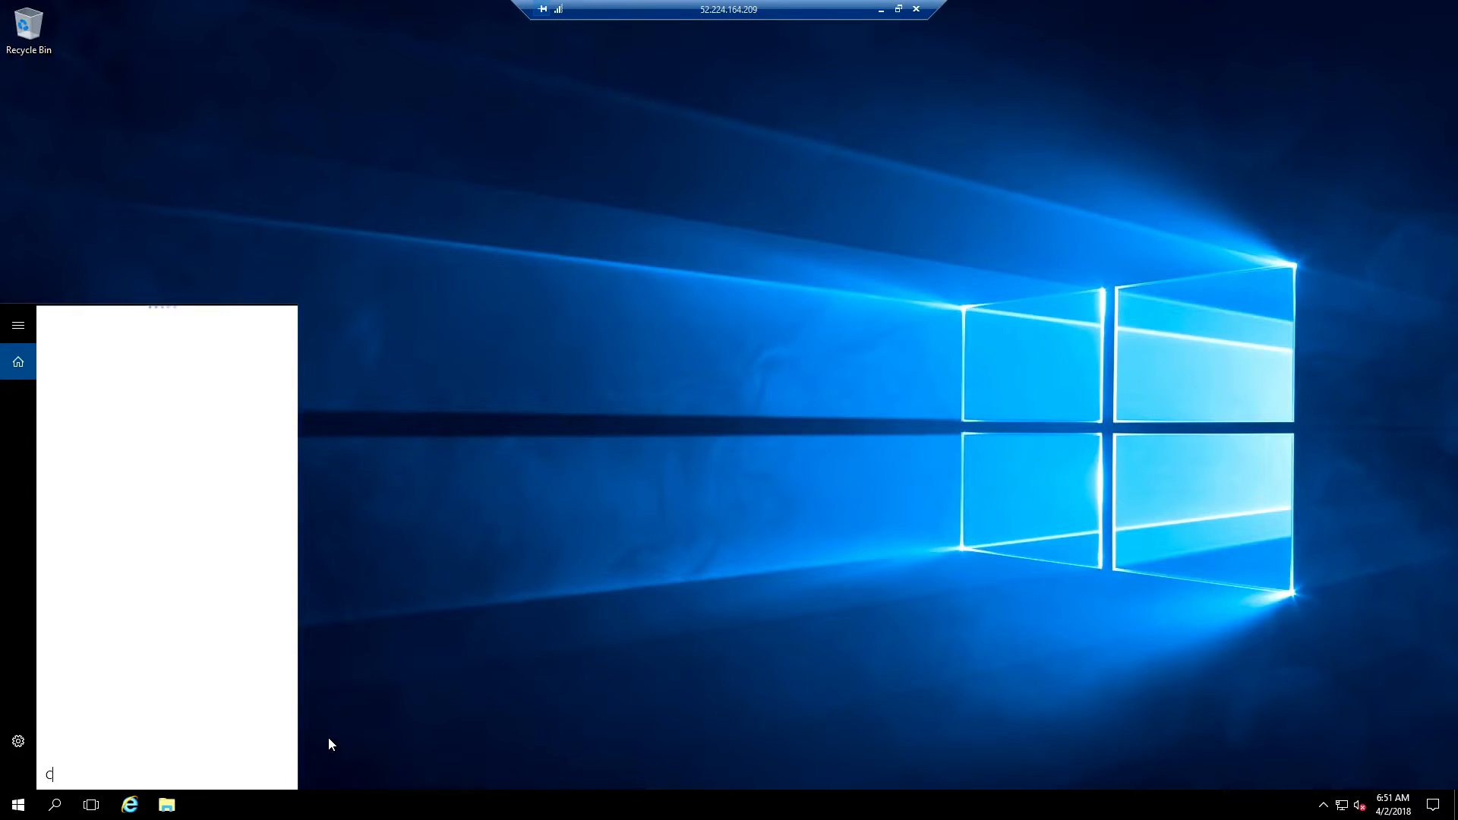
text(ontrol)
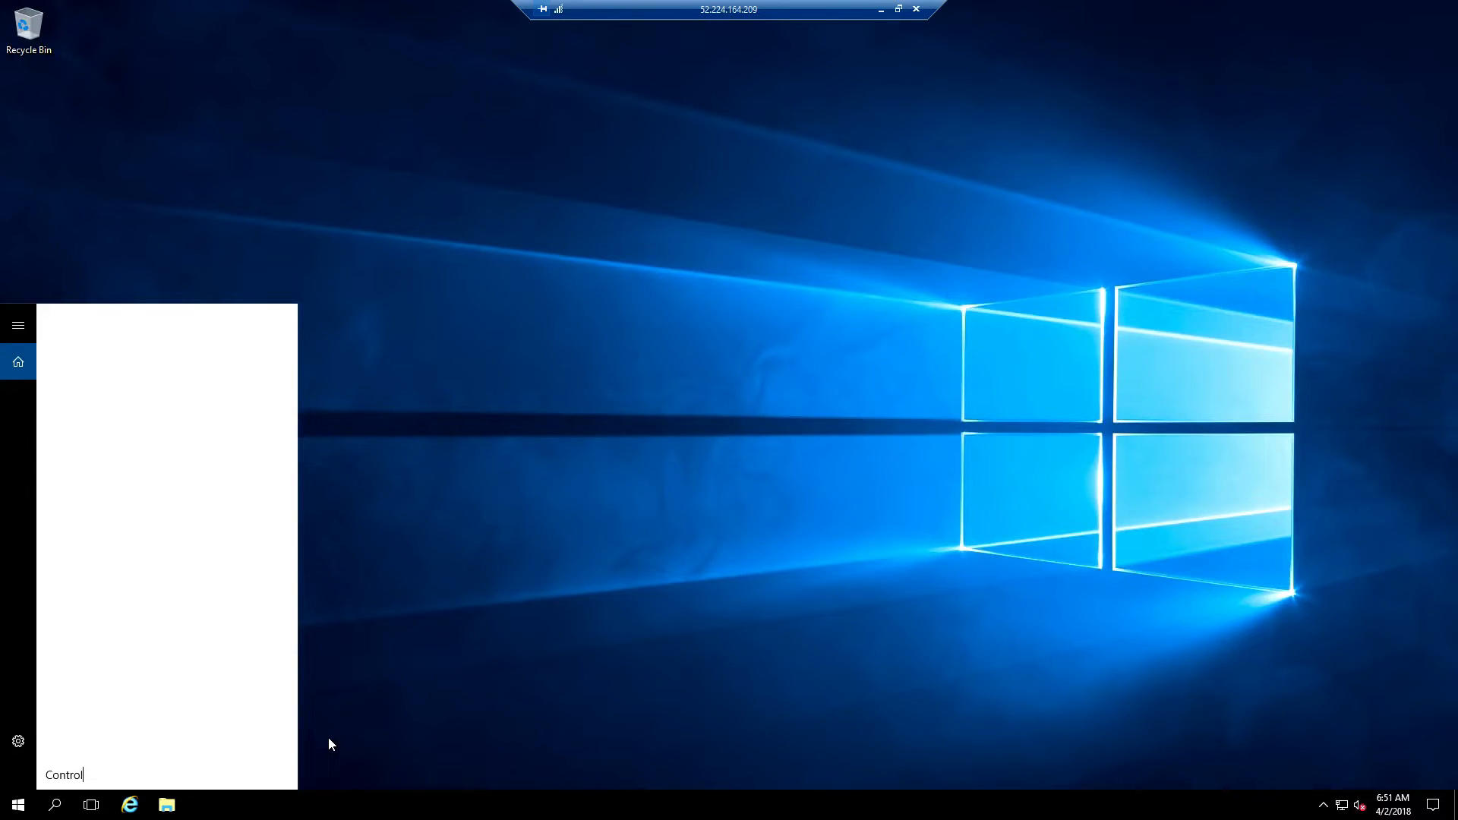
text( panel)
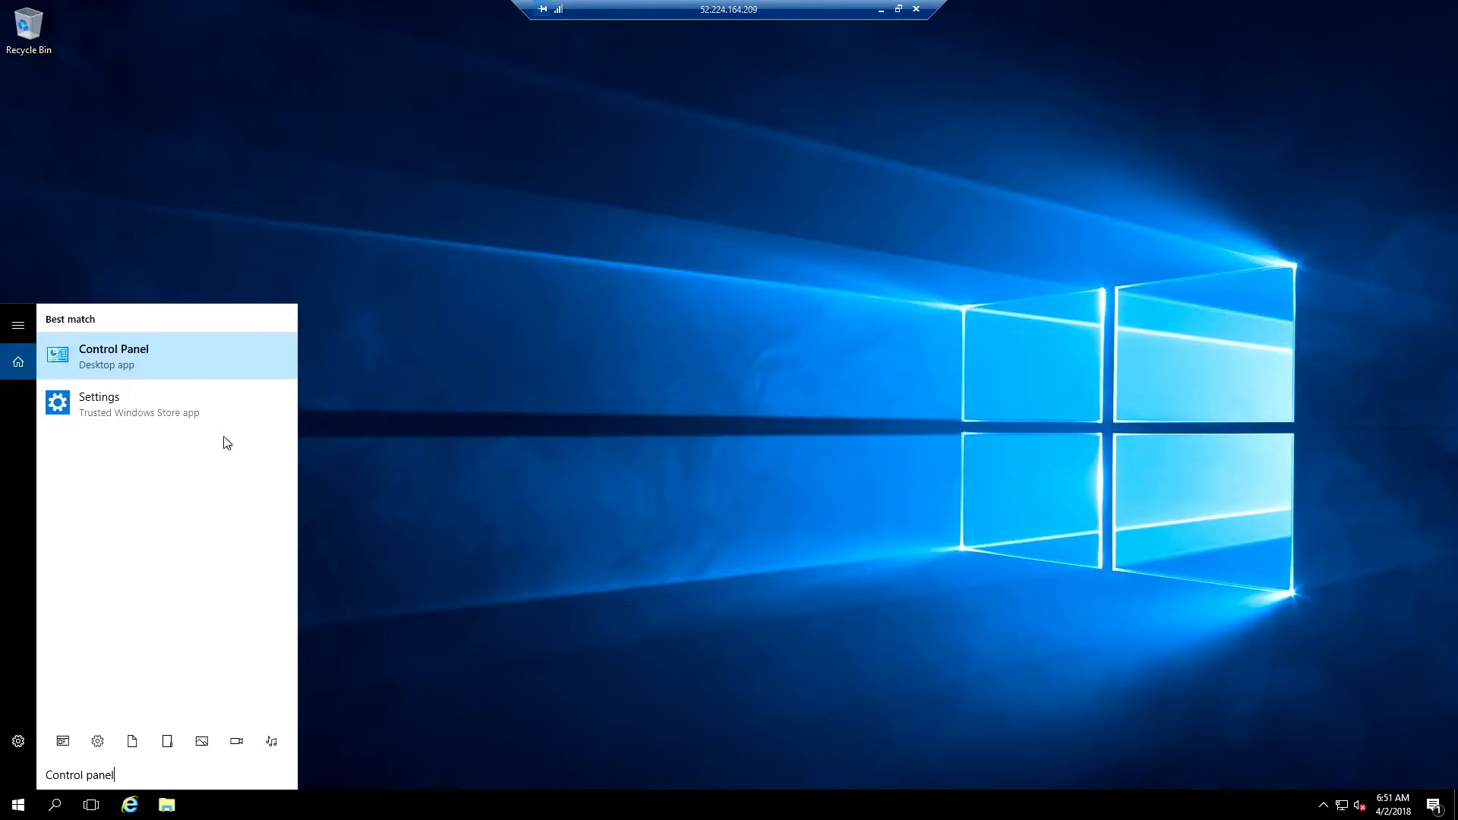
click(176, 362)
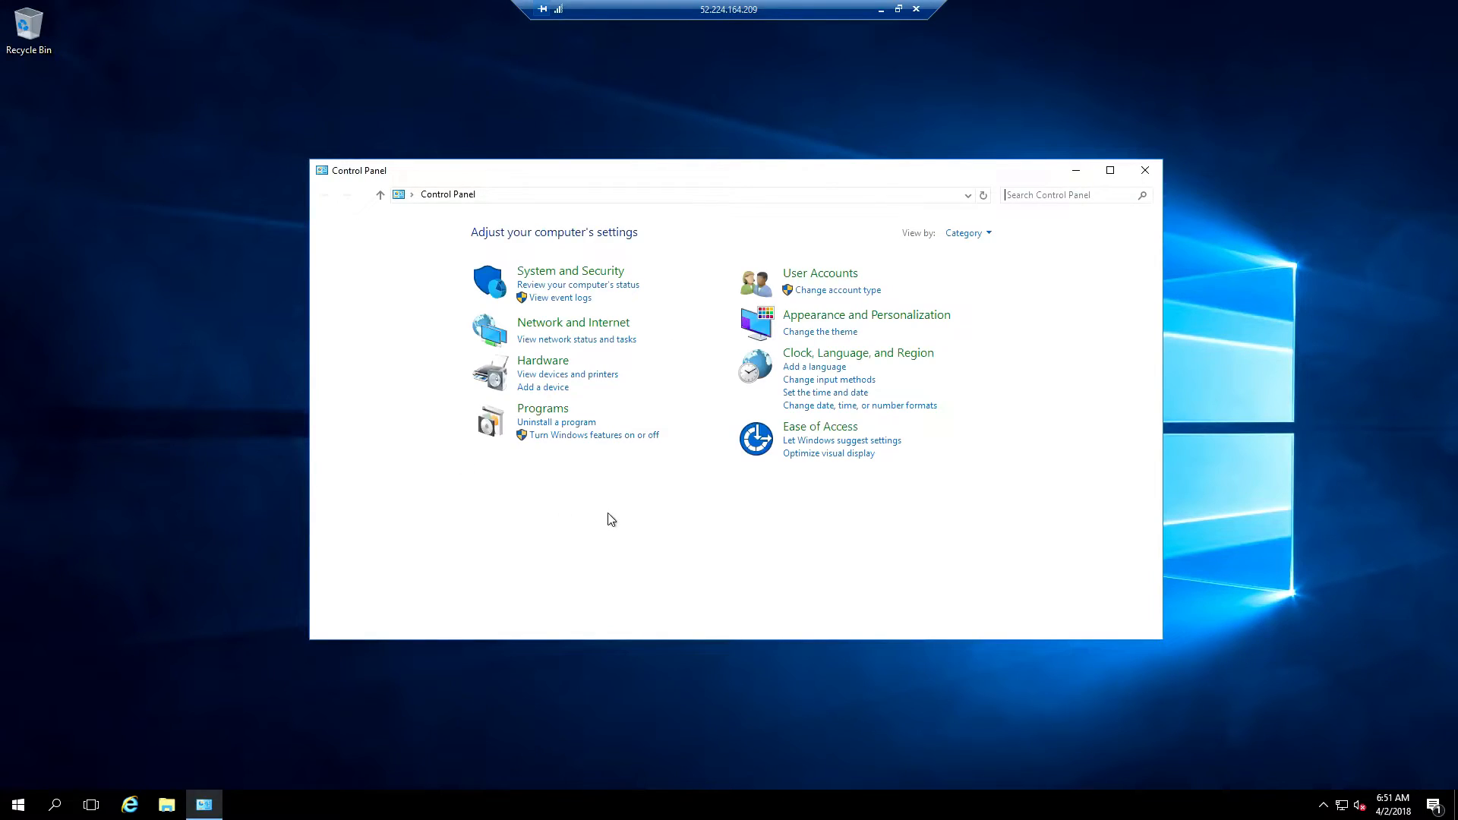
Show Control Panel as large icons and turn Windows Firewall off for private and public networks
click(988, 234)
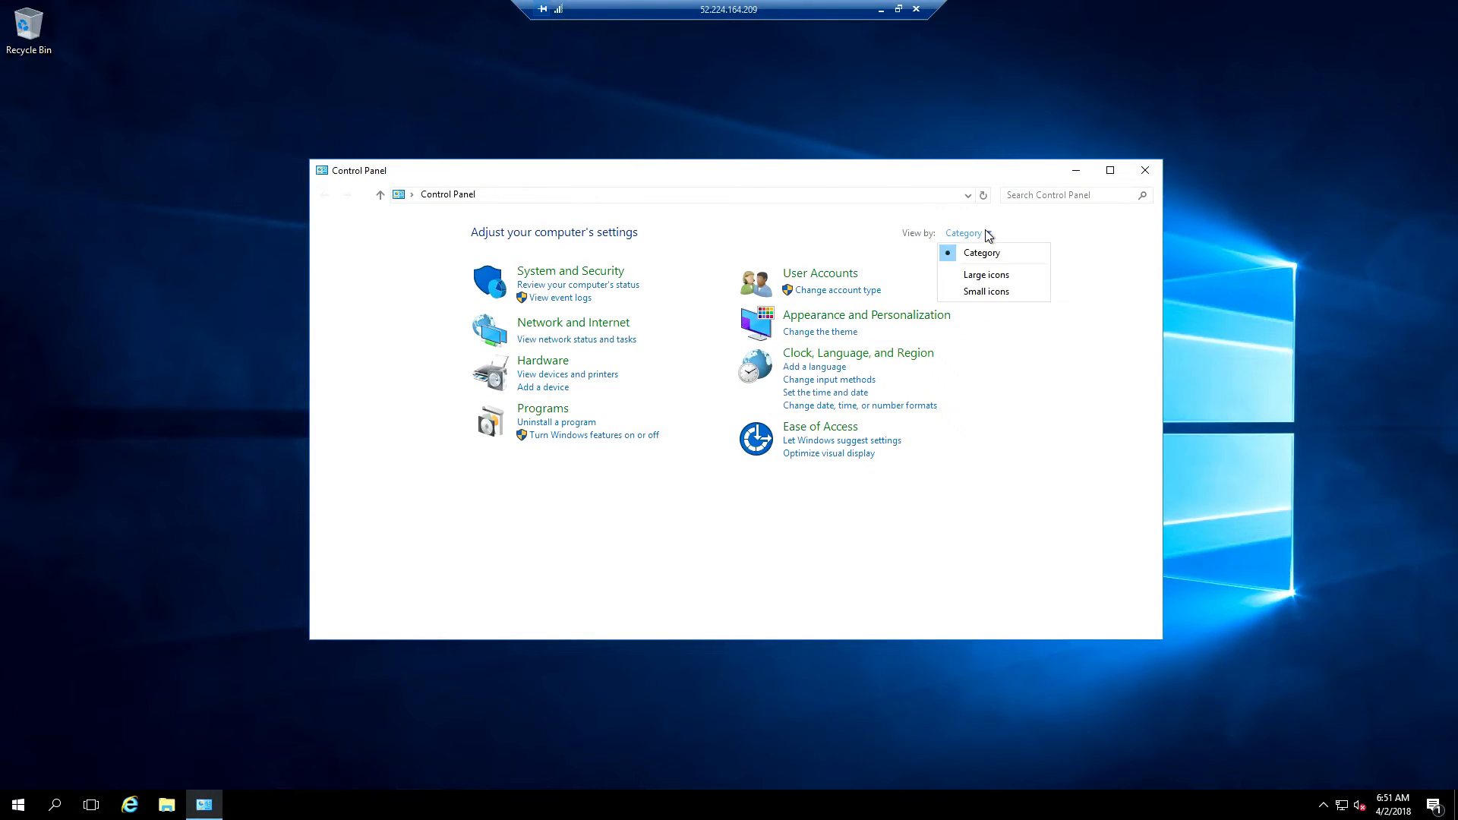
click(986, 275)
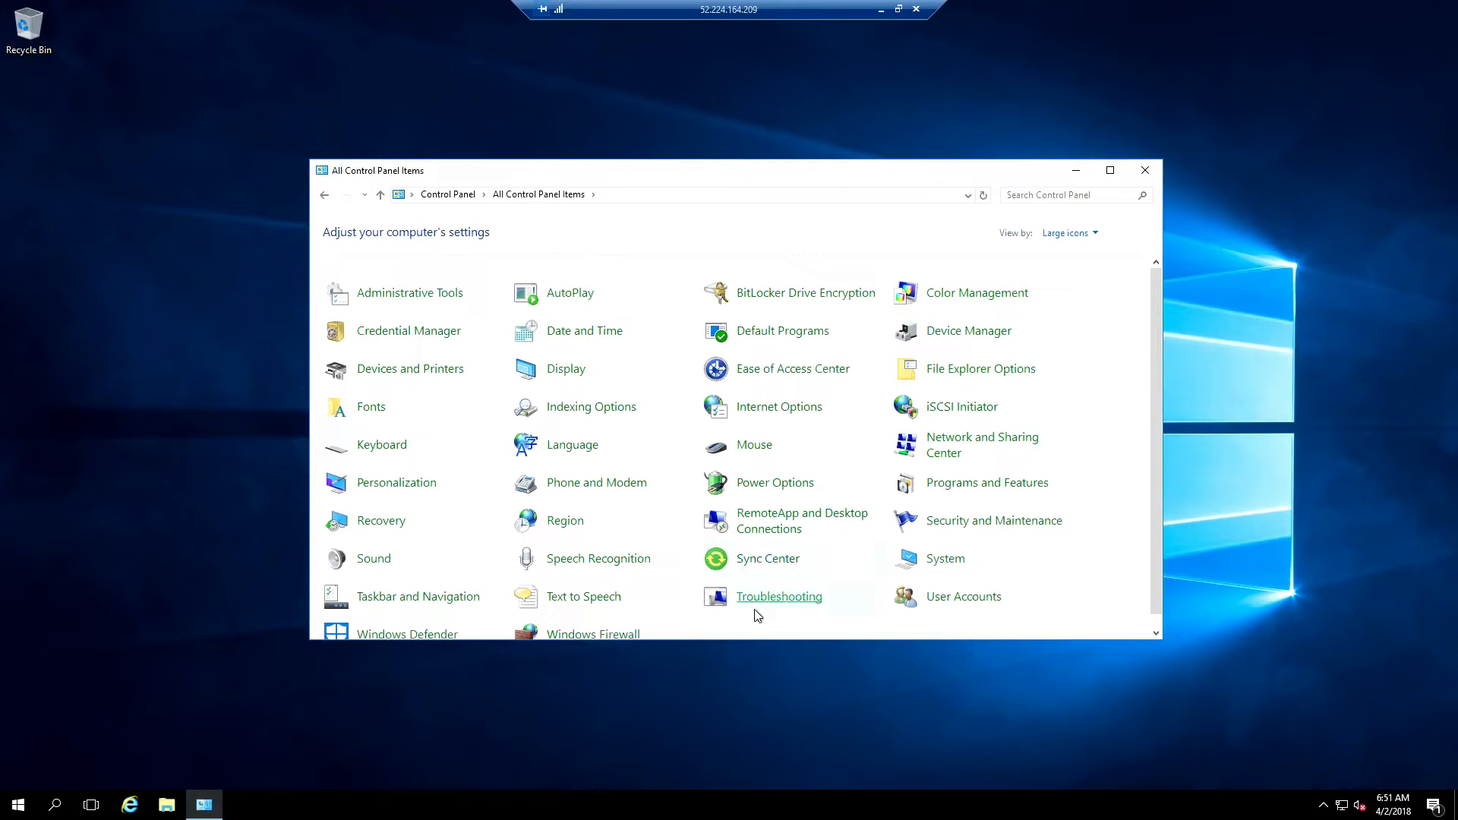
scroll(756, 616, down, 1)
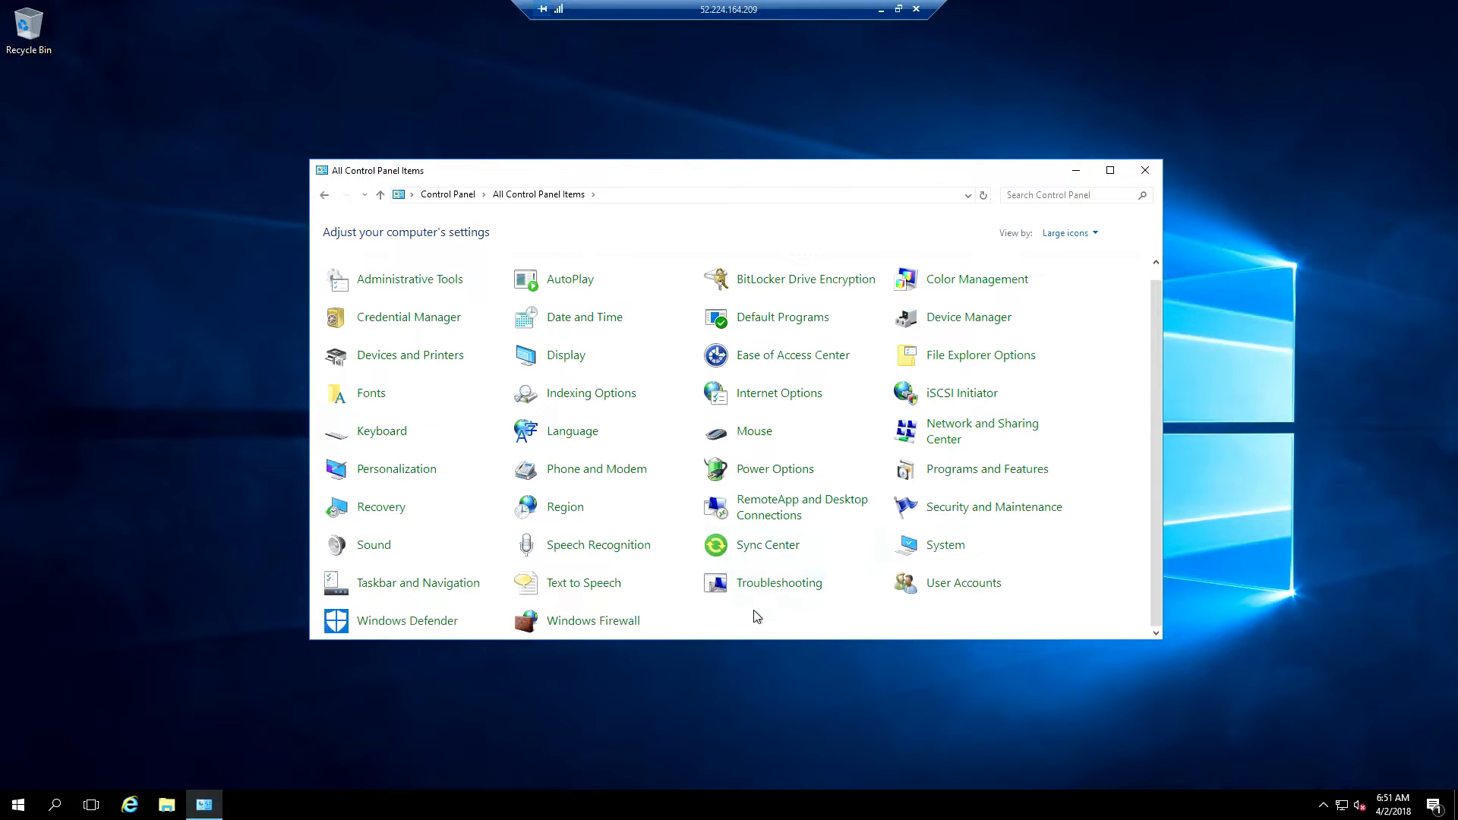
click(600, 625)
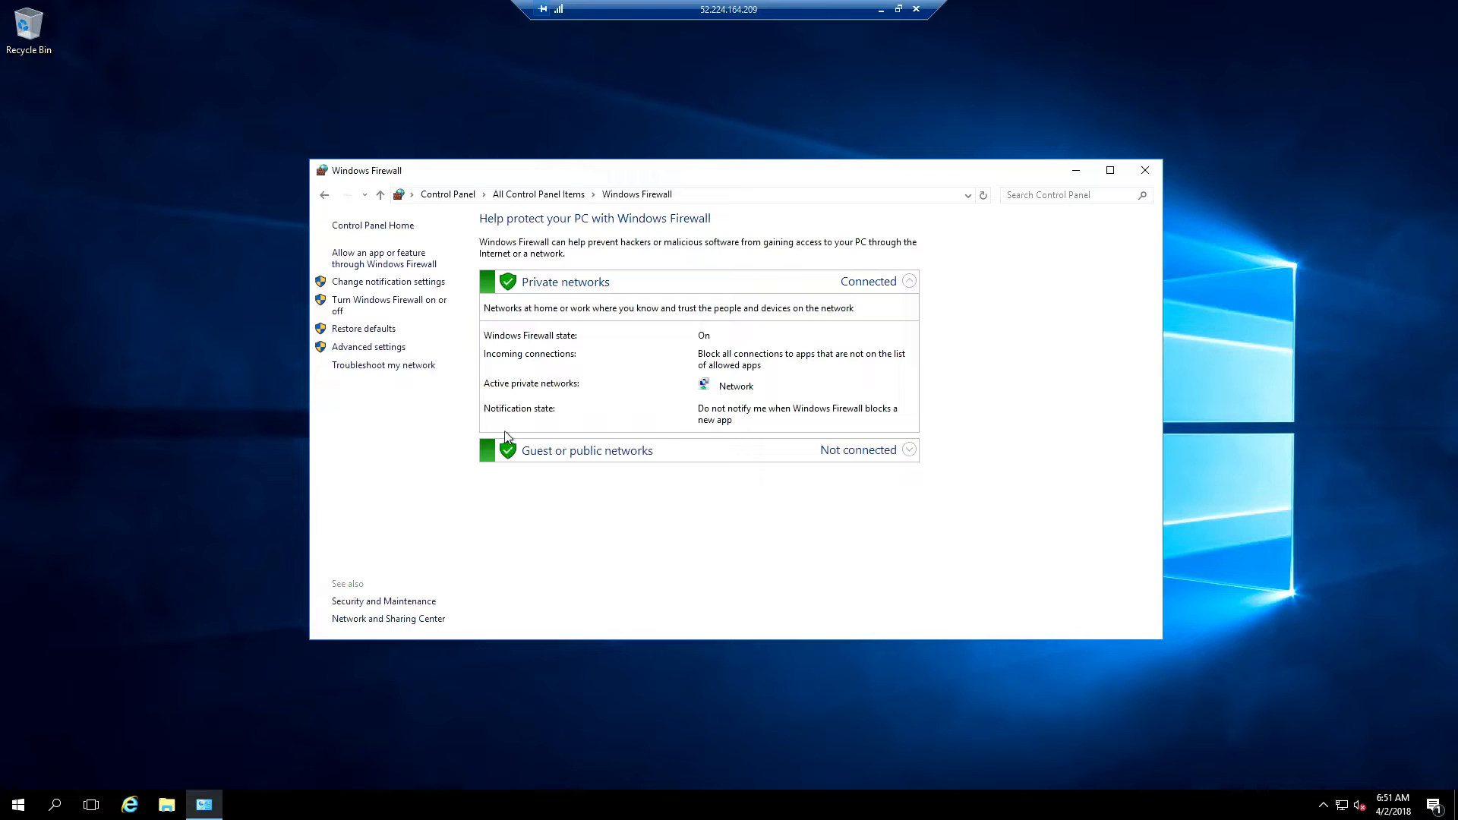
click(402, 307)
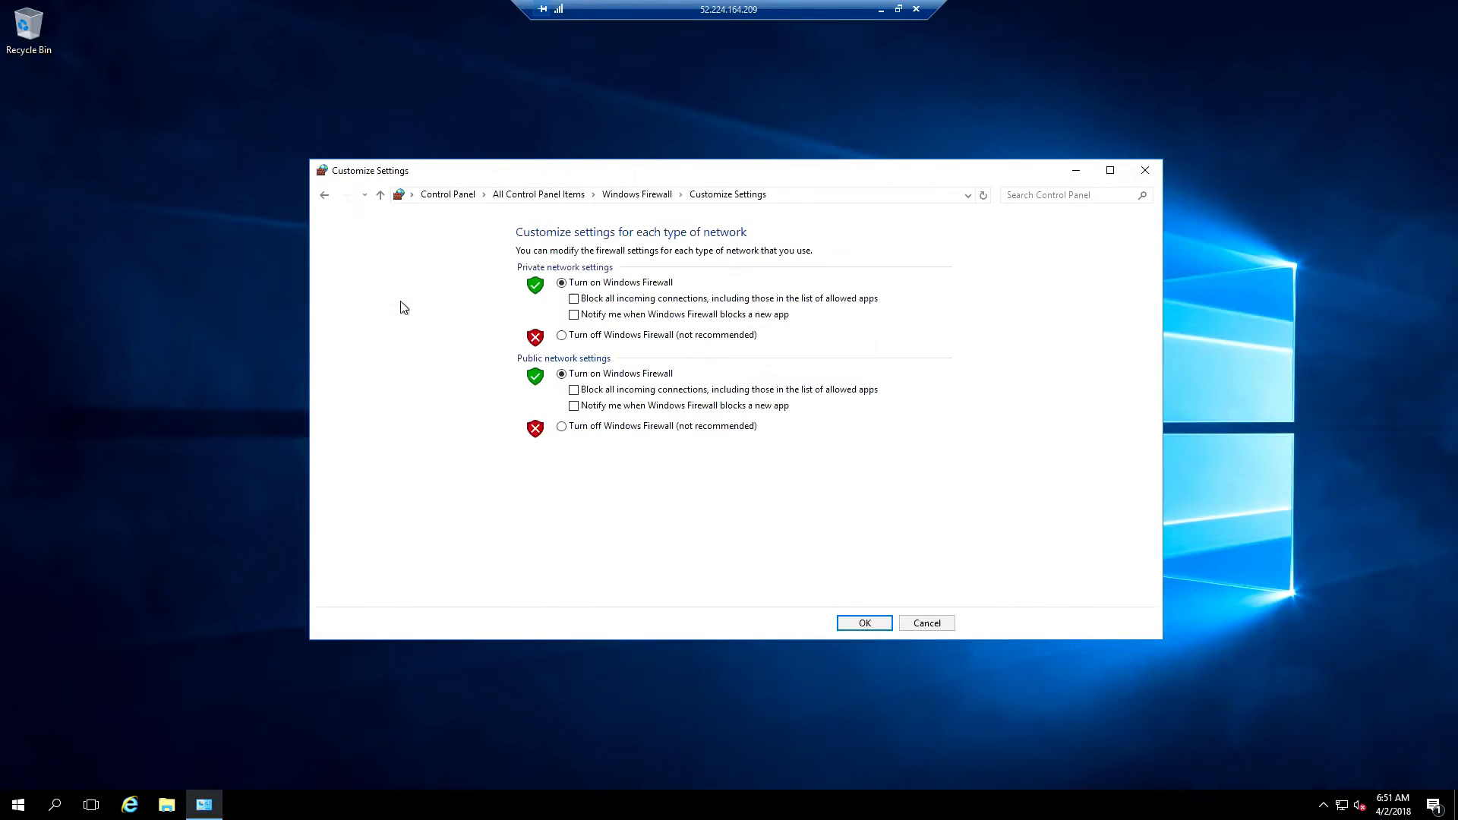
click(563, 336)
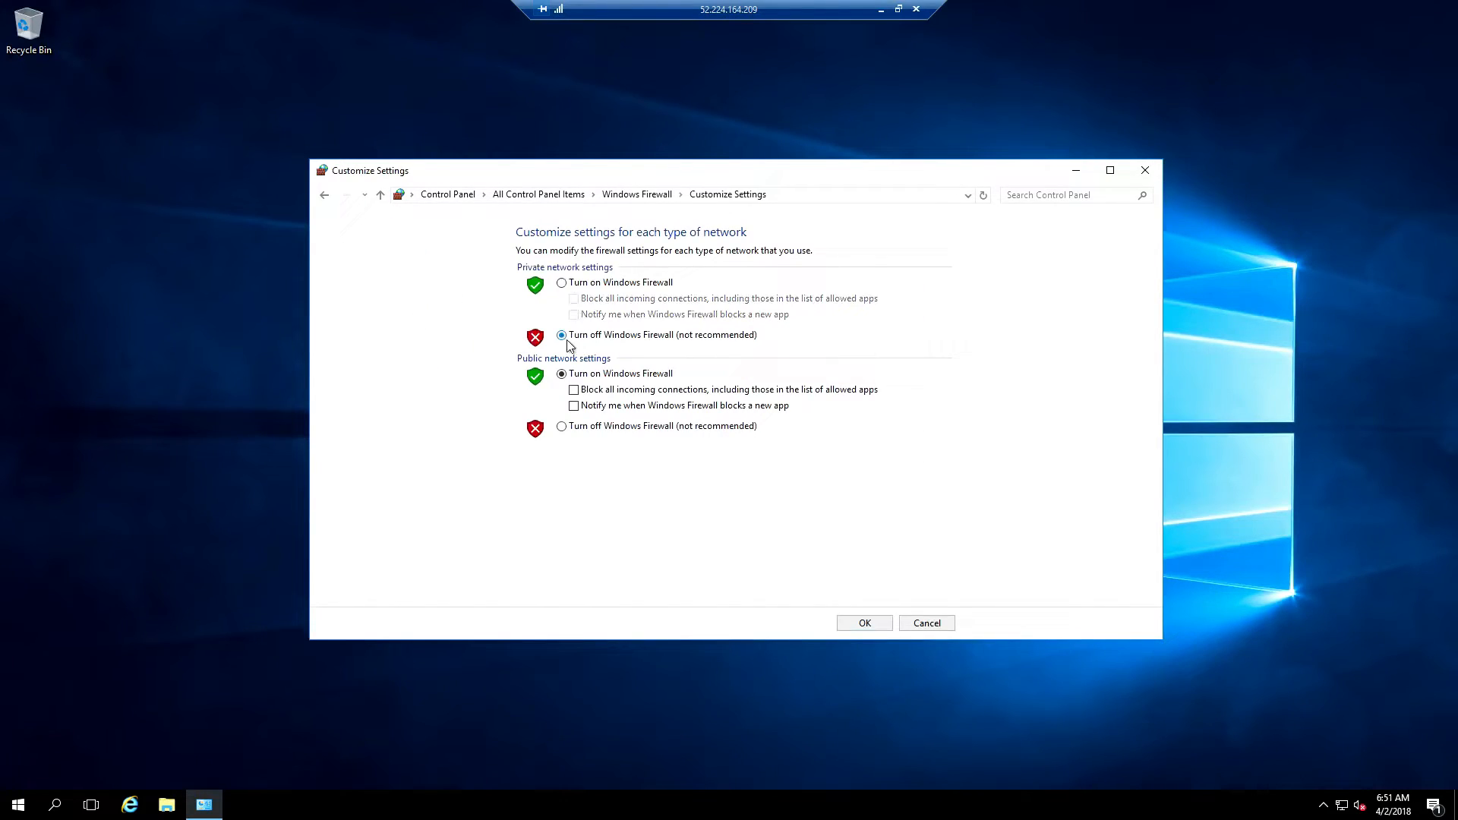
click(563, 427)
click(864, 623)
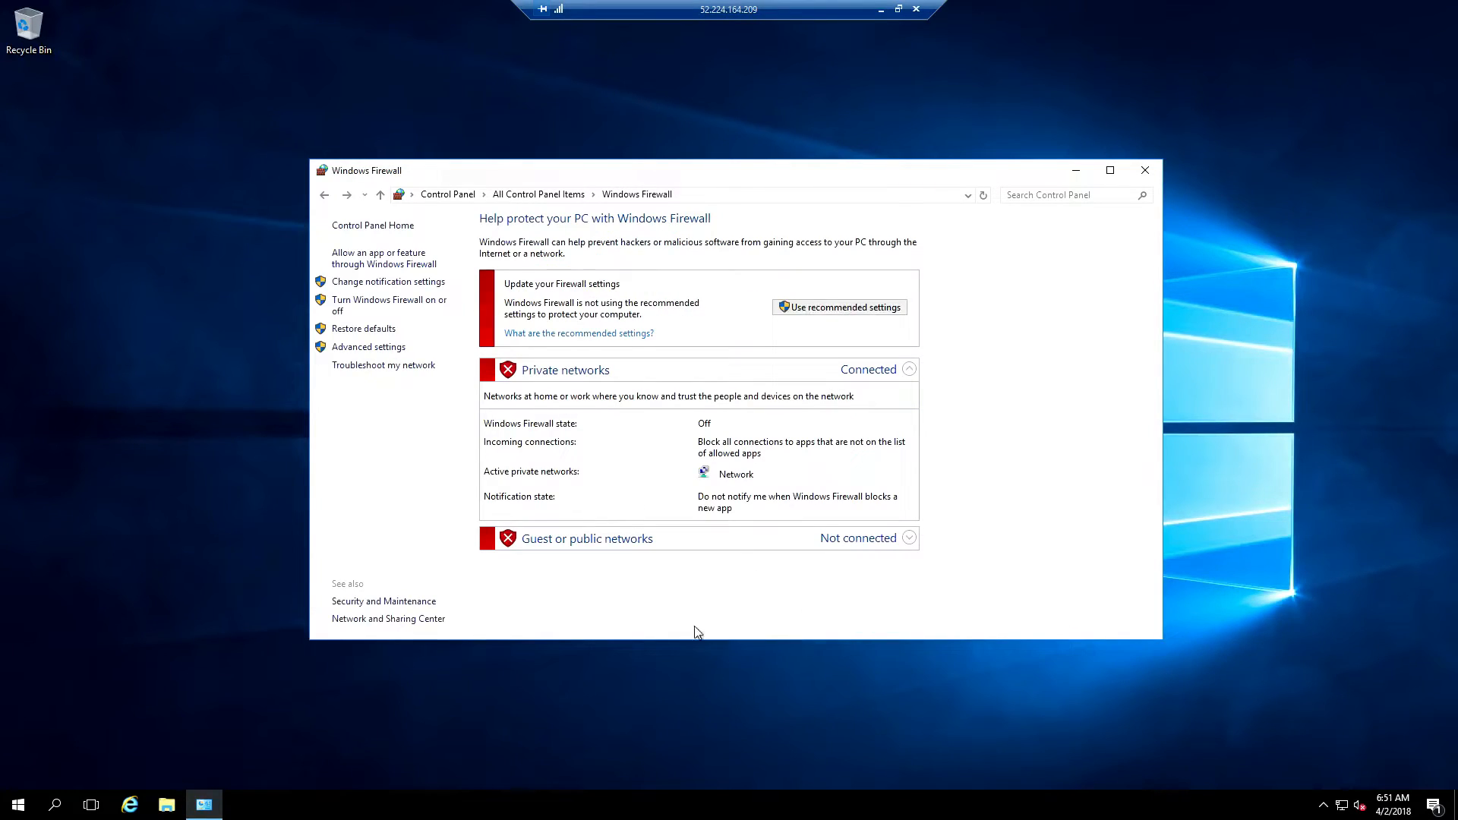
Pin Control Panel to the taskbar, close the firewall window, and reopen Control Panel
right_click(200, 811)
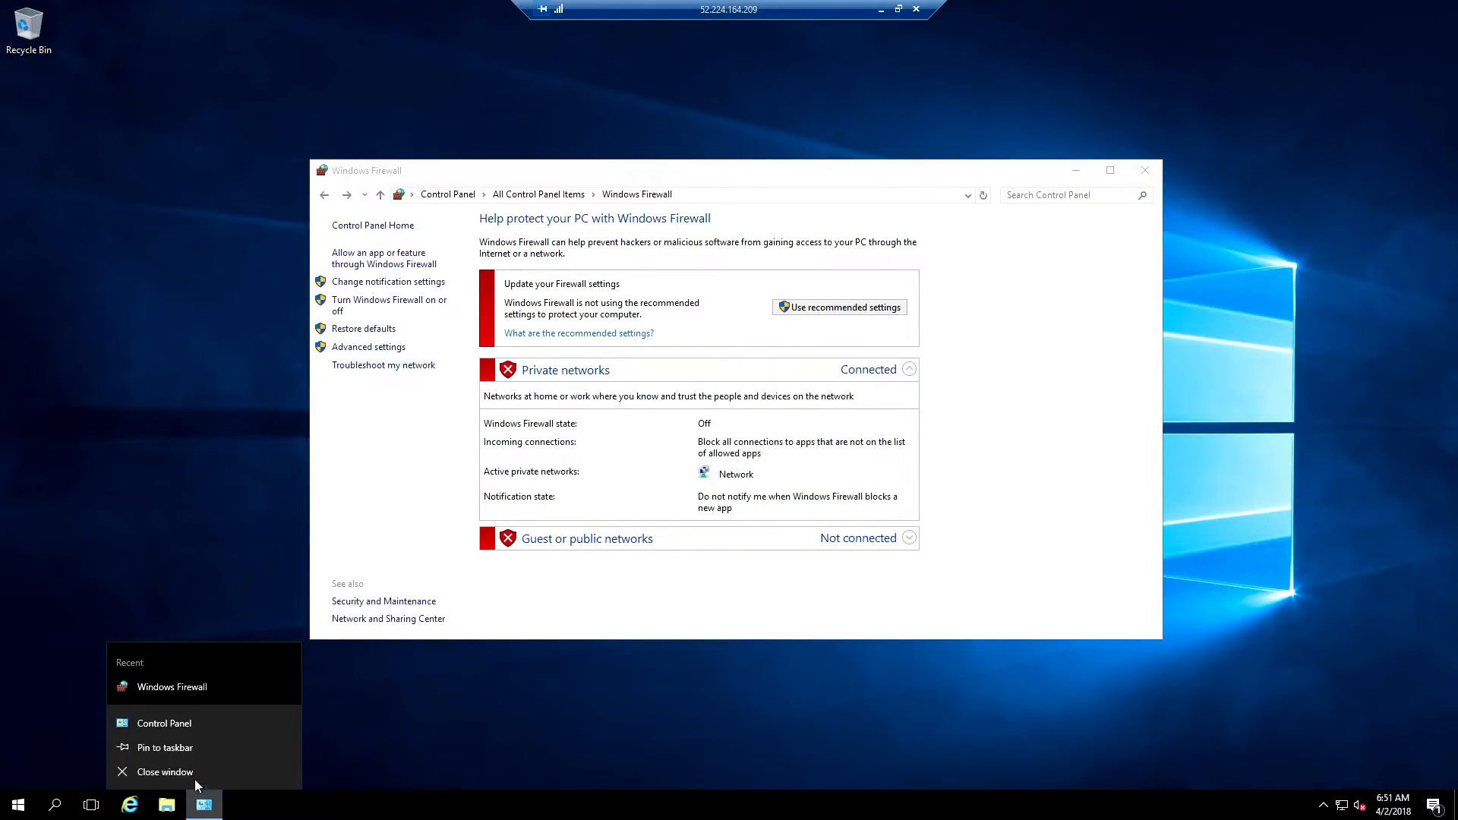
click(197, 750)
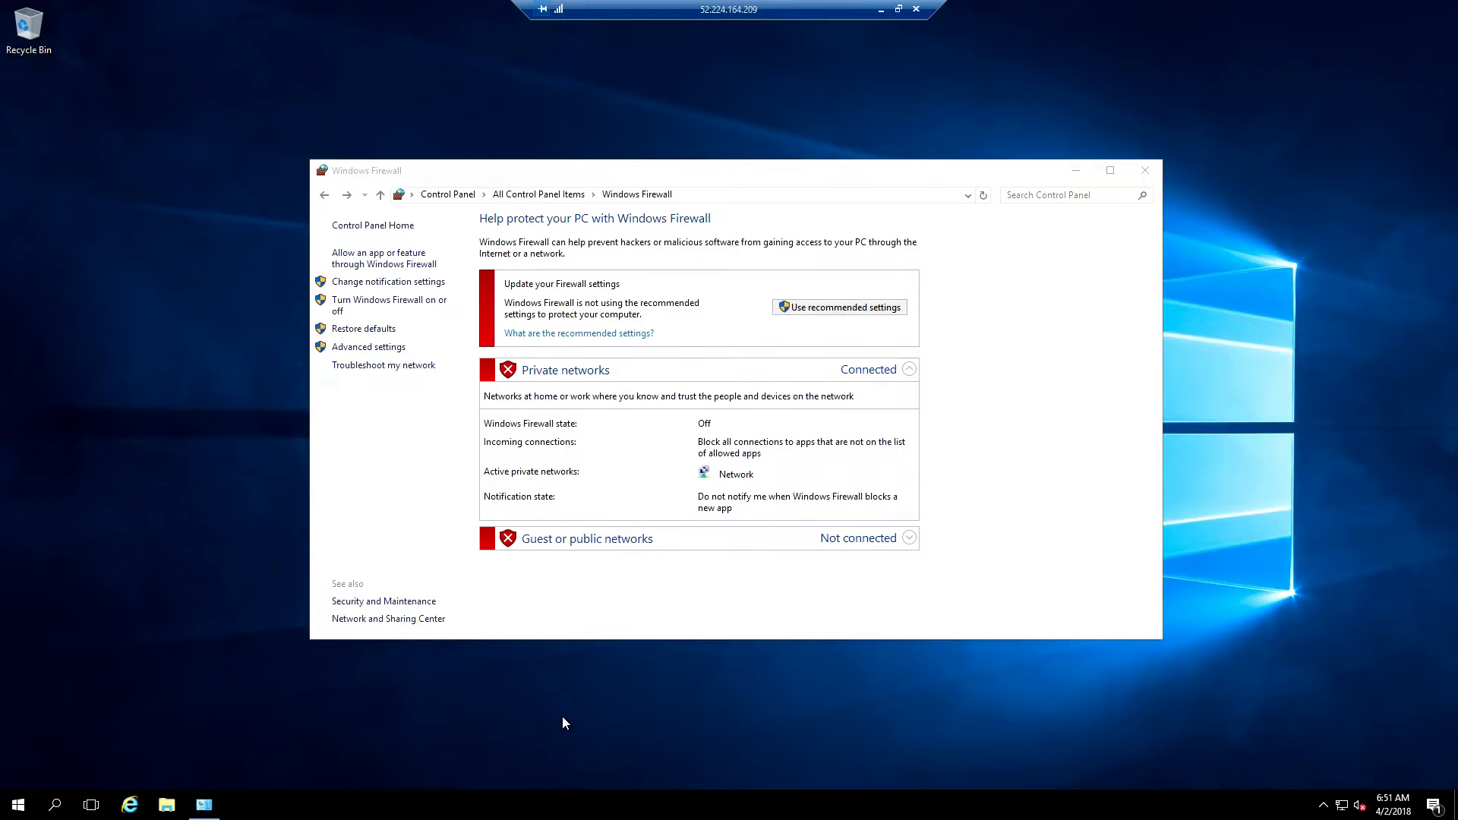
click(1145, 170)
click(204, 805)
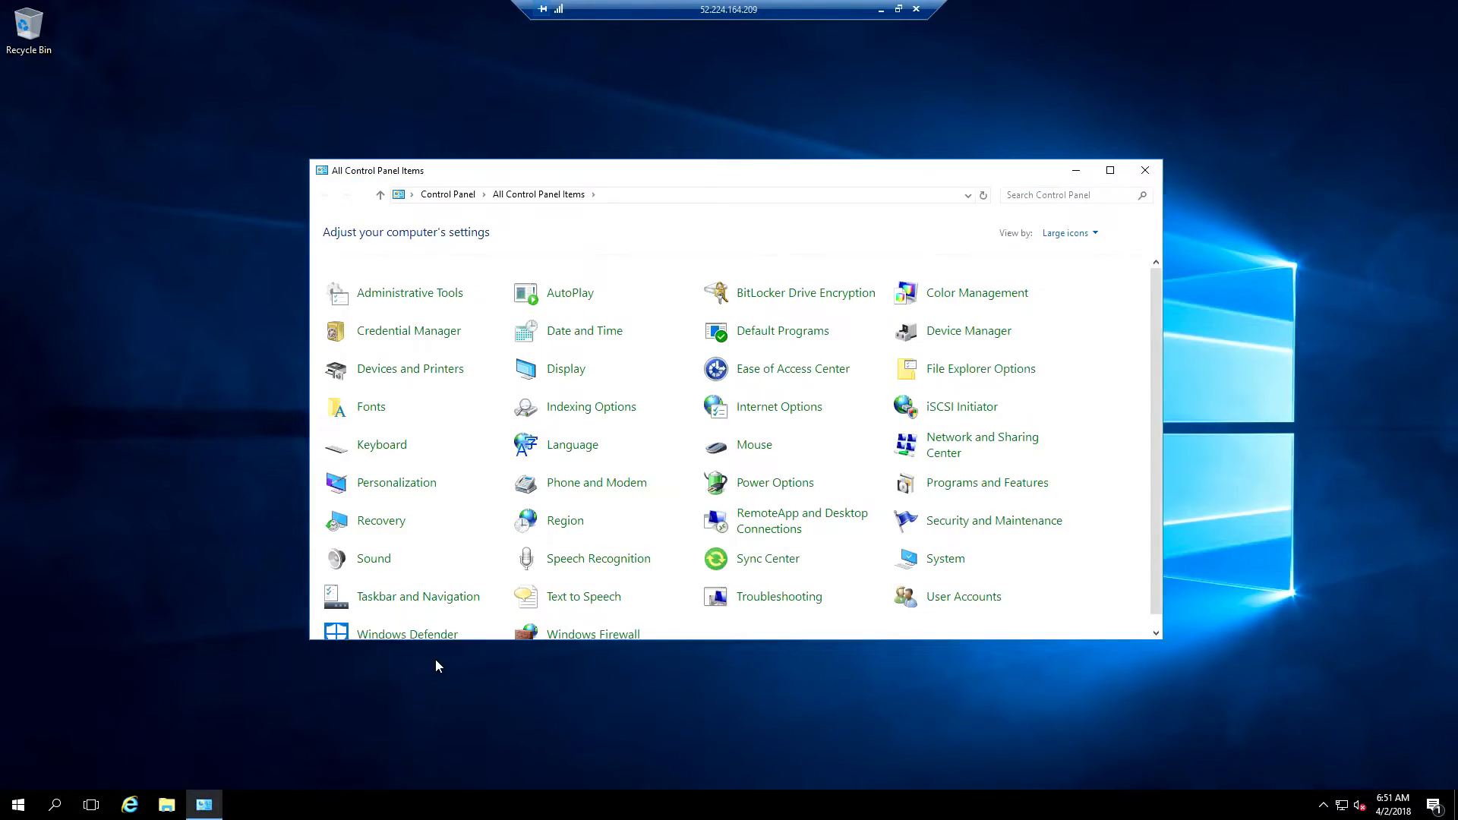
Turn off Windows Defender's real-time protection
scroll(629, 581, down, 1)
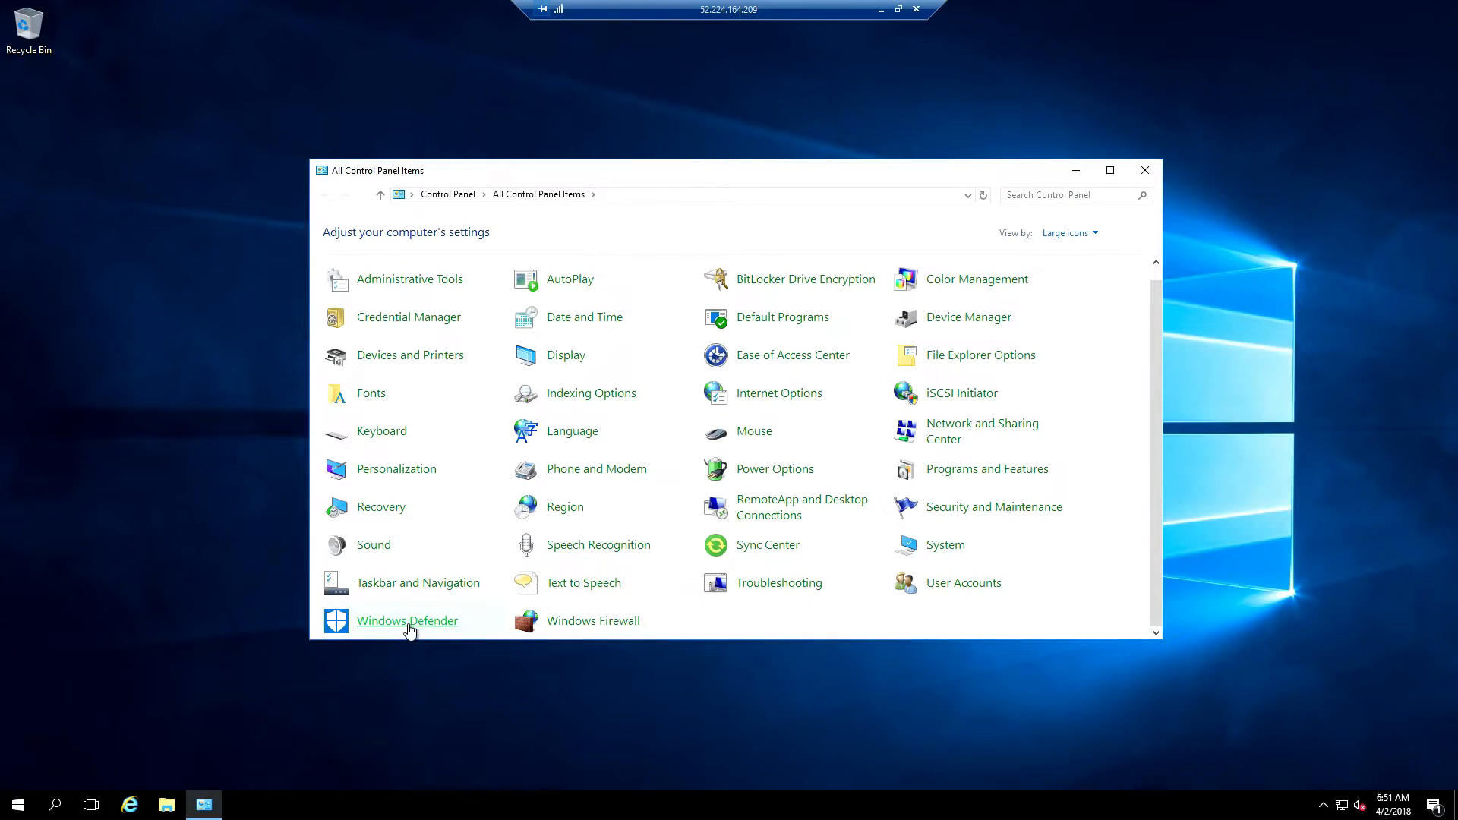
click(408, 626)
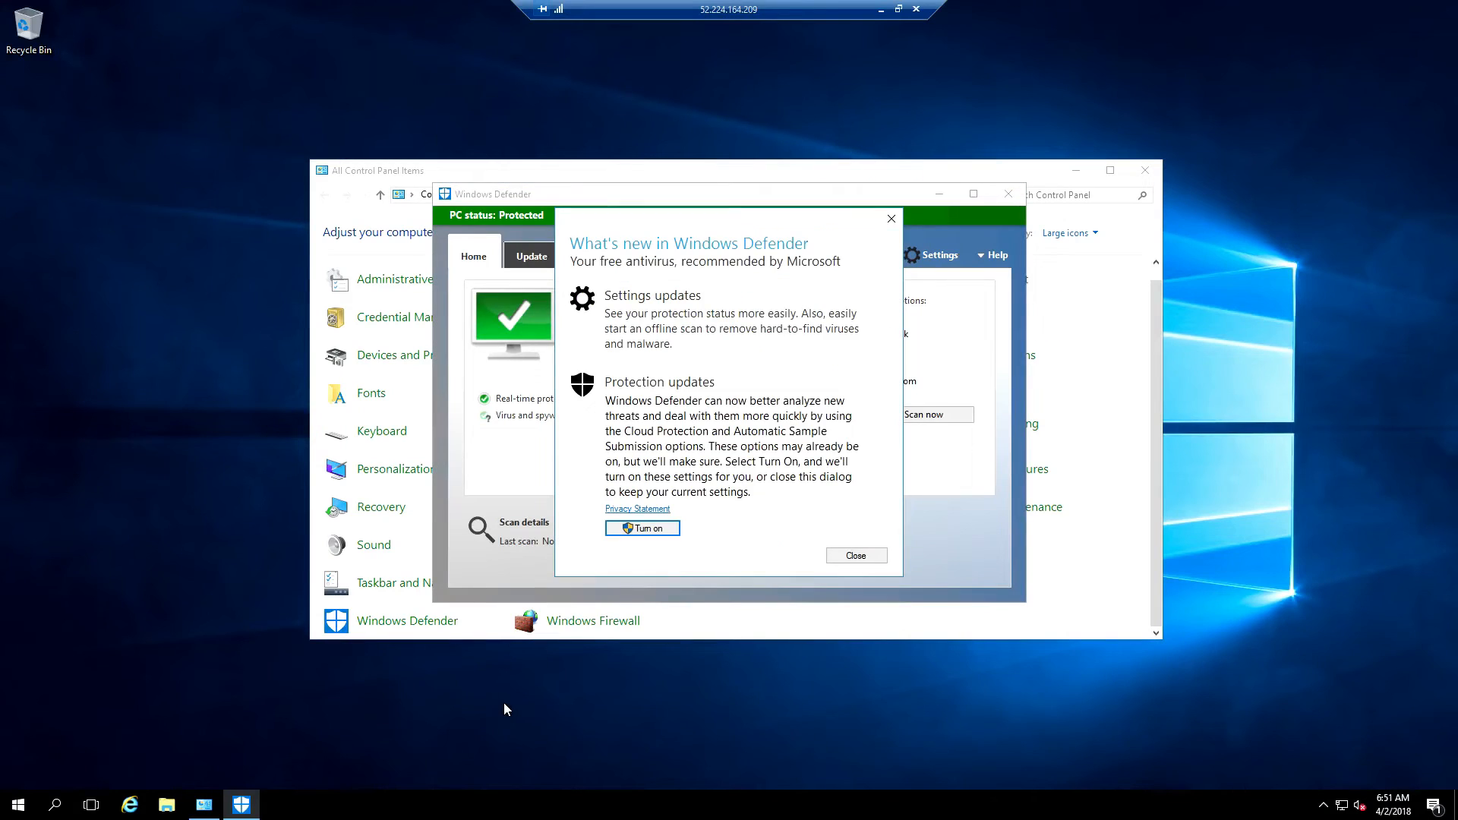
click(854, 556)
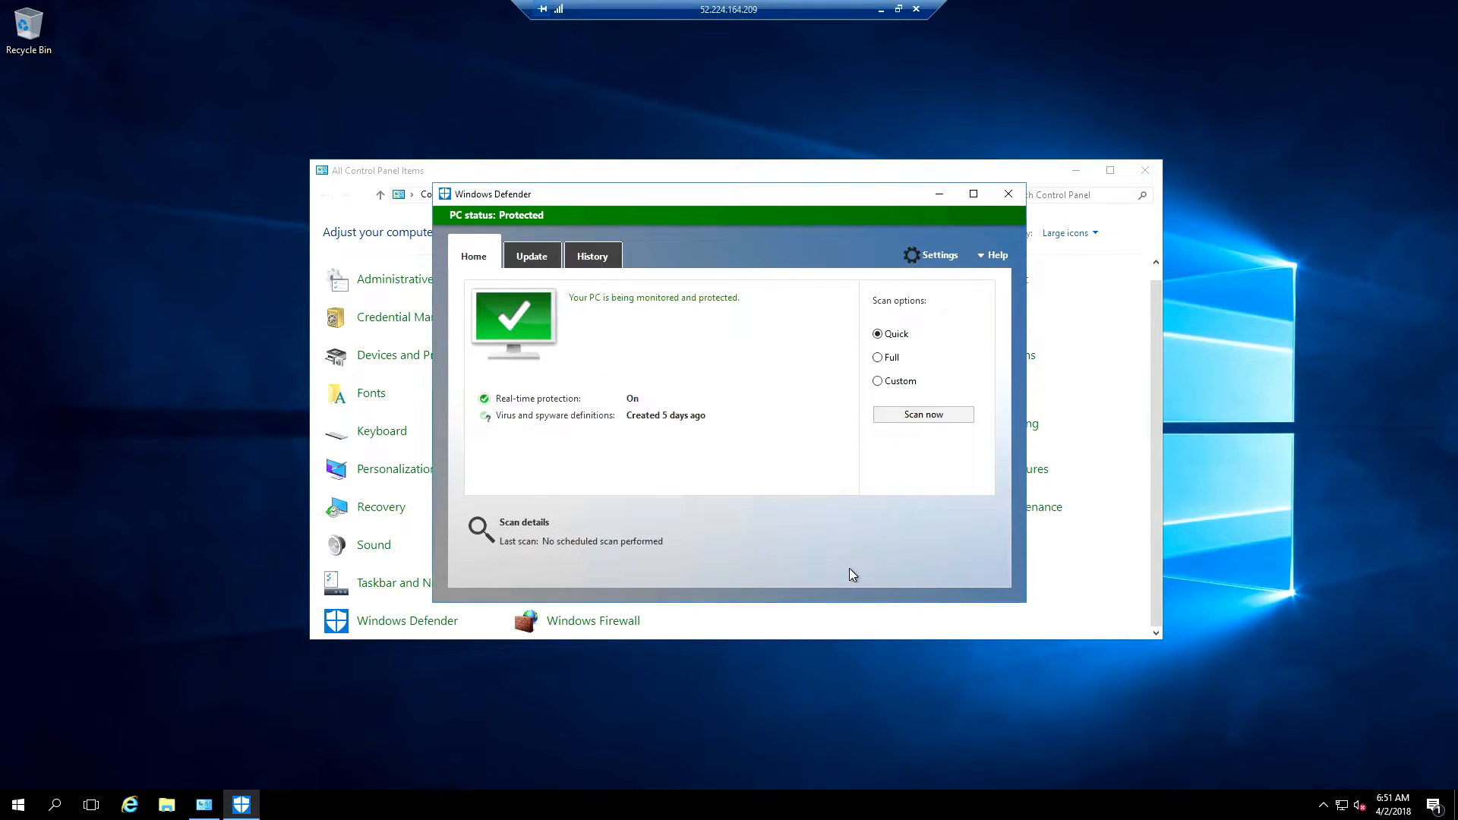
click(939, 255)
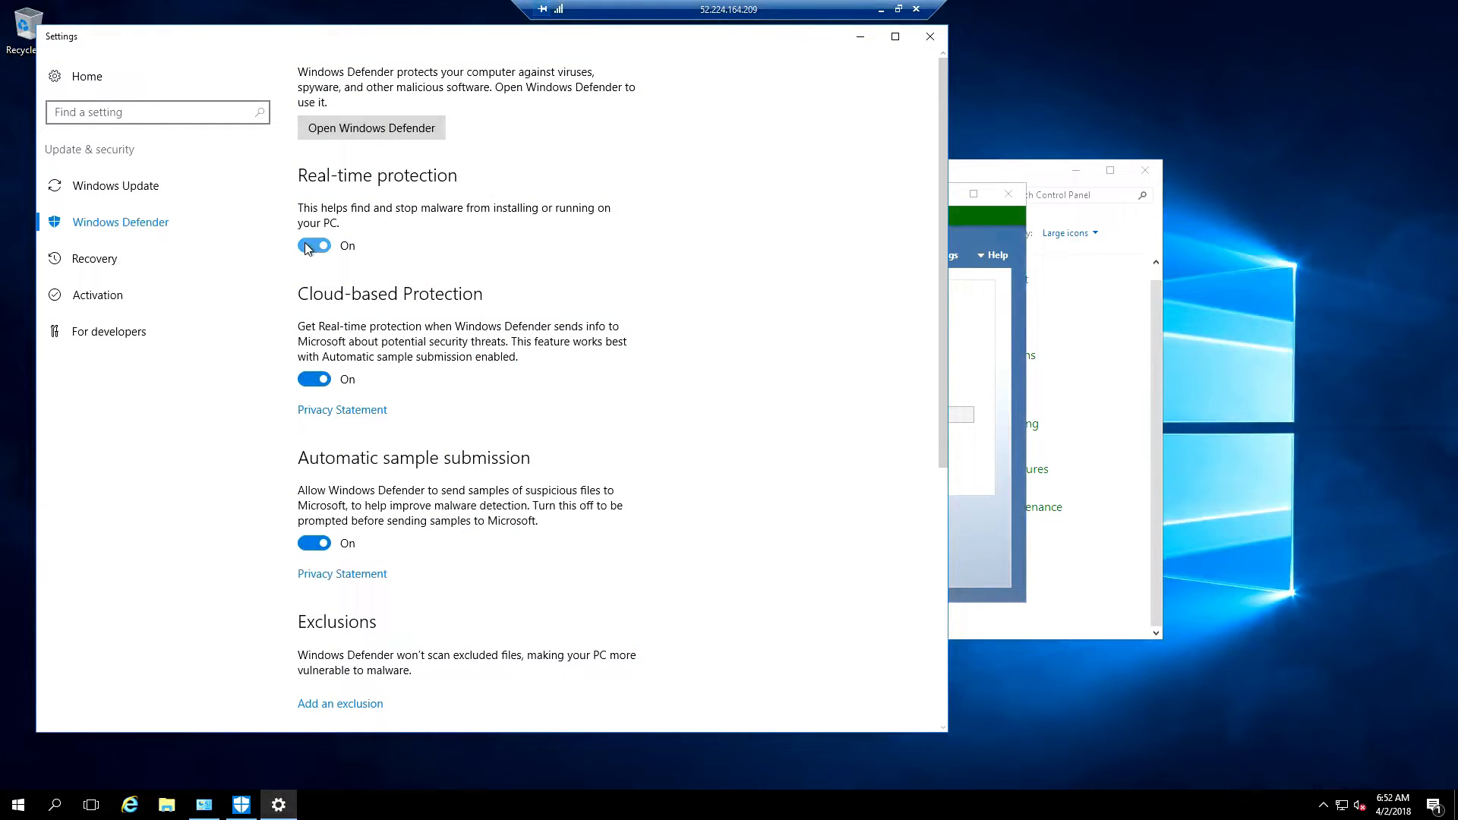
click(313, 245)
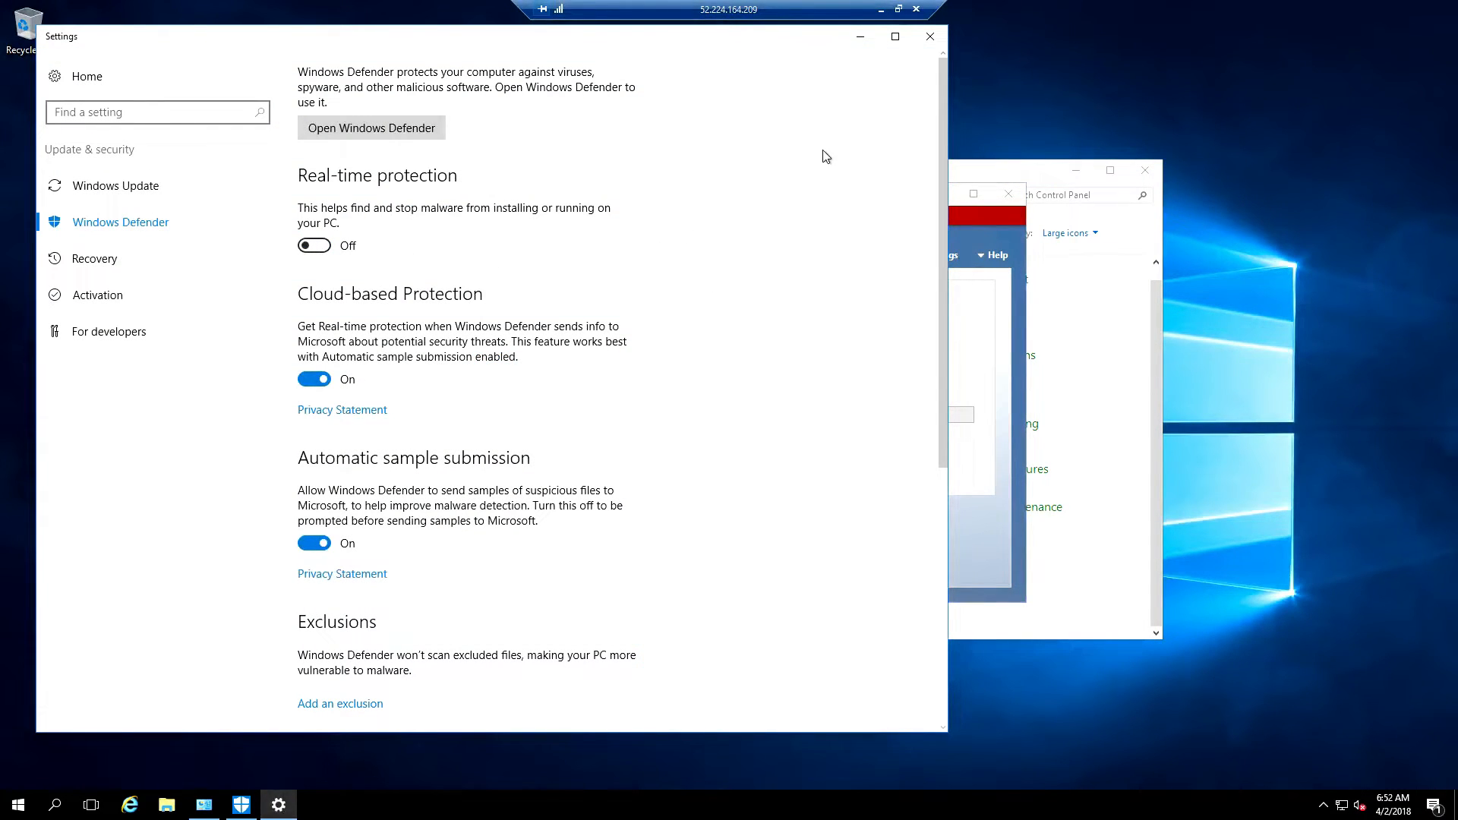
Close Defender and Control Panel, then bring up the taskbar's date and time settings
click(929, 36)
click(1007, 193)
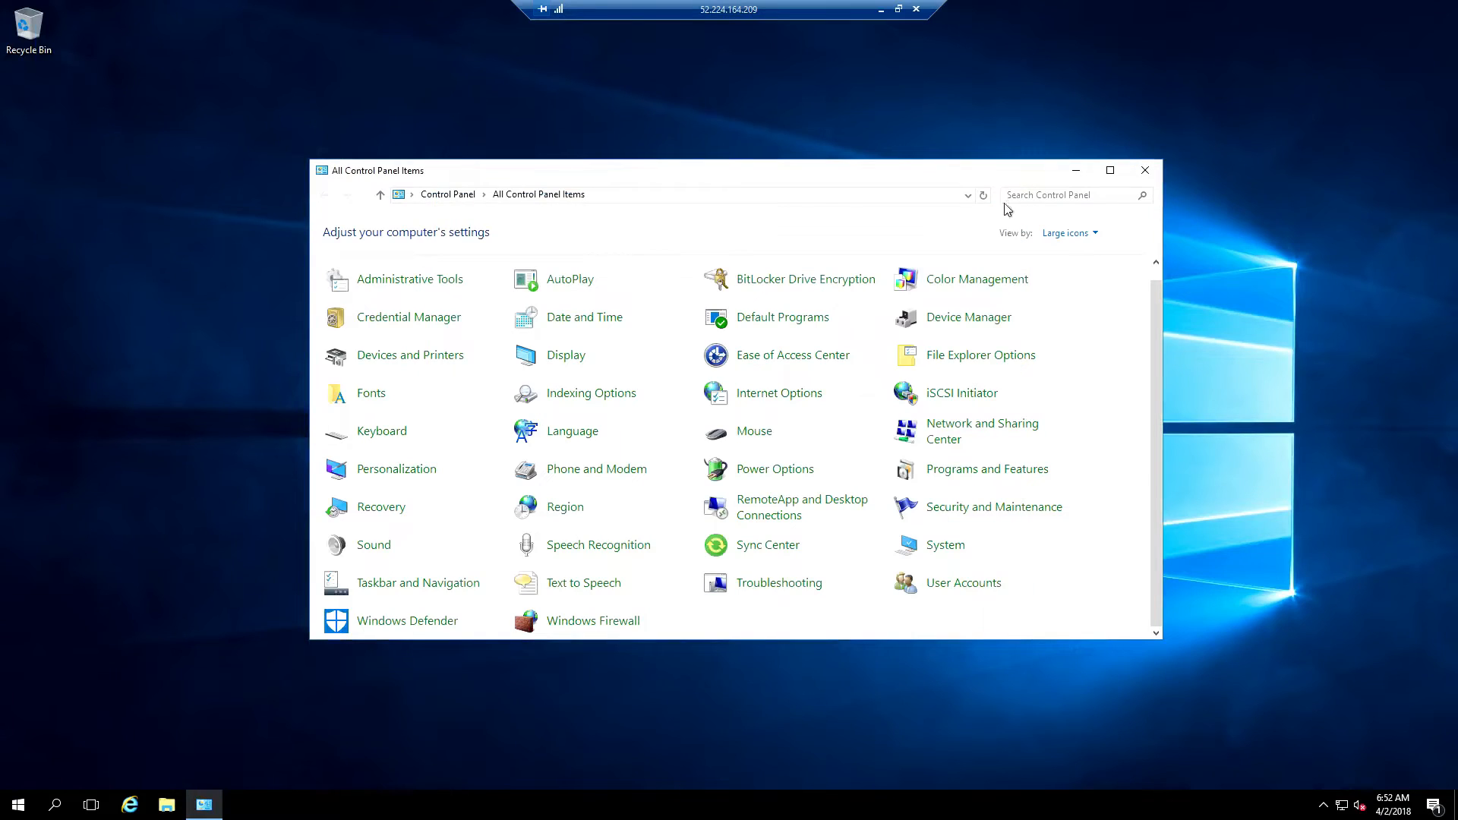
click(1140, 177)
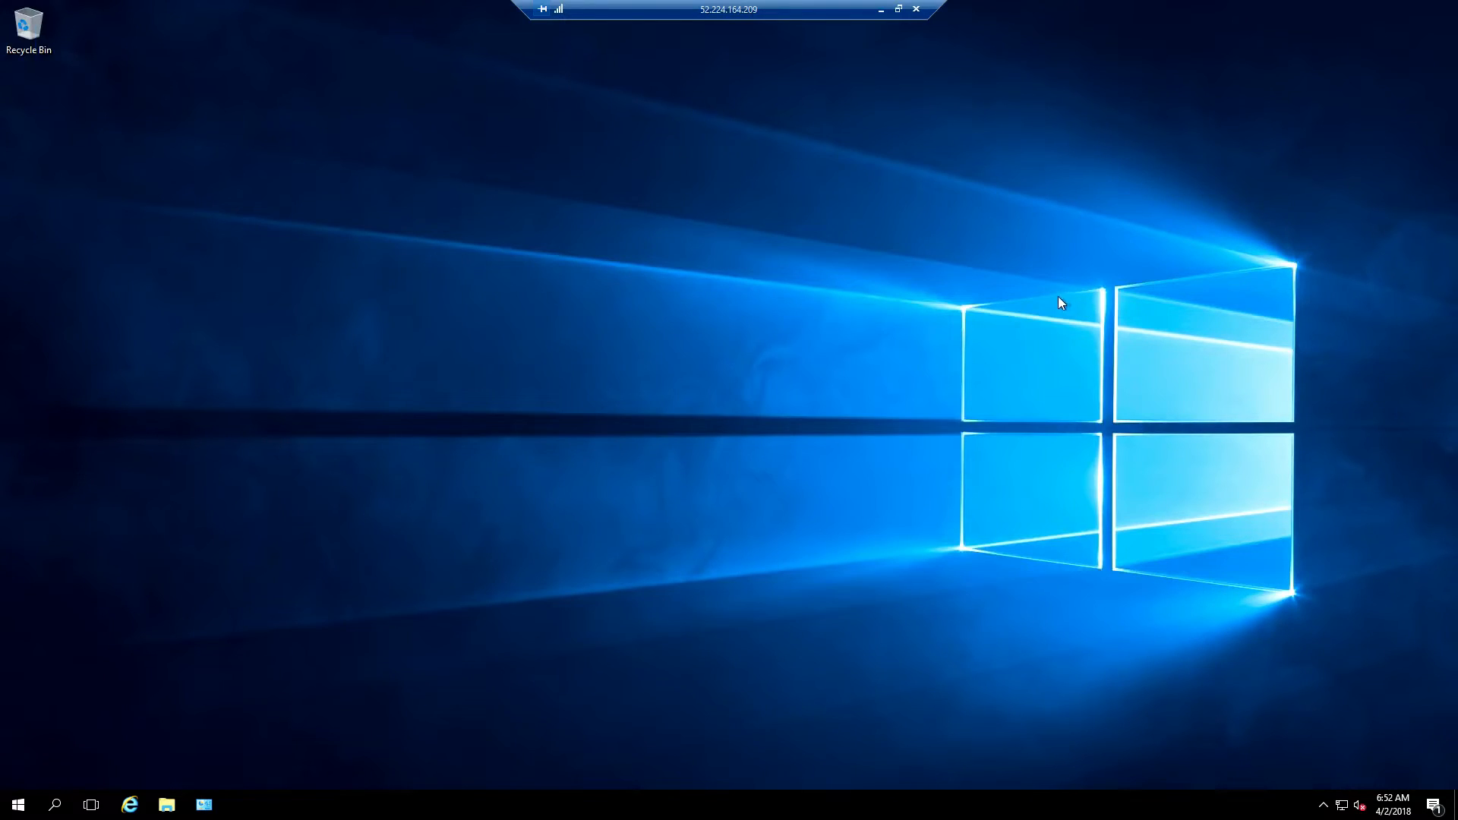
right_click(1396, 811)
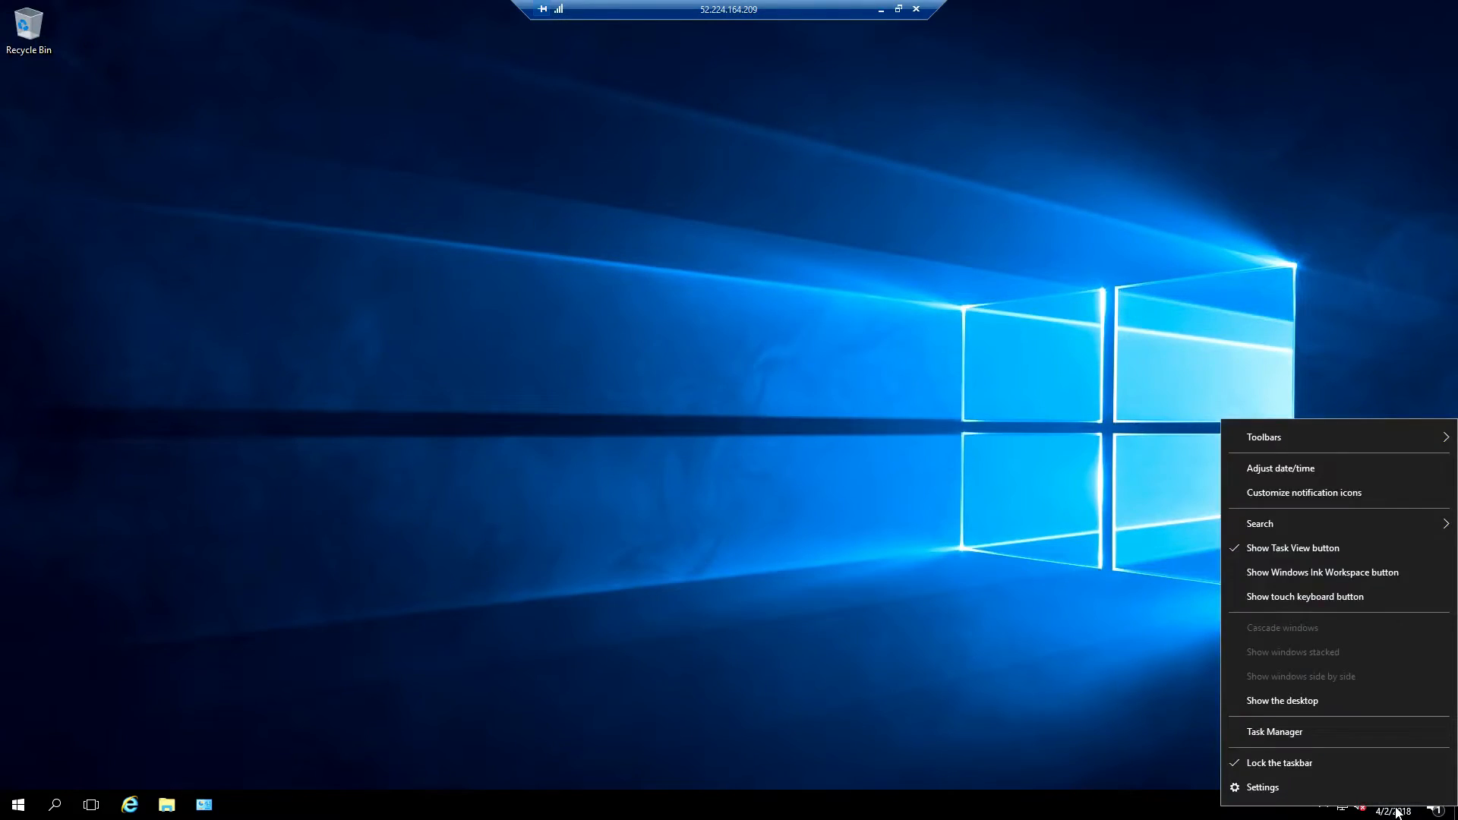
click(1311, 467)
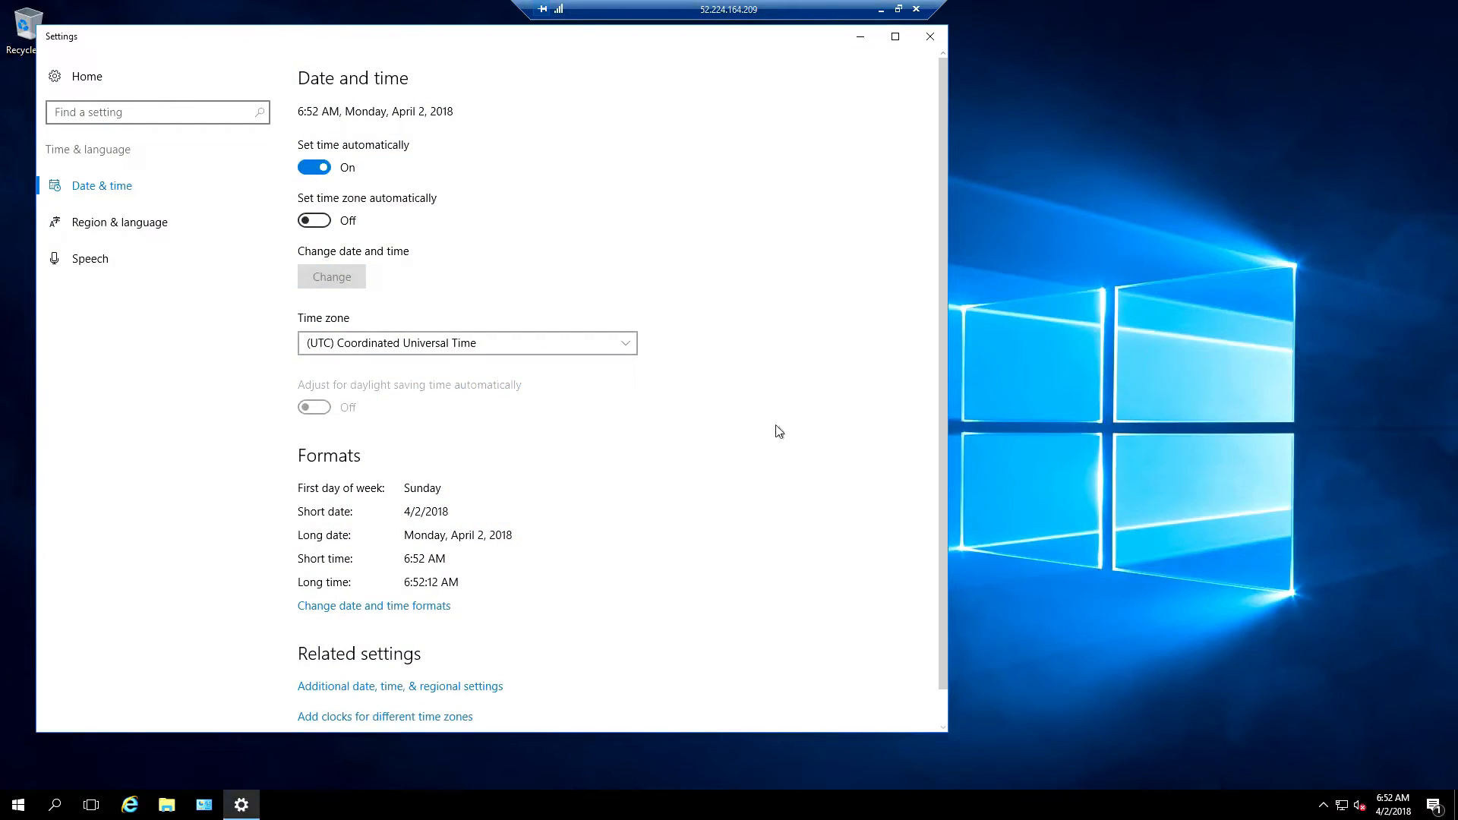
Choose (UTC-05:00) Eastern Time (US & Canada) as the server's time zone and close Settings
click(516, 348)
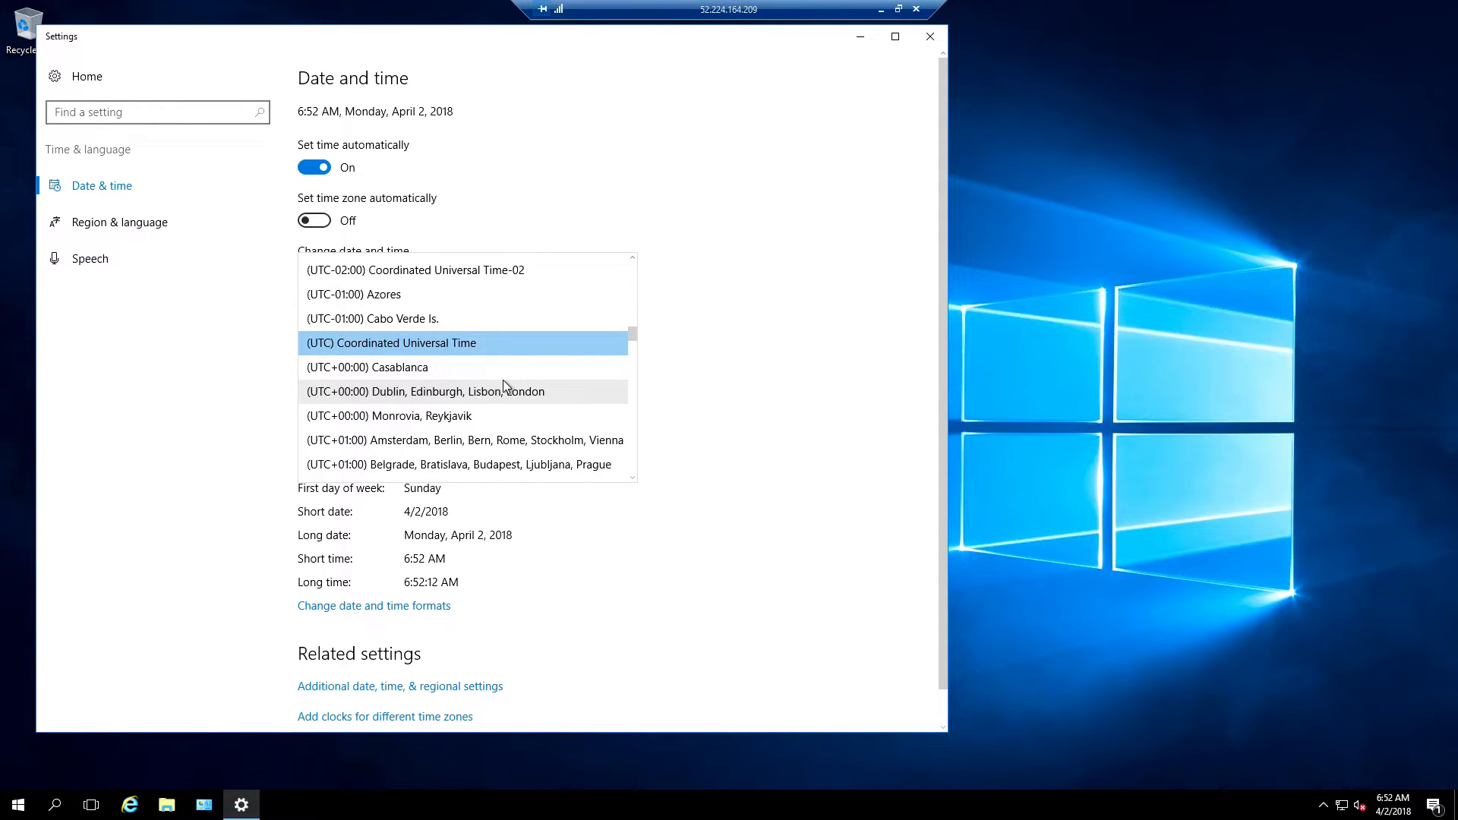
scroll(503, 380, up, 3)
scroll(507, 386, up, 5)
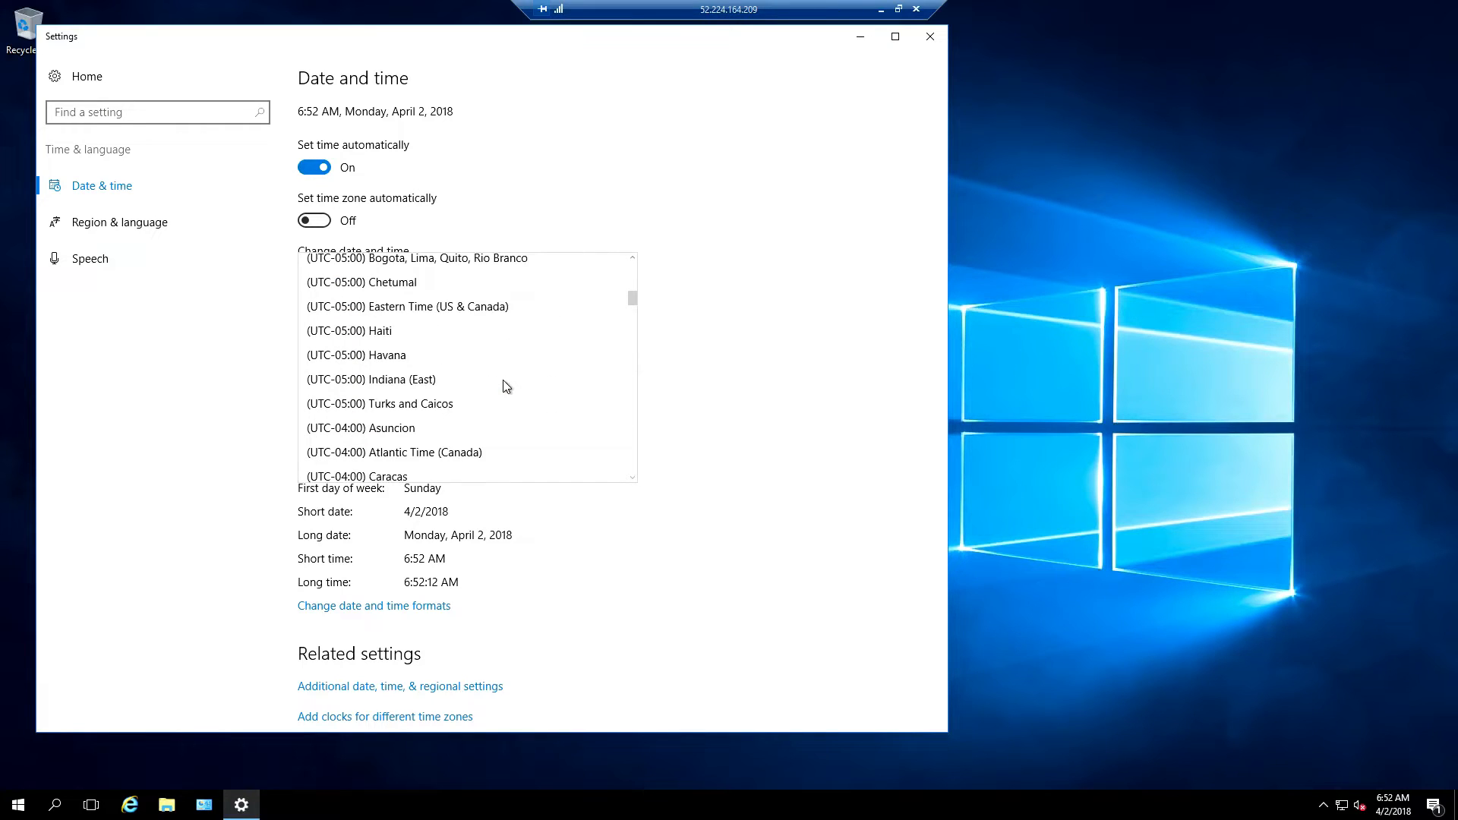
click(439, 307)
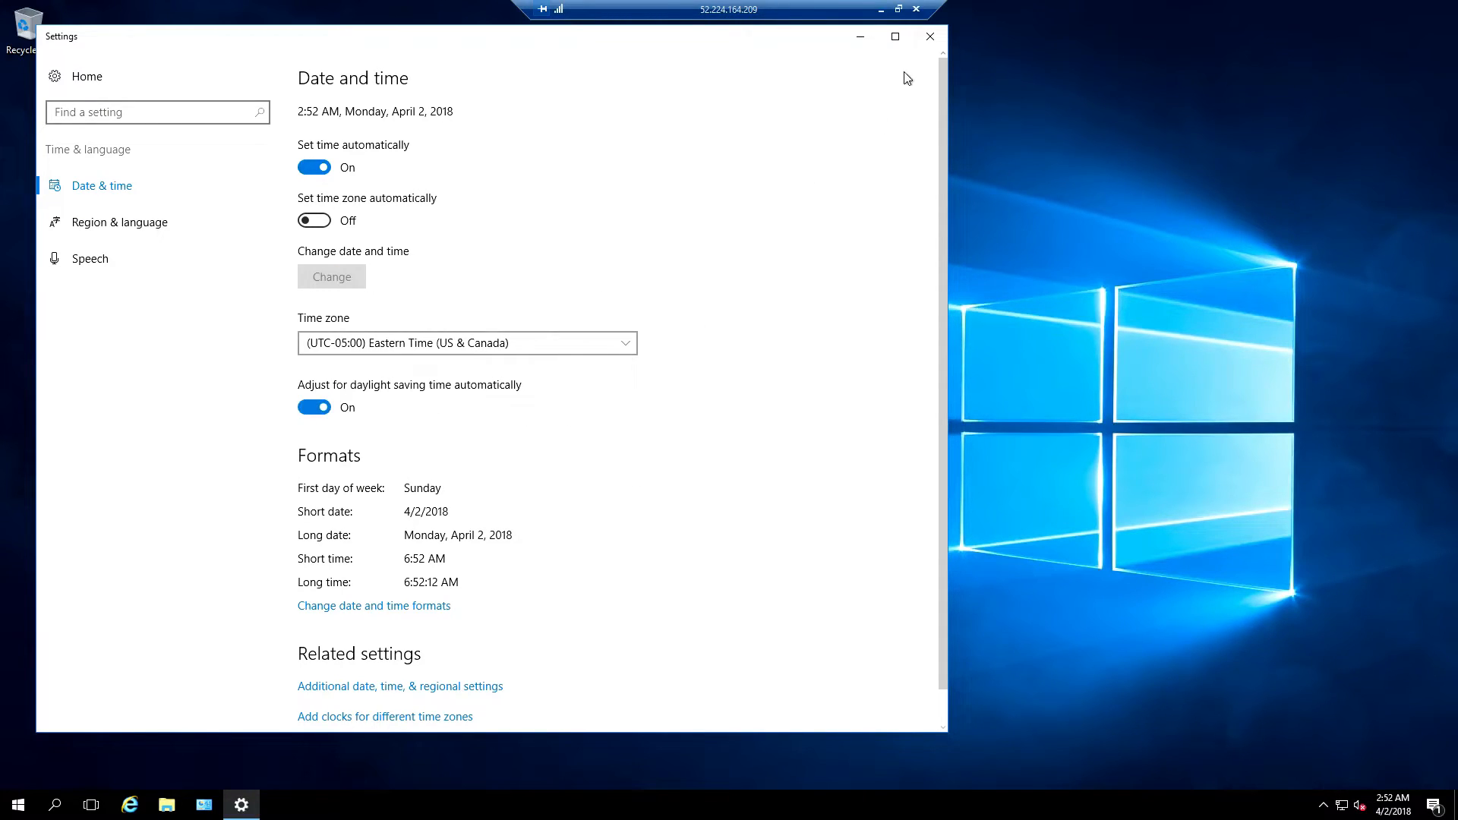
click(930, 36)
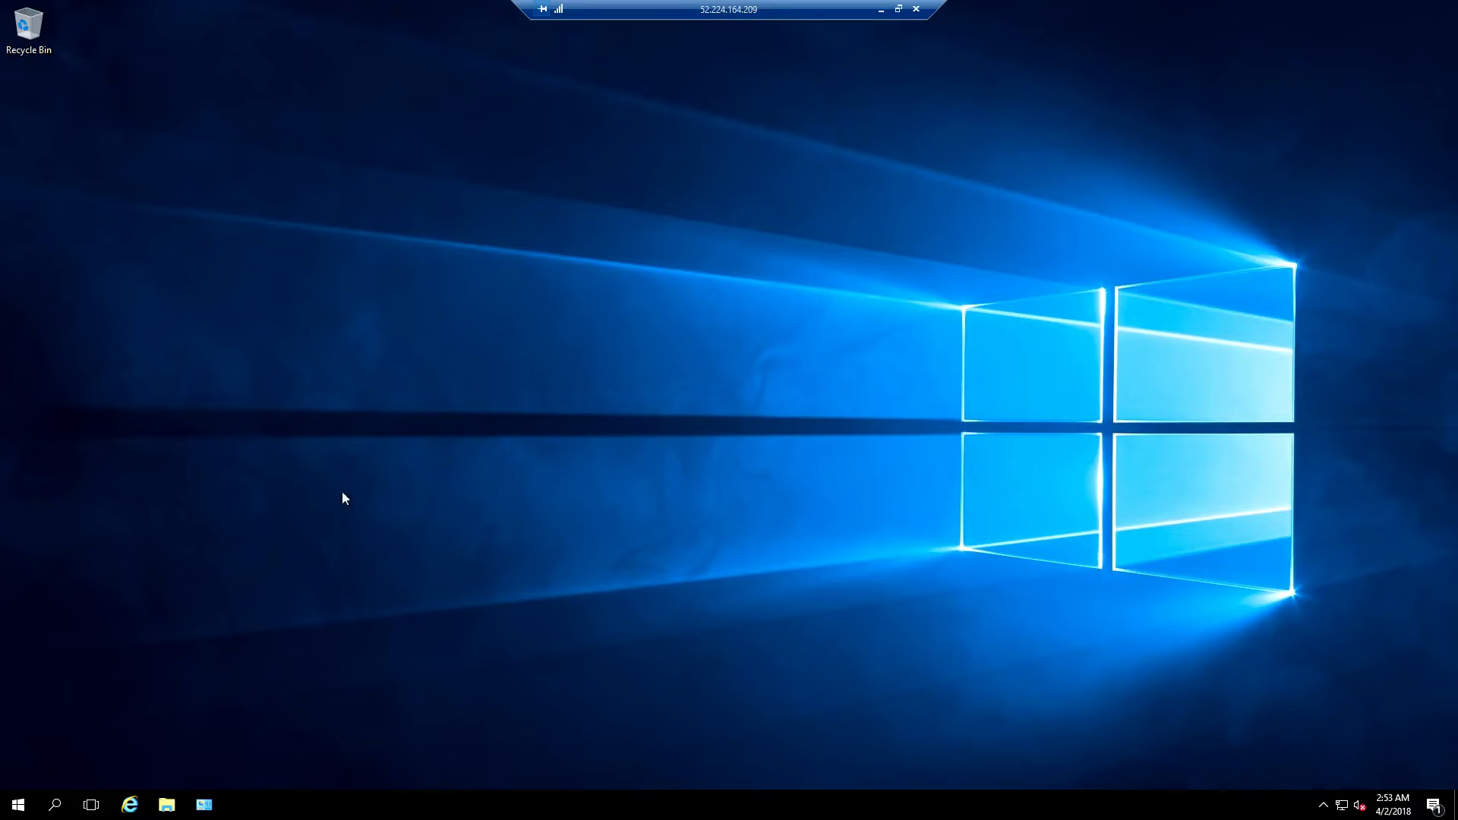
Open Defragment and Optimize Drives, uncheck Run on a schedule, and close the tool
click(55, 804)
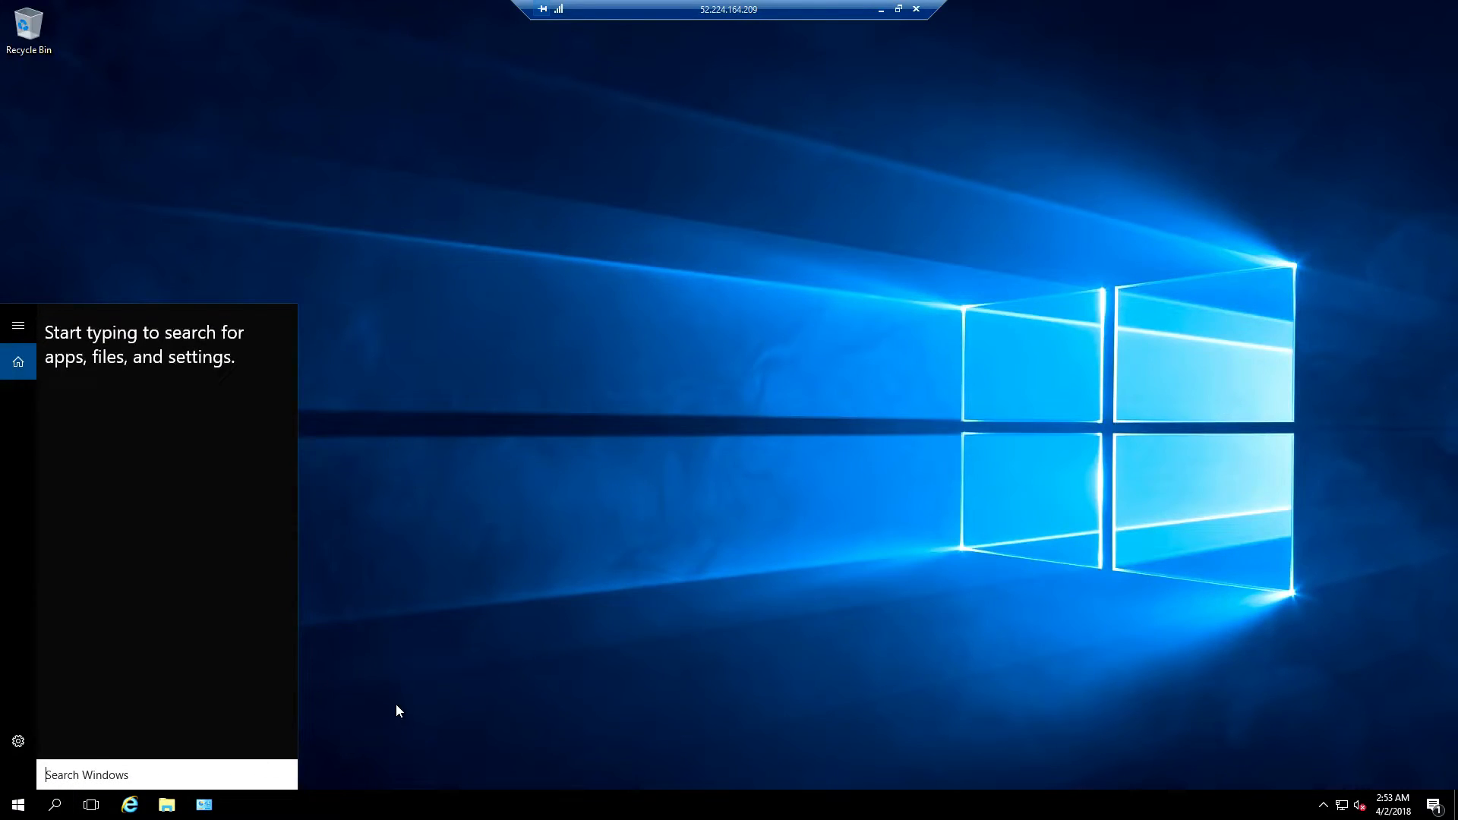
text(defragment)
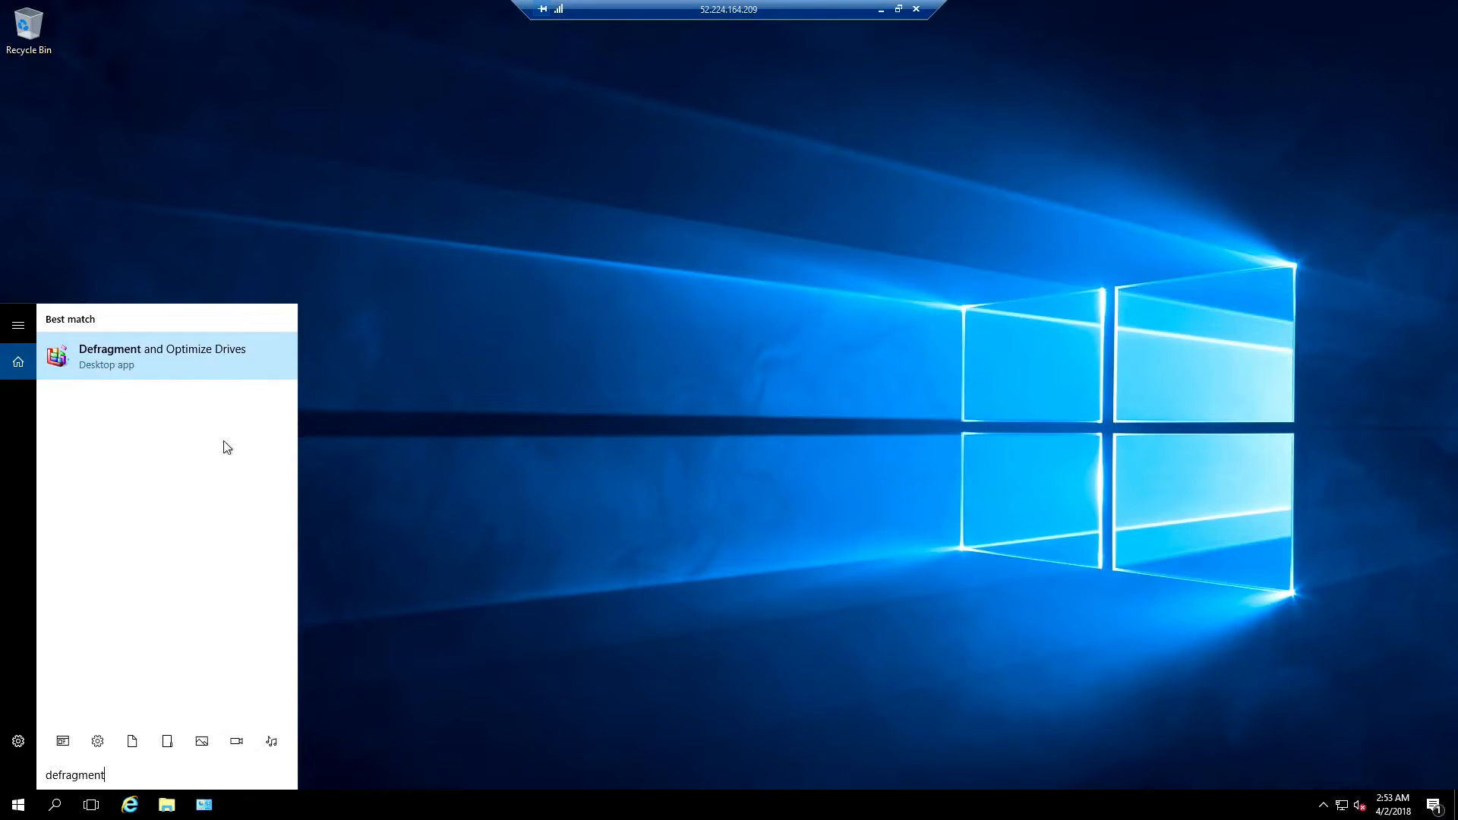
click(182, 368)
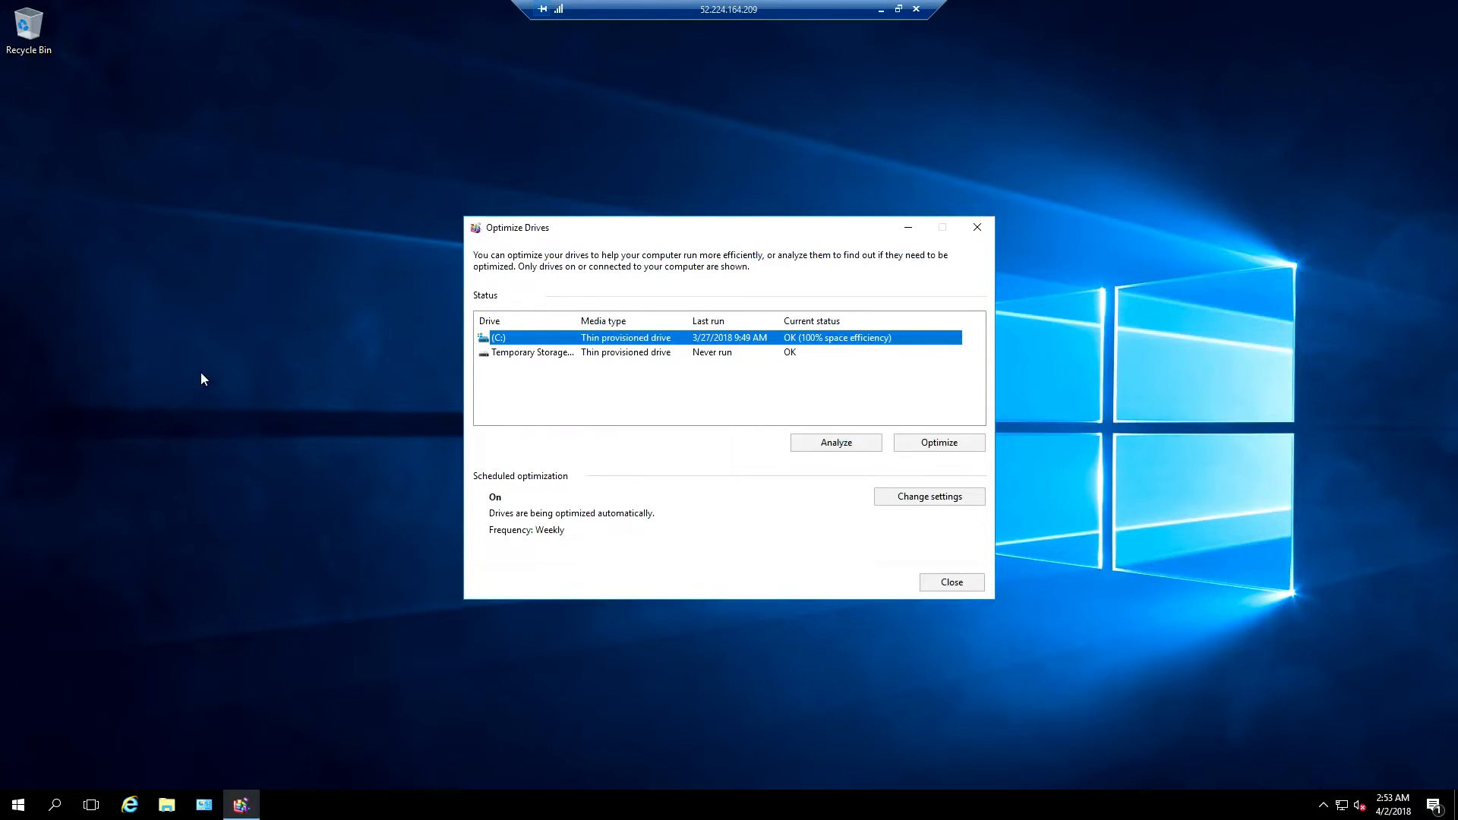
click(904, 499)
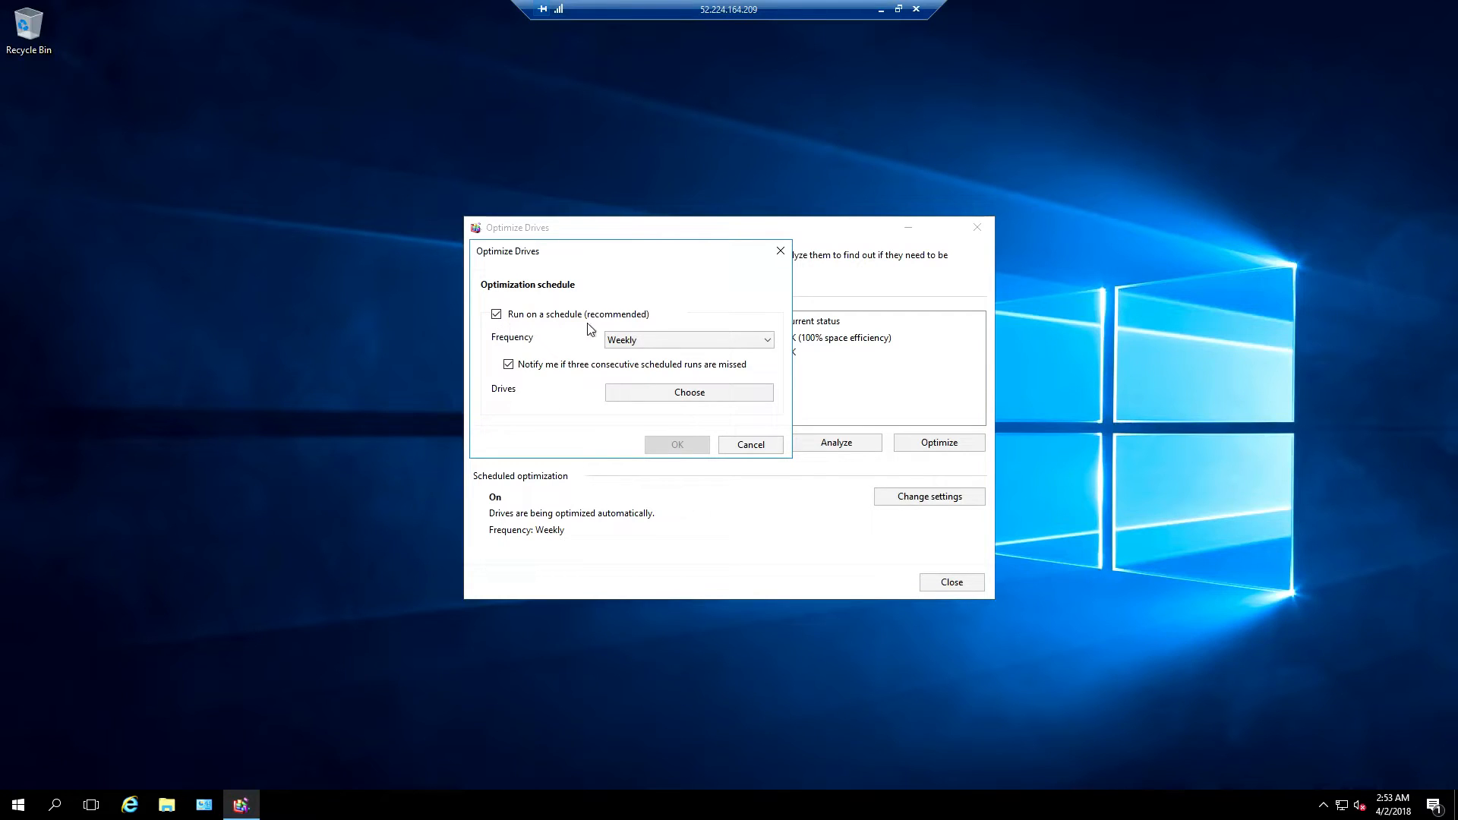
click(497, 315)
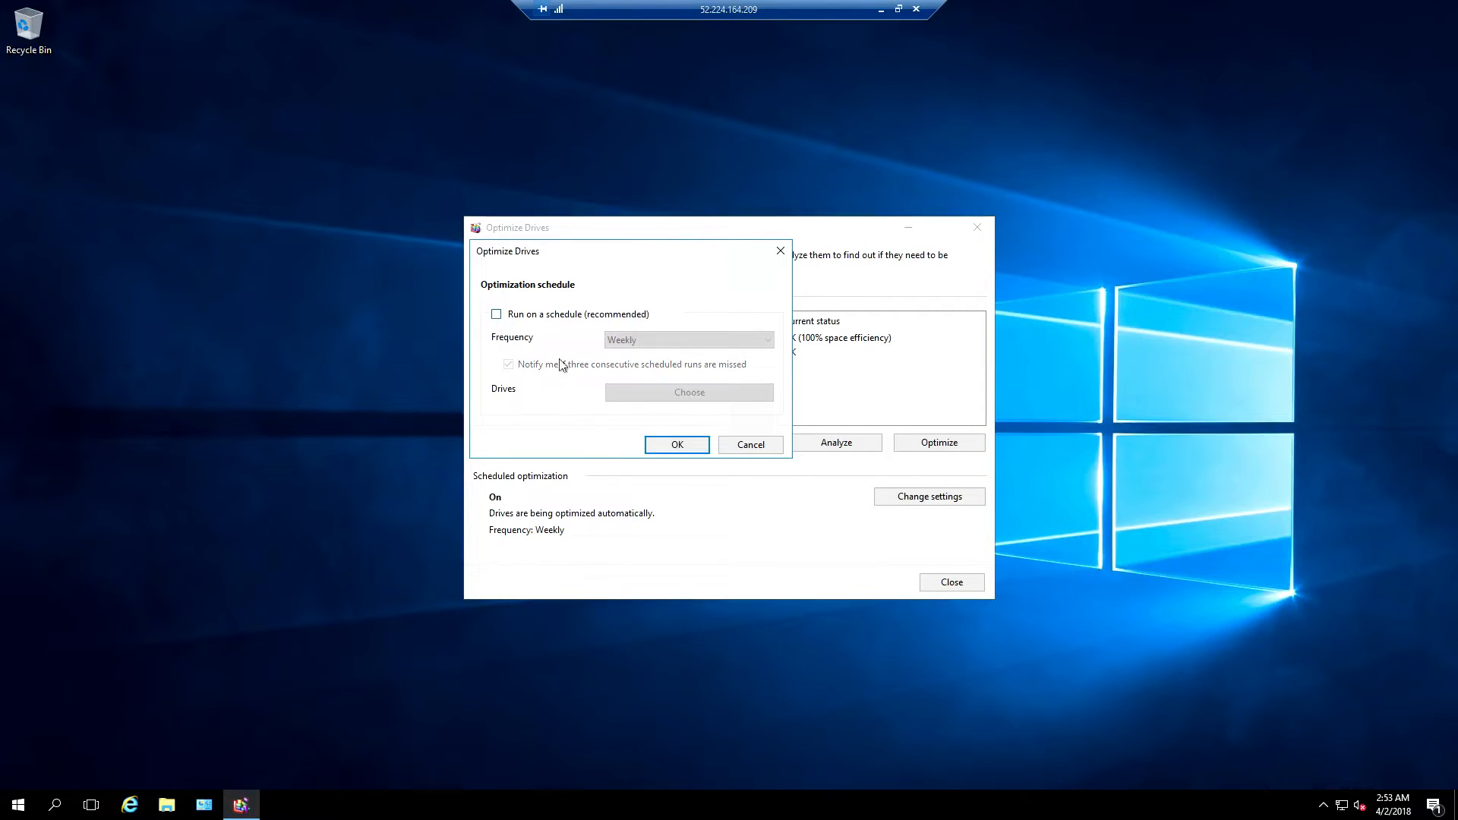
click(661, 447)
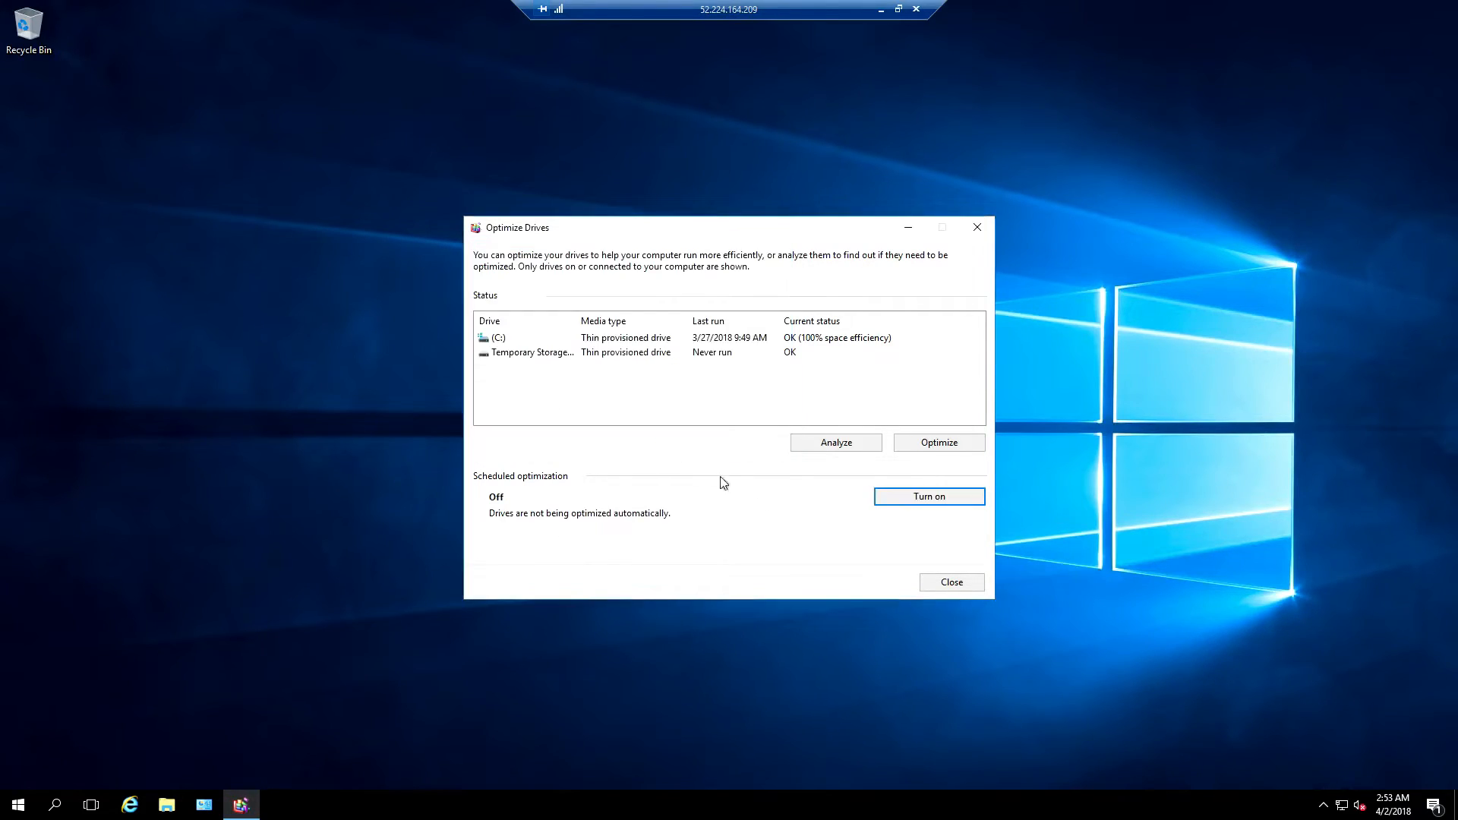
click(950, 583)
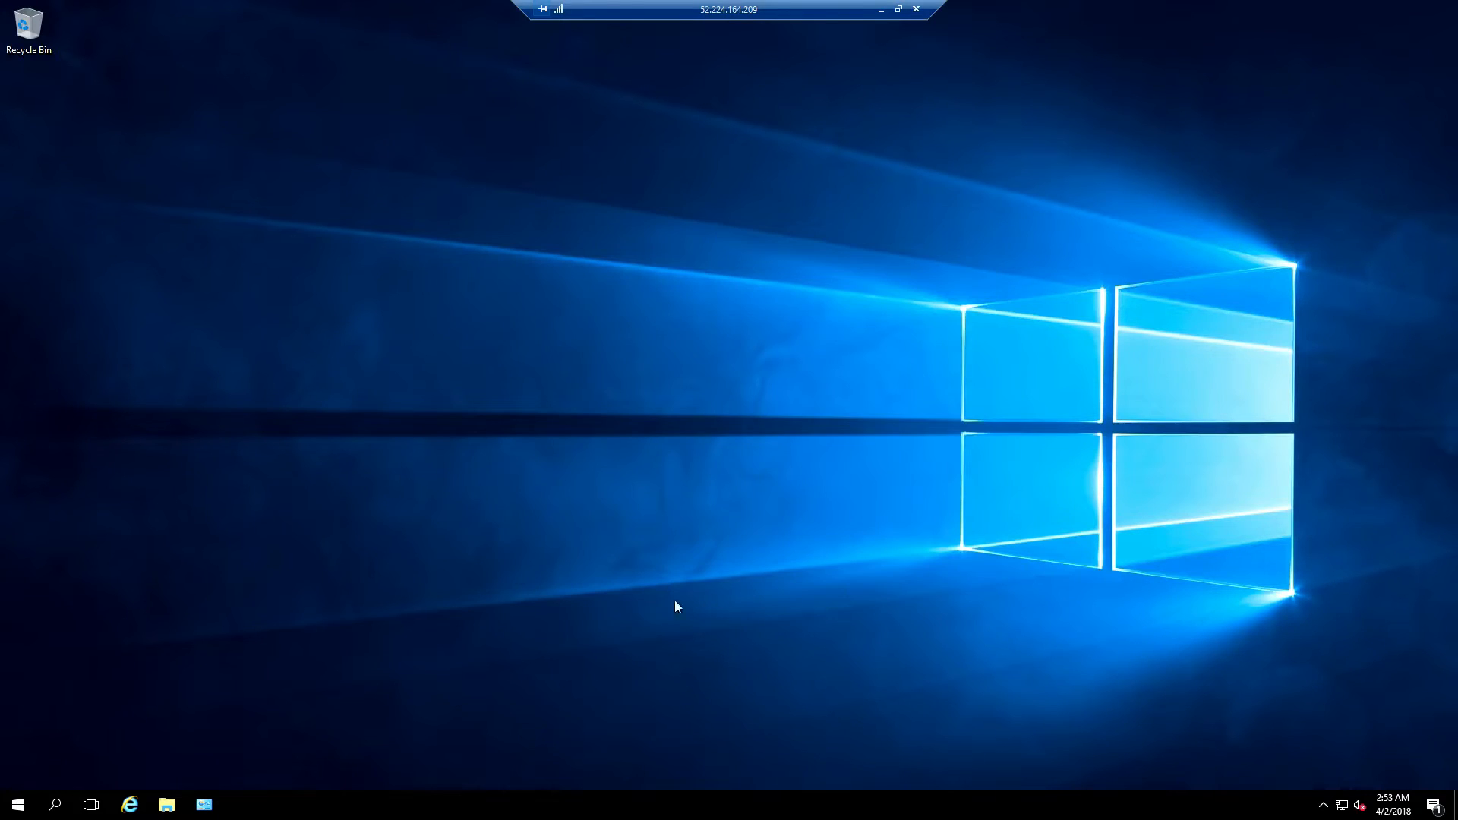
Open netplwiz, select the administrator account and uncheck the user name and password requirement
click(54, 804)
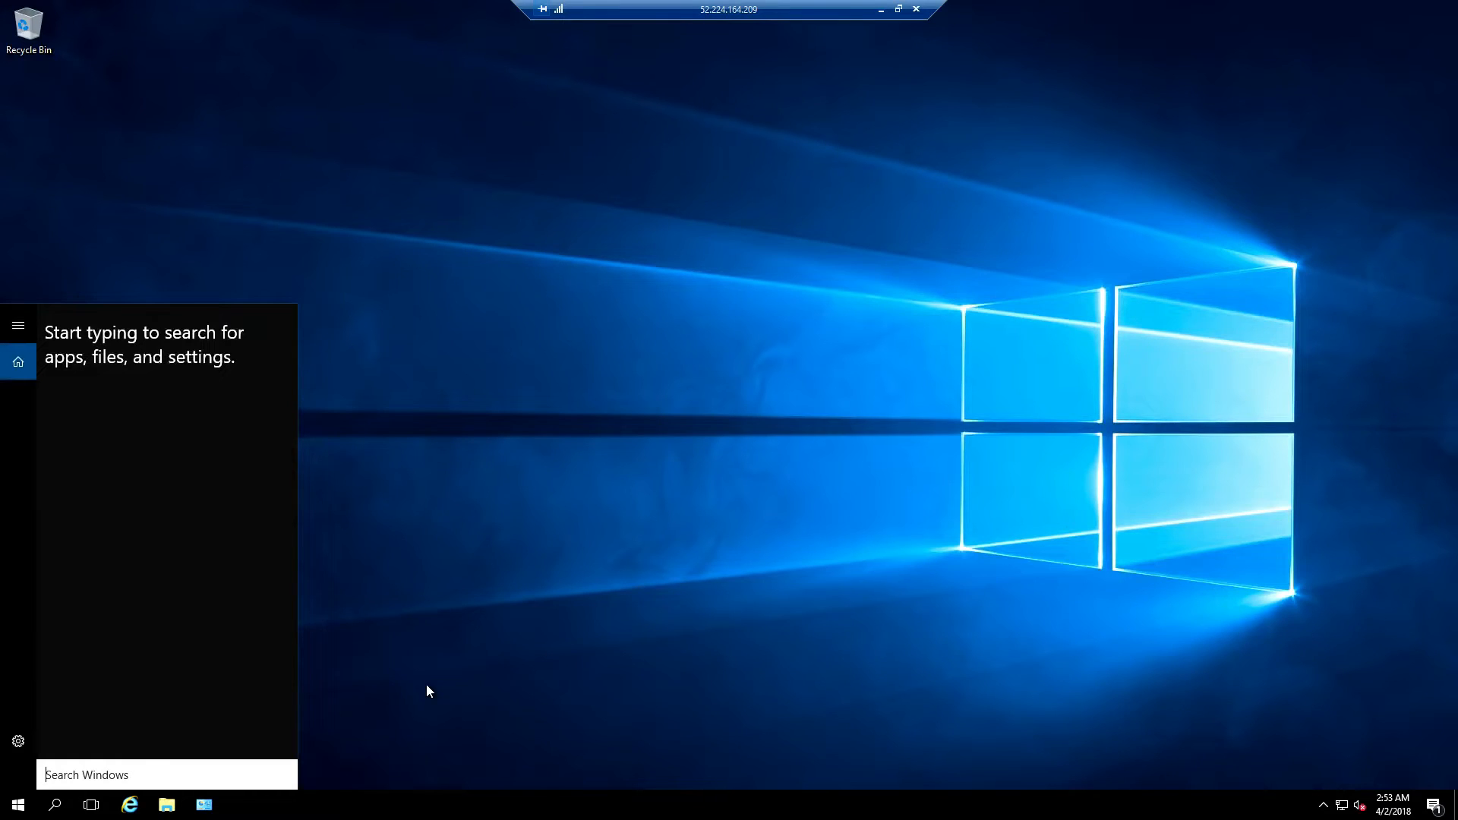
text(netplwiz)
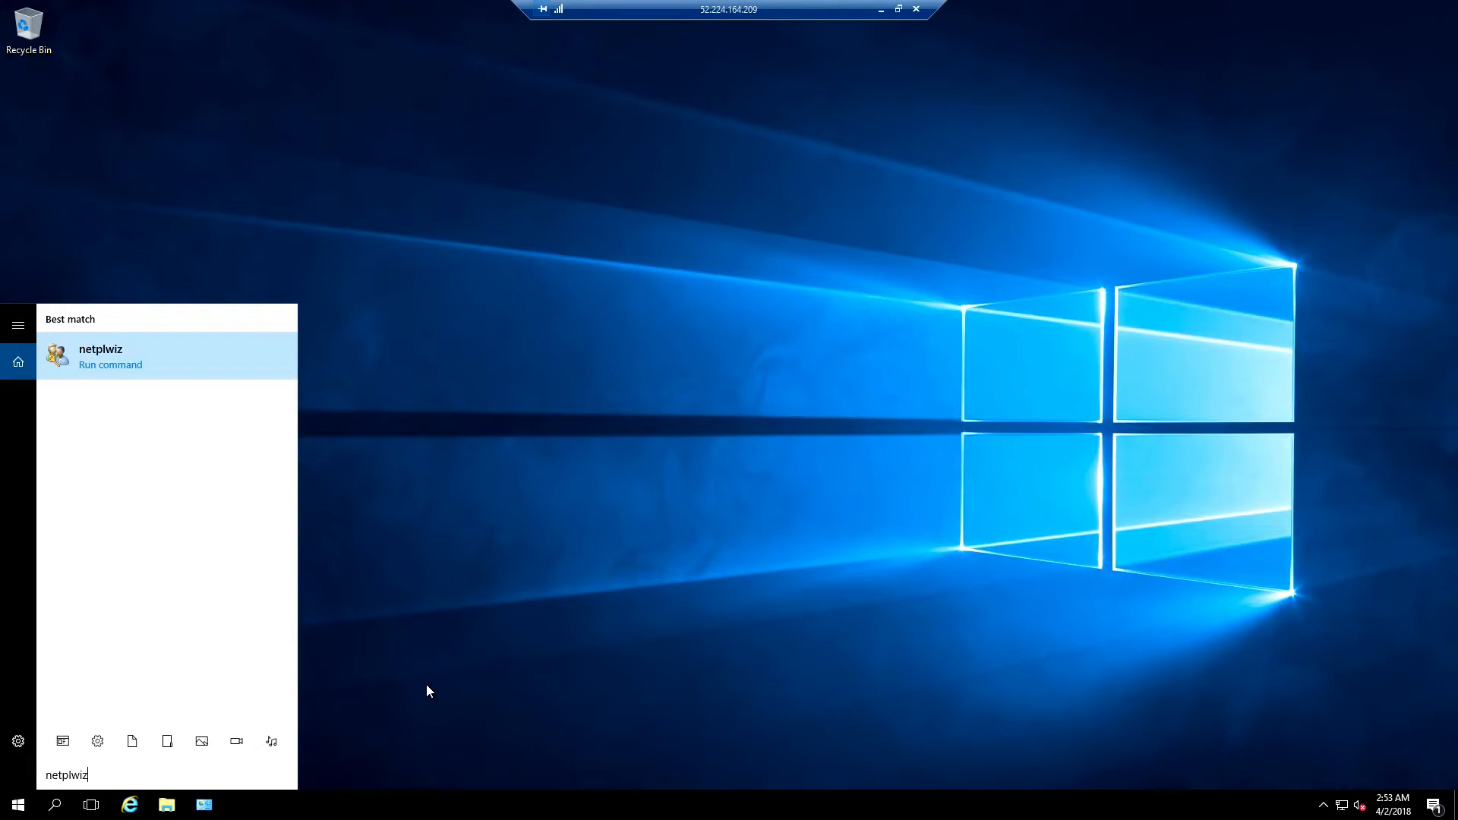
click(185, 356)
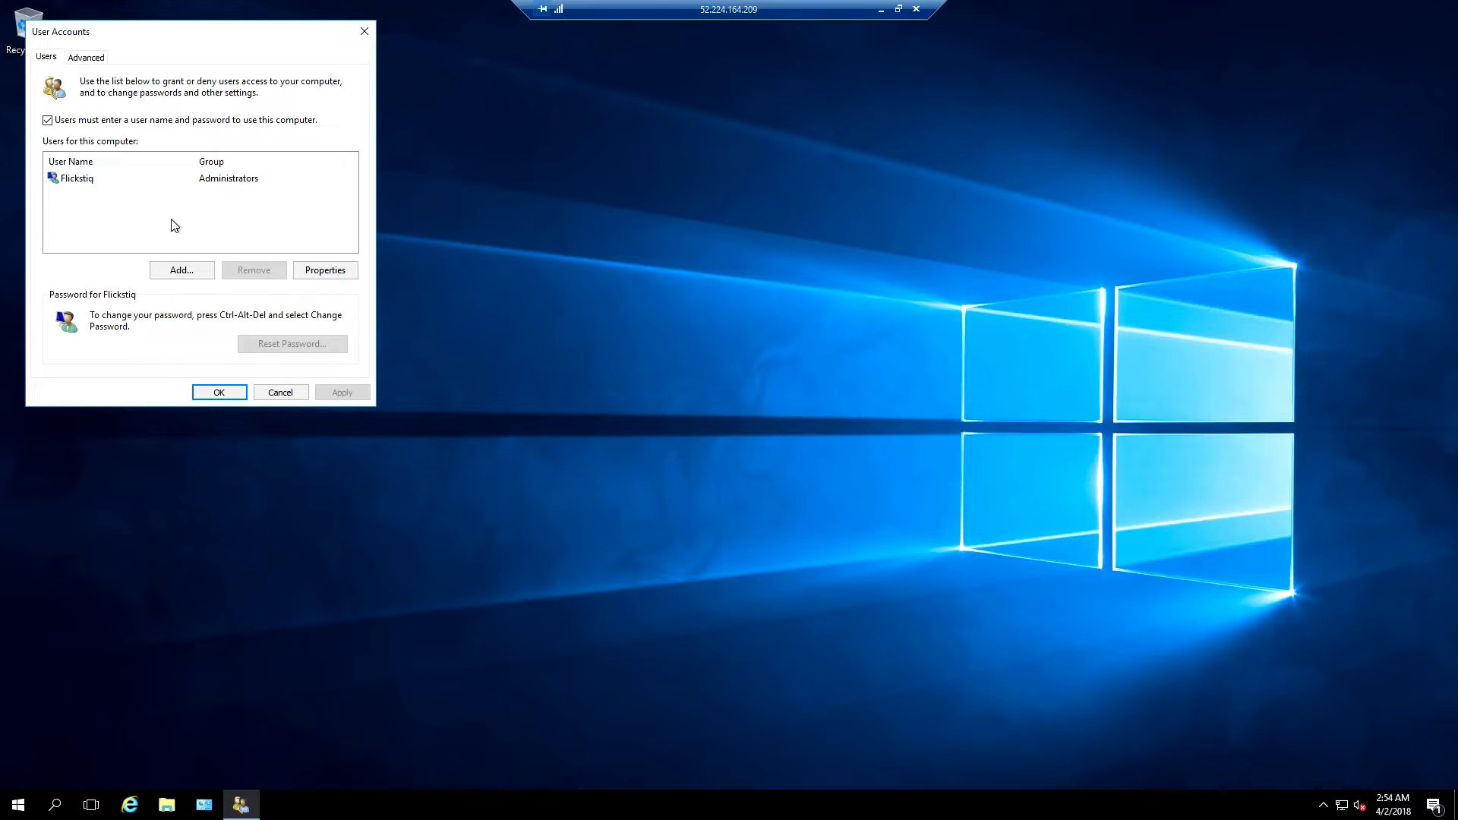
click(142, 181)
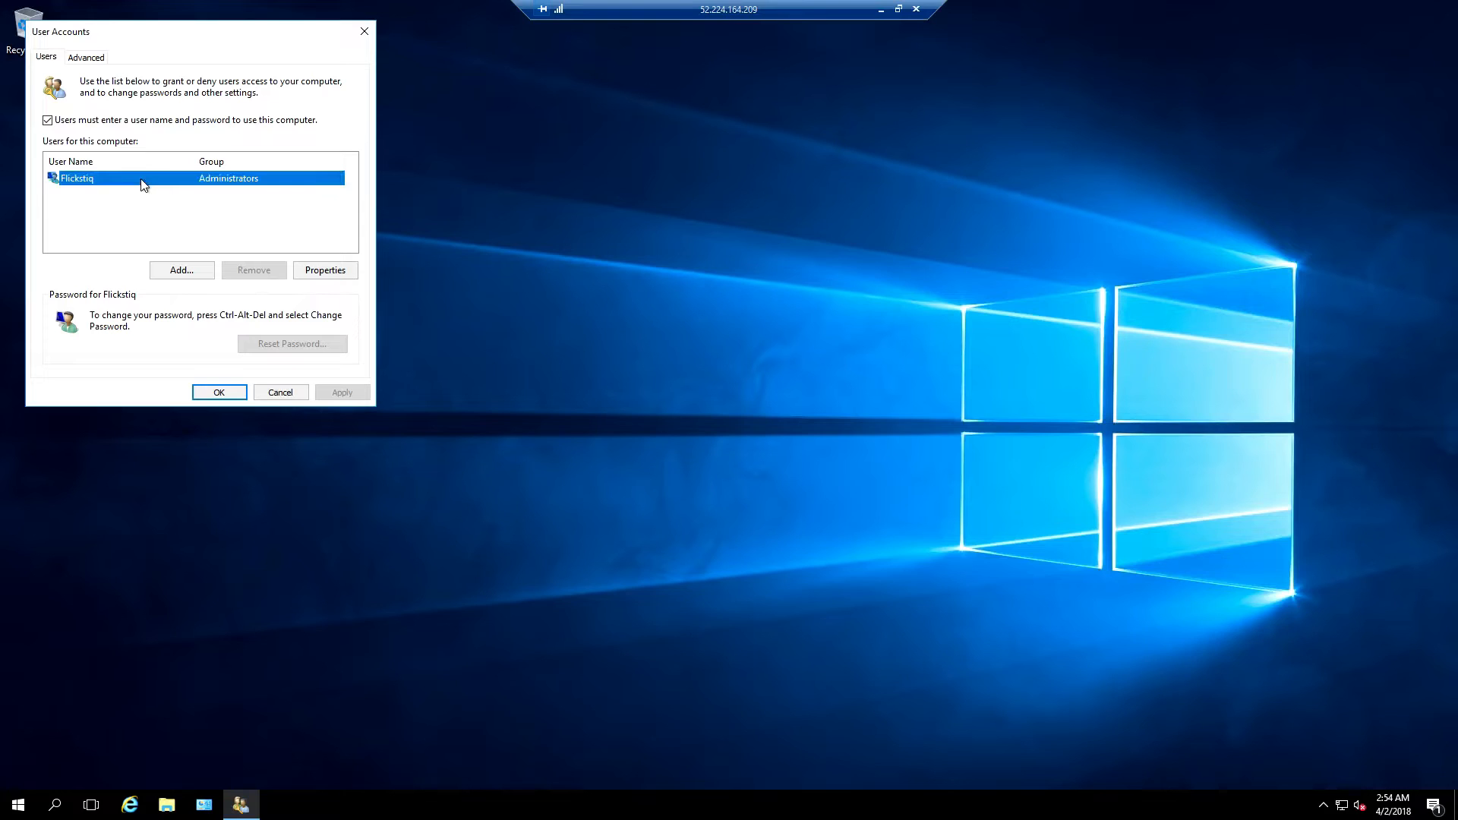
click(47, 121)
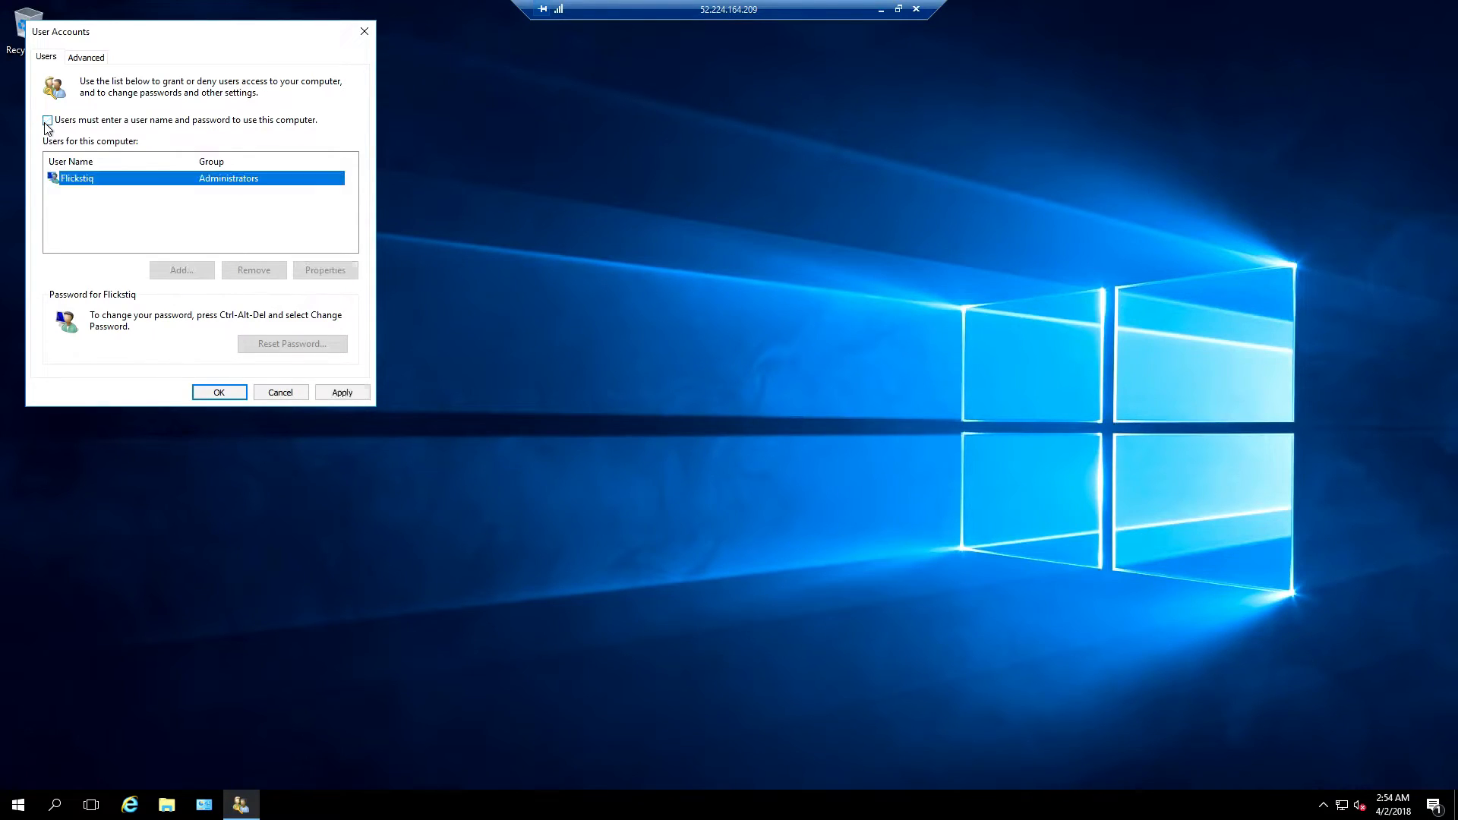
click(342, 393)
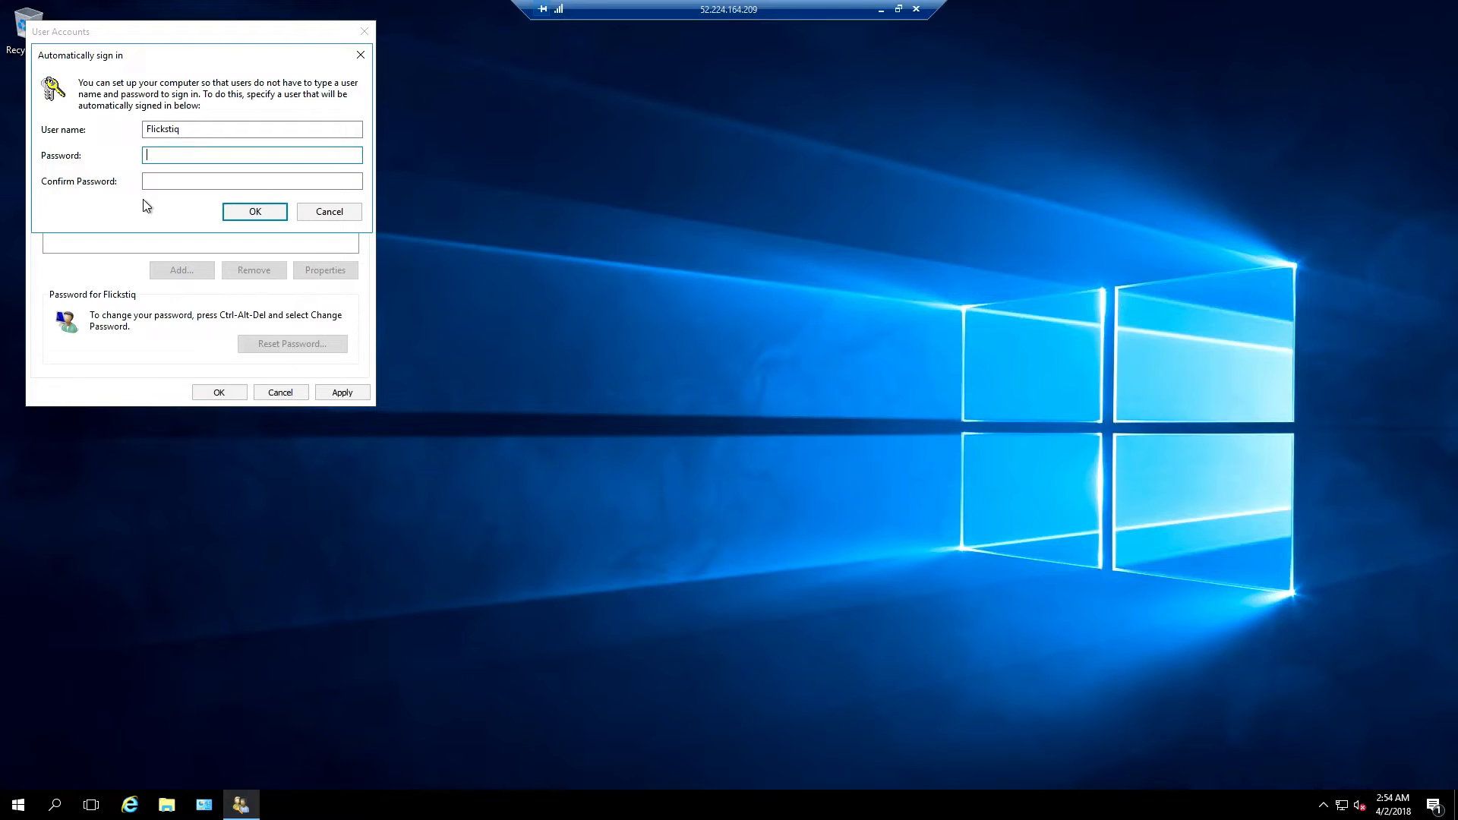
Enter and confirm the account password for automatic sign-in, then close User Accounts
text(*************)
click(155, 184)
text(*******)
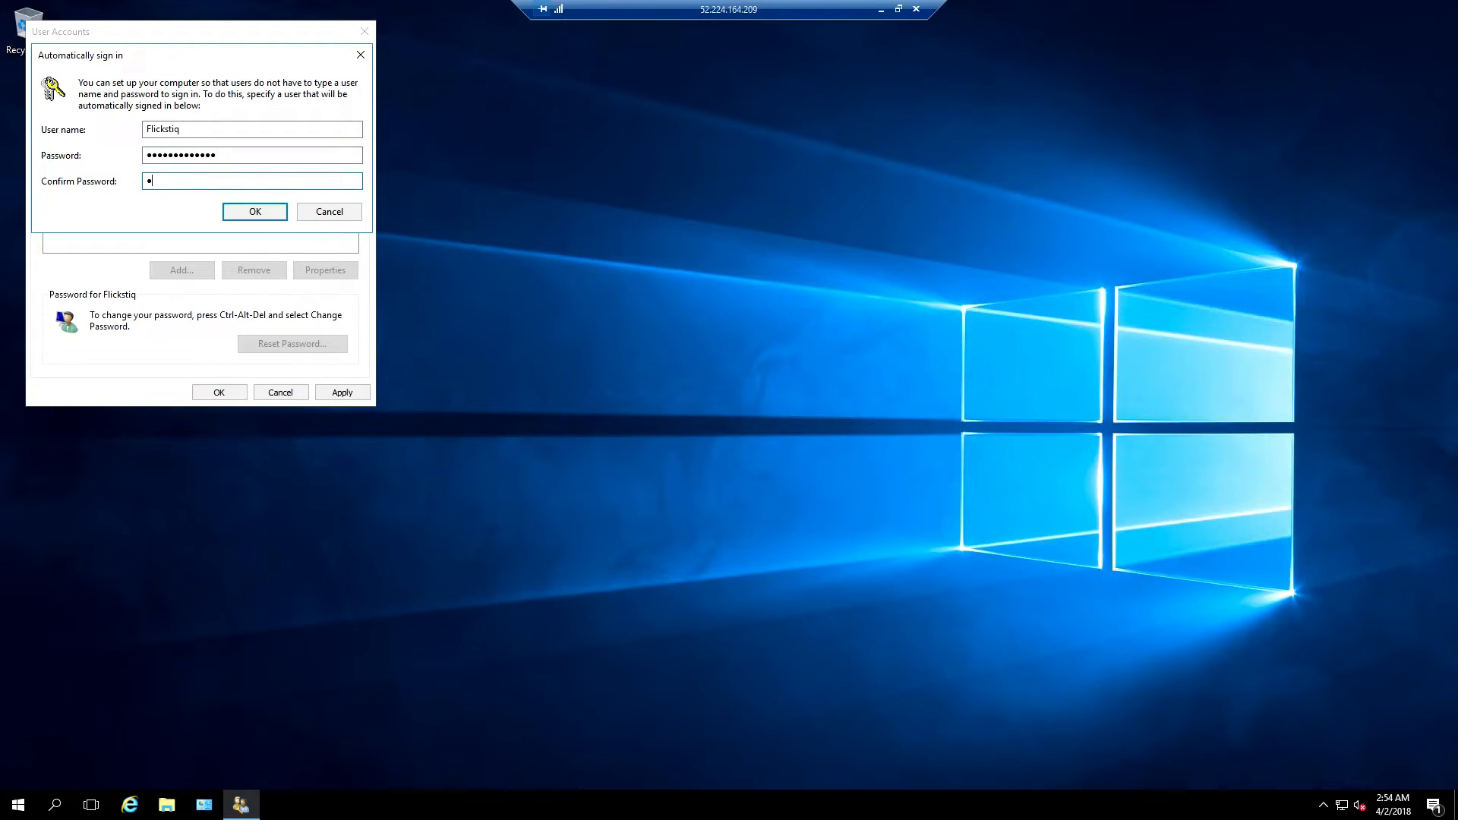
text(******)
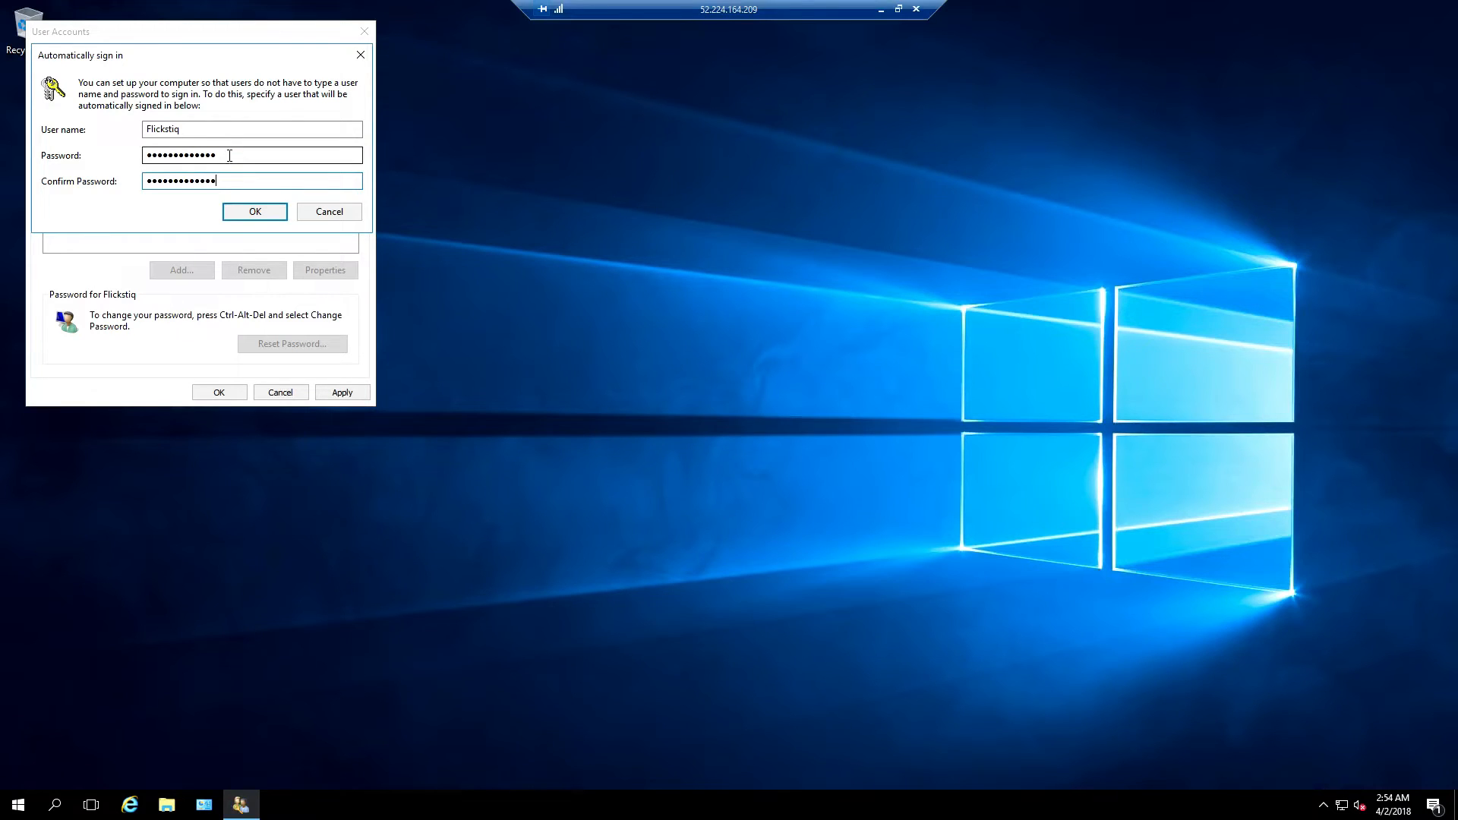
click(238, 211)
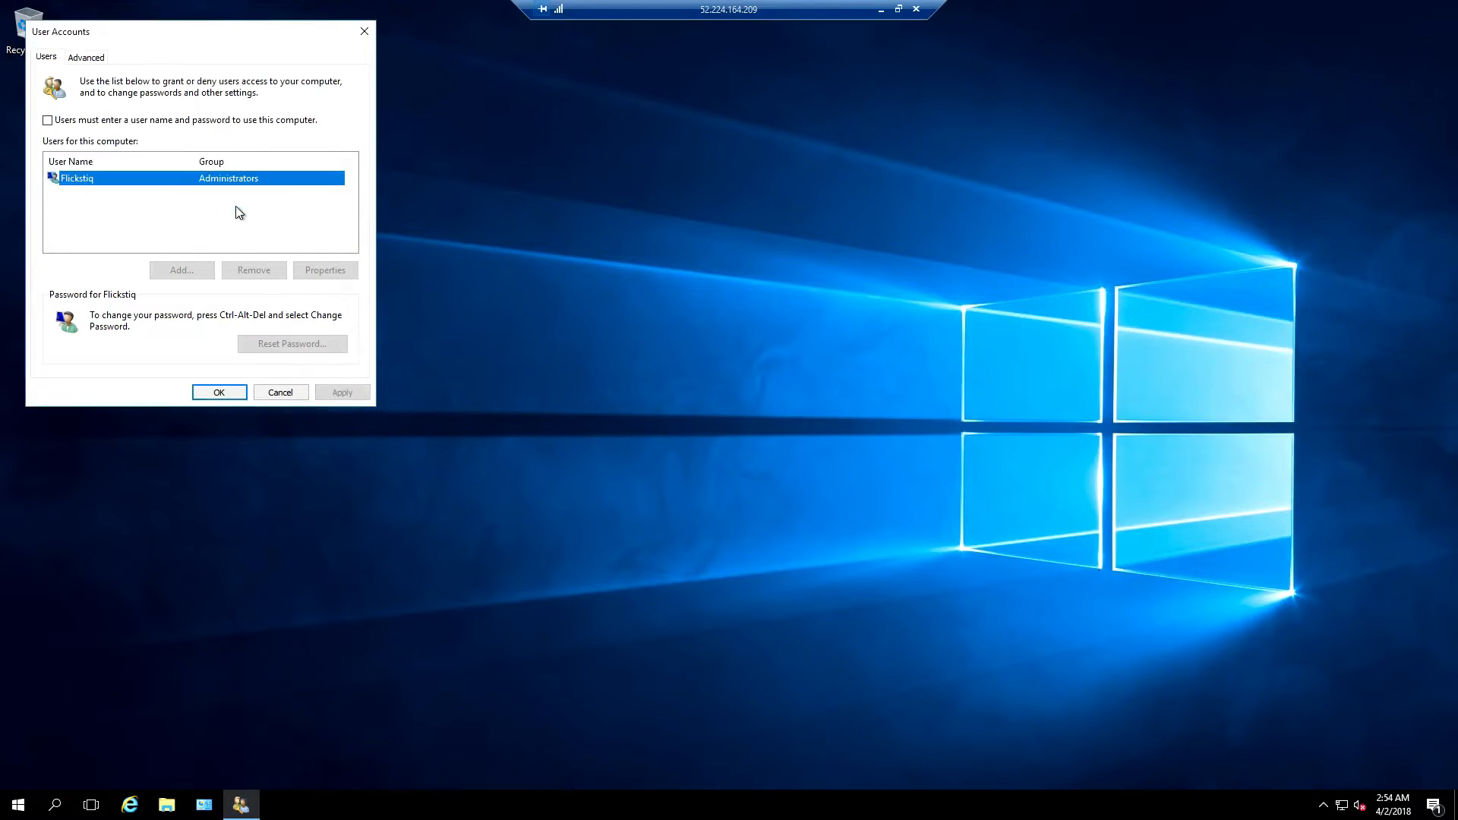
click(218, 392)
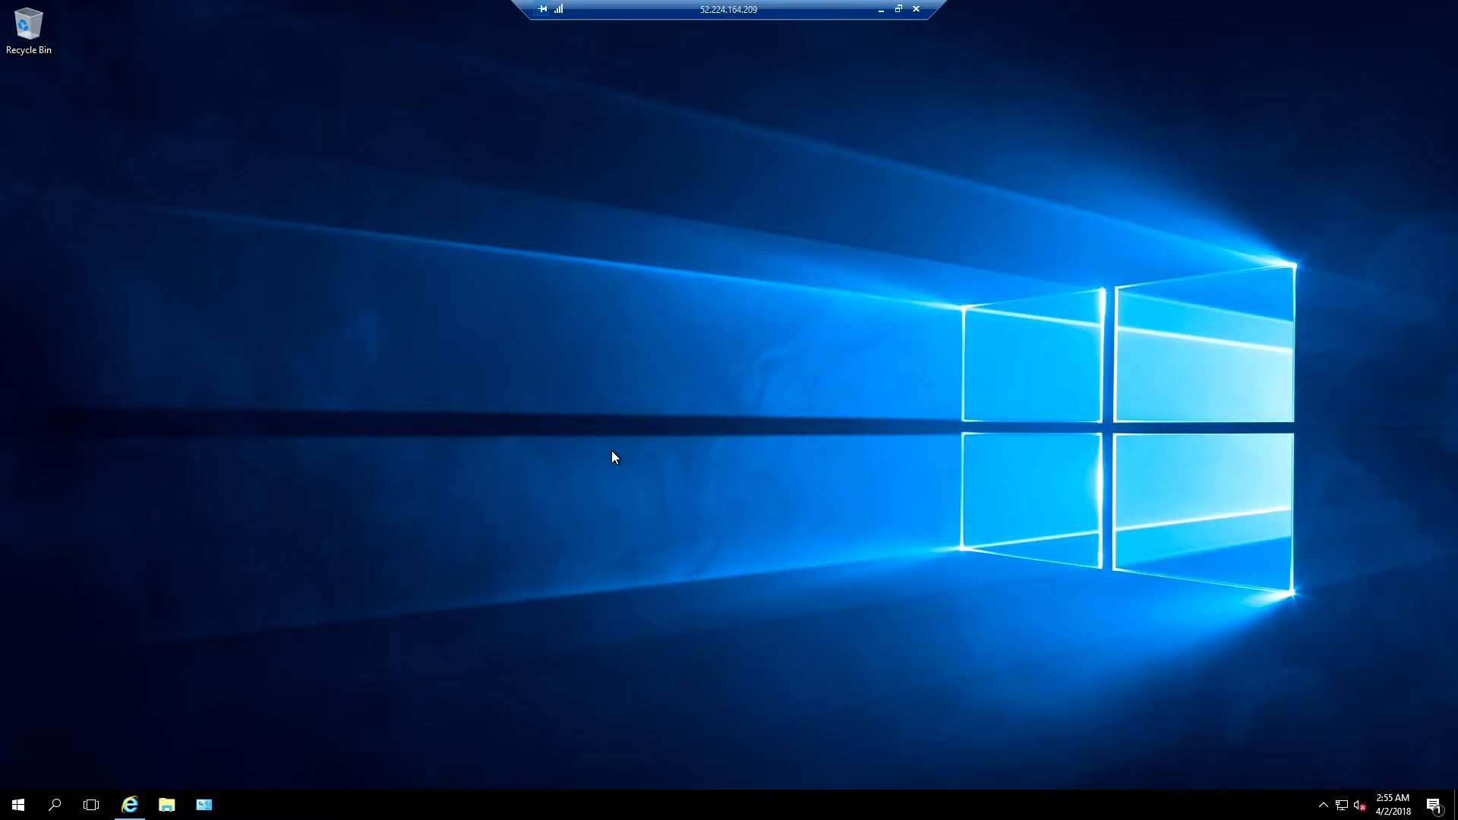
Open the NVIDIA driver page linked in step 8 of the cloud gaming tutorial
click(130, 804)
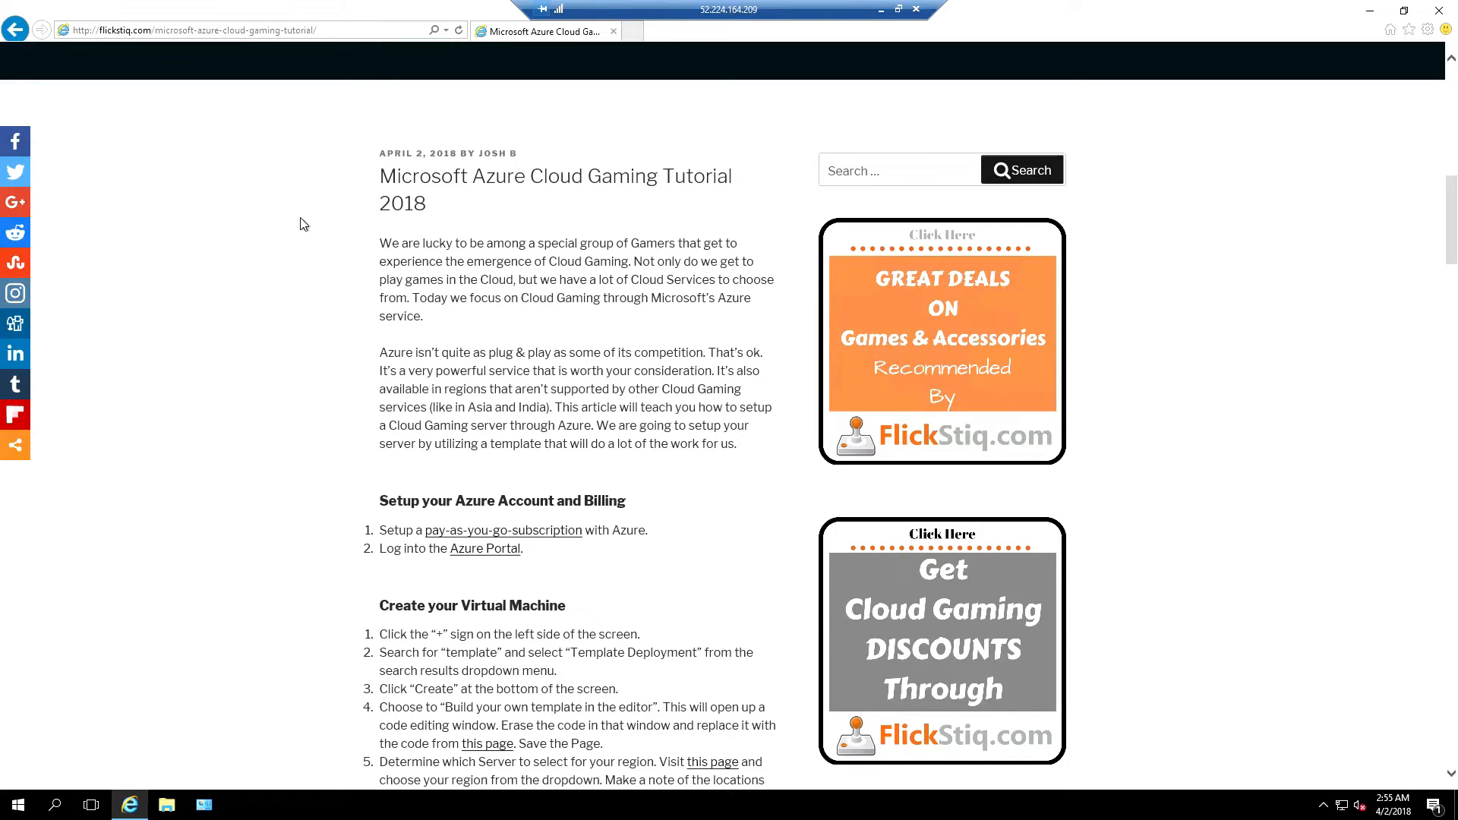
scroll(302, 224, down, 20)
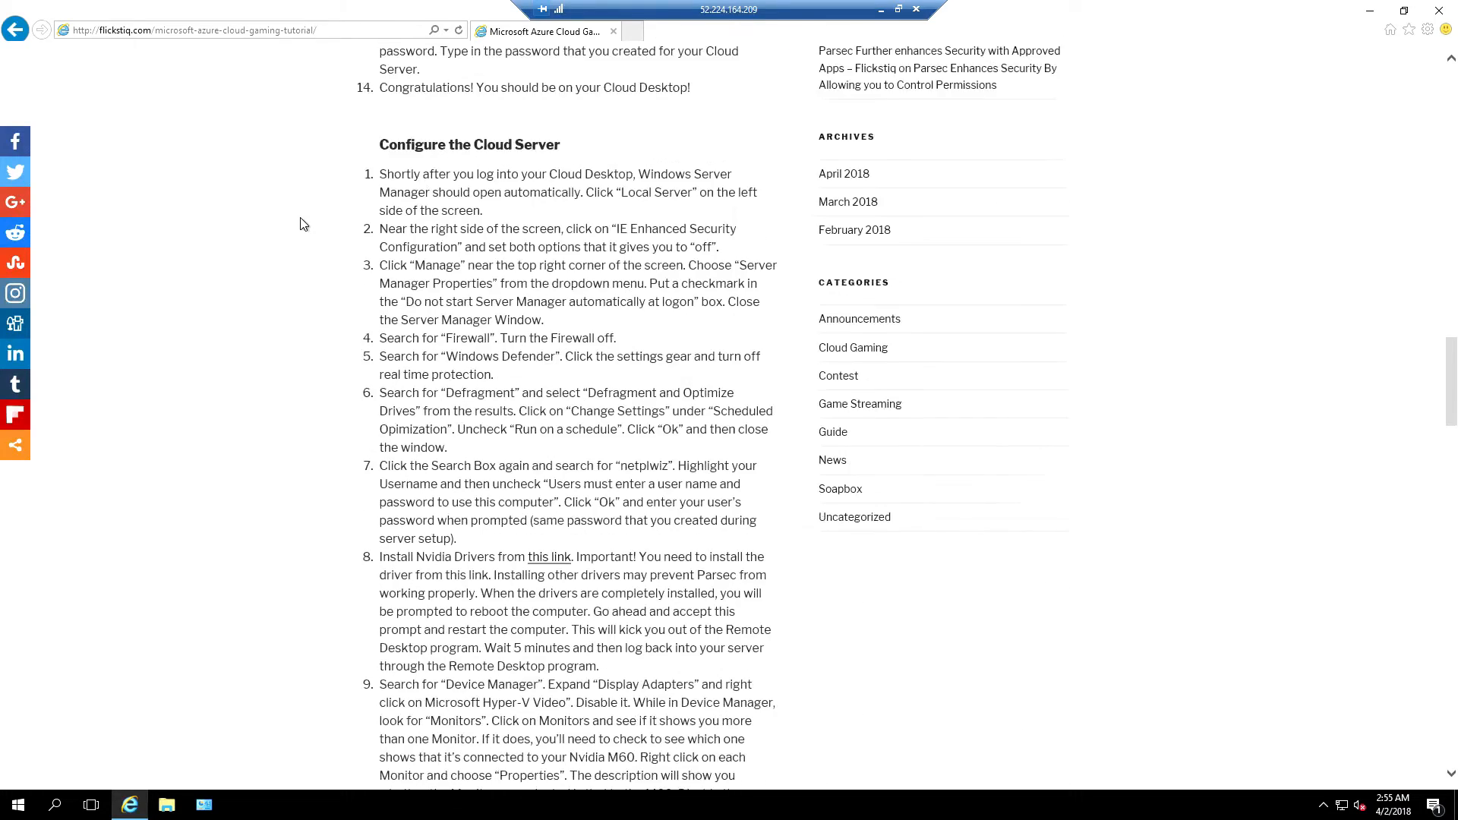
scroll(302, 224, down, 2)
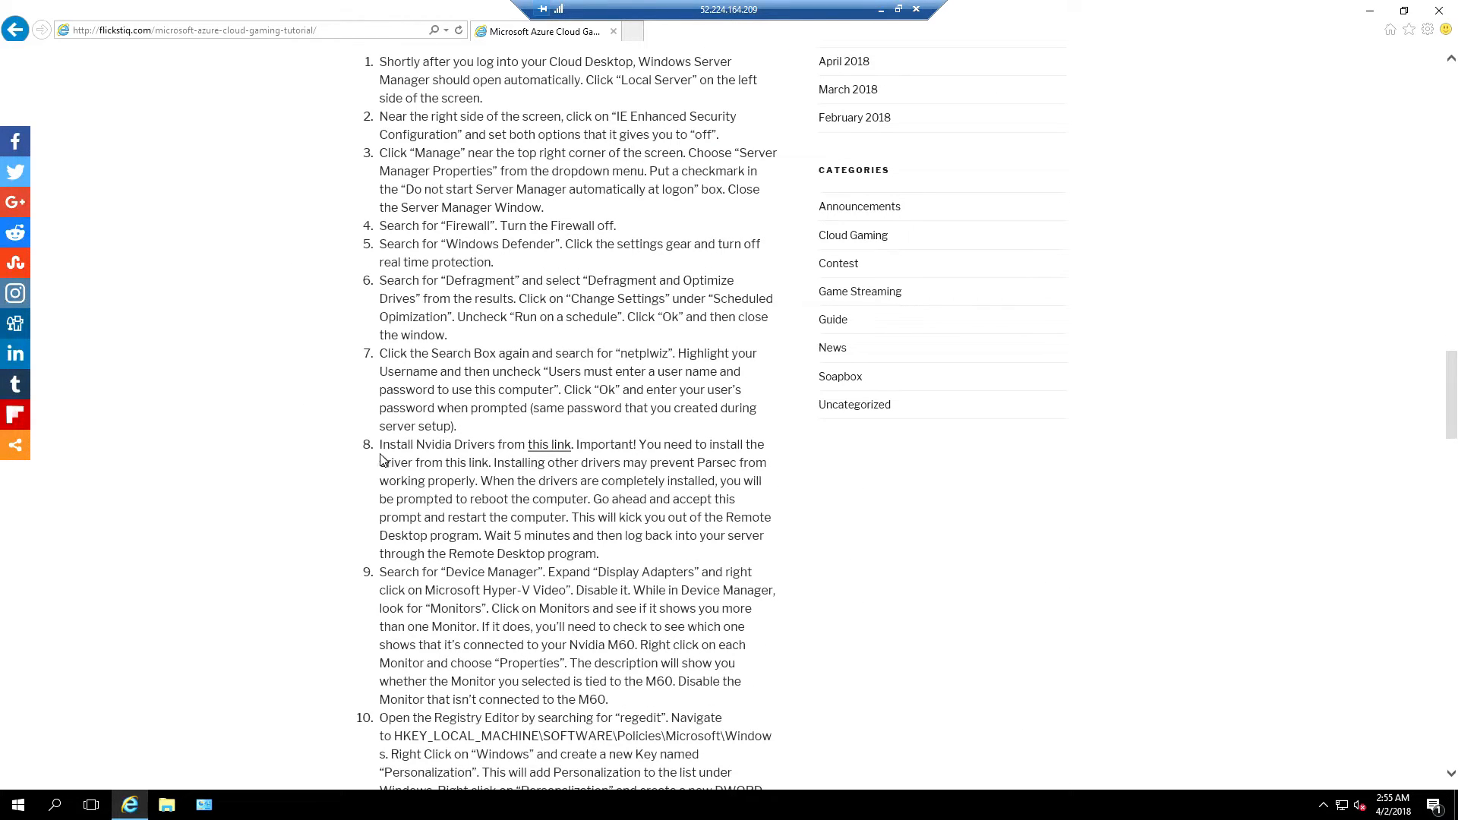
click(549, 445)
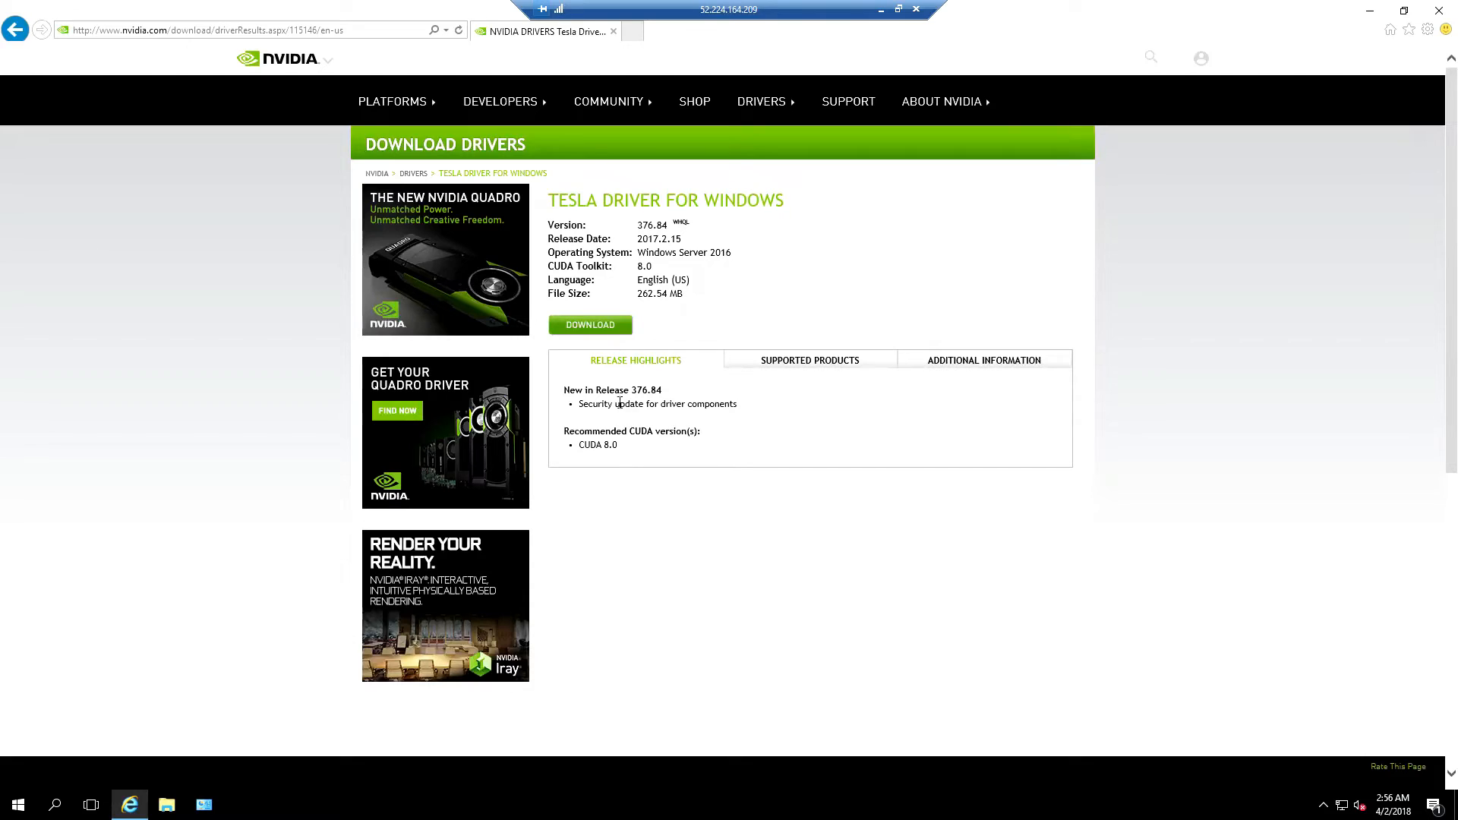
Download the Tesla 376.84 driver, skipping the newsletter and accepting the license
click(591, 326)
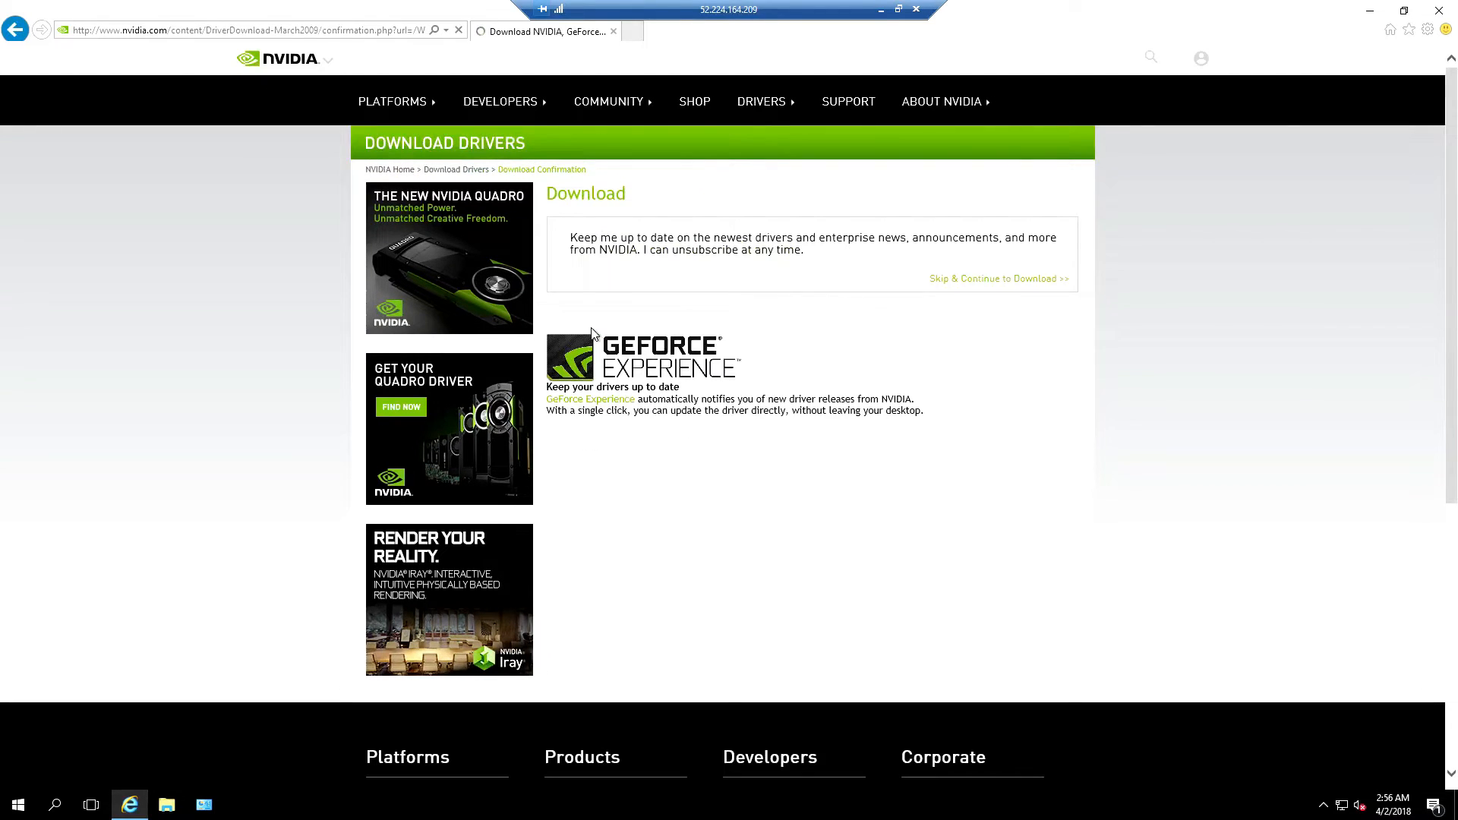
click(966, 452)
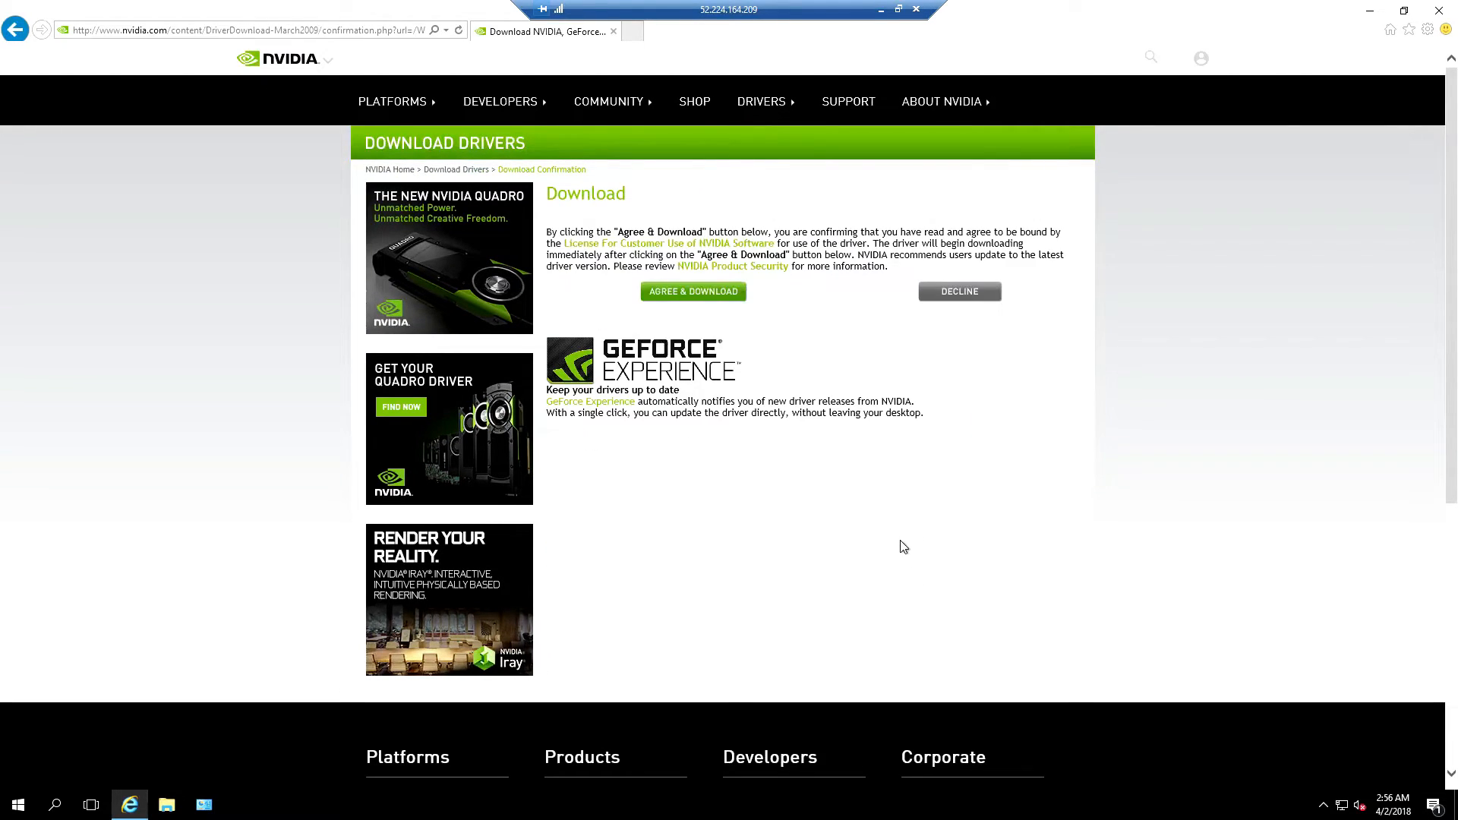
click(693, 292)
click(973, 779)
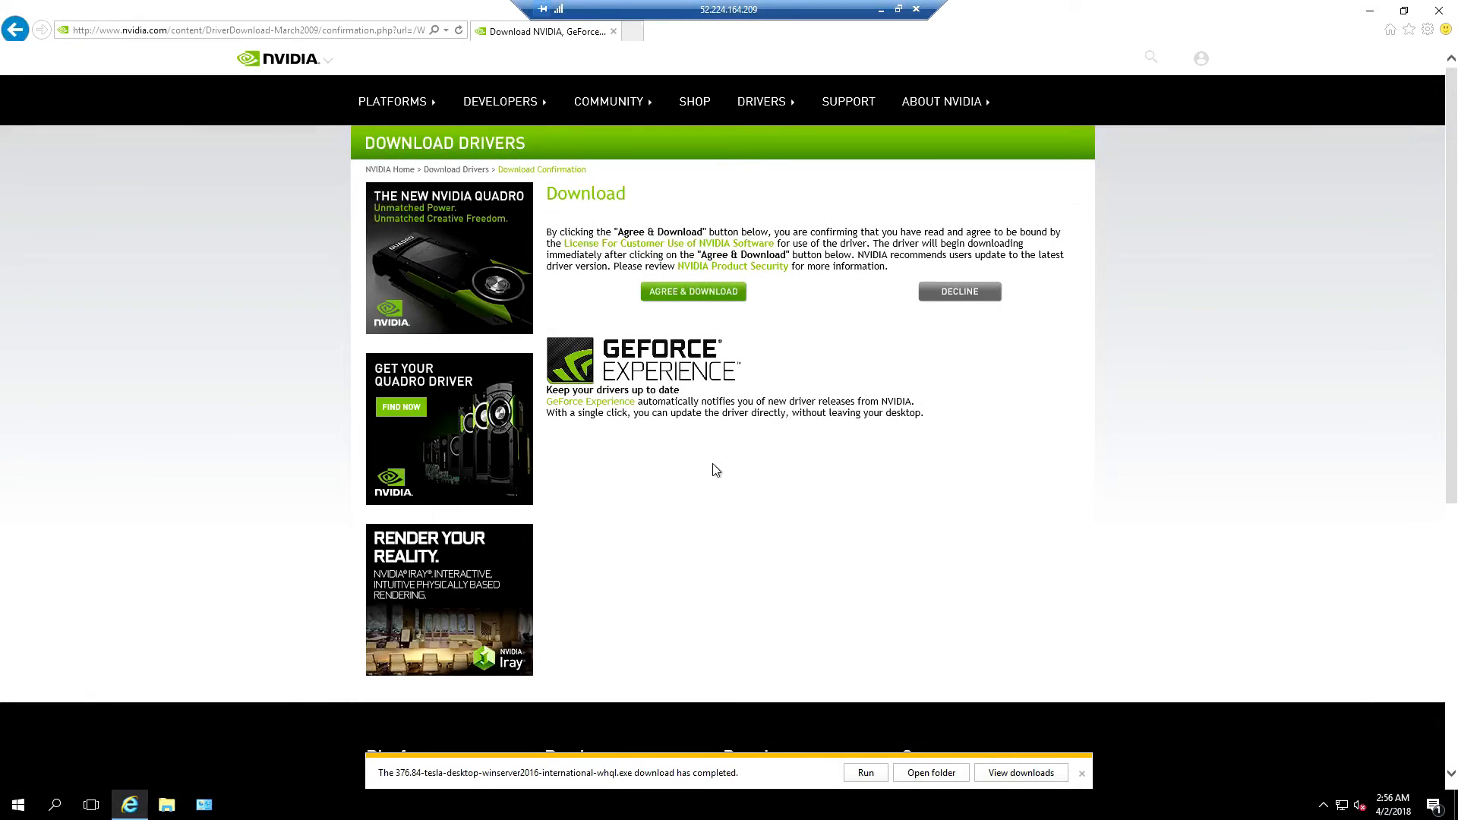
Run the NVIDIA 376.84 installer with the default extraction folder and express install, then restart the server
click(856, 774)
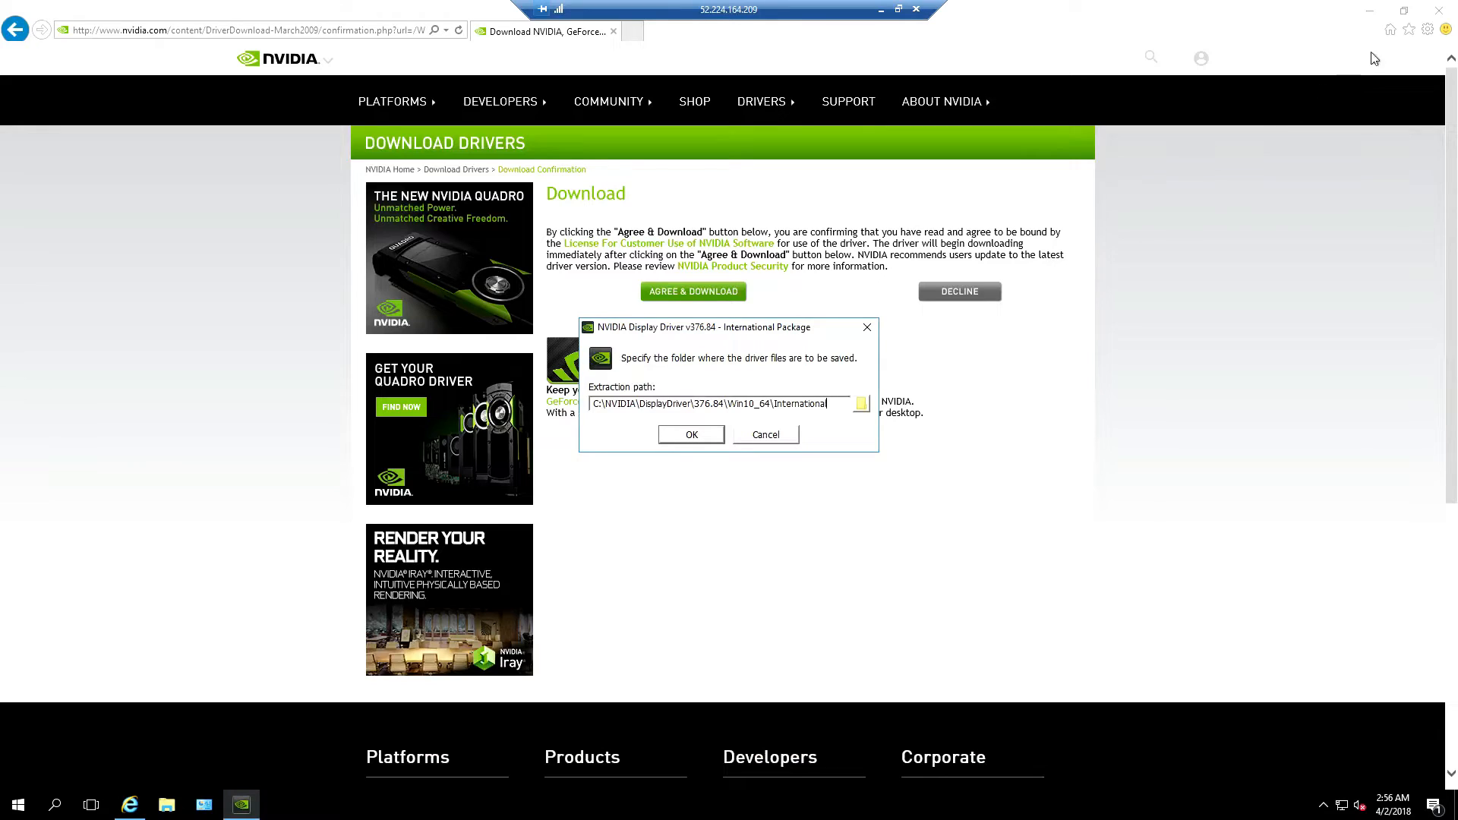
click(1441, 12)
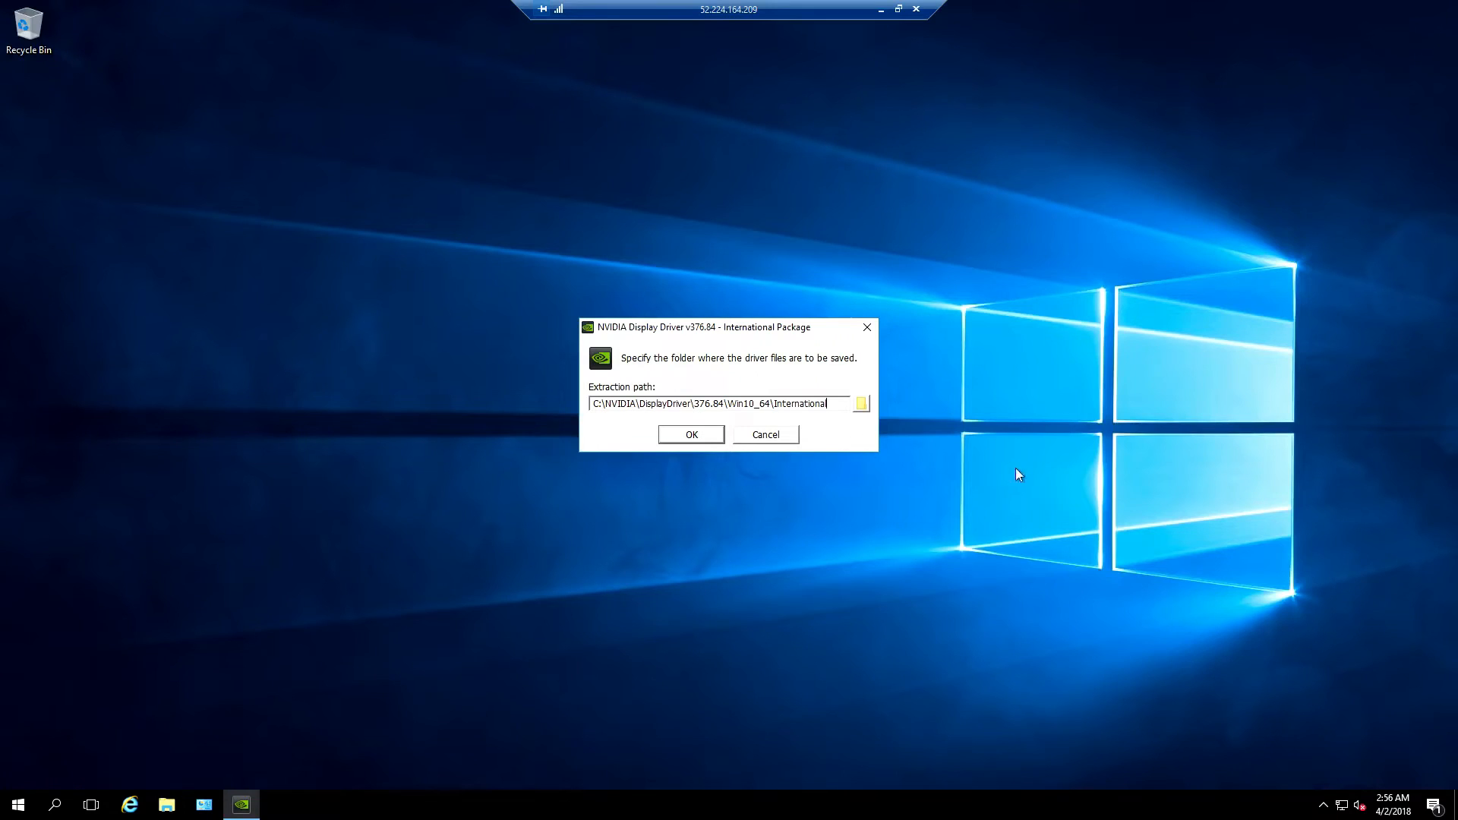
click(691, 435)
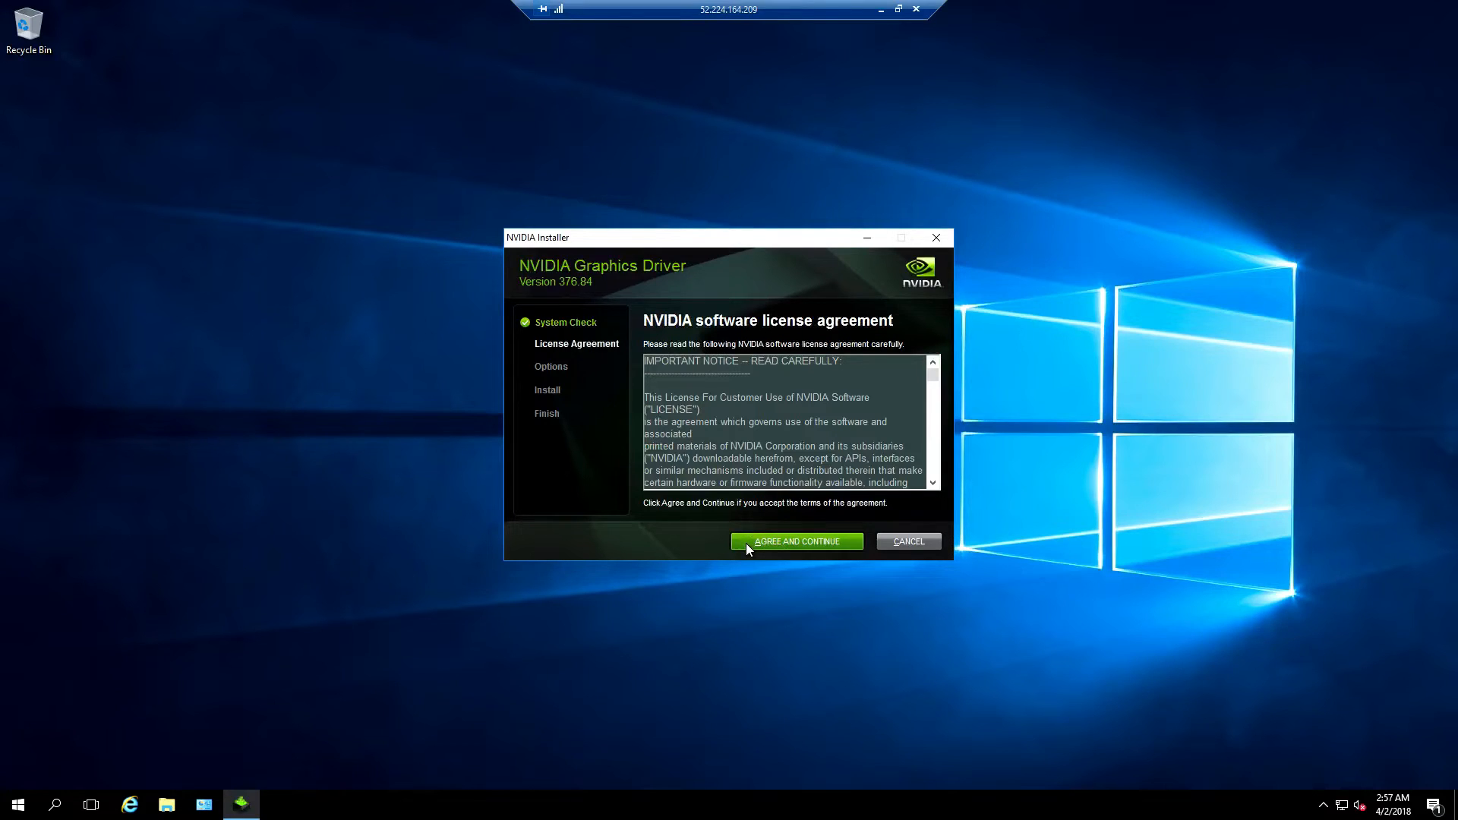
click(746, 543)
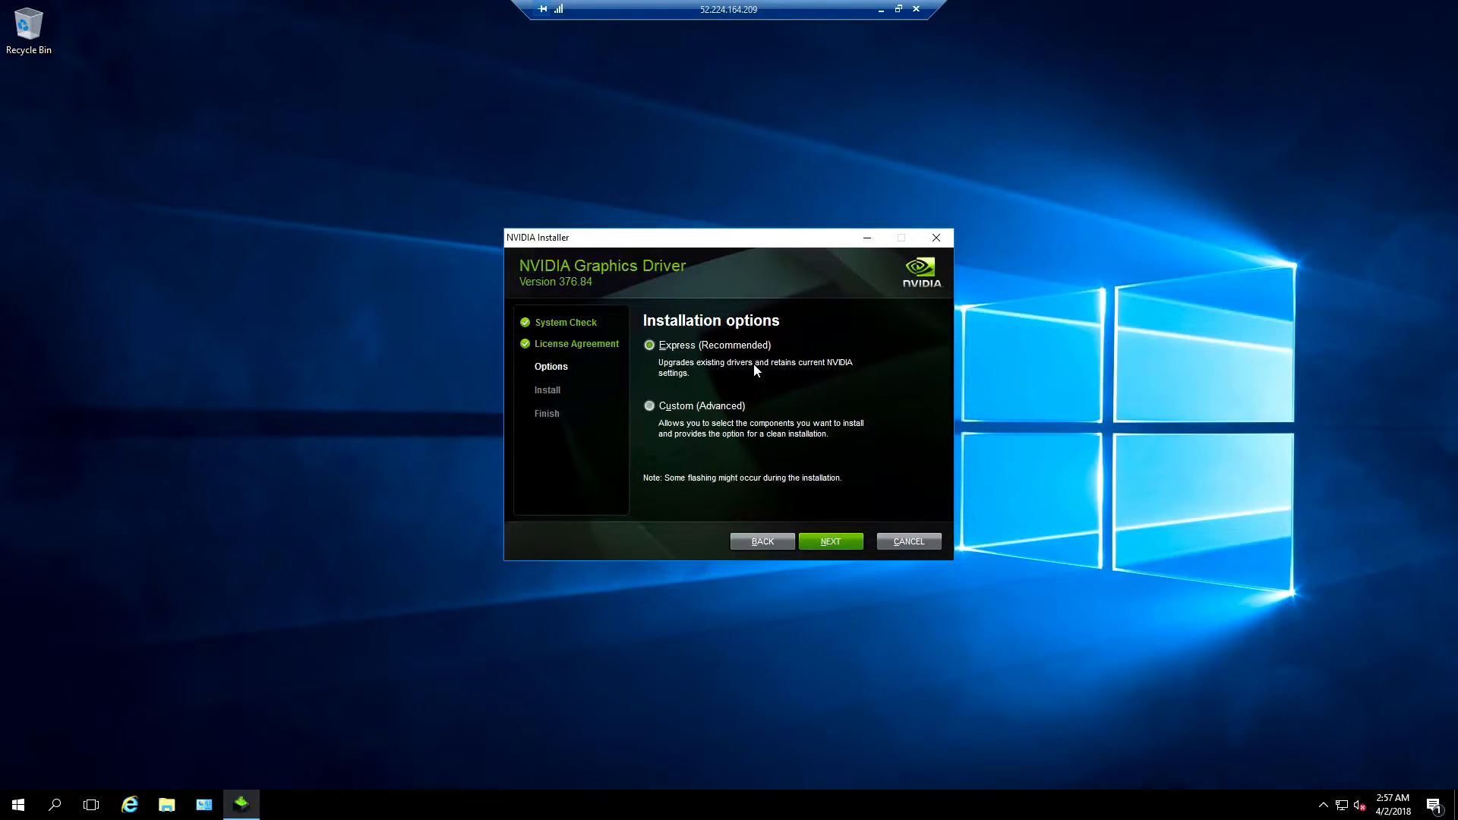
click(828, 540)
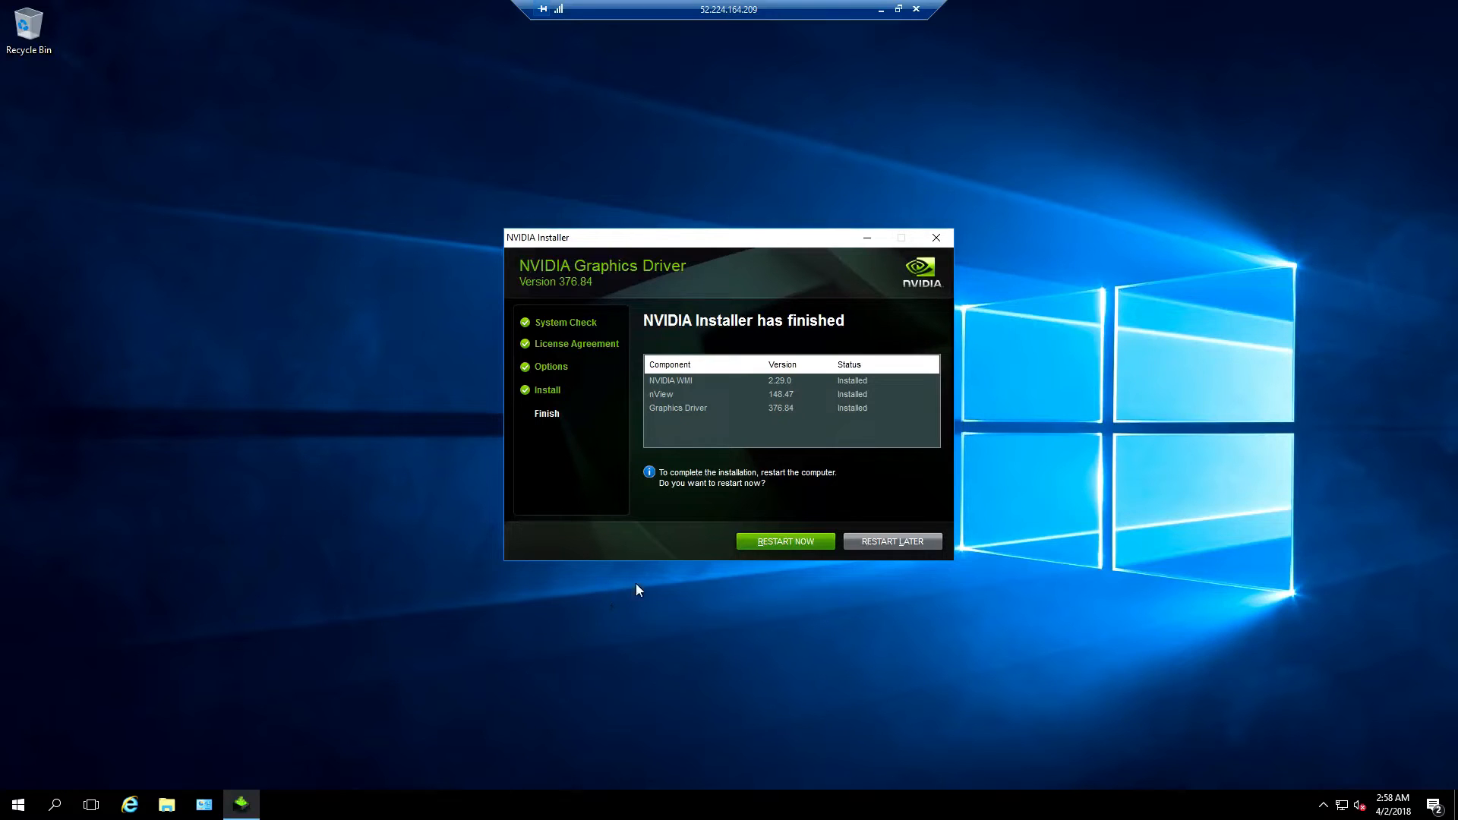
click(749, 541)
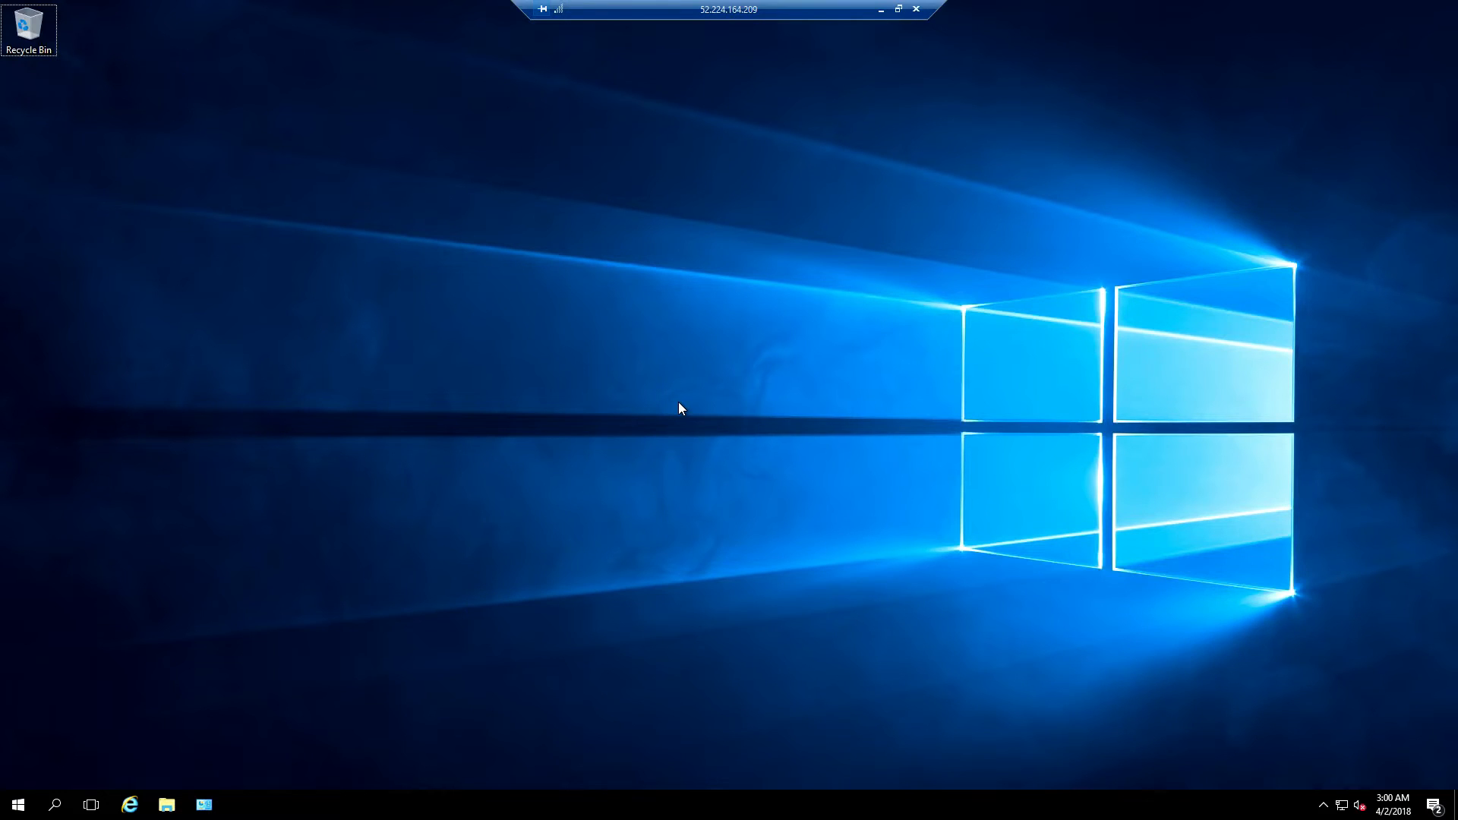
Open Device Manager and disable the Microsoft Hyper-V Video display adapter
click(54, 804)
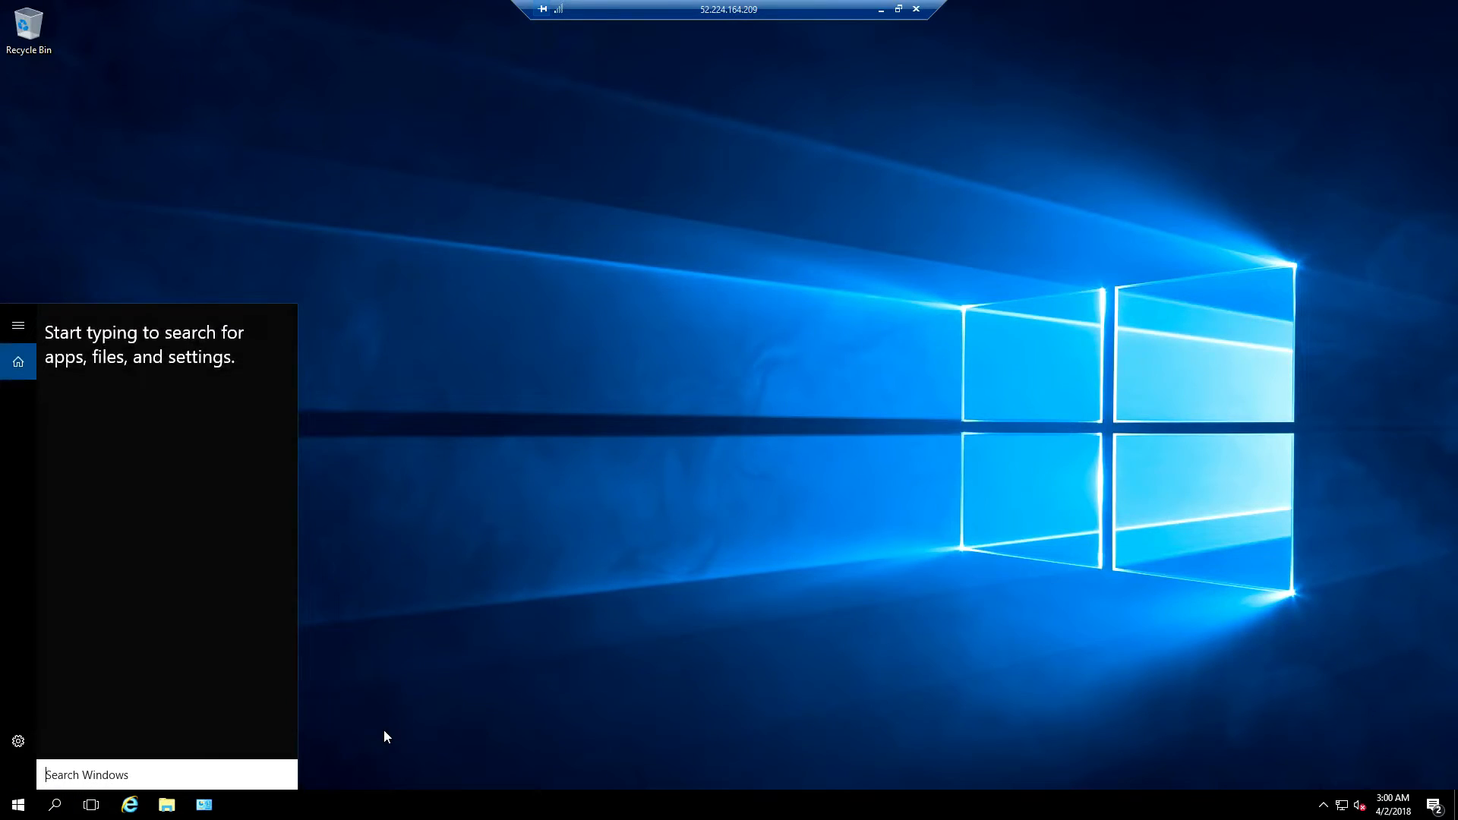
text(device manager)
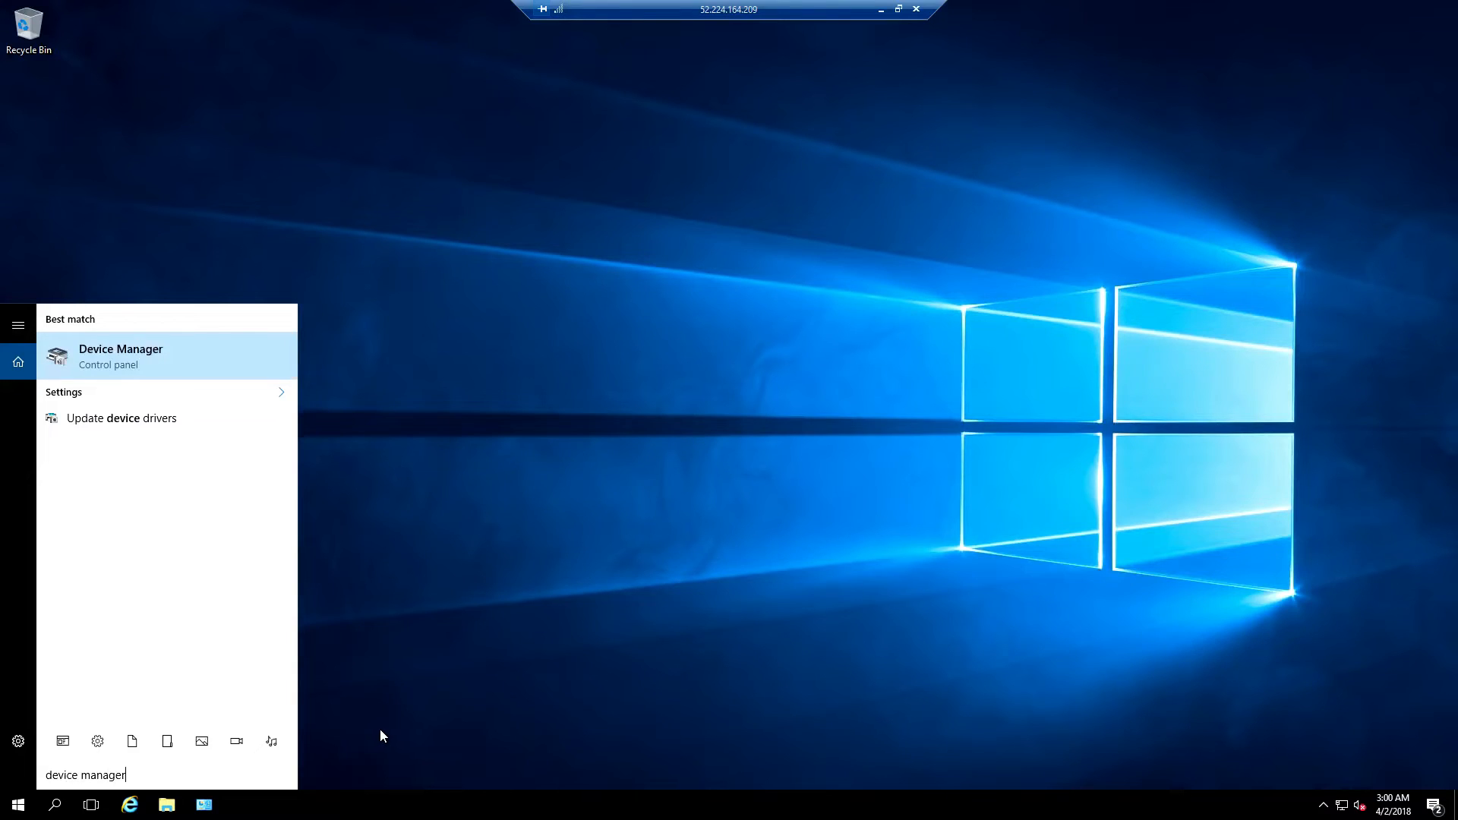
click(207, 354)
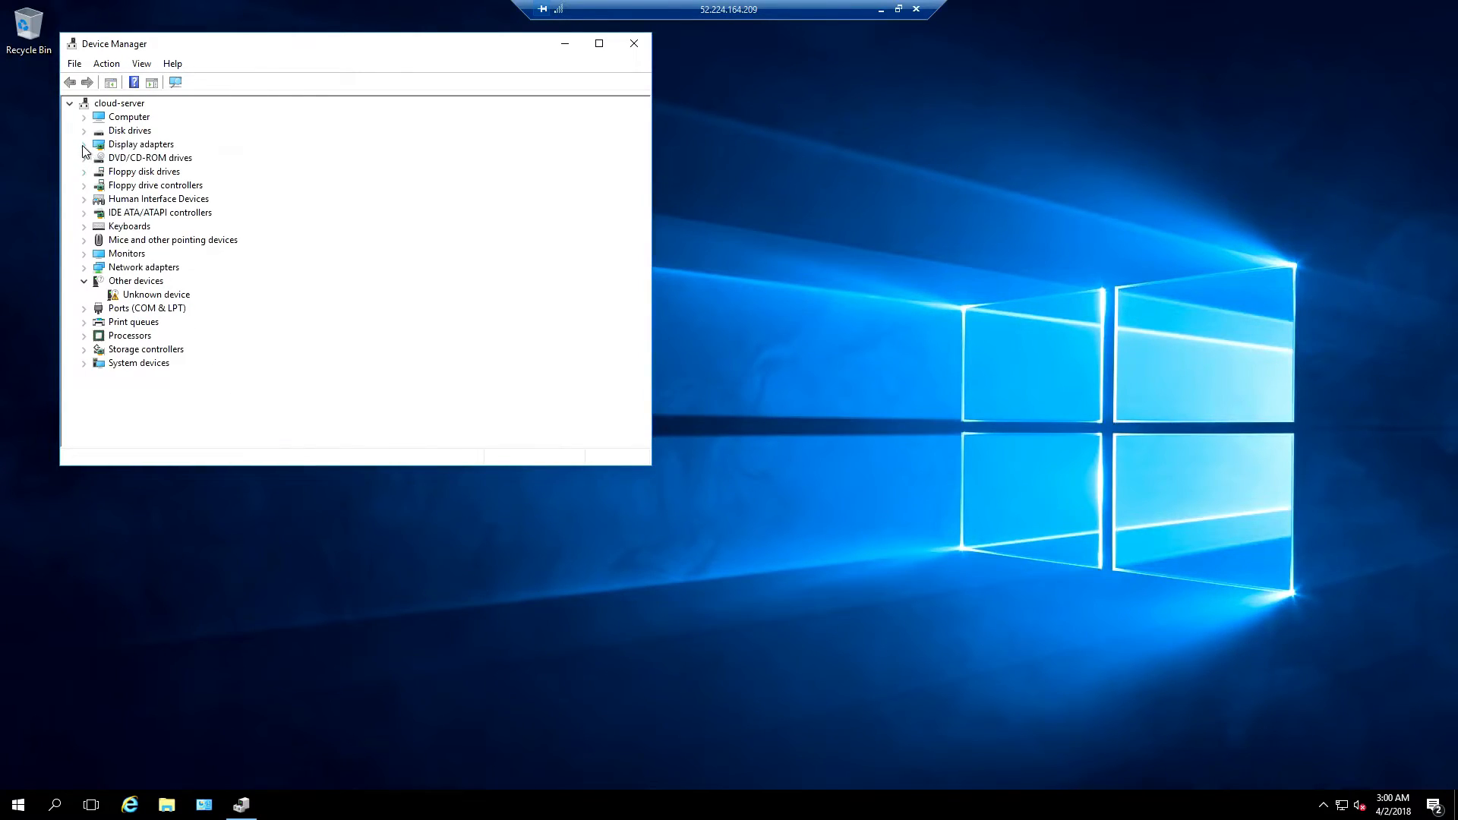
click(84, 145)
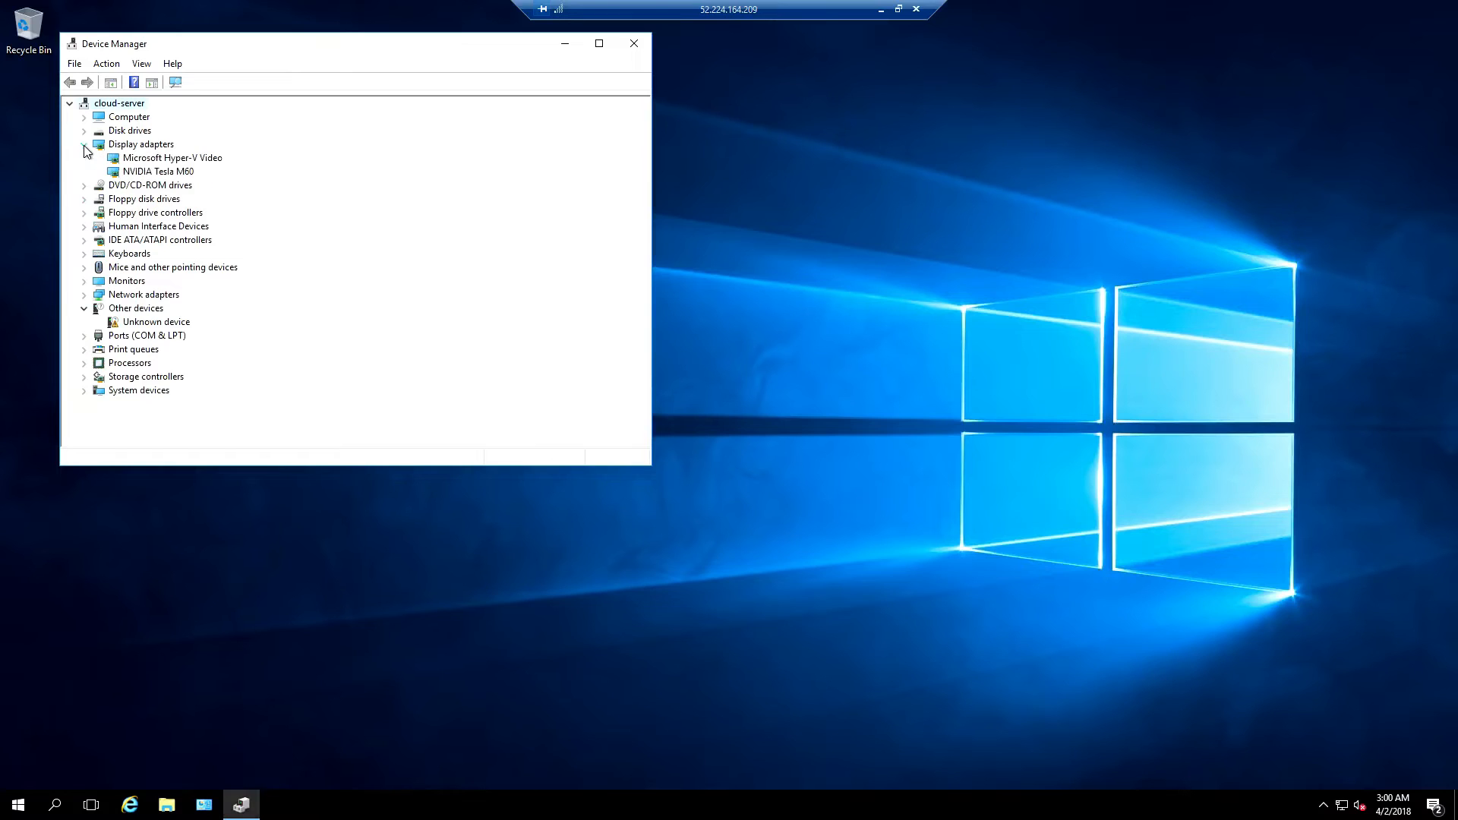
right_click(171, 160)
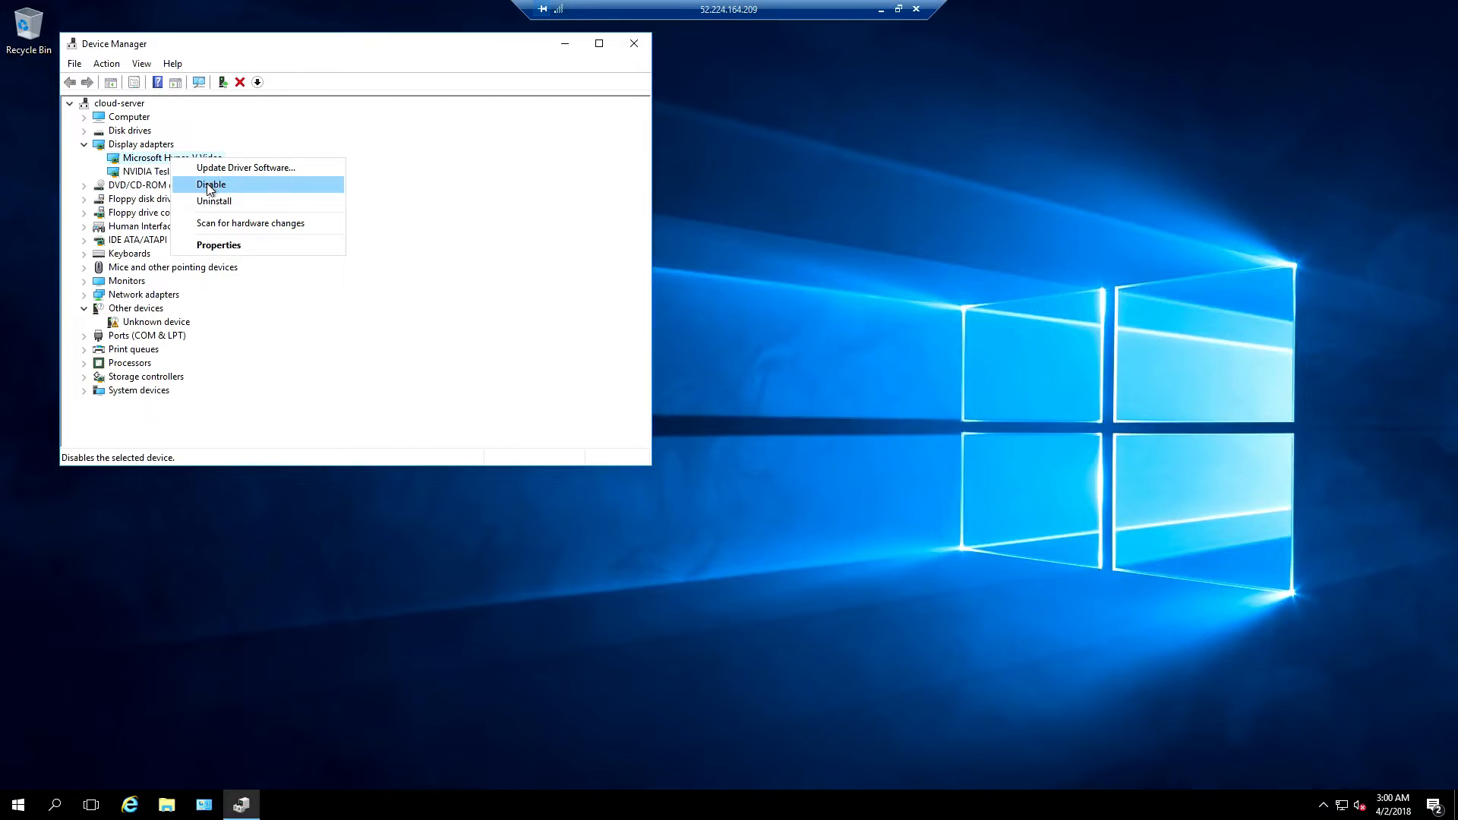
click(210, 186)
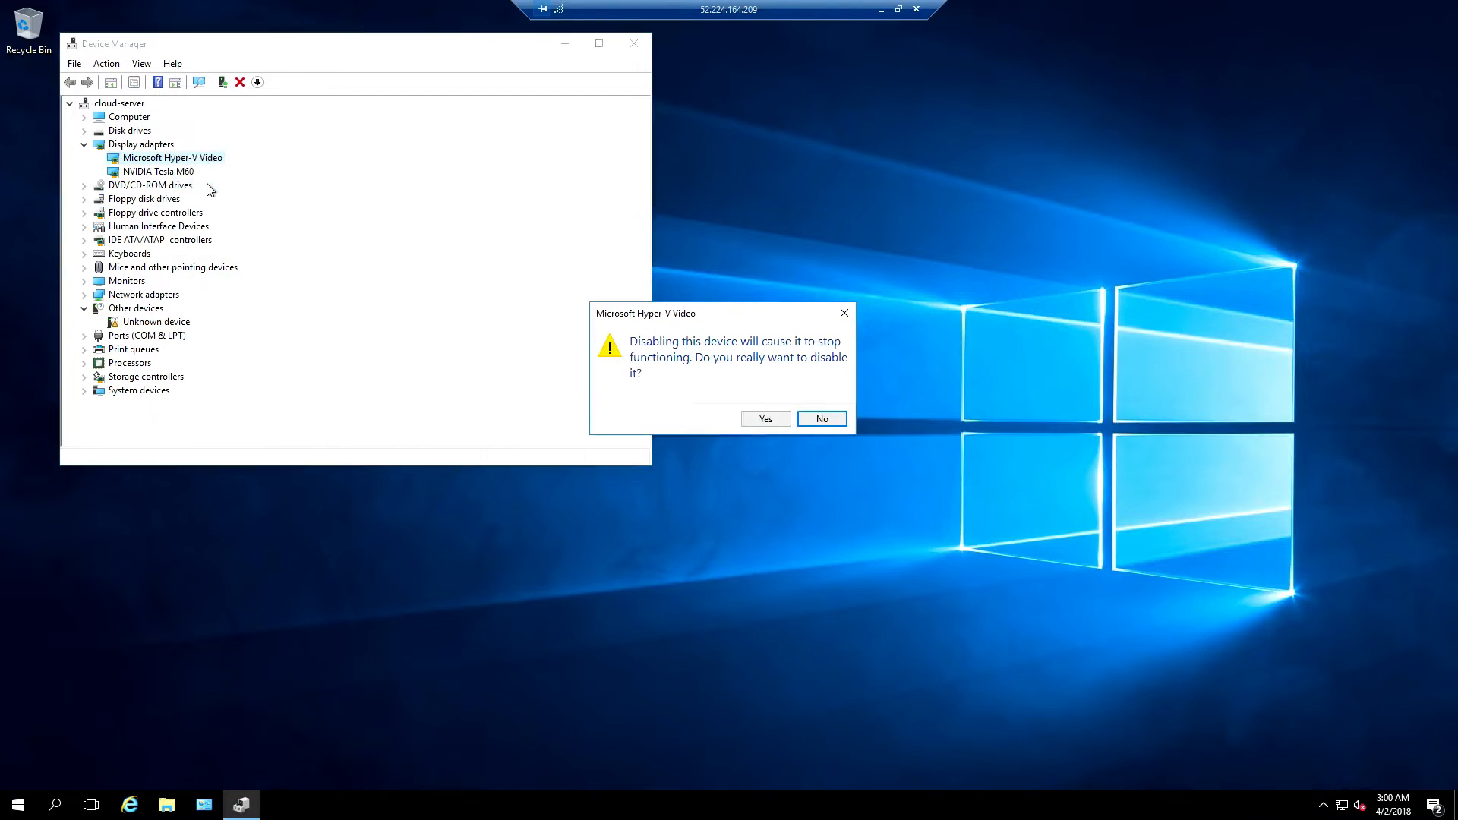
click(759, 419)
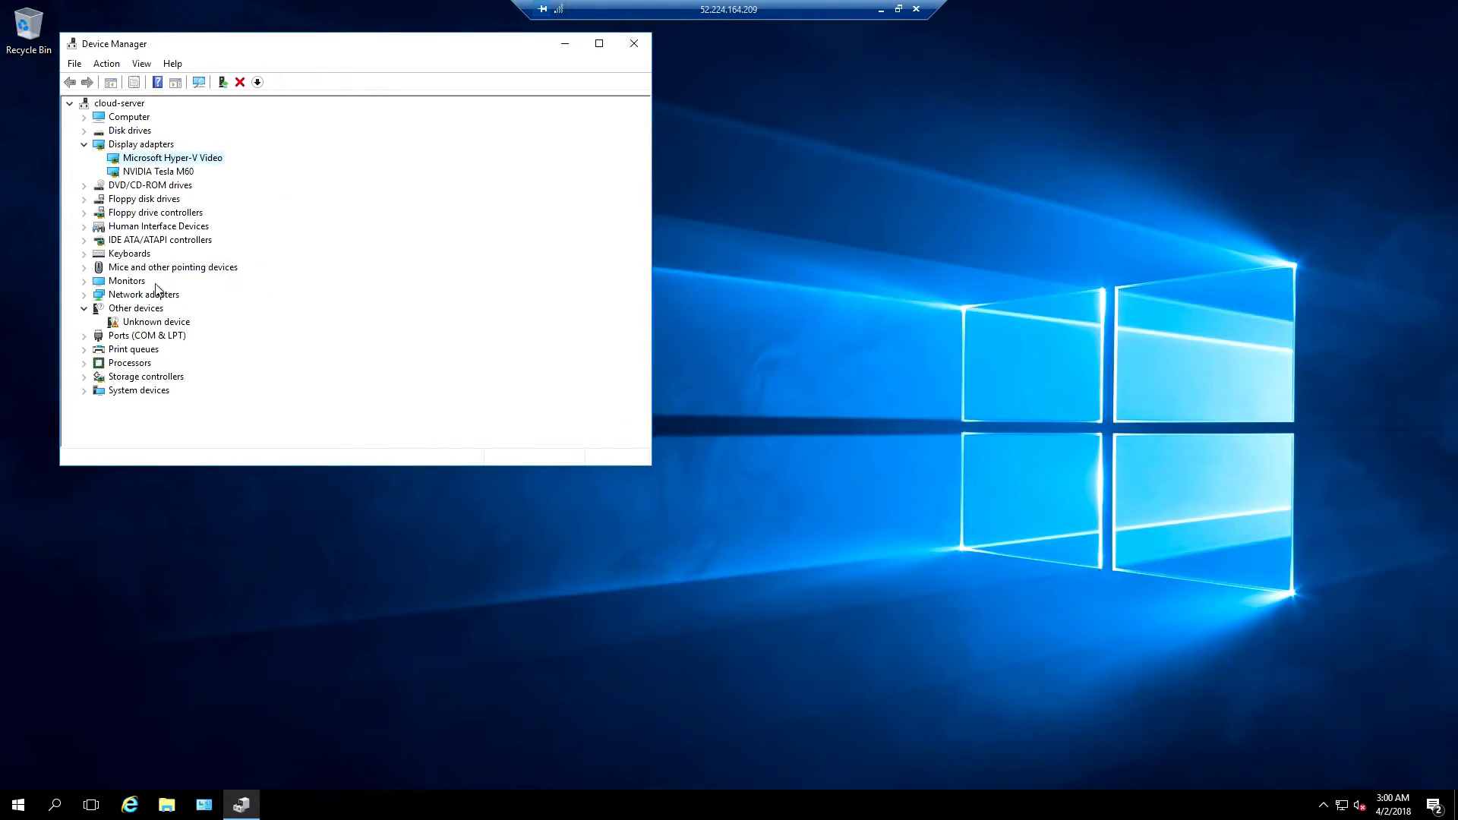
Inspect the properties of both Generic PnP Monitors under Monitors
click(84, 281)
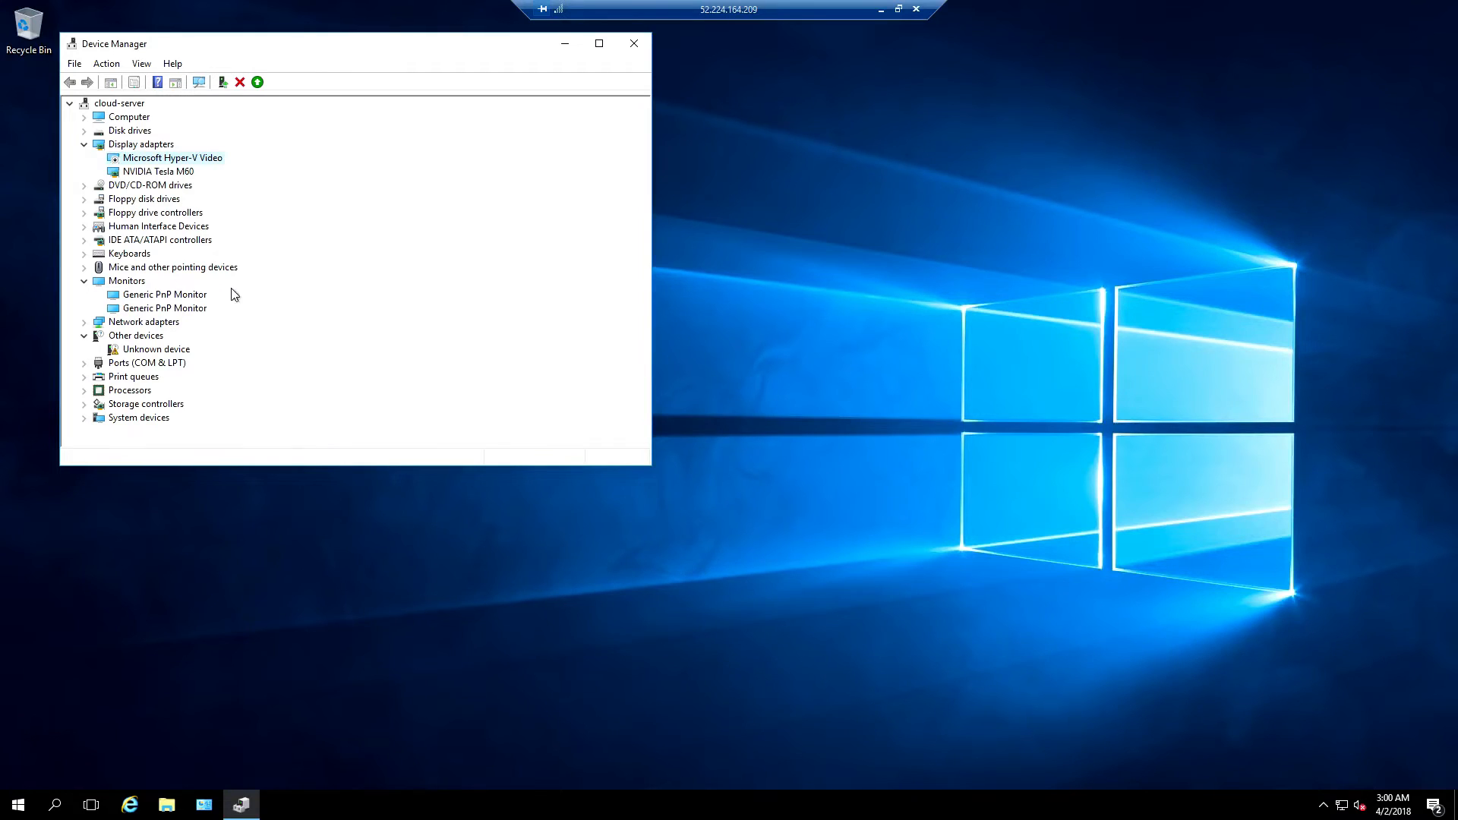
click(189, 295)
right_click(189, 295)
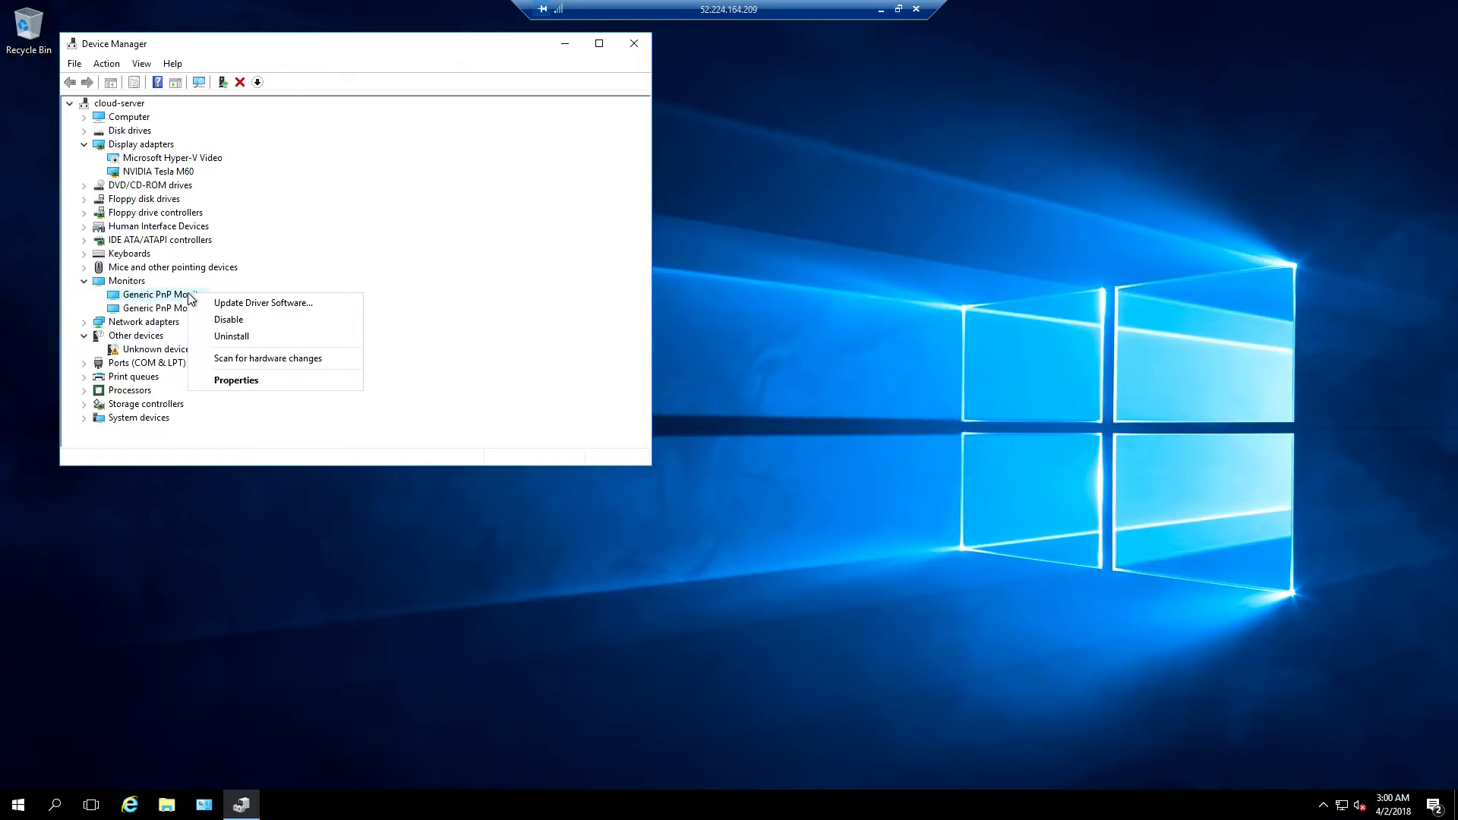
click(262, 378)
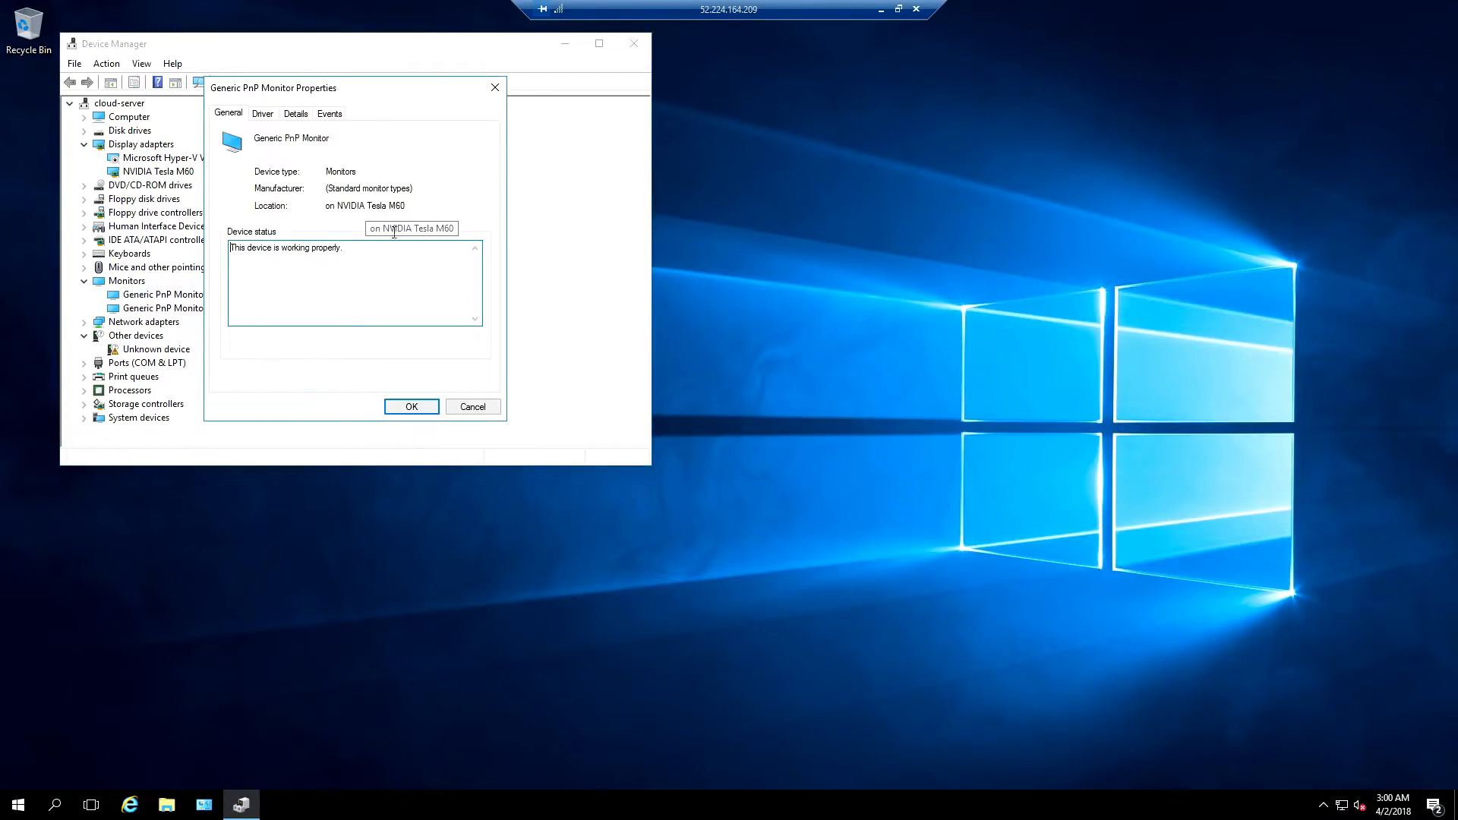
click(465, 407)
right_click(183, 312)
click(253, 401)
click(477, 407)
Disable the second Generic PnP Monitor and close Device Manager
right_click(177, 310)
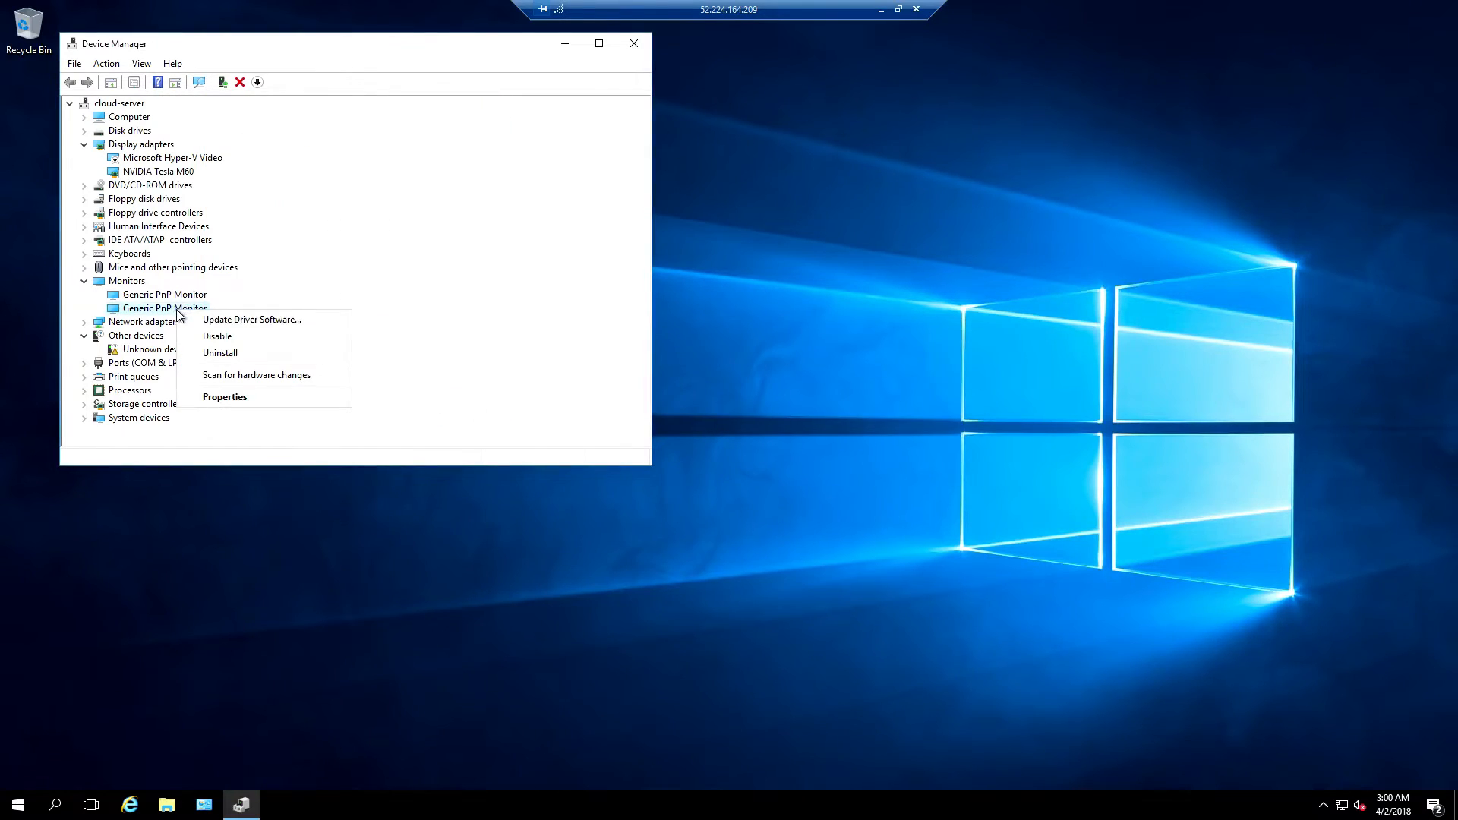
click(205, 335)
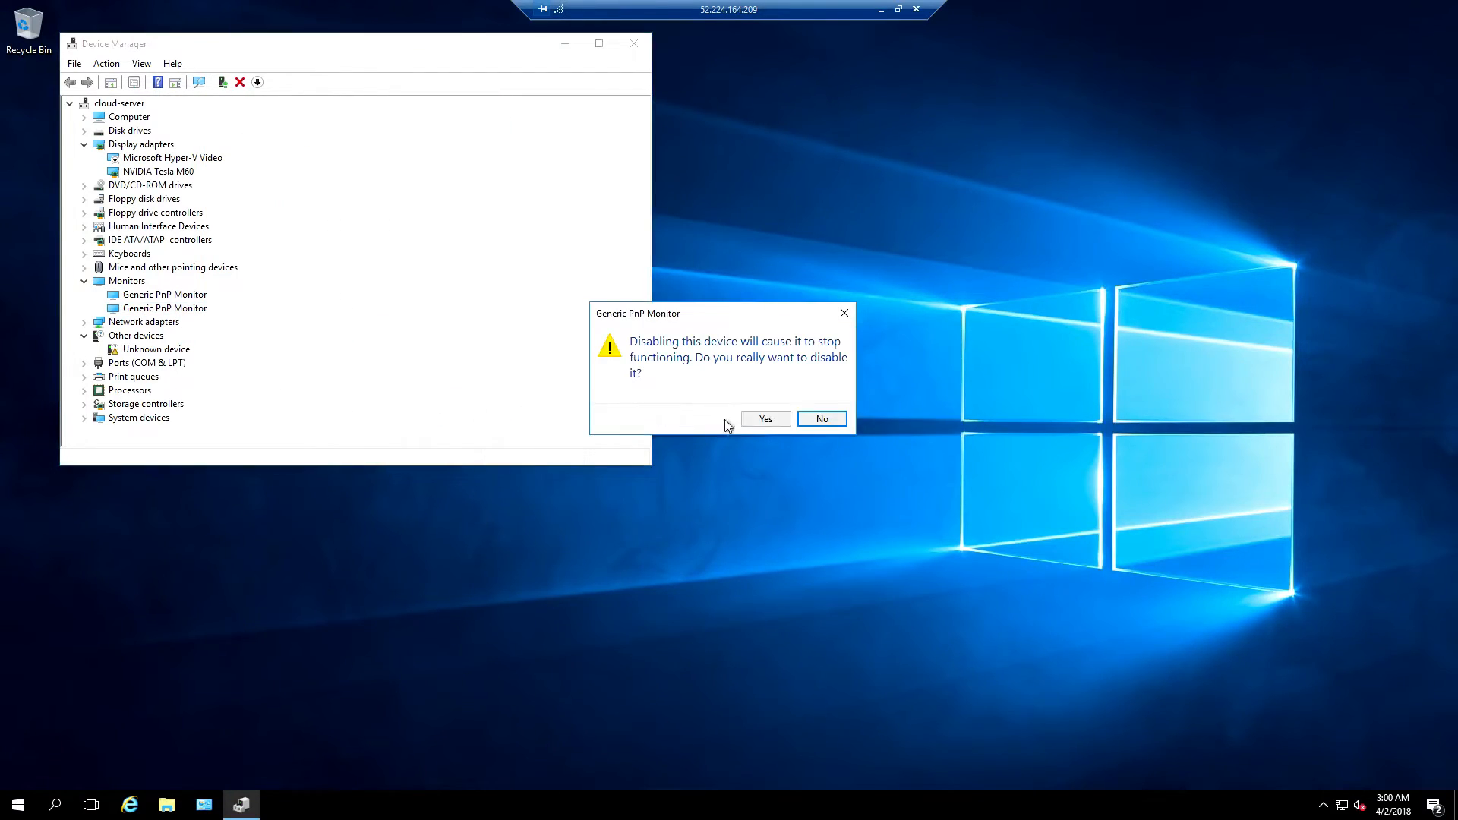
click(765, 419)
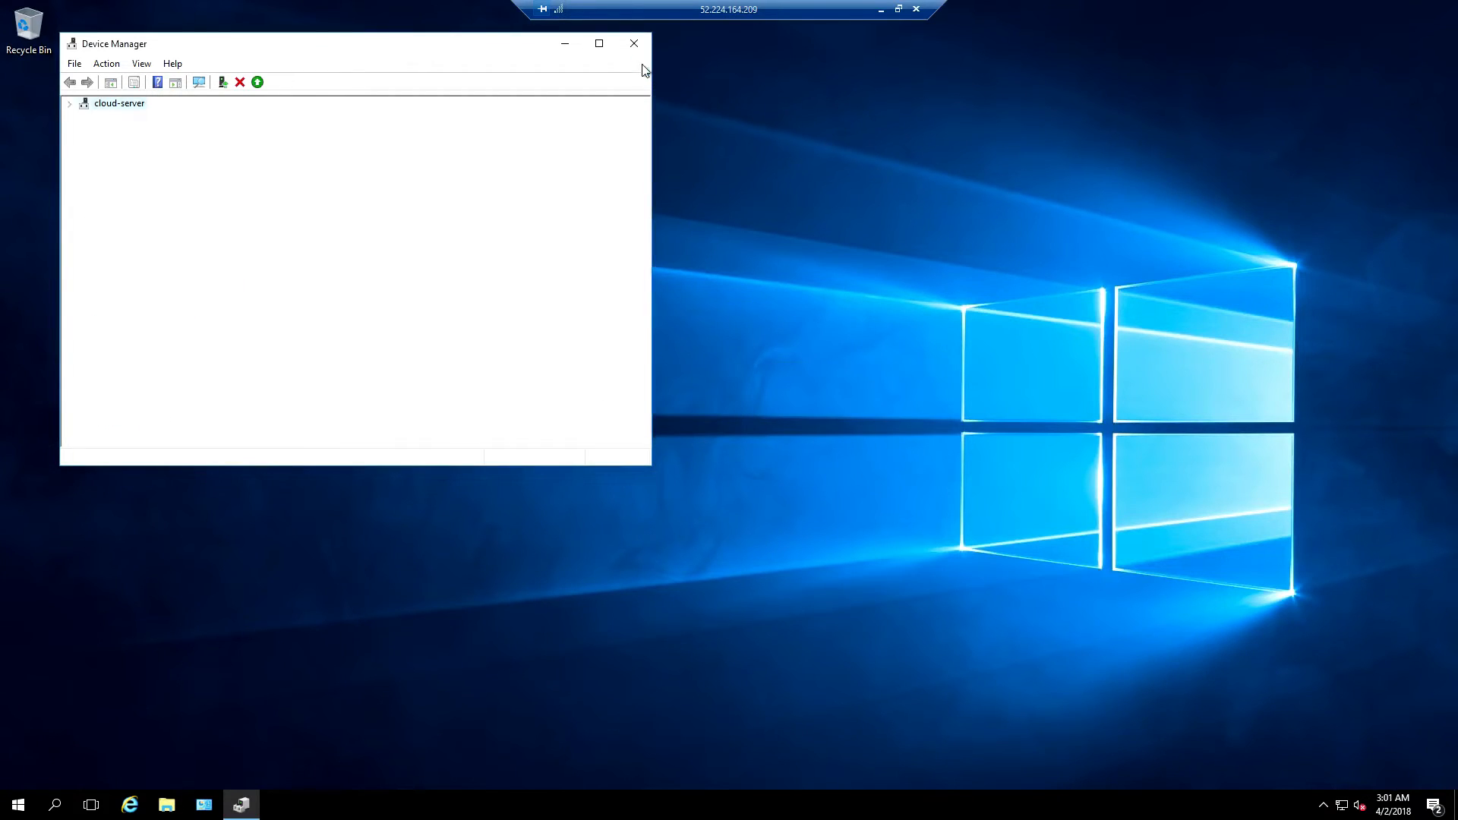
click(634, 43)
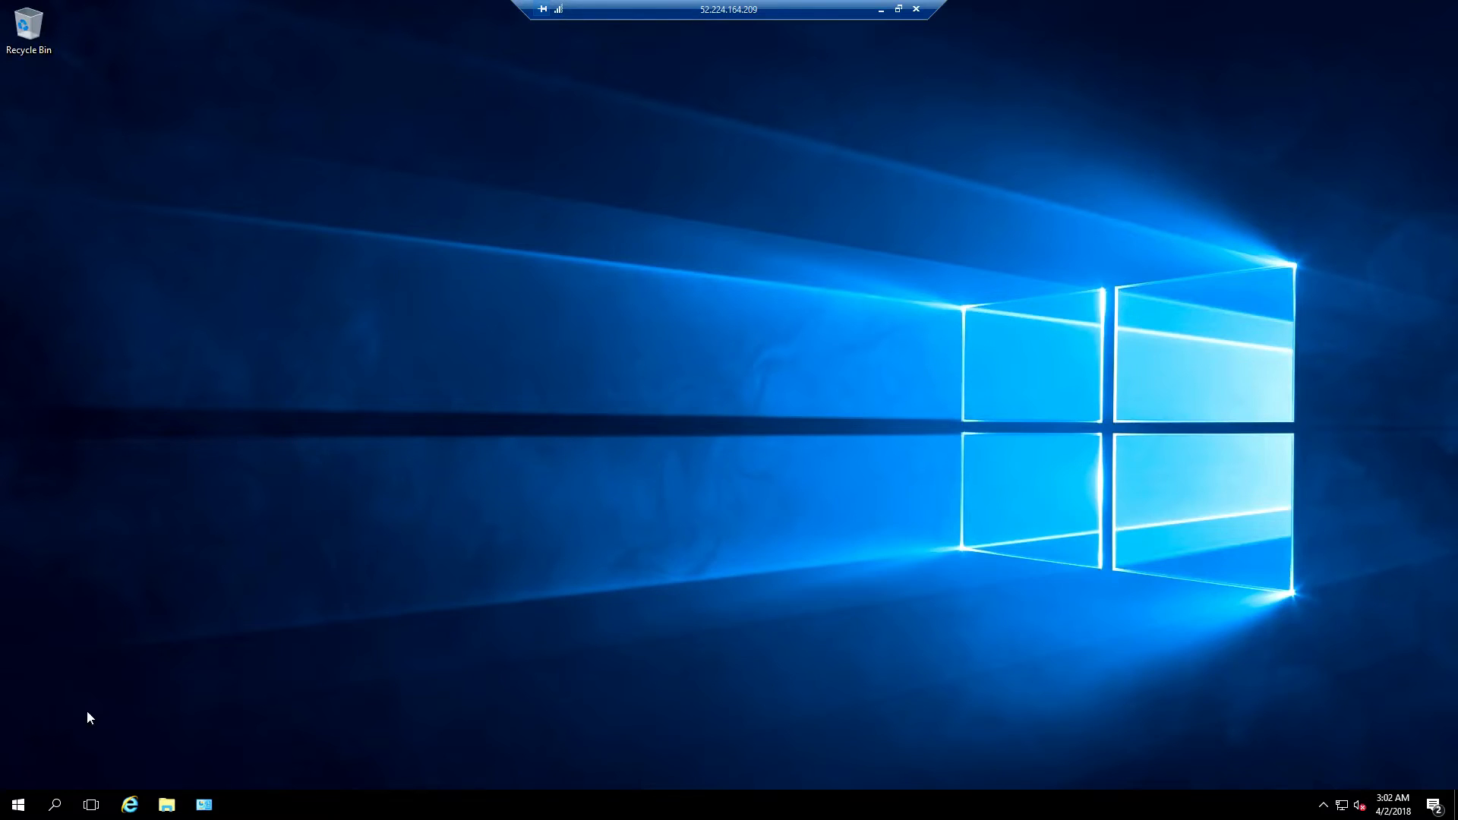
Open regedit and navigate to HKEY_LOCAL_MACHINE\SOFTWARE\Policies\Microsoft\Windows
click(55, 805)
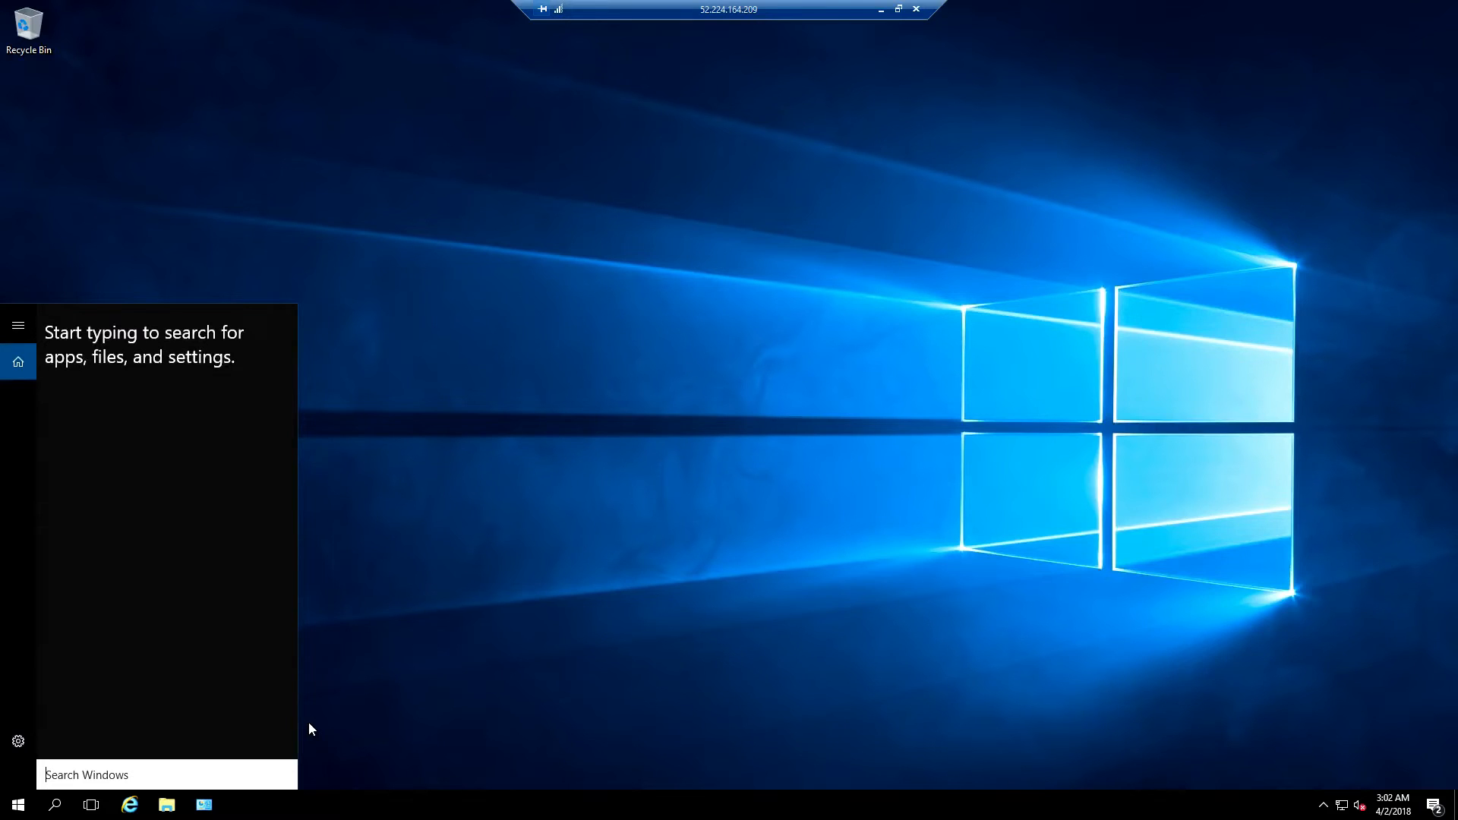
text(regedit)
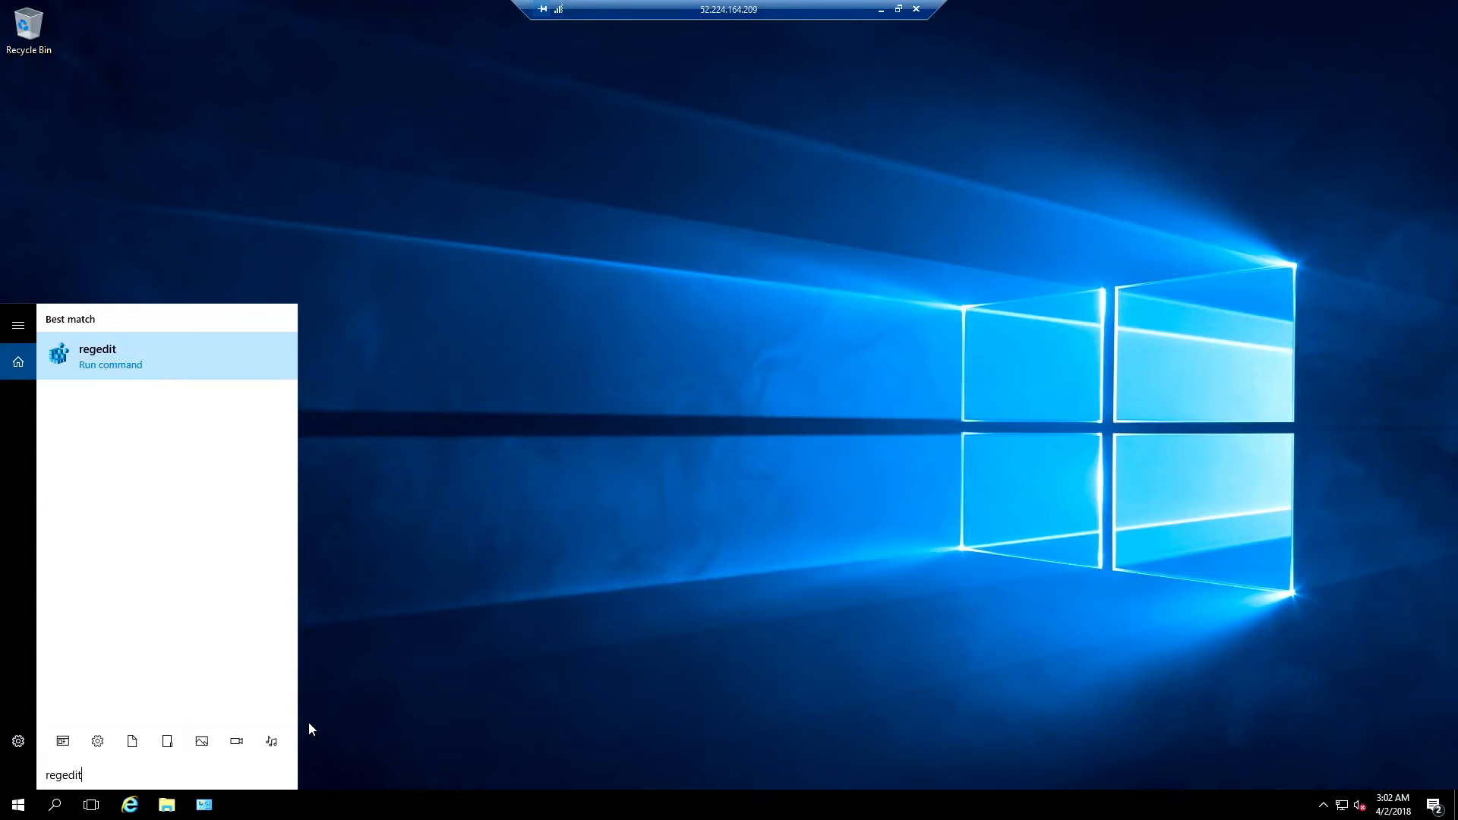
click(195, 360)
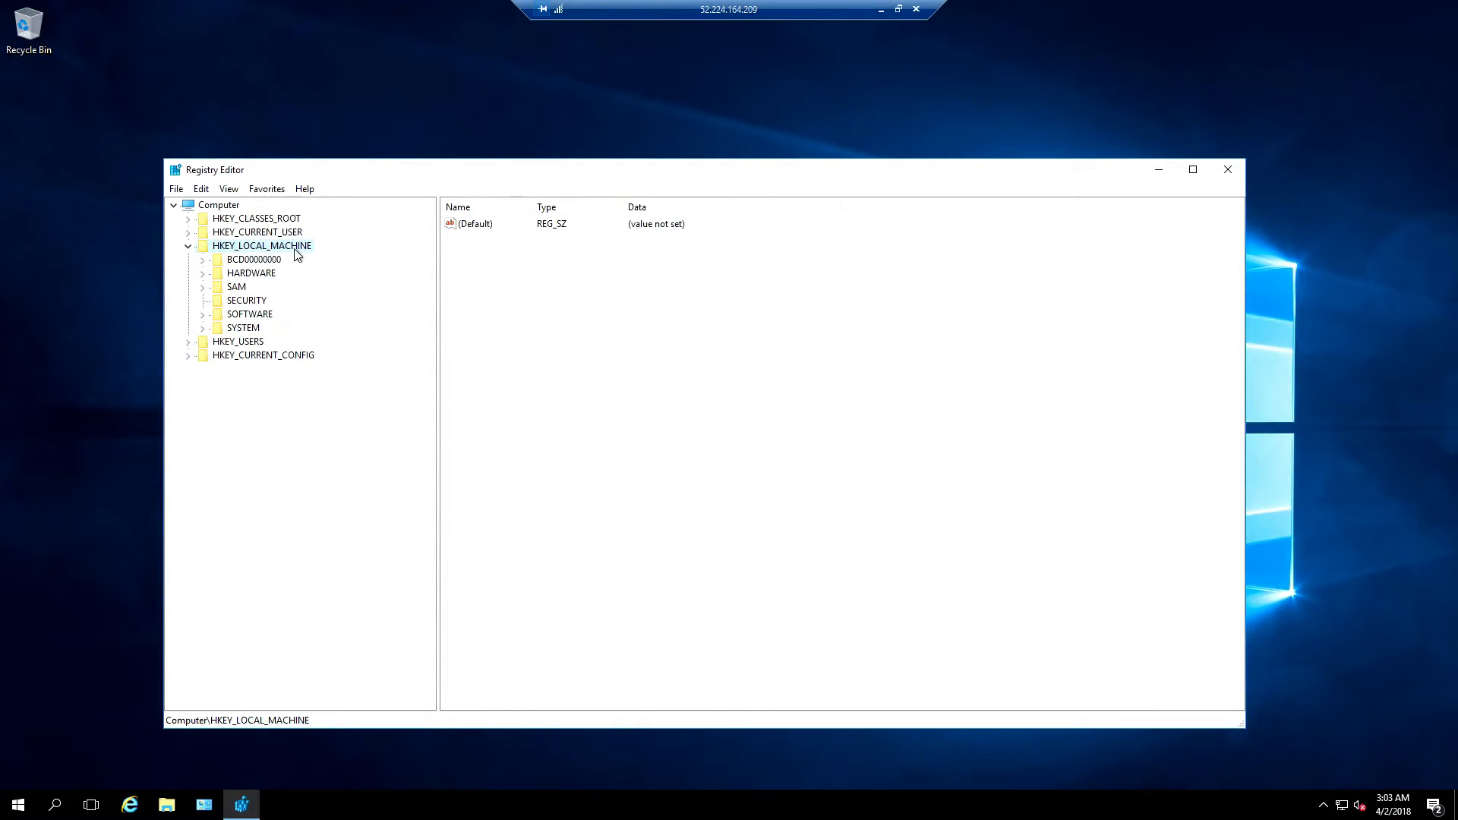
double_click(265, 316)
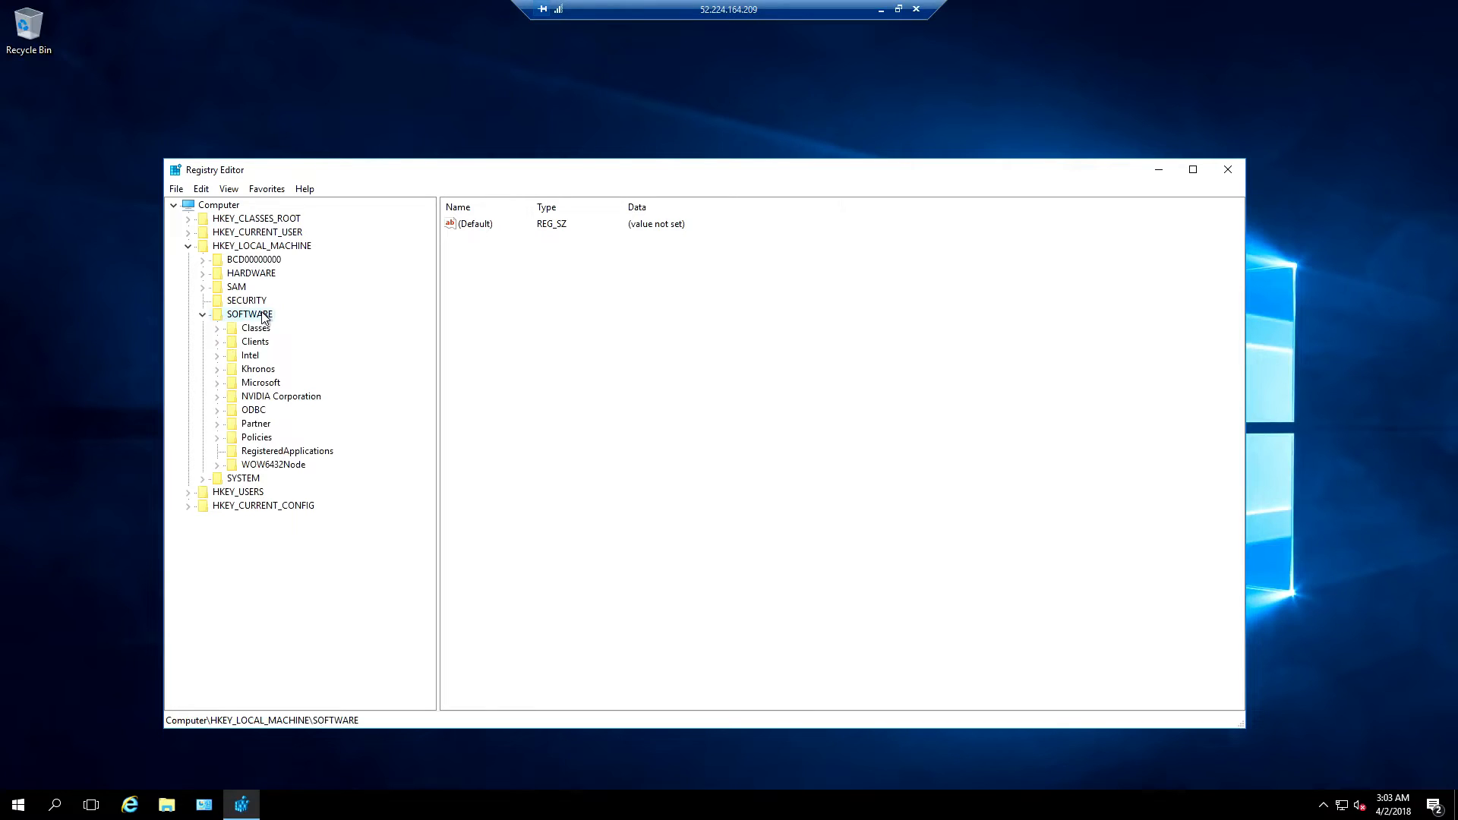
double_click(266, 438)
double_click(275, 452)
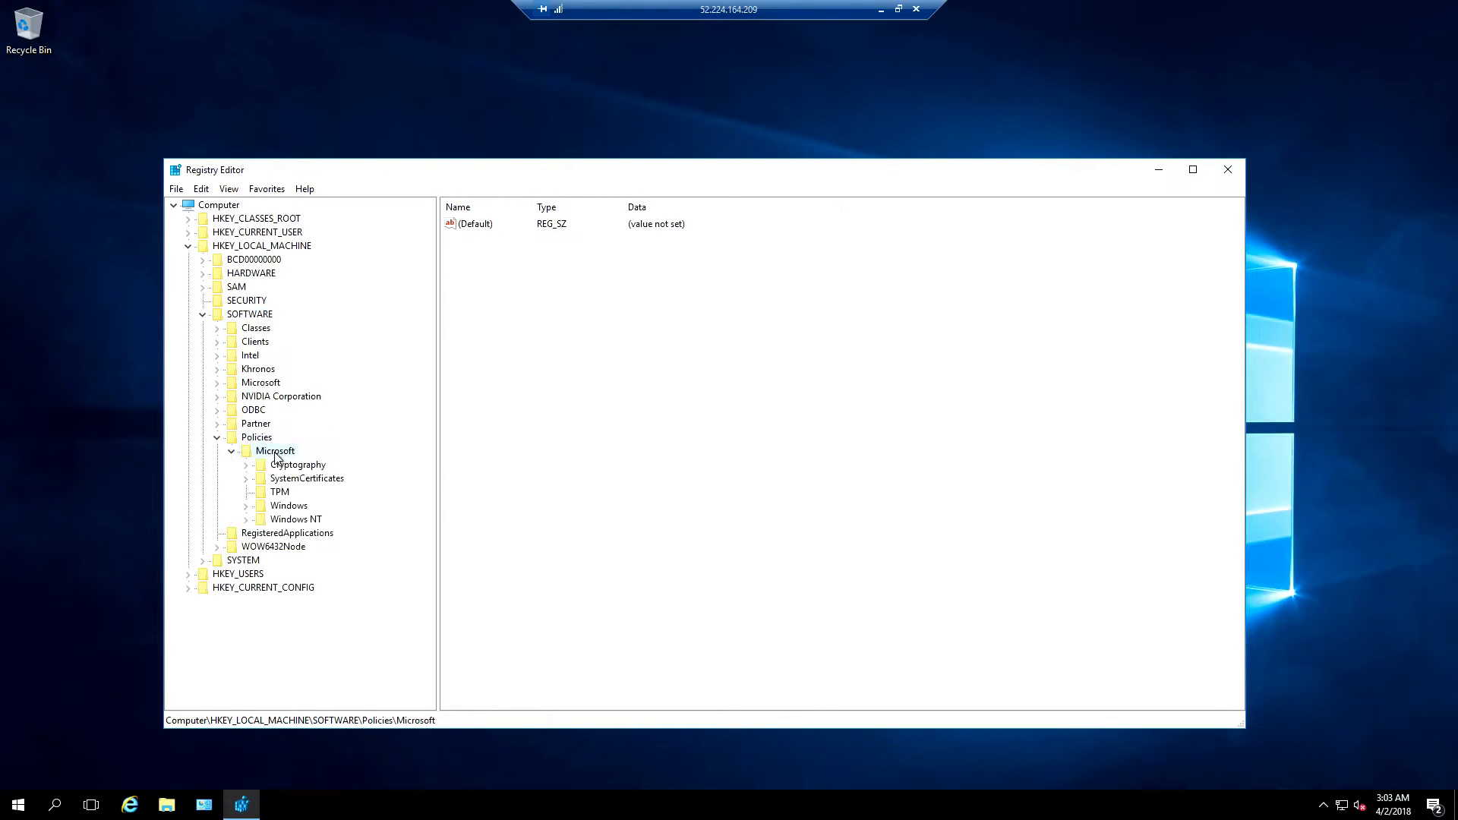
click(289, 507)
Create a new key named Personalization under the Windows key
right_click(288, 510)
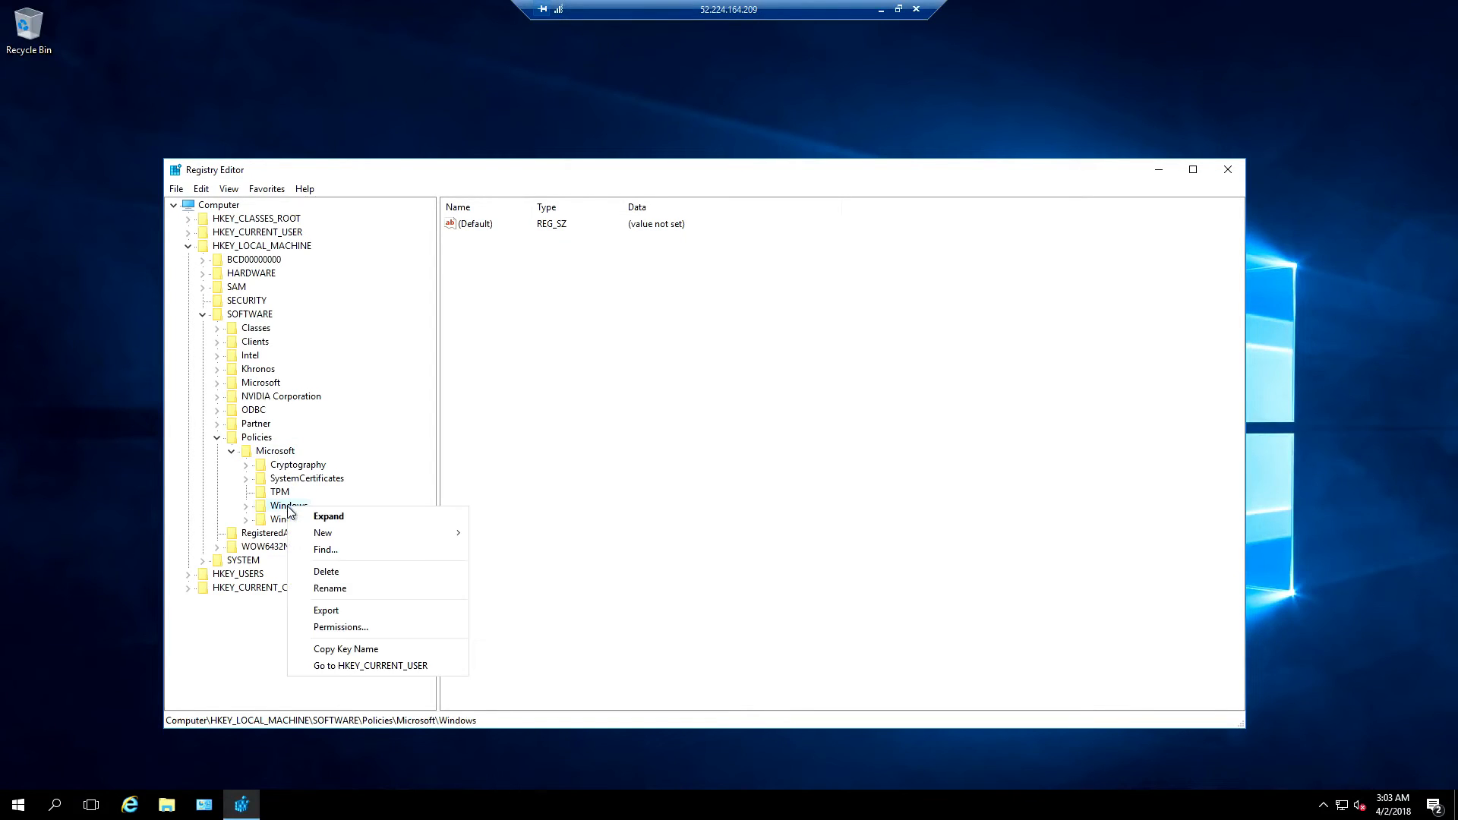
mouse_move(332, 534)
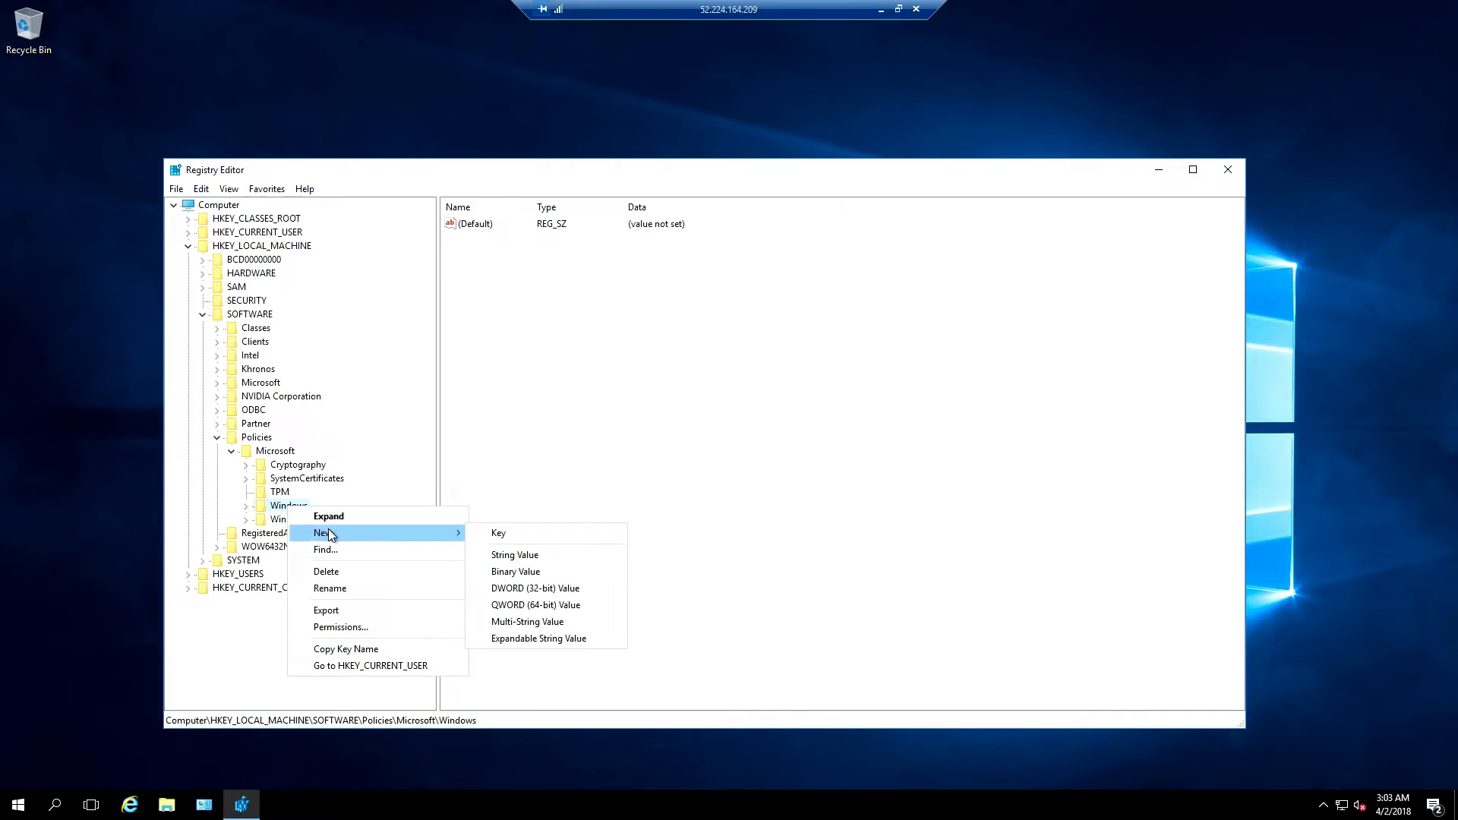
click(514, 535)
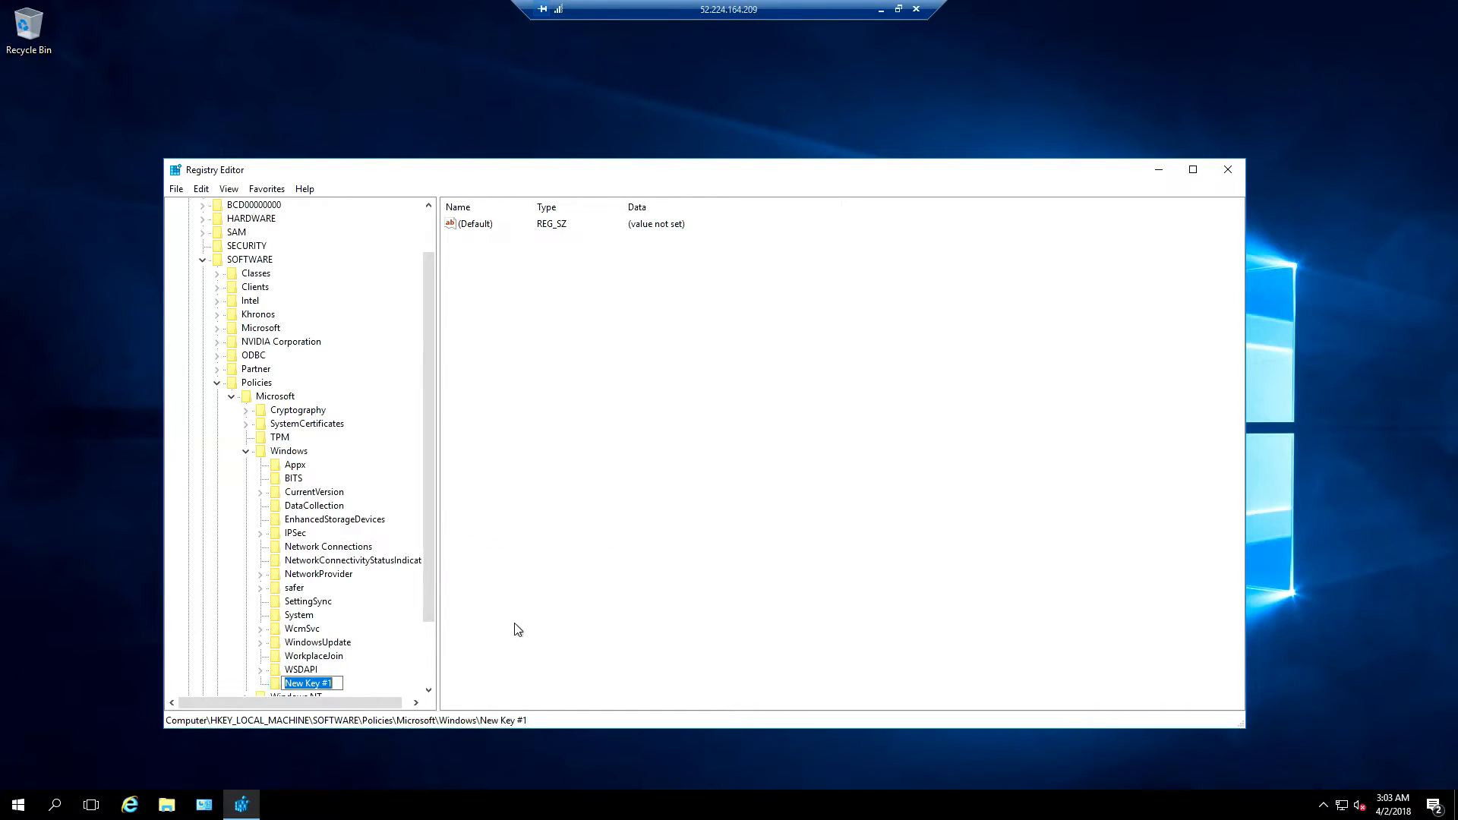
text(Personalization)
key(Return)
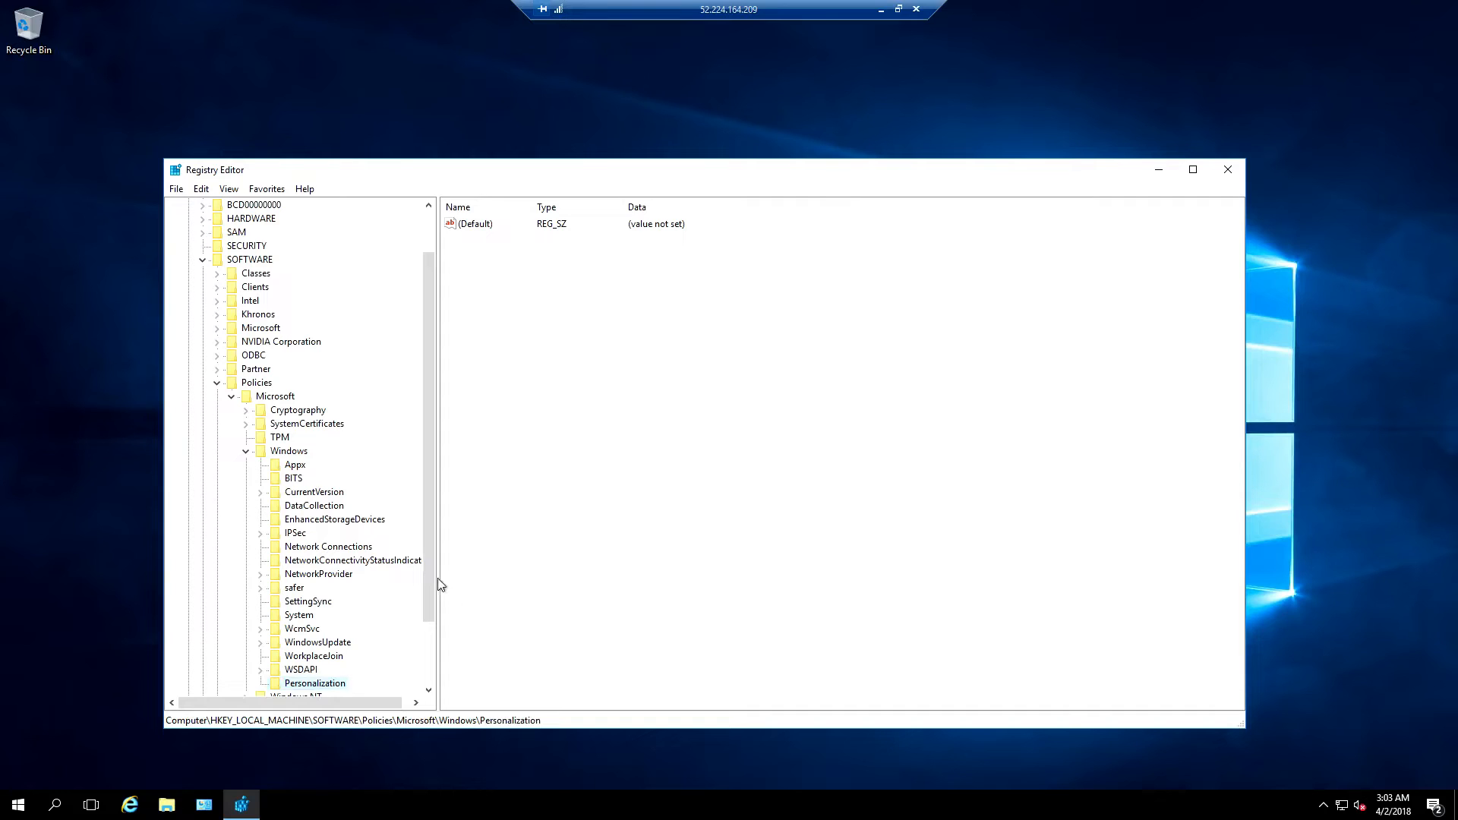
drag(431, 553, 428, 606)
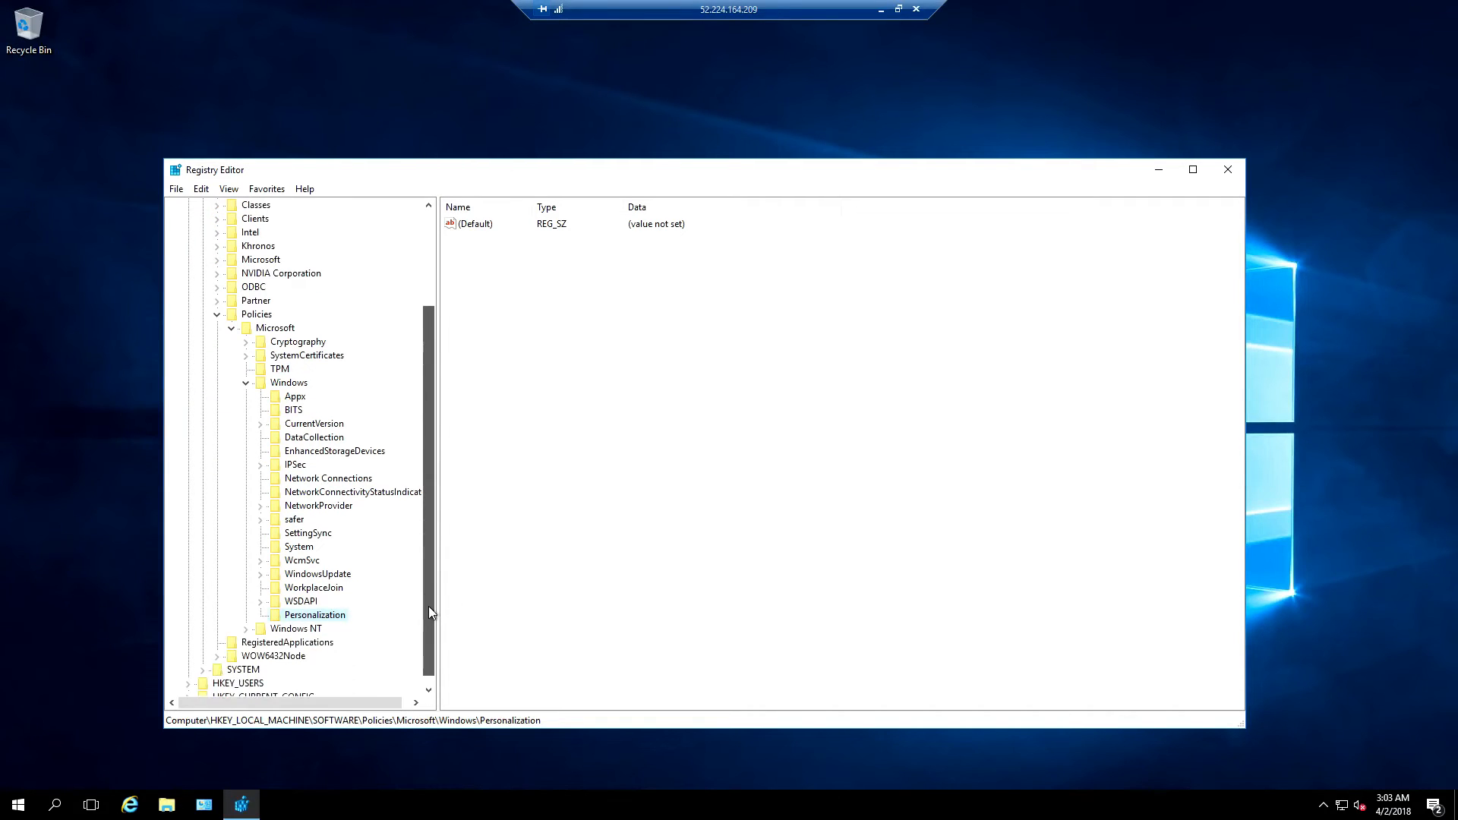
Add a NoLockScreen DWORD (32-bit) value with data 1 to Personalization, then close Registry Editor
right_click(325, 618)
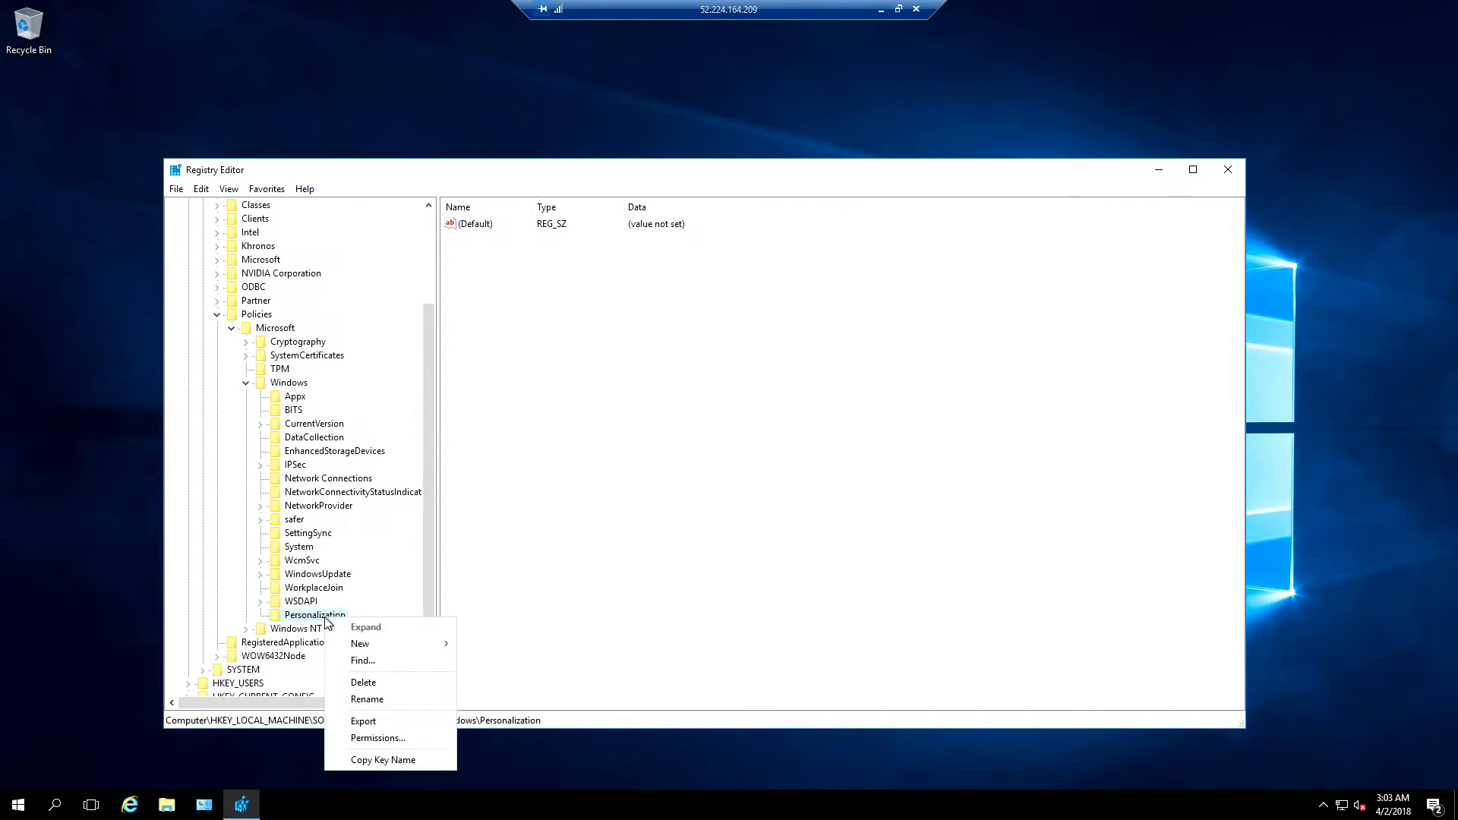
mouse_move(370, 645)
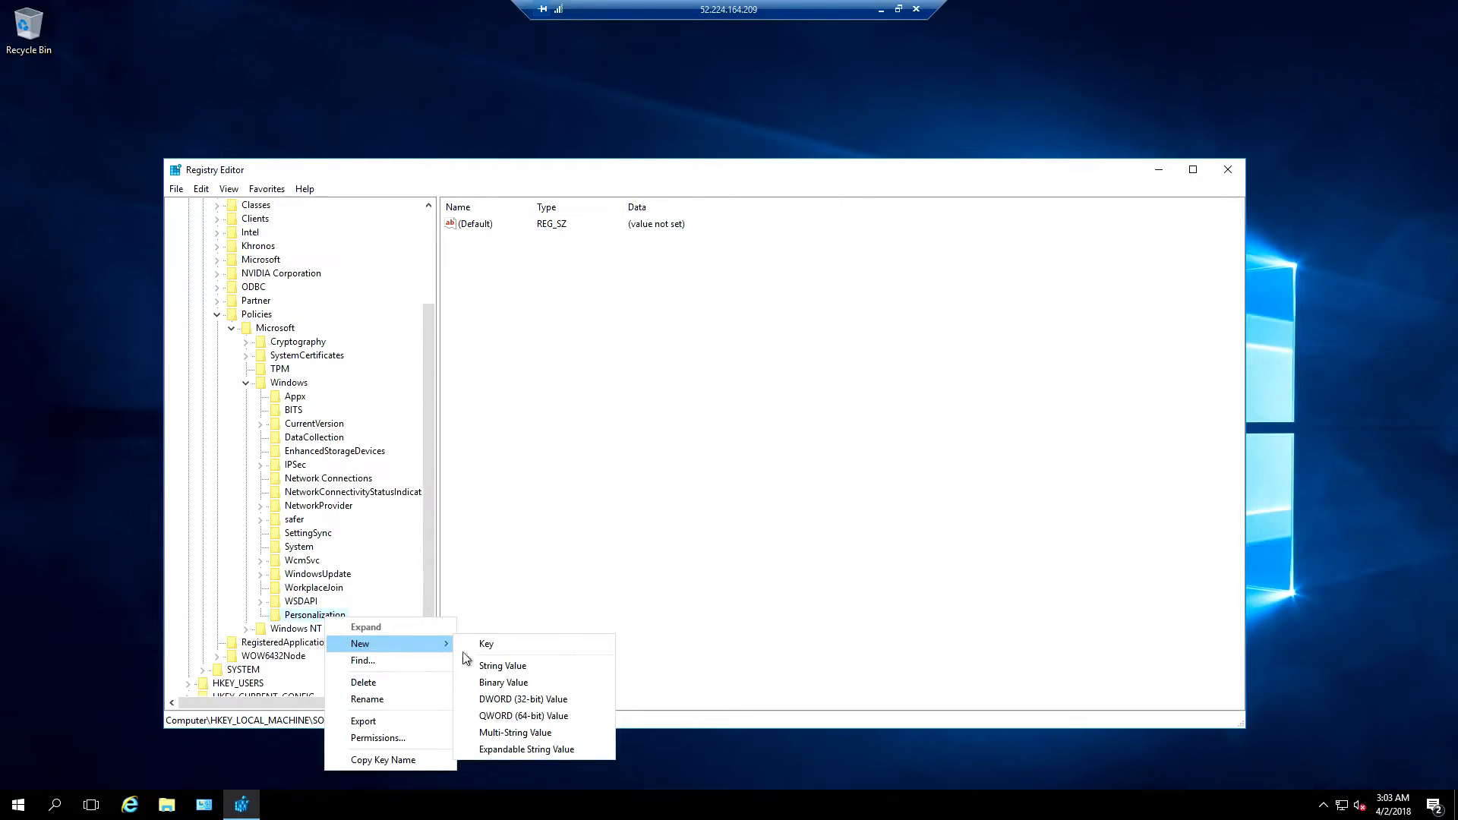
click(581, 700)
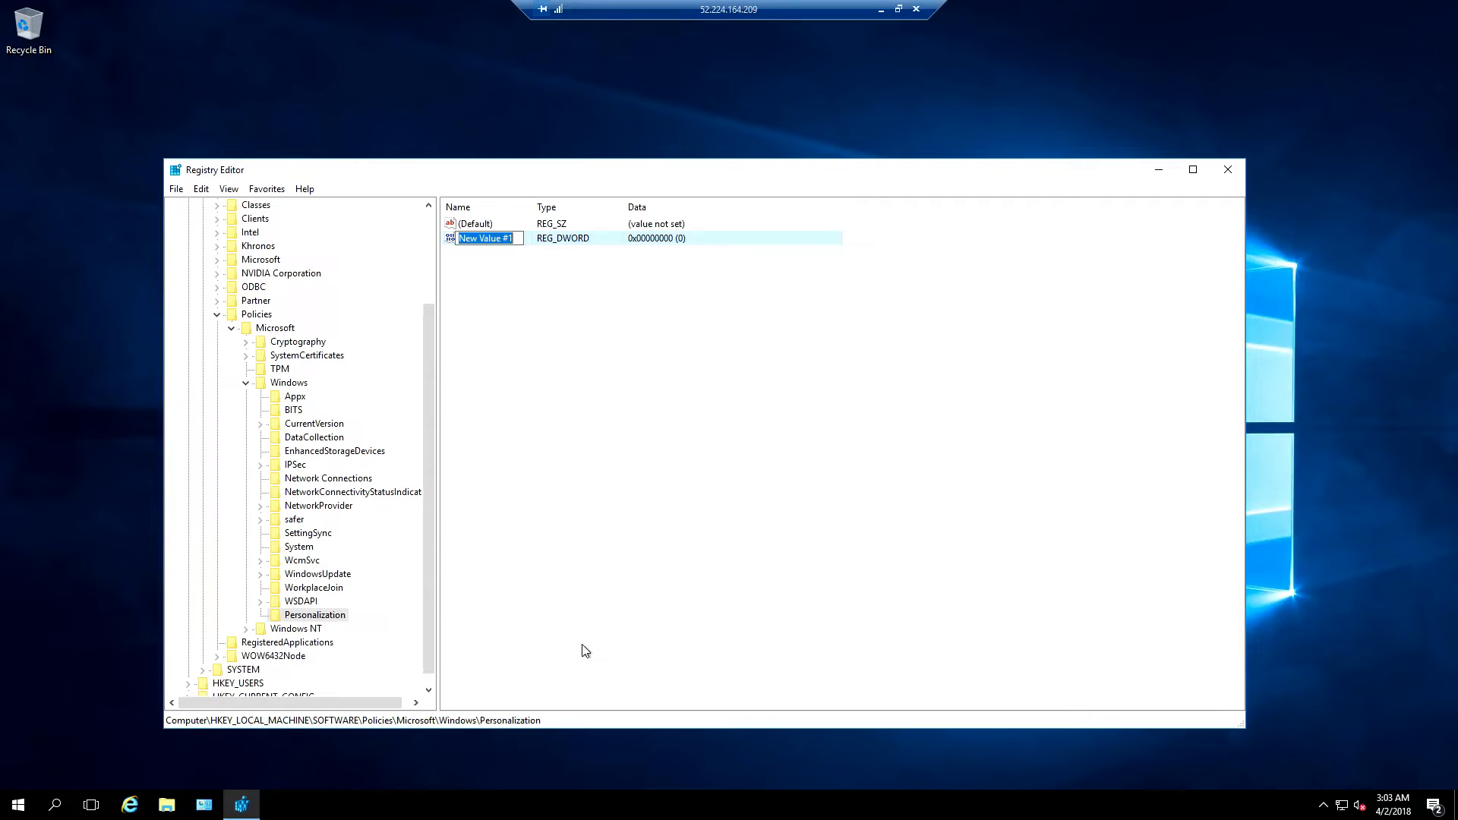
text(NoLockScreen)
key(Return)
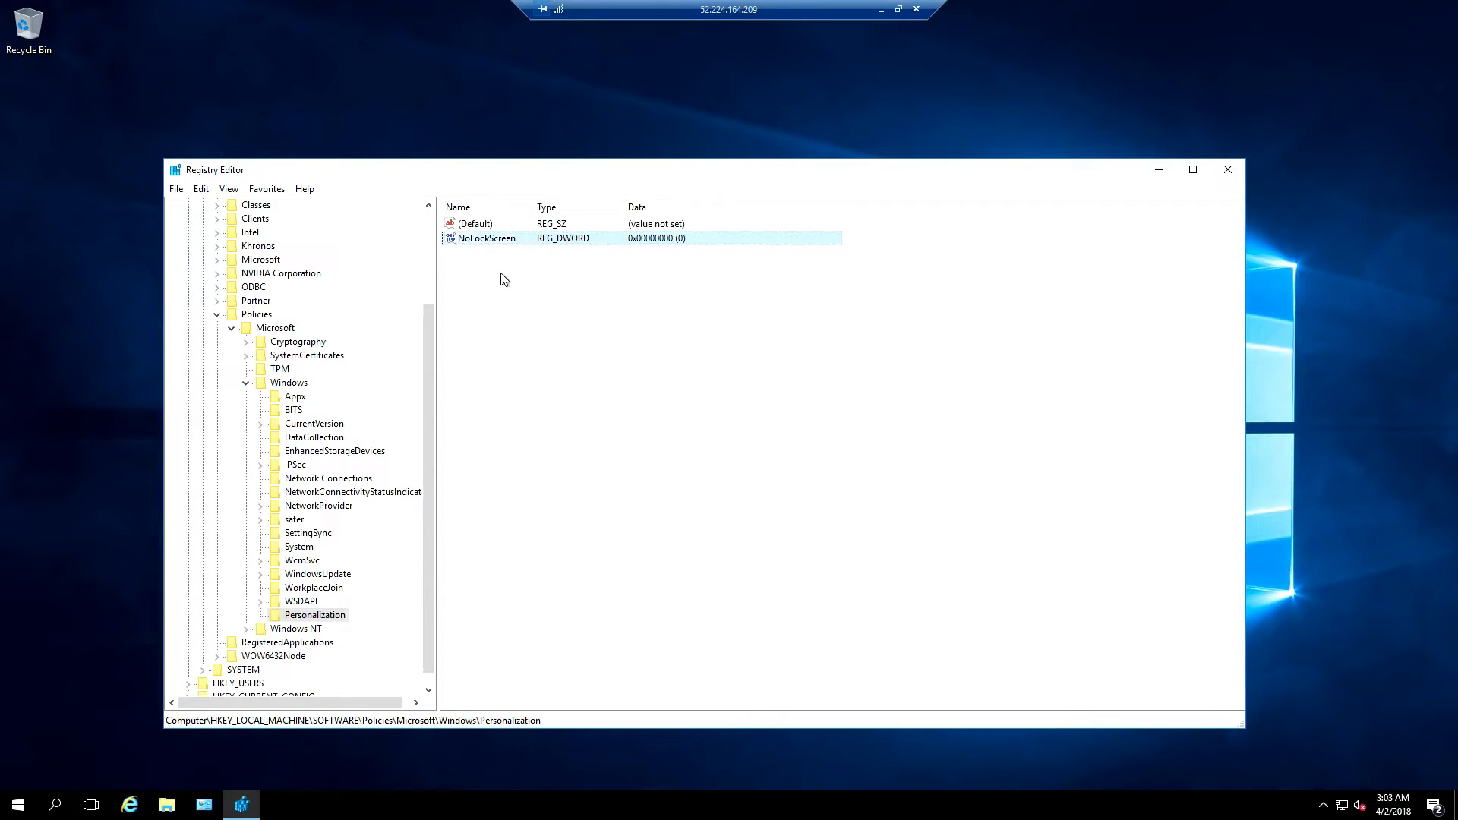
double_click(530, 244)
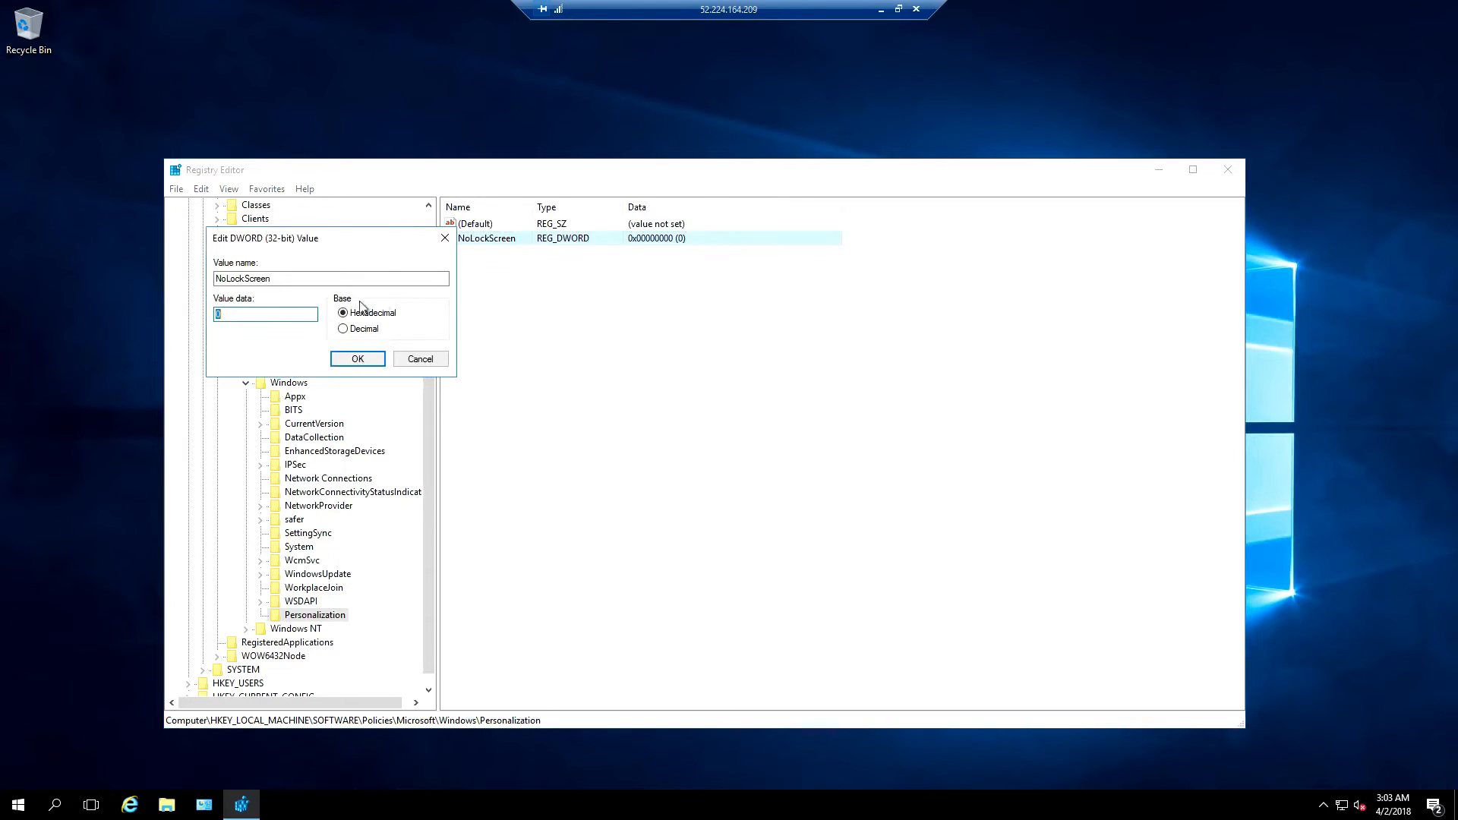
text(1)
click(357, 360)
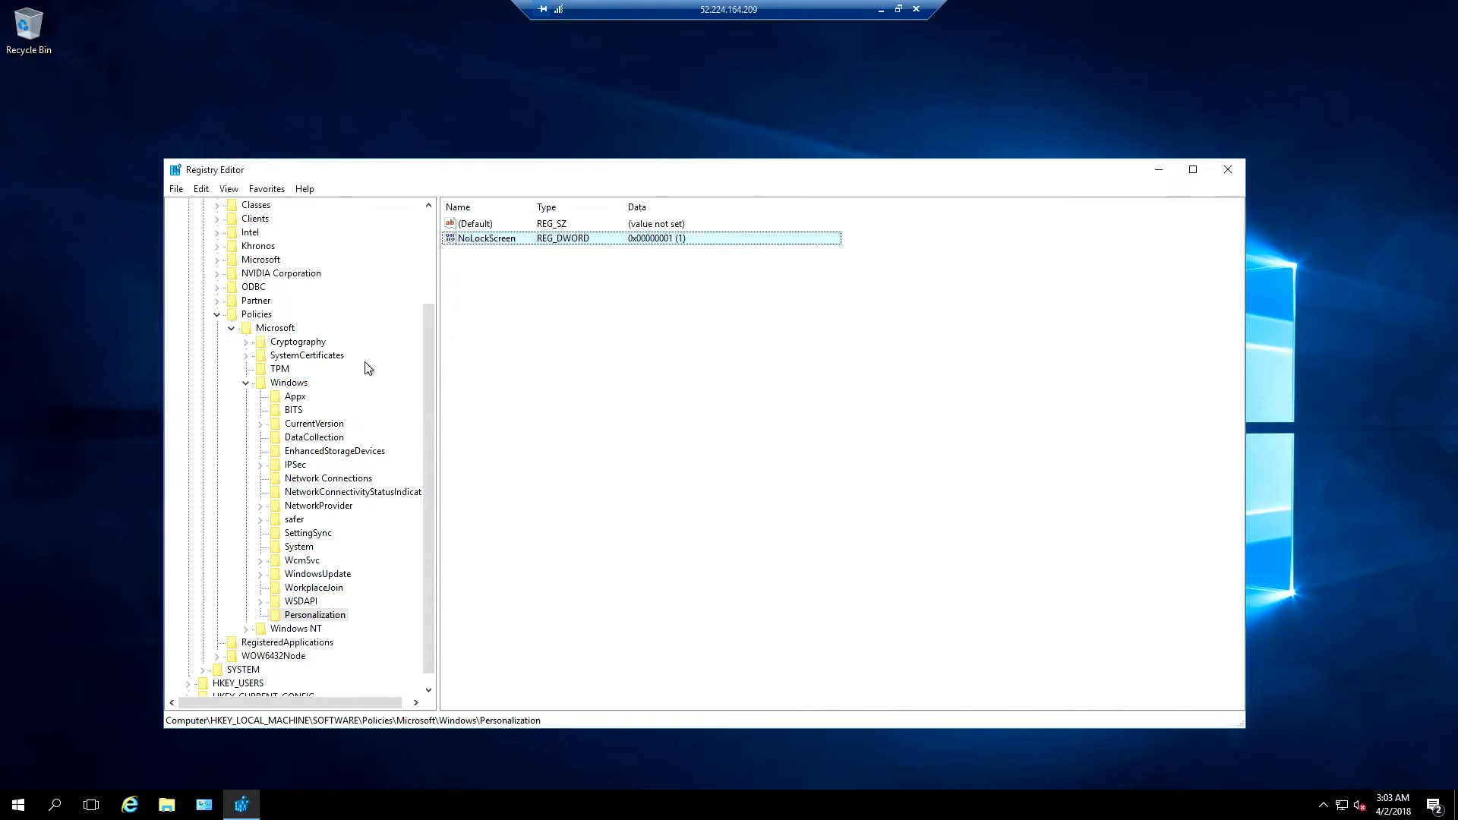
click(1228, 172)
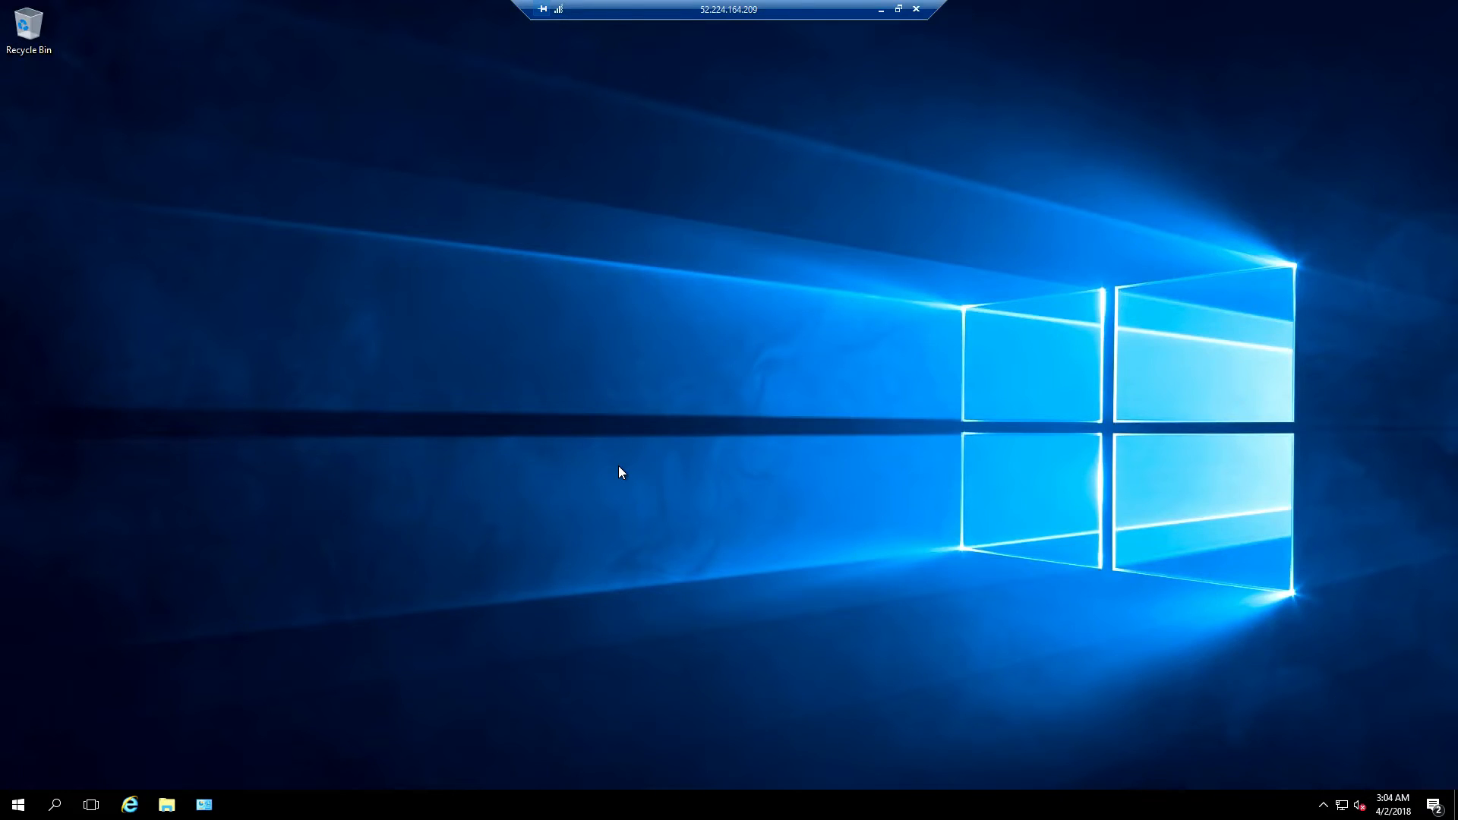
Open Services from the Windows search and maximize its window
click(54, 804)
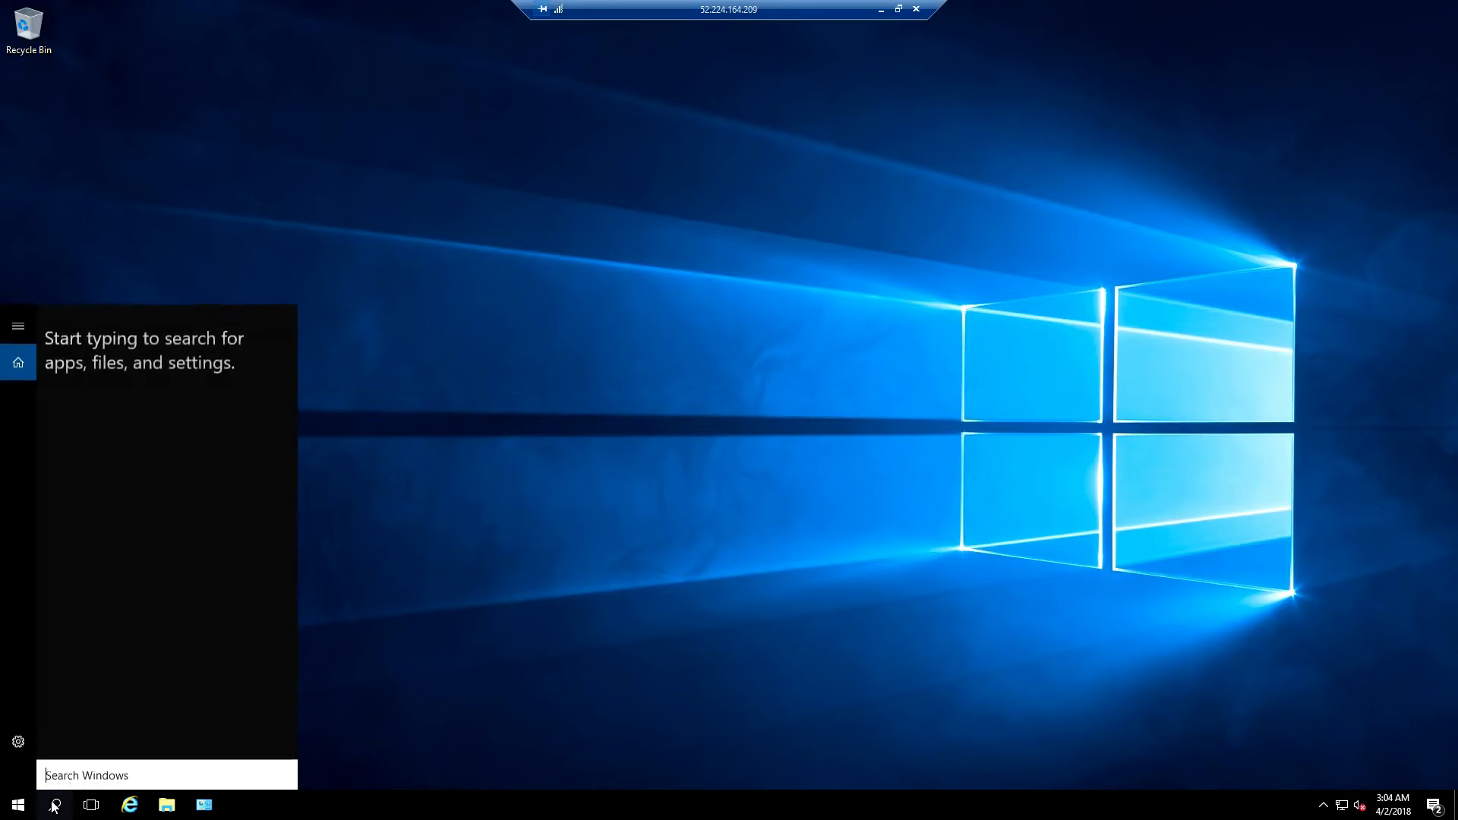
text(services)
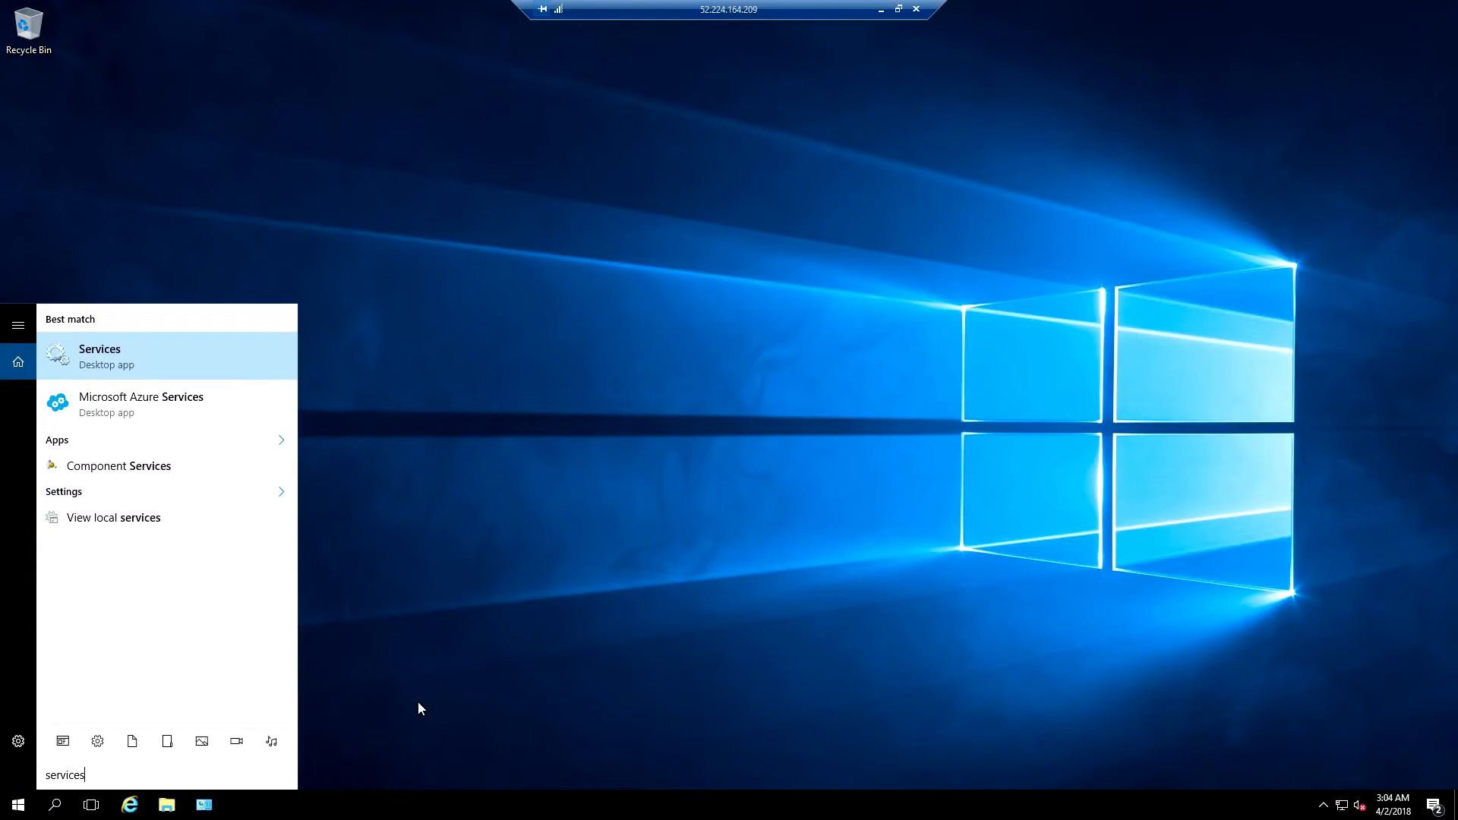
click(189, 350)
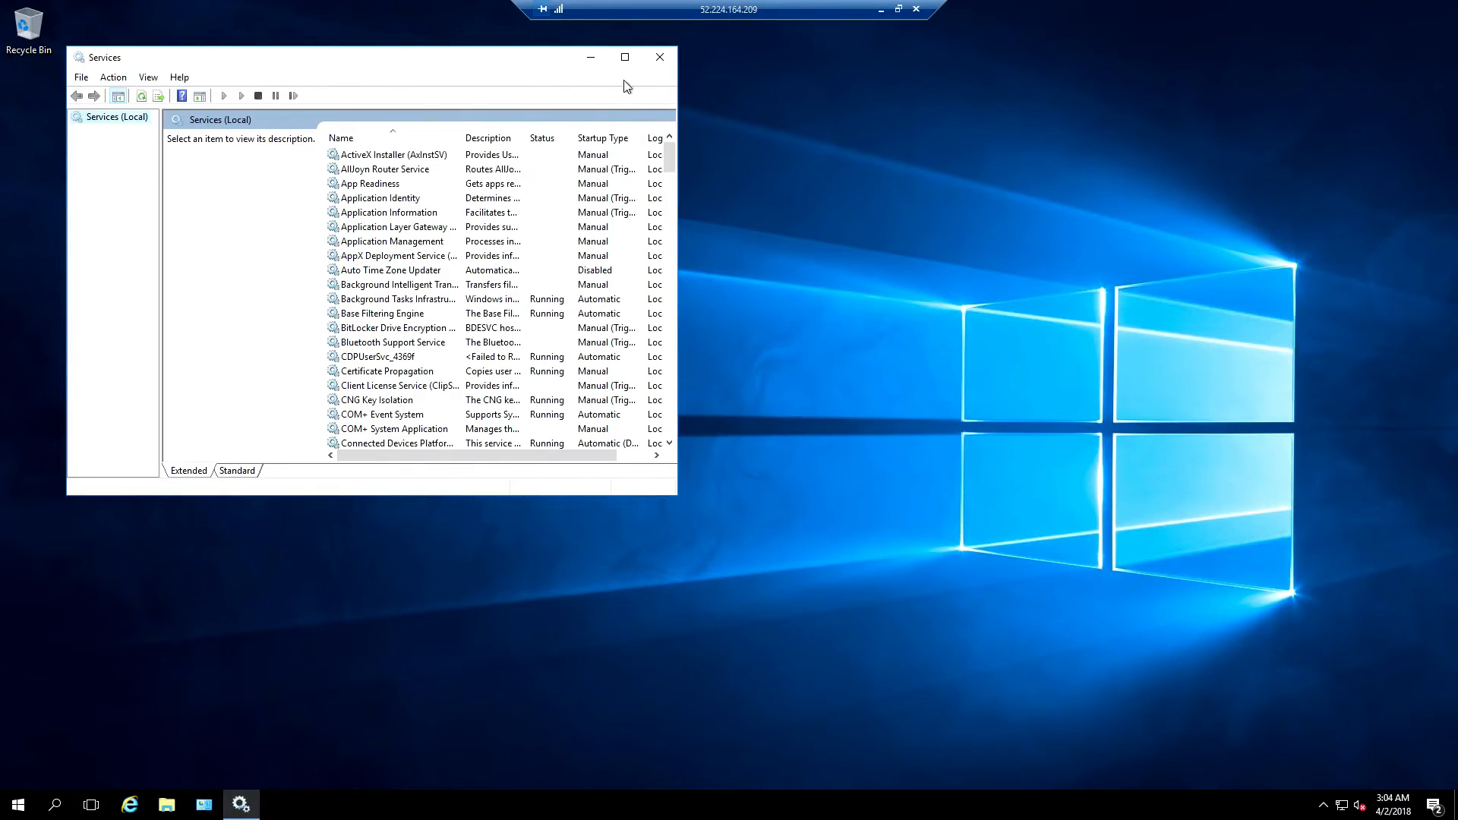
click(625, 58)
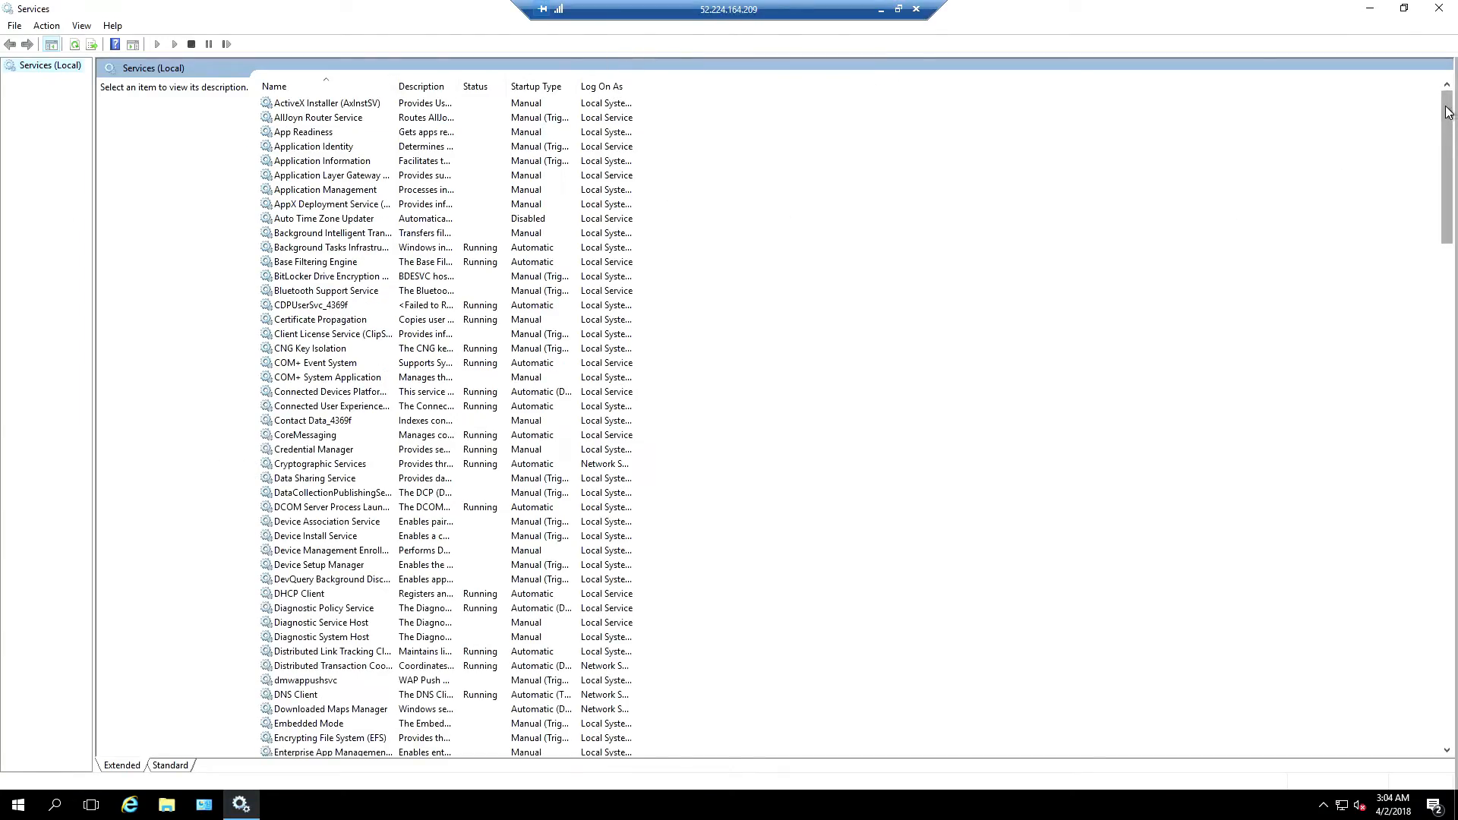
drag(1448, 112, 1197, 593)
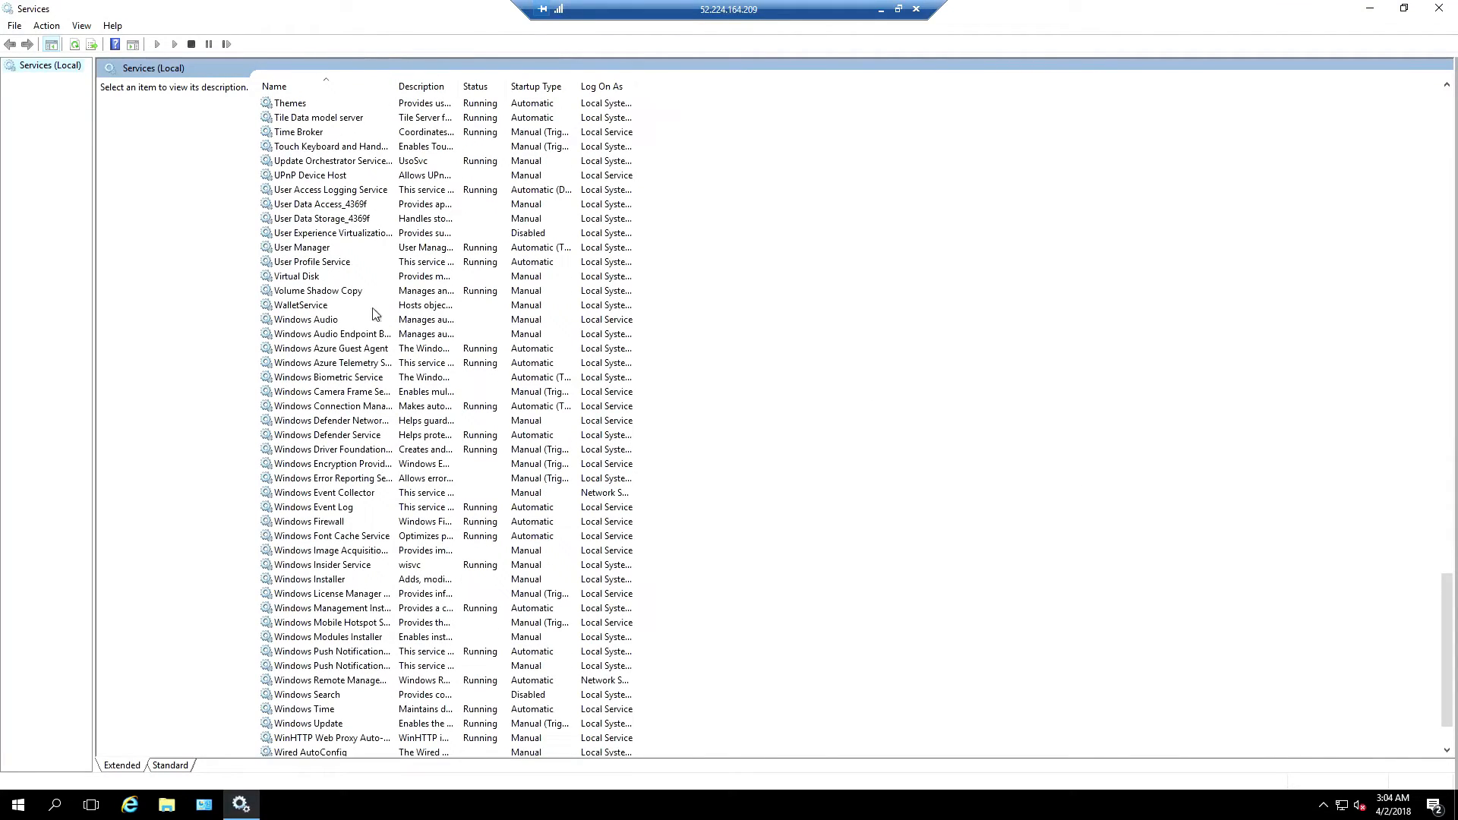
Set Windows Audio to Automatic startup, start it, apply, and close Services
double_click(299, 322)
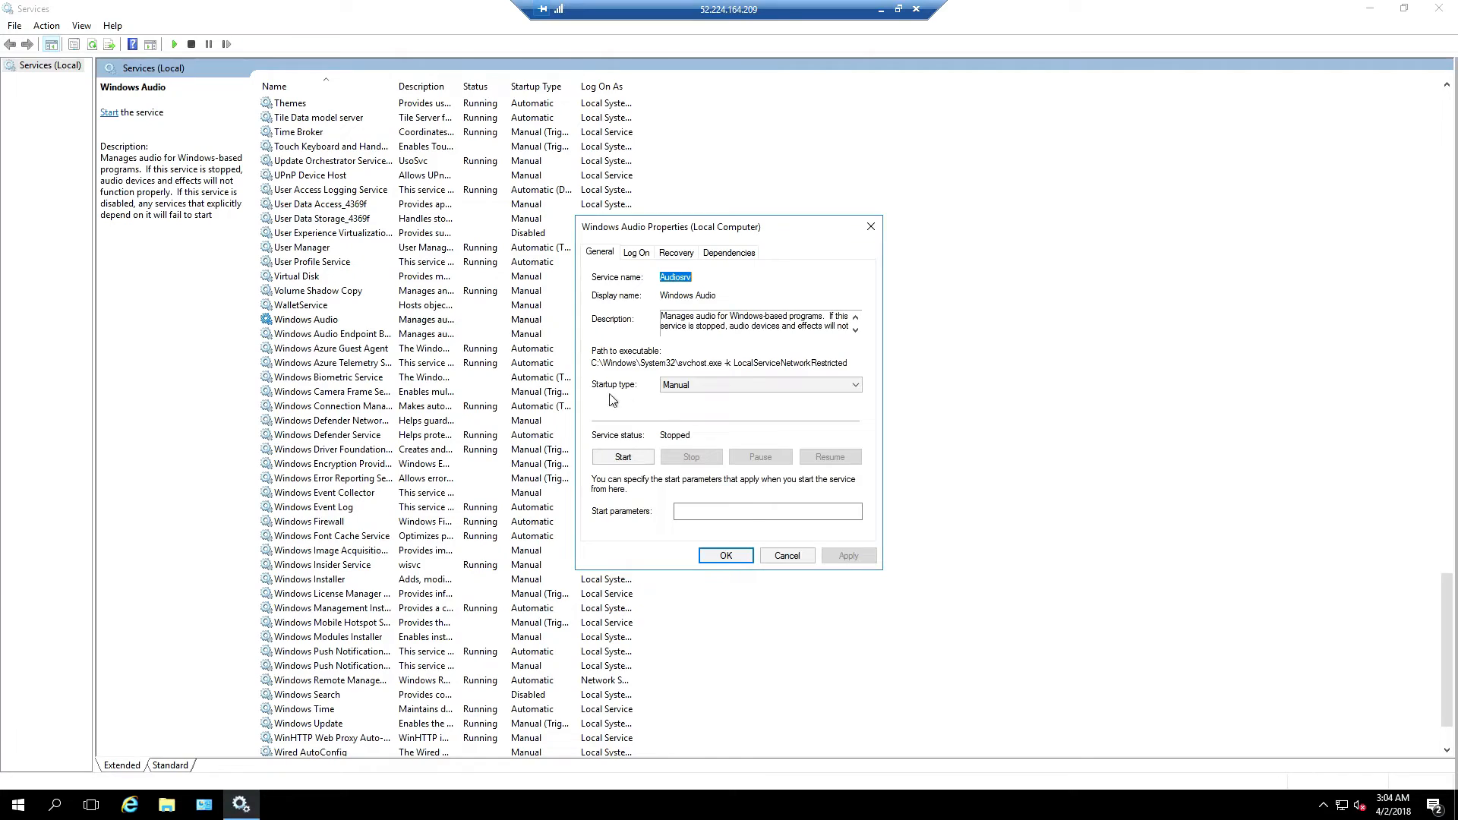
click(775, 388)
click(706, 409)
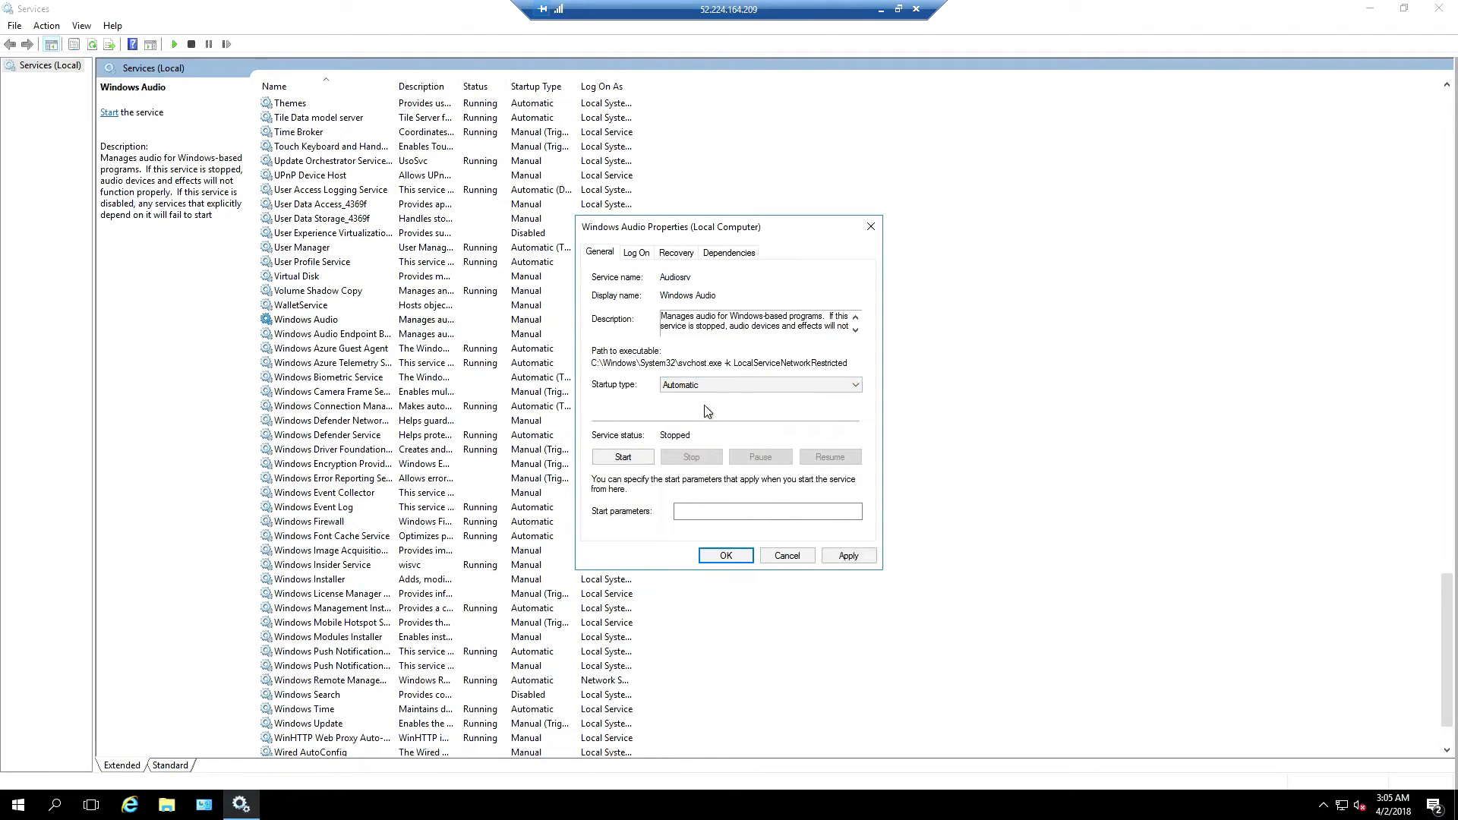
click(612, 458)
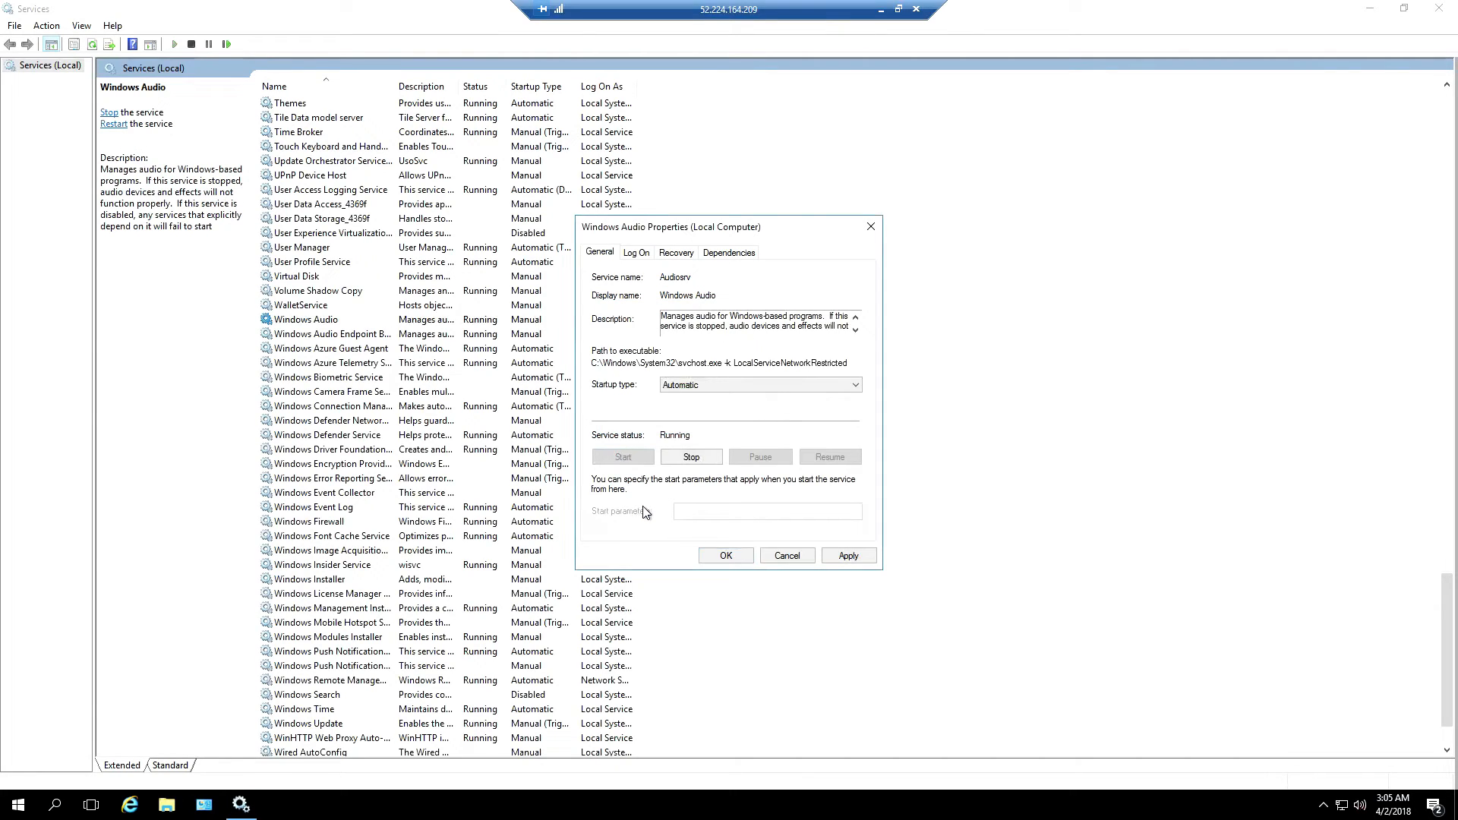
click(849, 556)
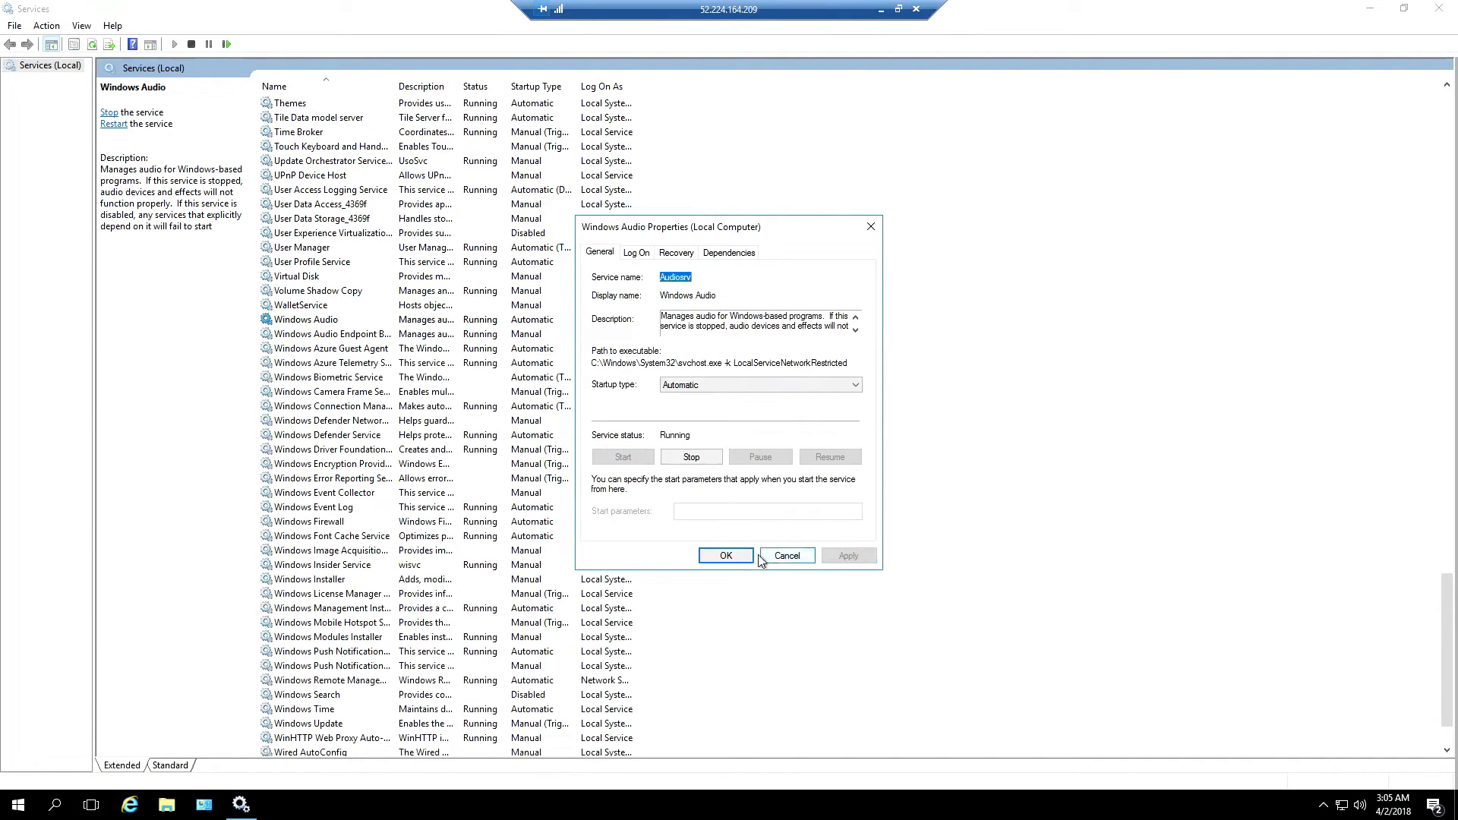
click(726, 557)
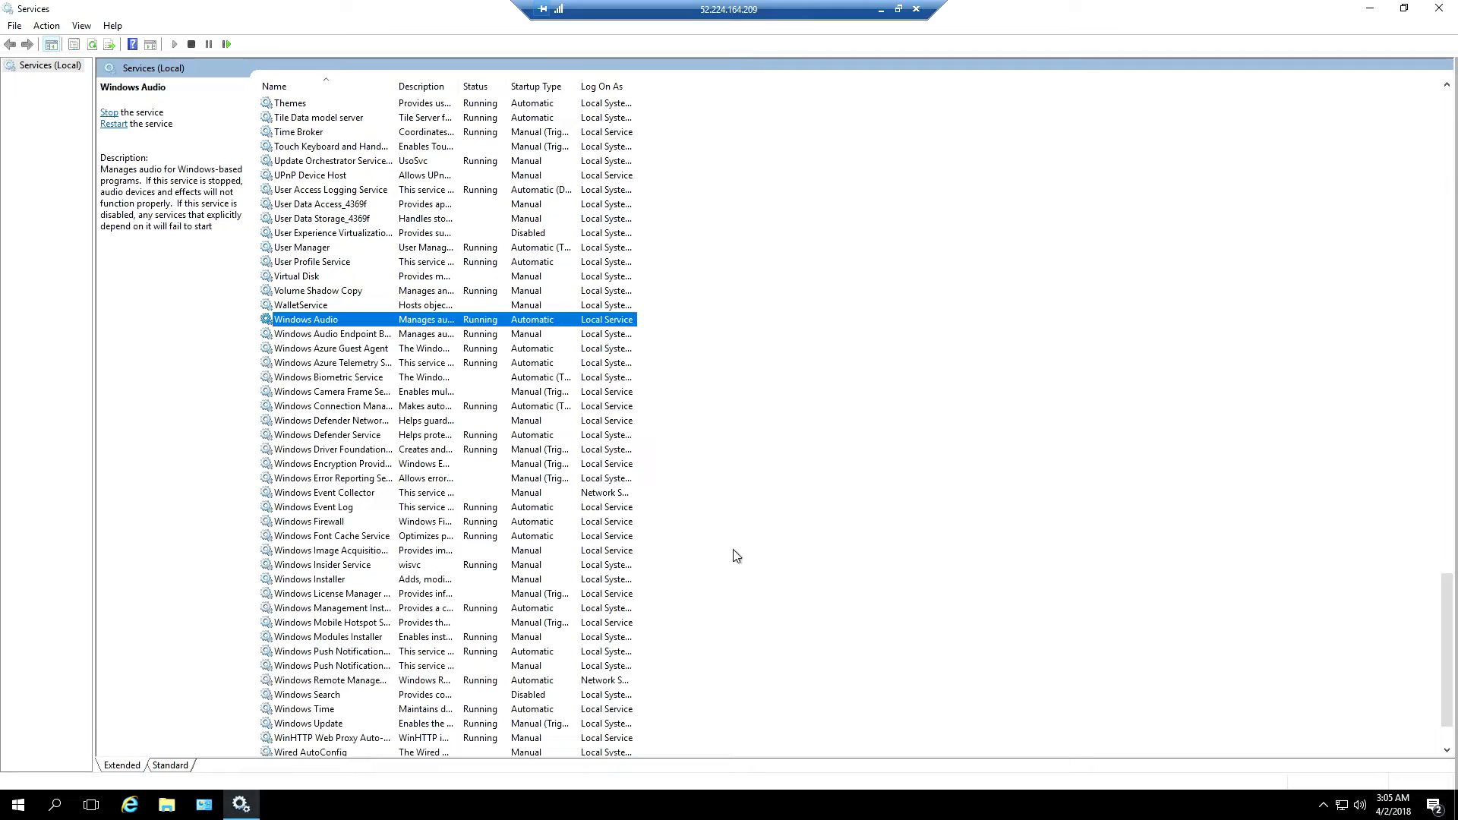
click(1438, 11)
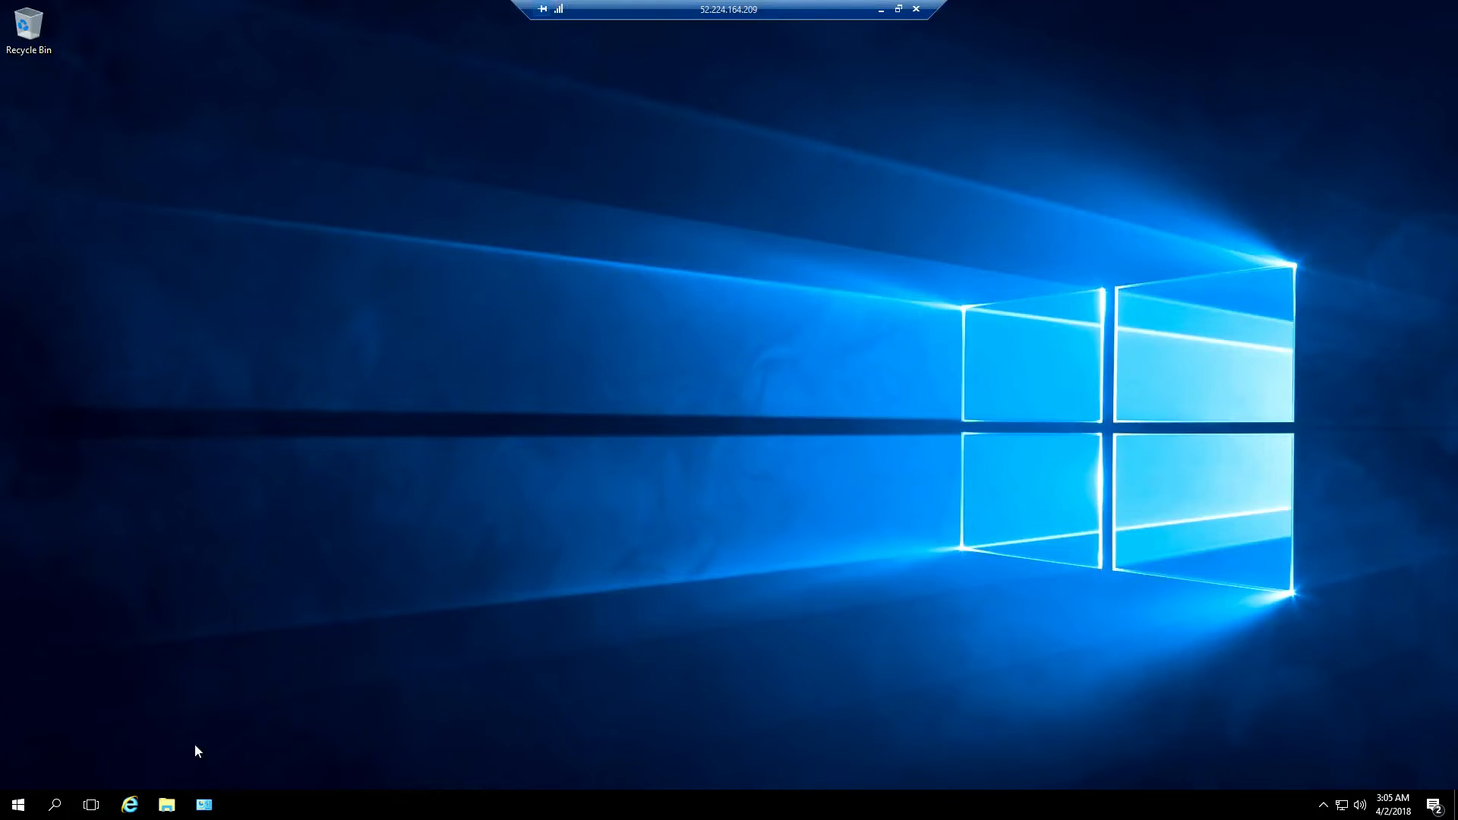
Search the web for 'Virtual Au' in Internet Explorer and open the VB-Audio Virtual Apps result
click(129, 804)
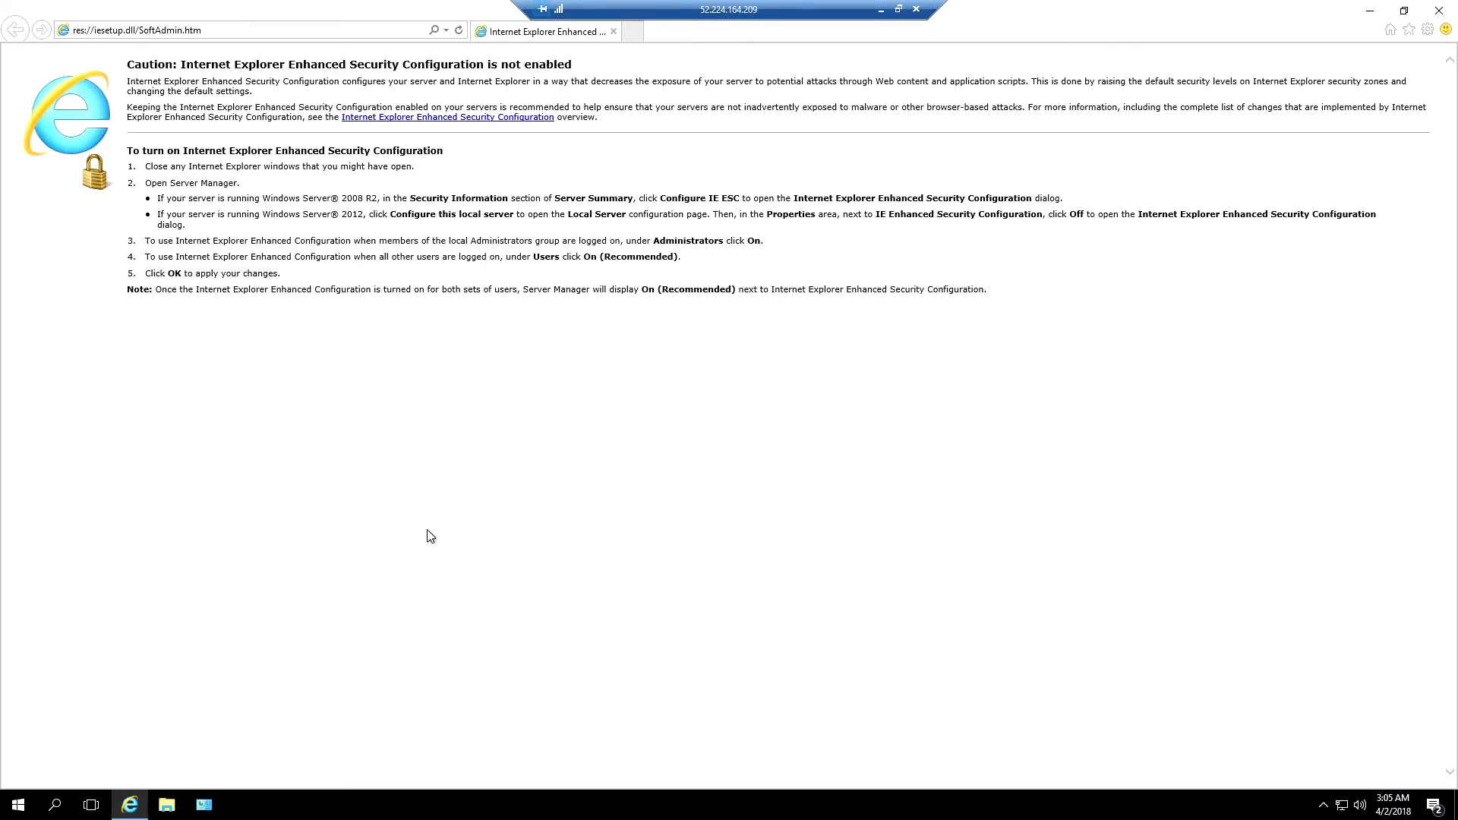
click(245, 26)
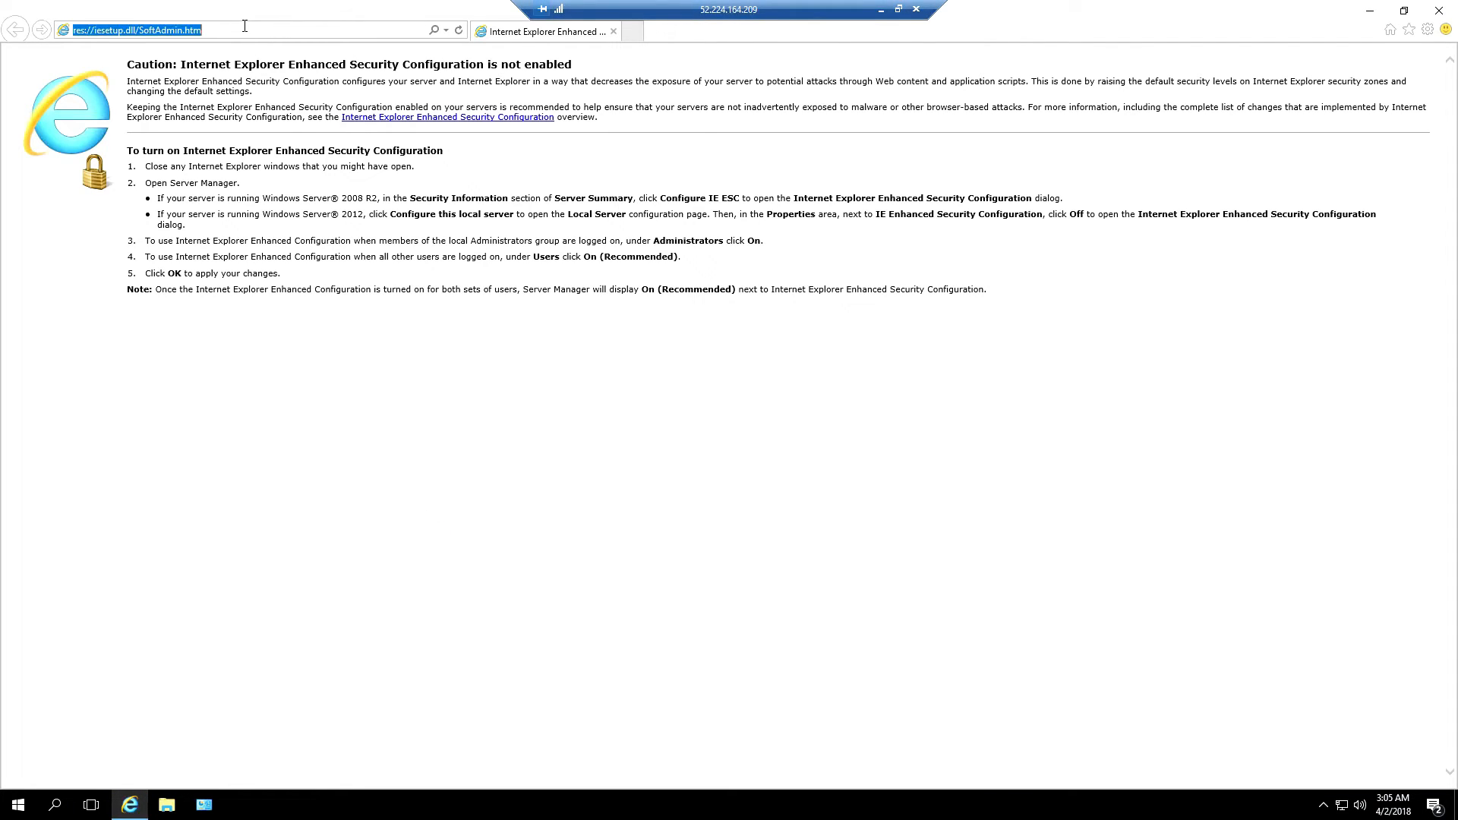
text(Virtual Audio Cable)
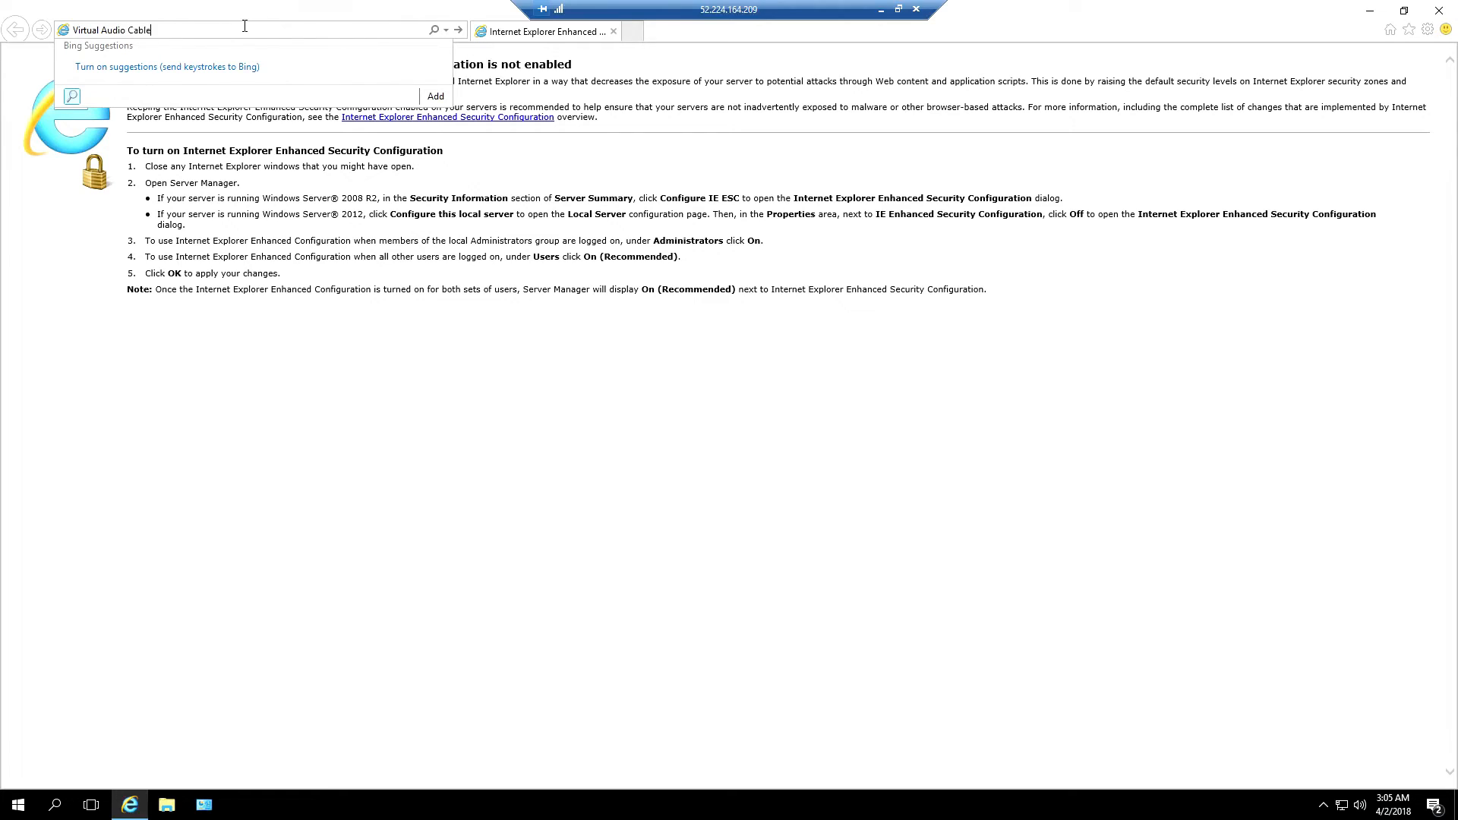
key(Return)
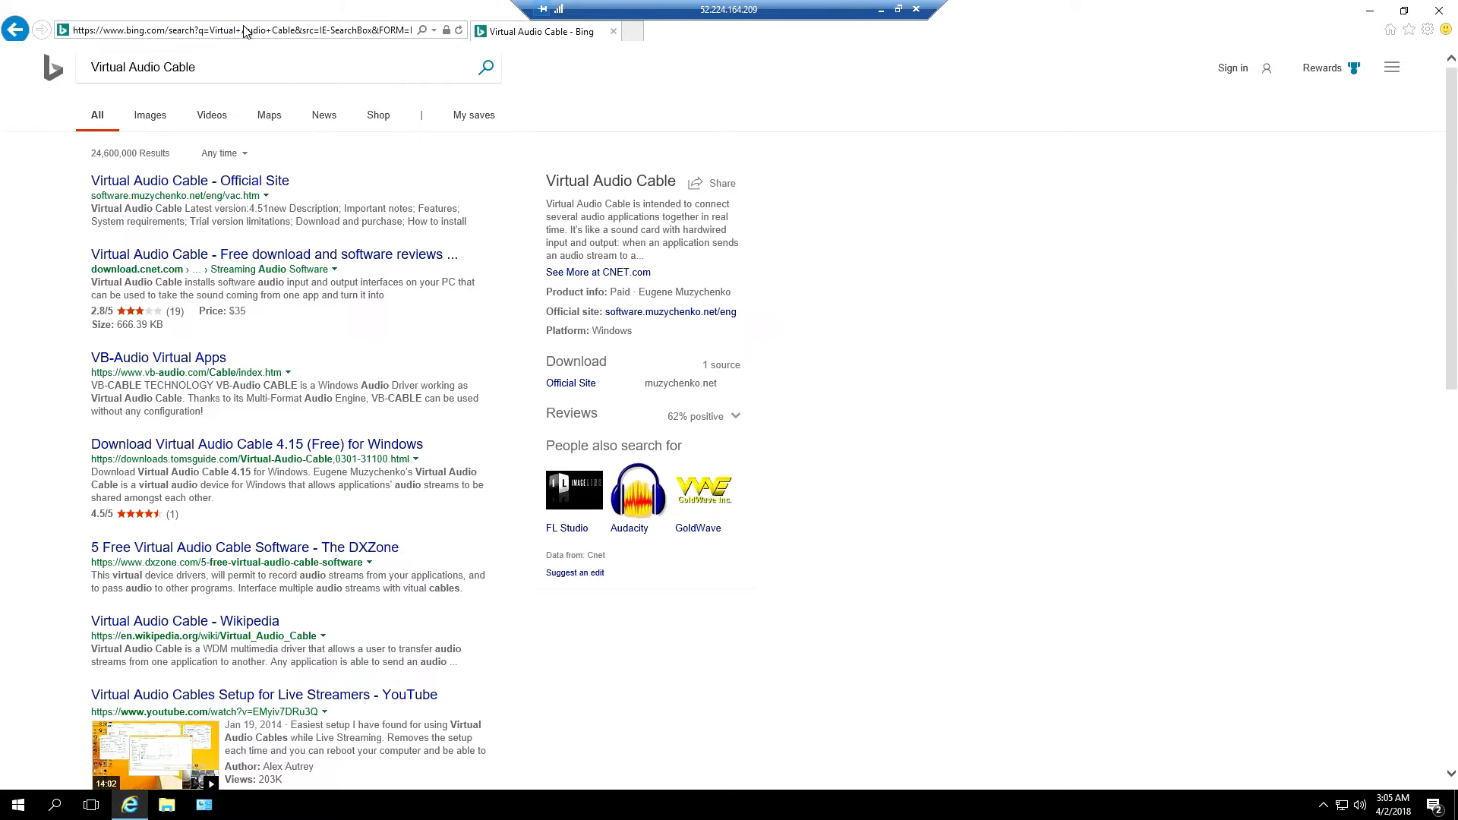
scroll(50, 410, down, 4)
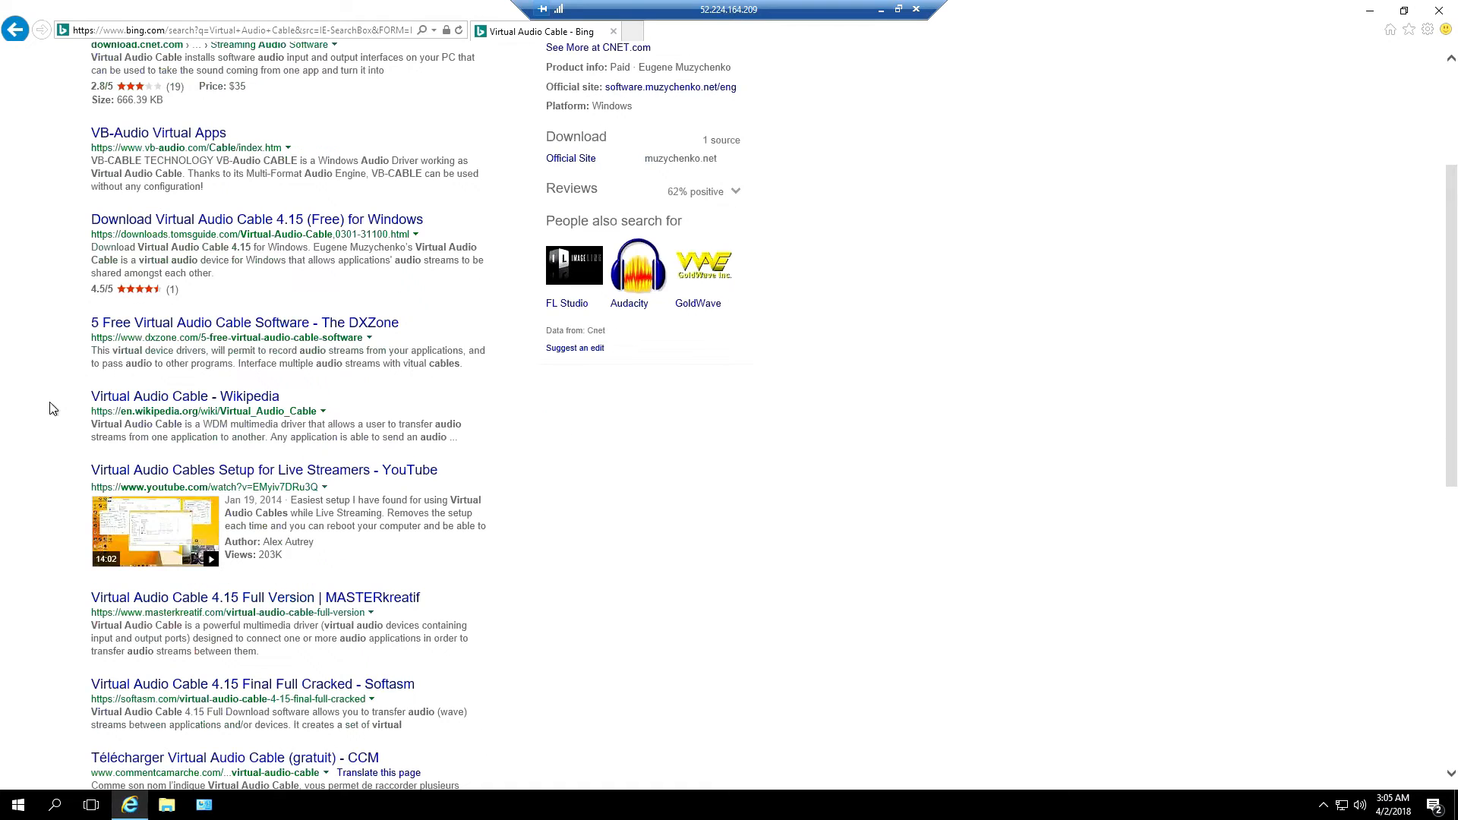
scroll(50, 409, down, 1)
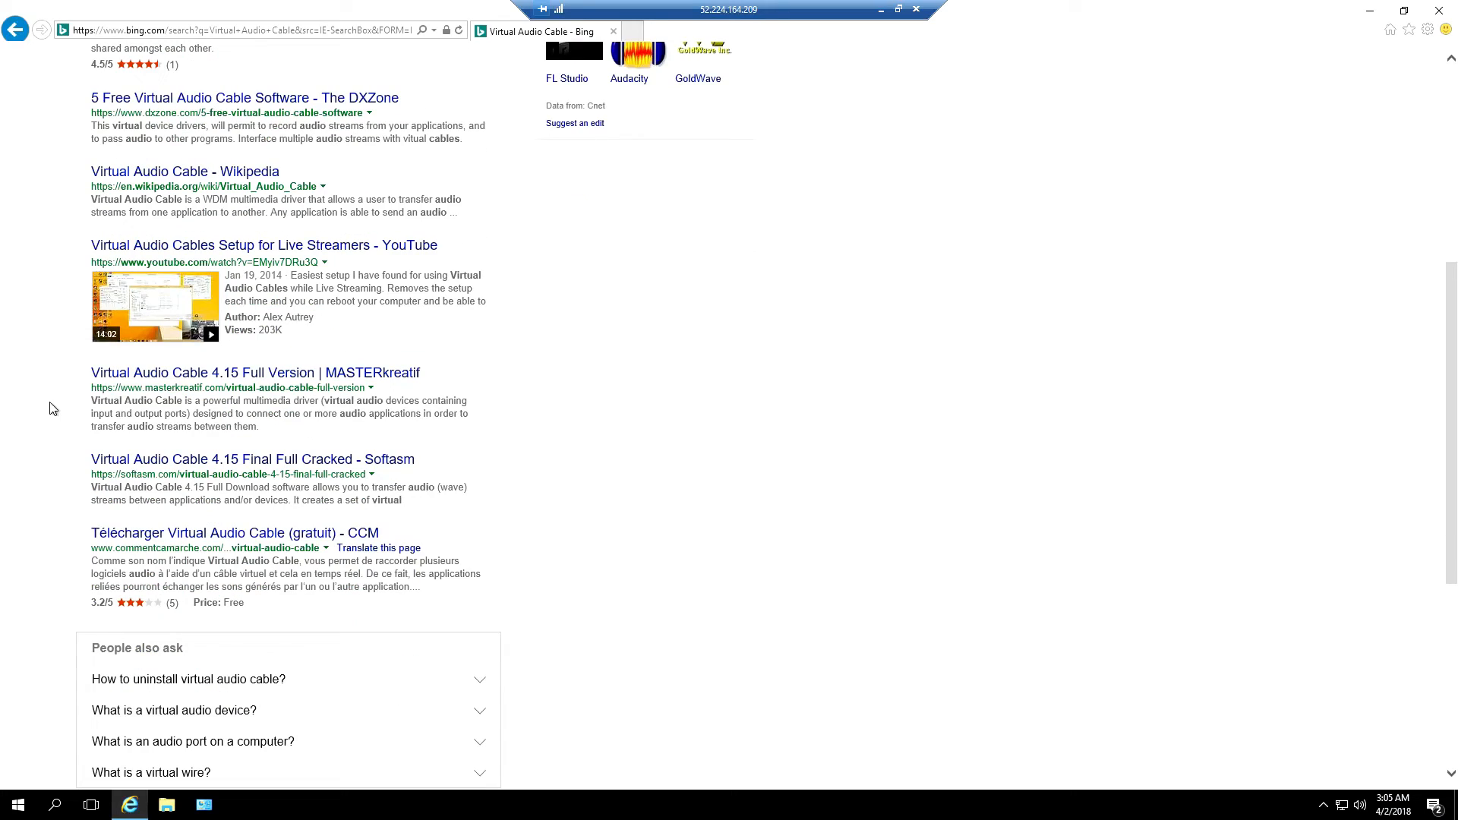
scroll(53, 409, up, 3)
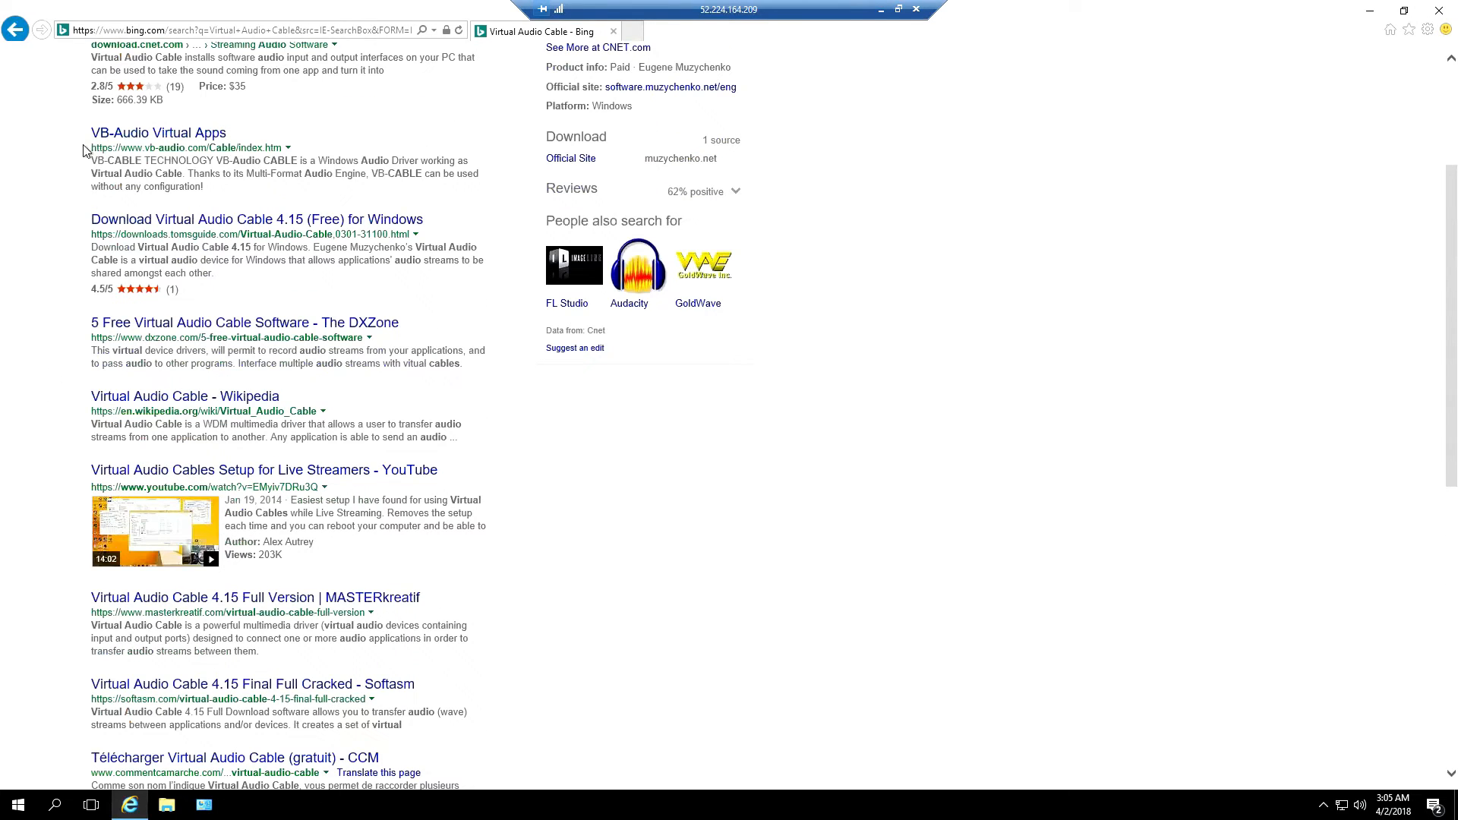
click(179, 137)
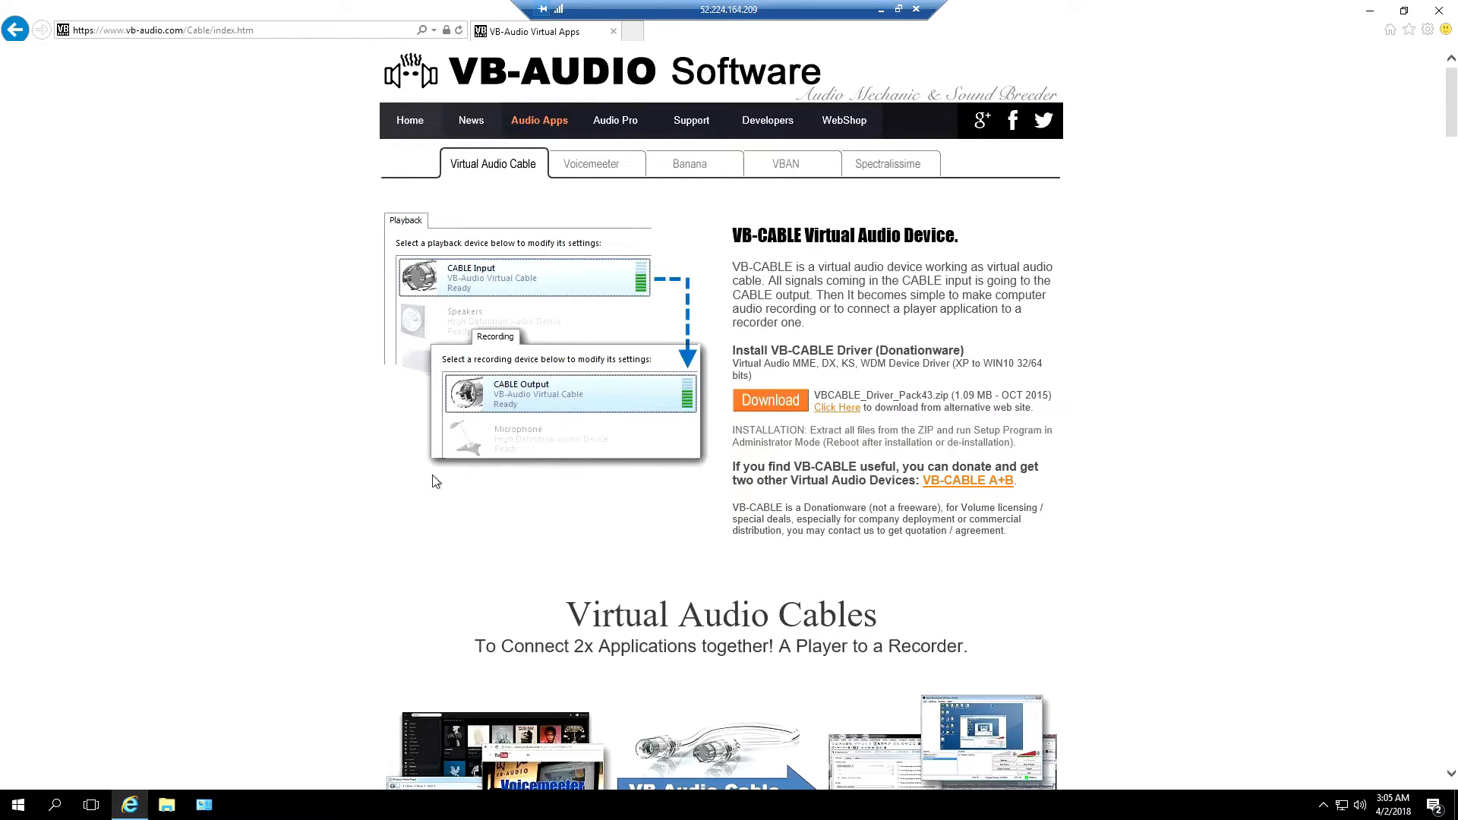
Save the VB-CABLE driver pack zip and open the downloaded archive
click(765, 403)
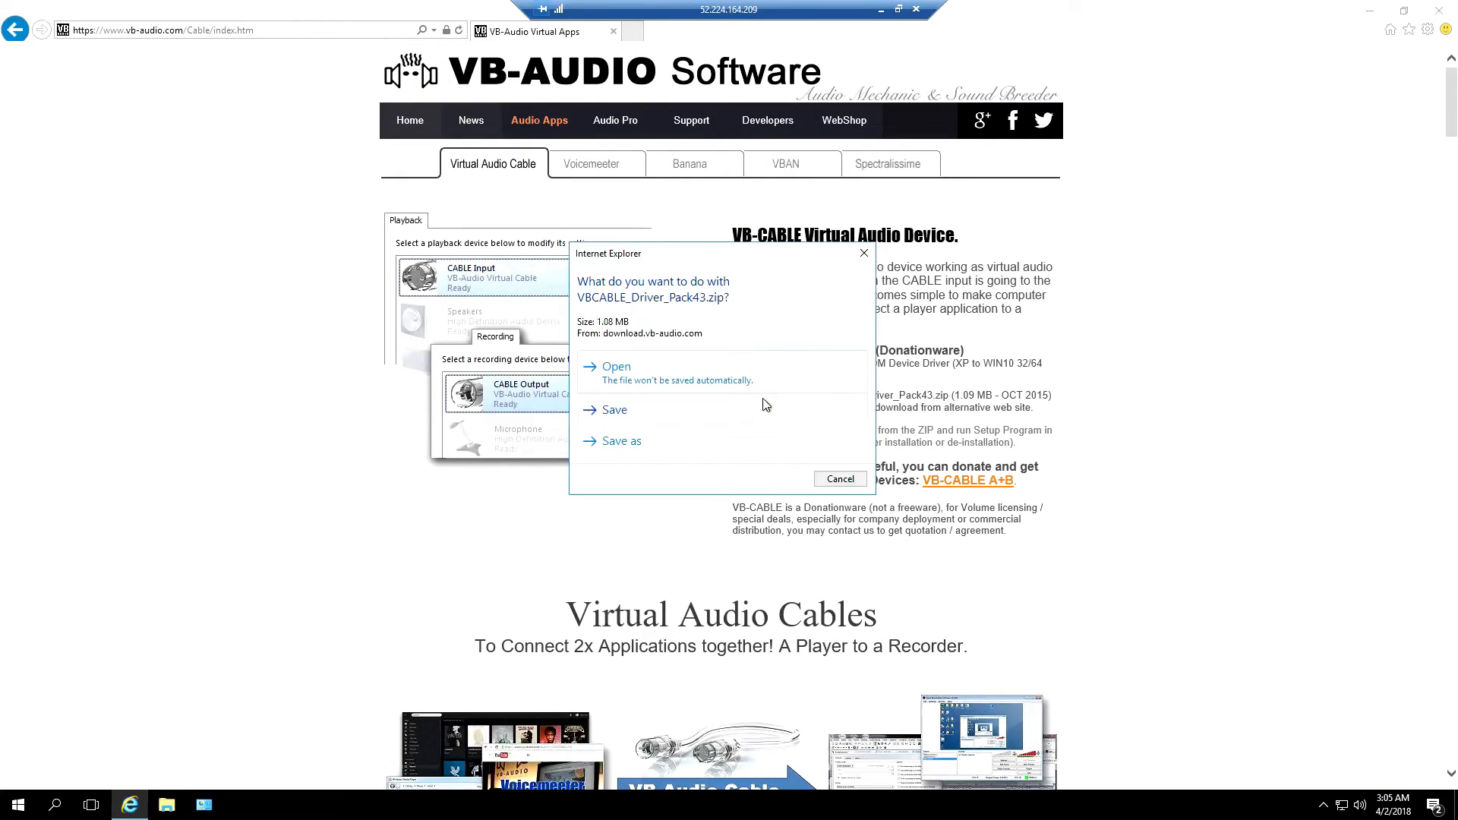
click(660, 414)
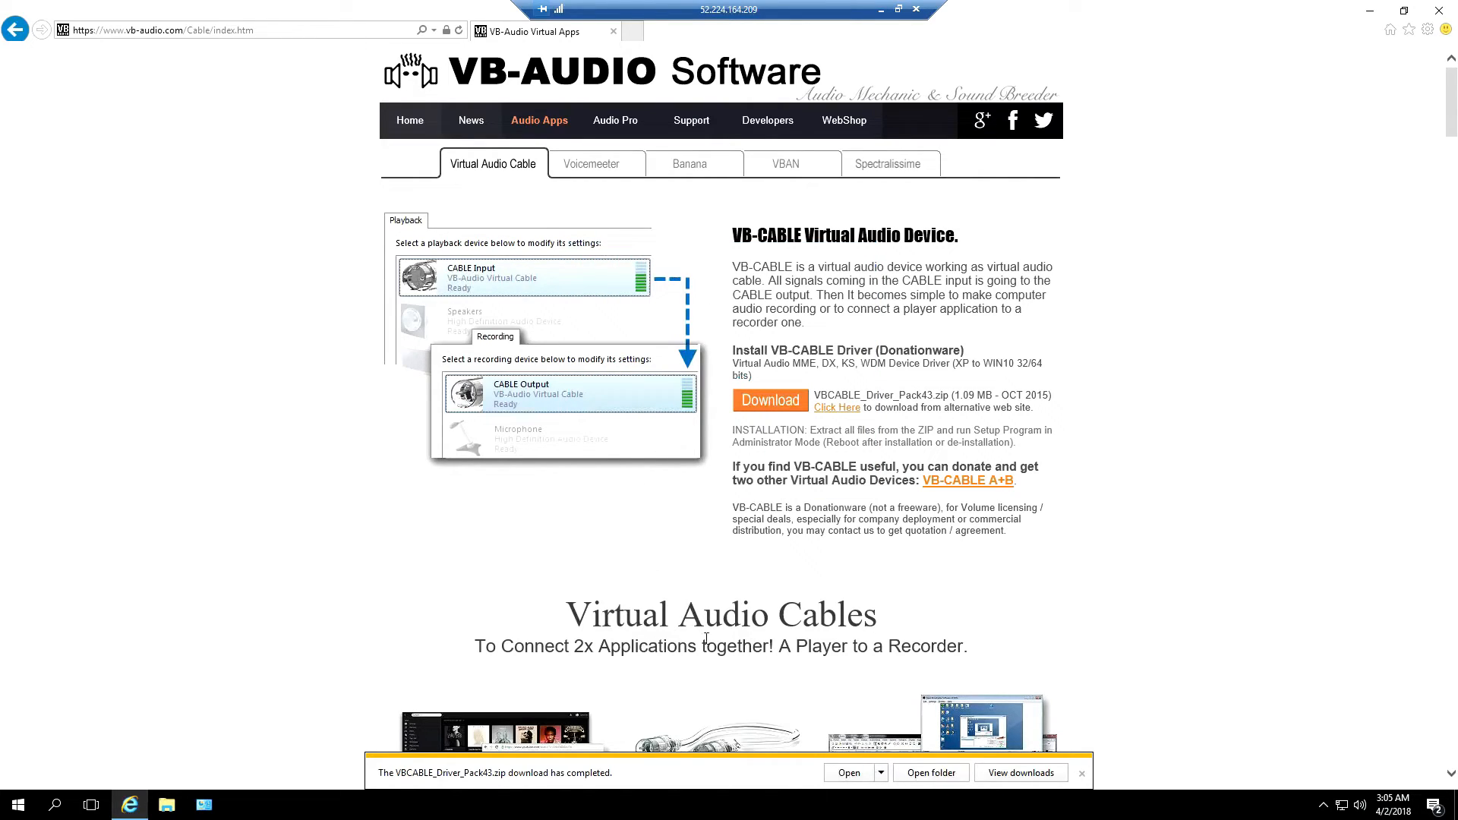
click(838, 776)
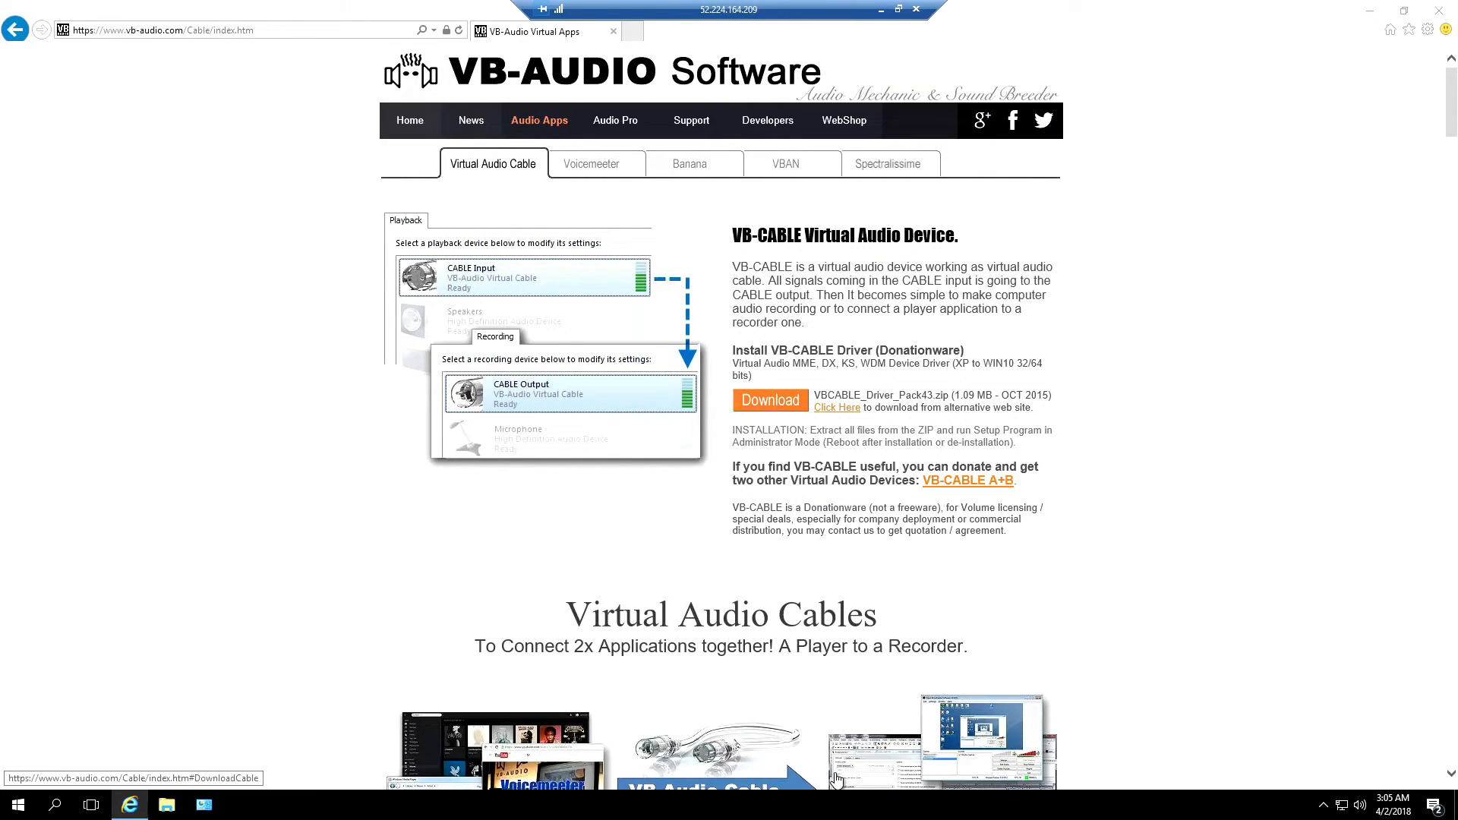
Extract all VBCABLE_Driver_Pack43 files into a new desktop folder without showing them, then close the archive
click(1440, 13)
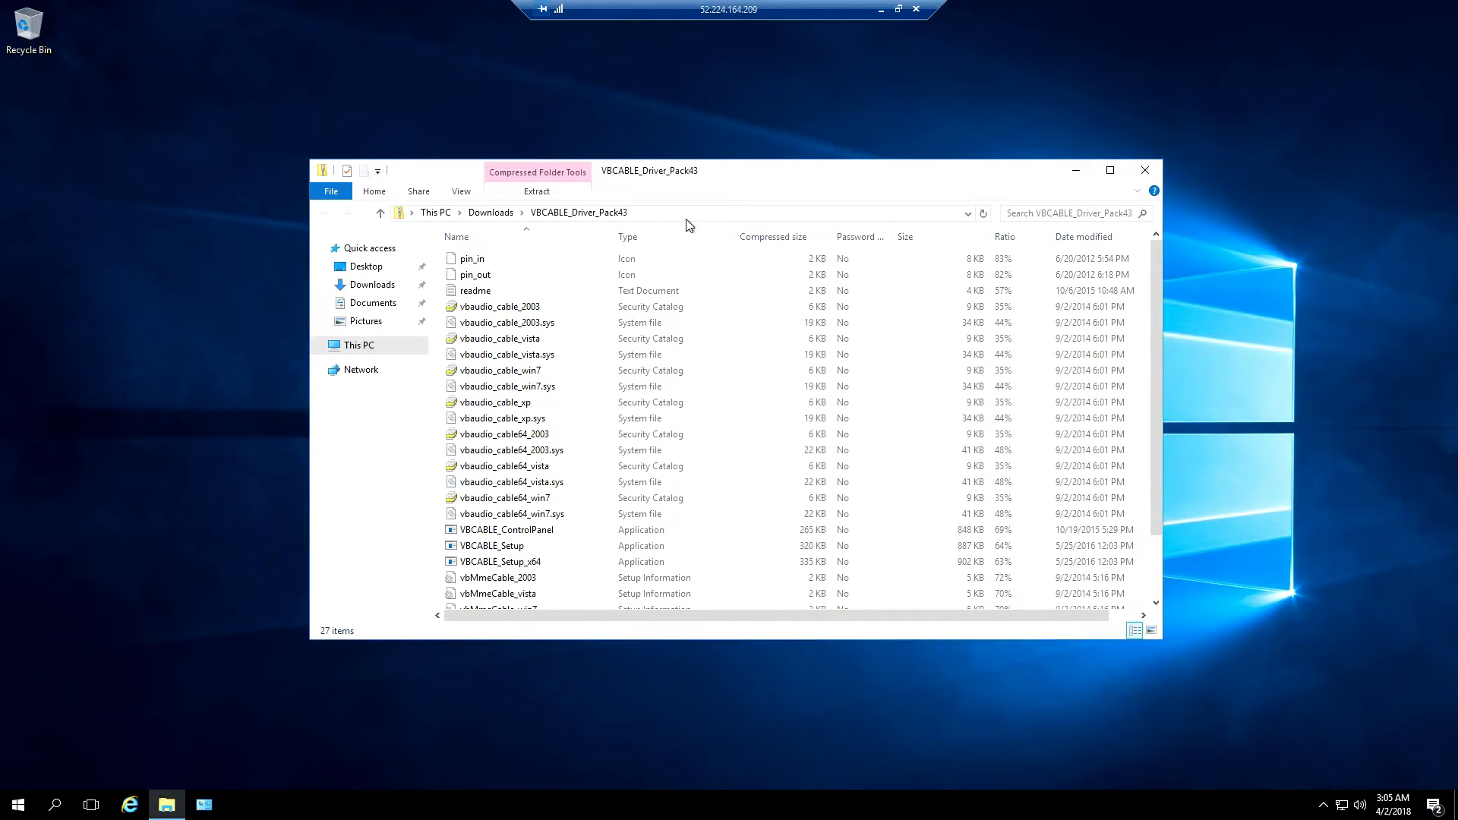
click(536, 191)
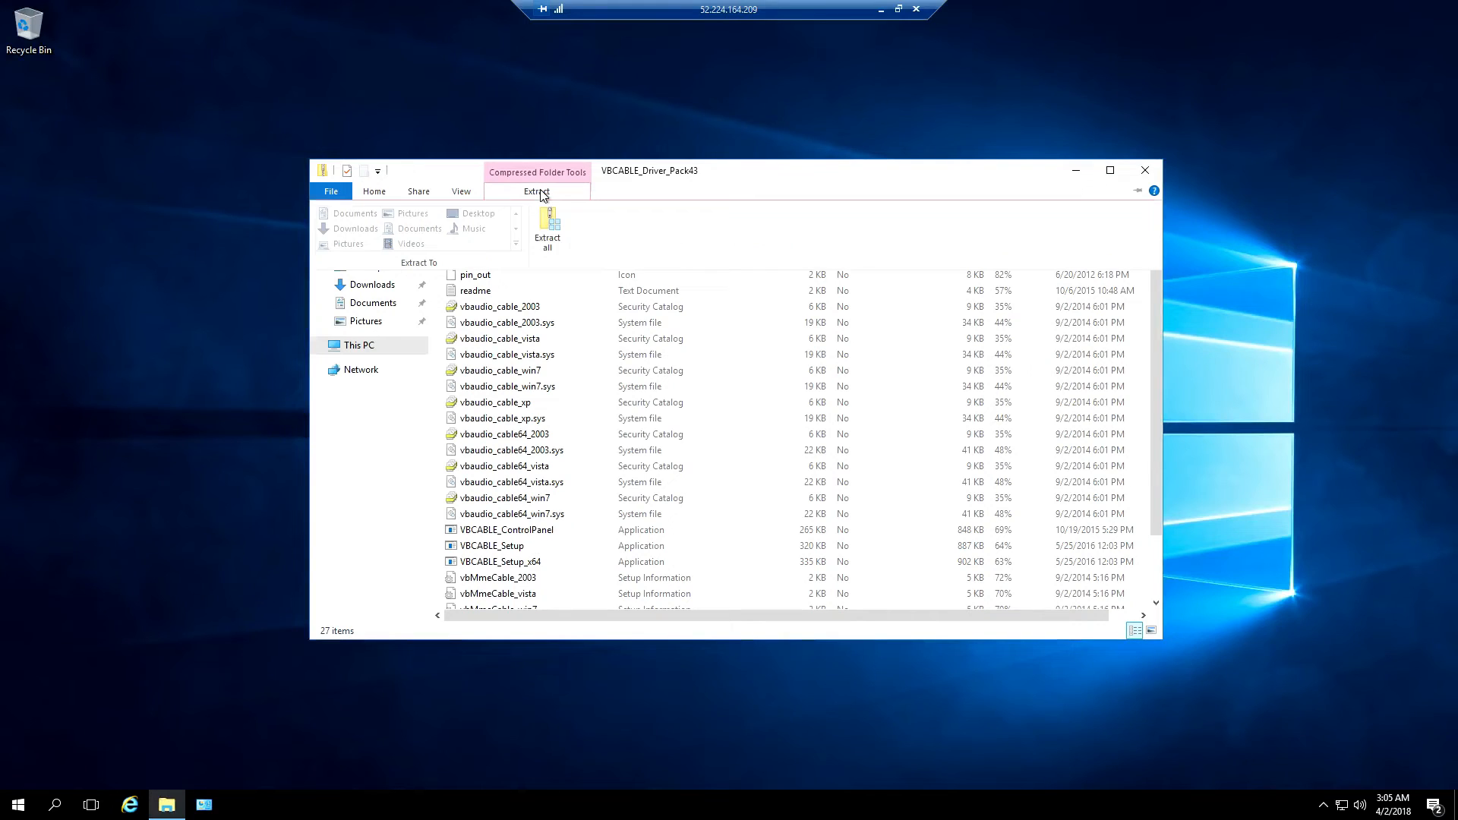
click(548, 241)
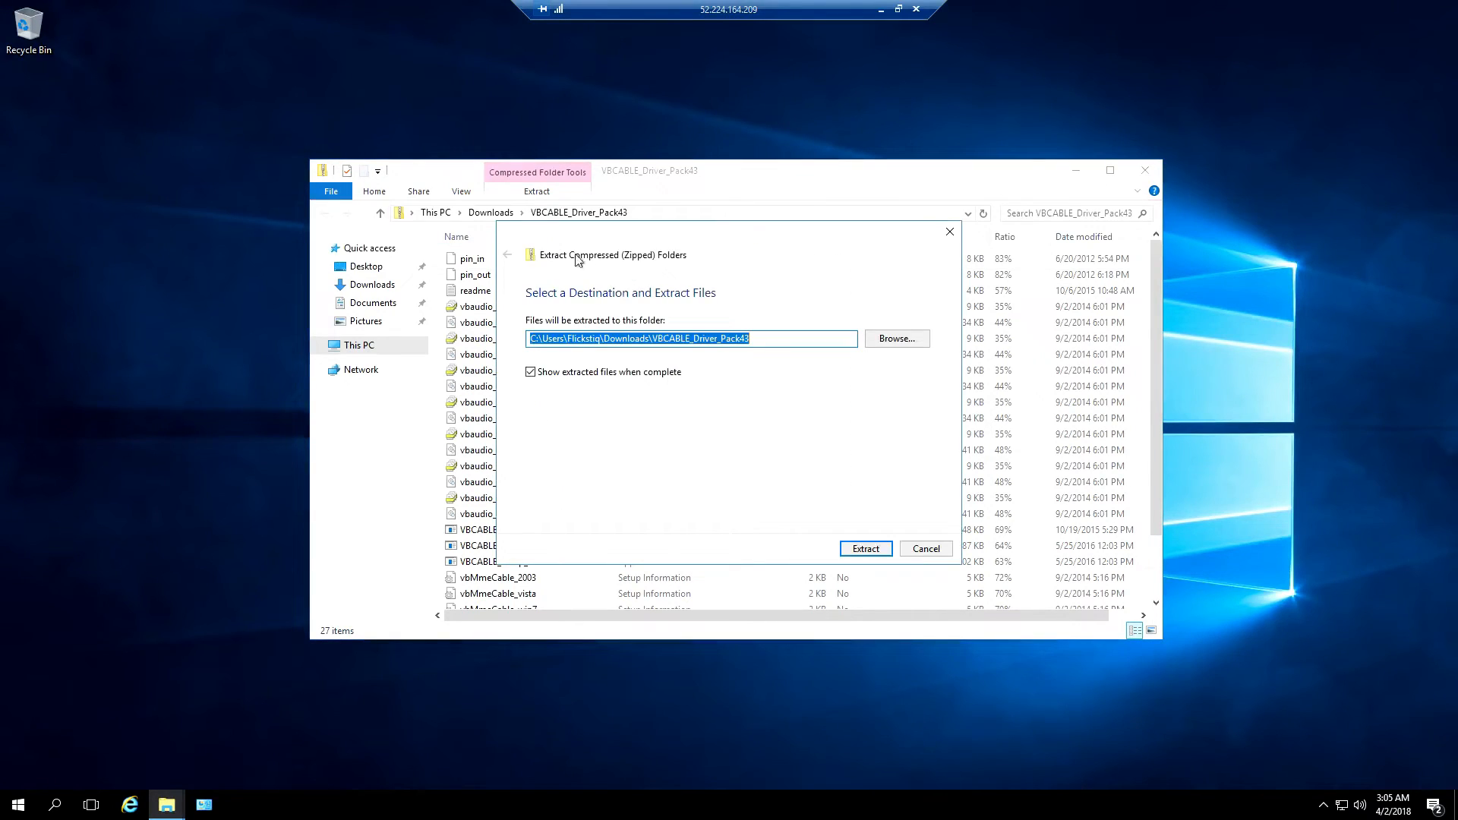
click(902, 339)
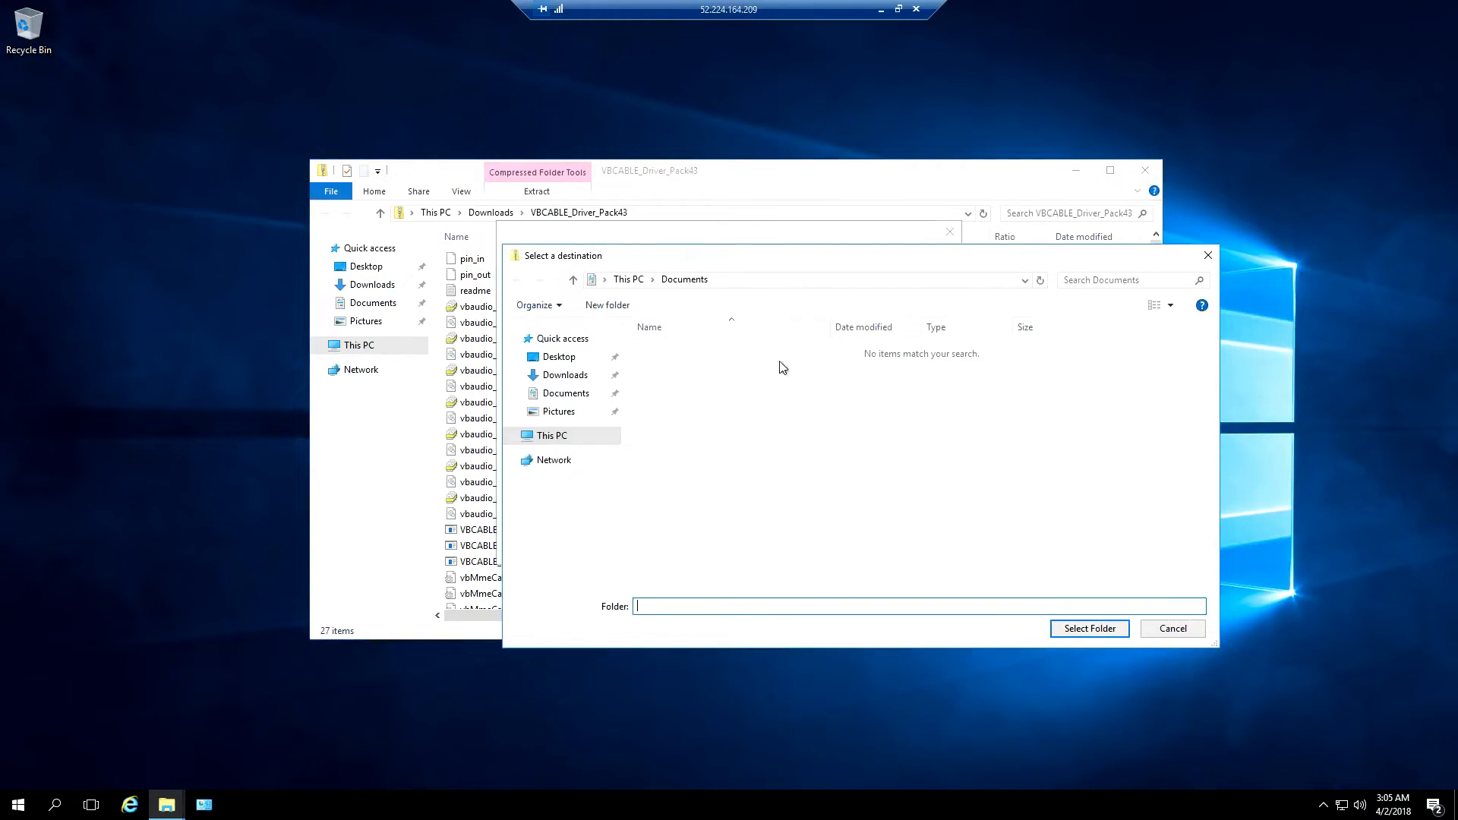
click(571, 363)
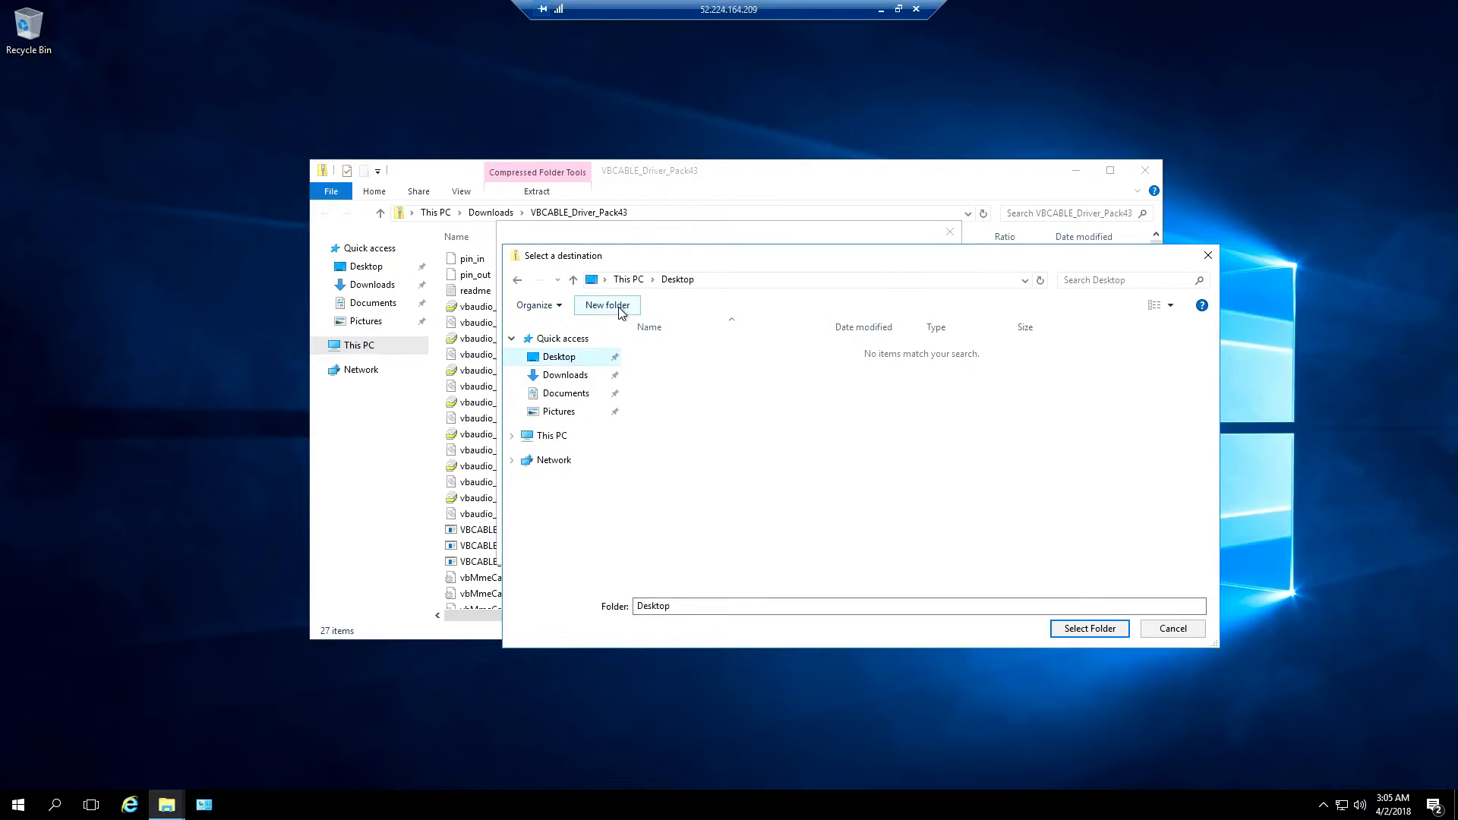
click(606, 305)
click(699, 385)
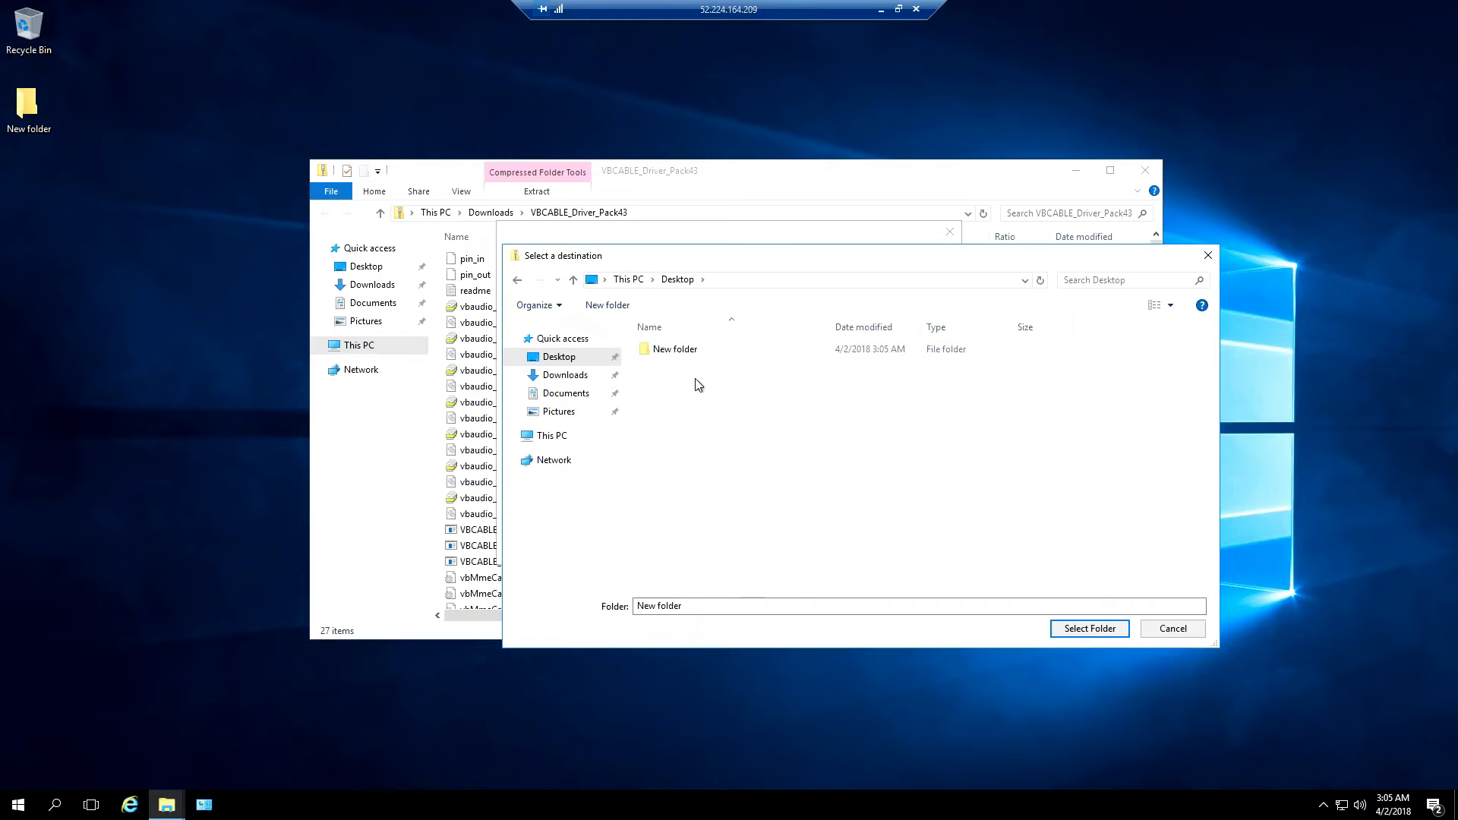
click(1078, 629)
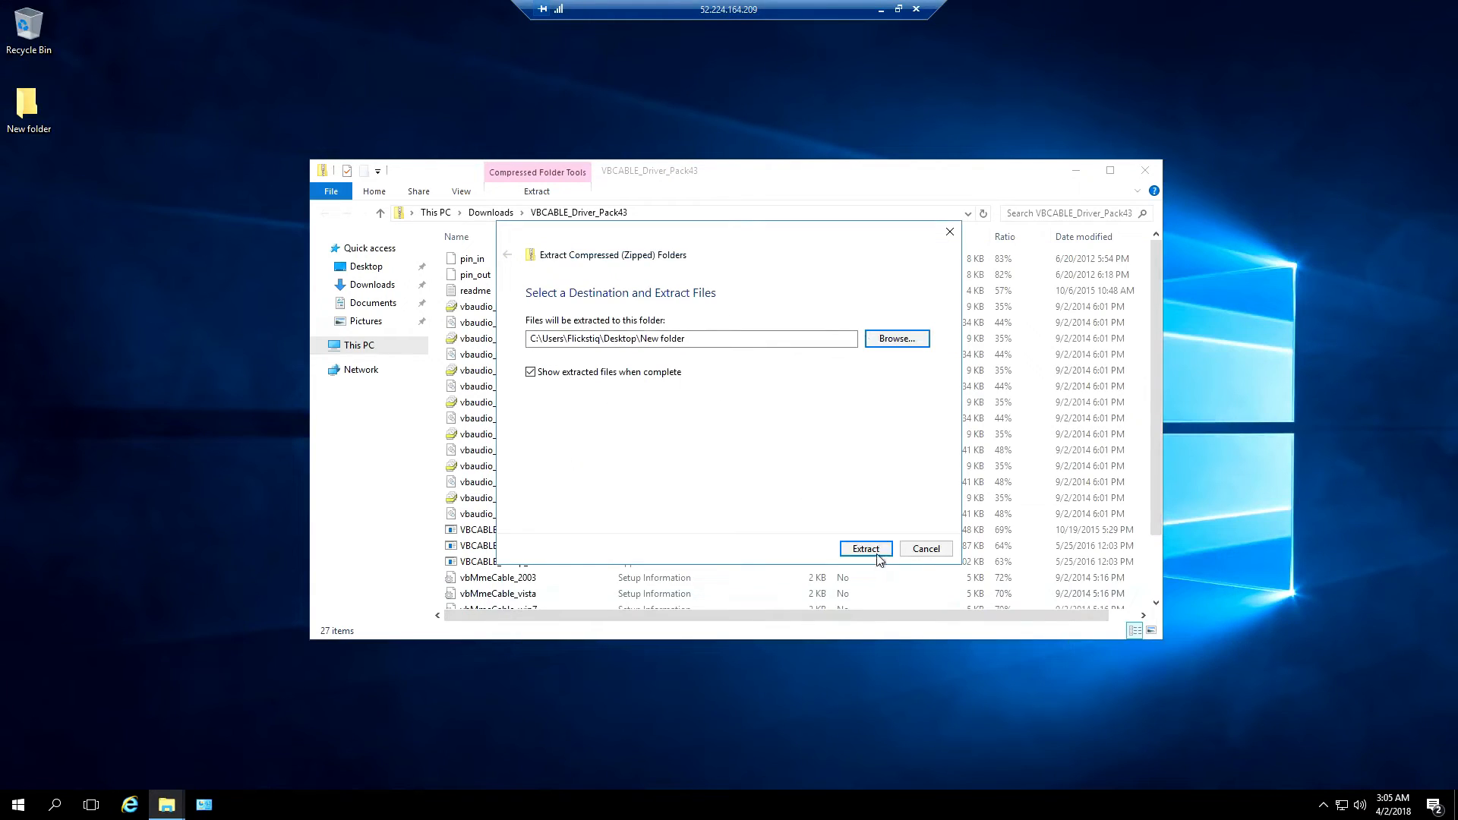
click(531, 372)
click(865, 548)
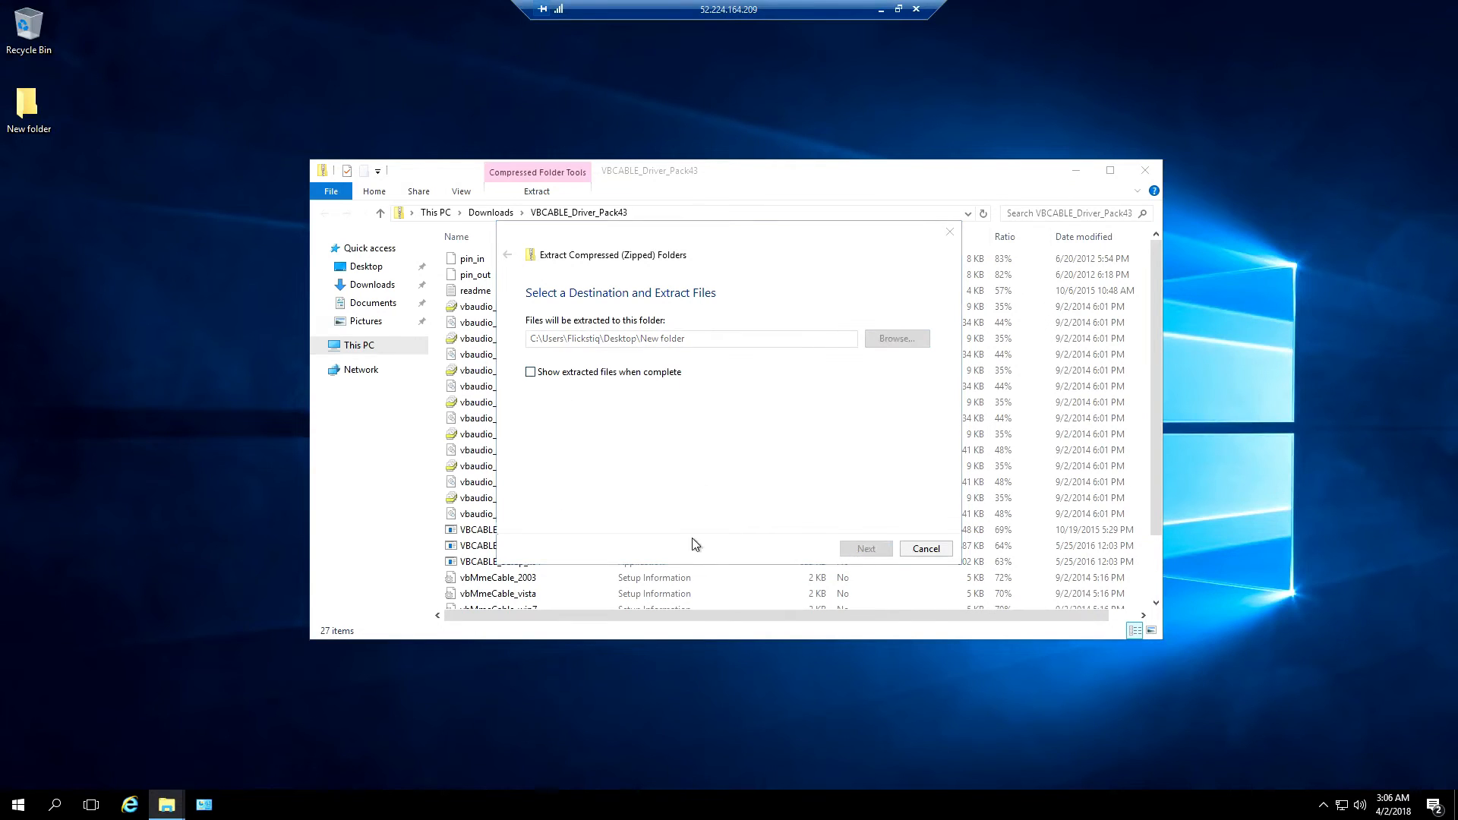
click(1144, 177)
Run VBCABLE_Setup_x64 from the extracted New folder
double_click(28, 105)
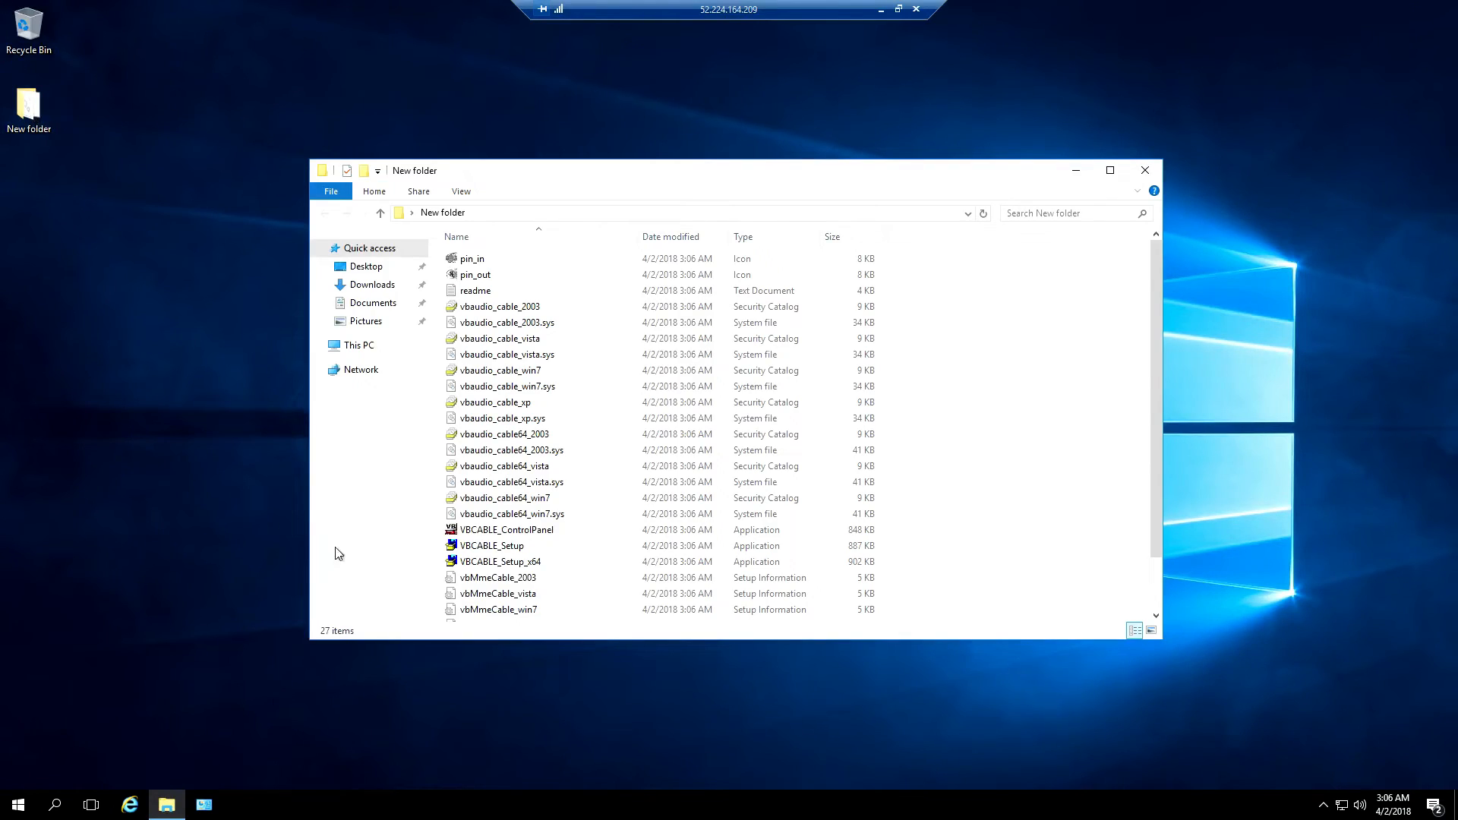
double_click(514, 563)
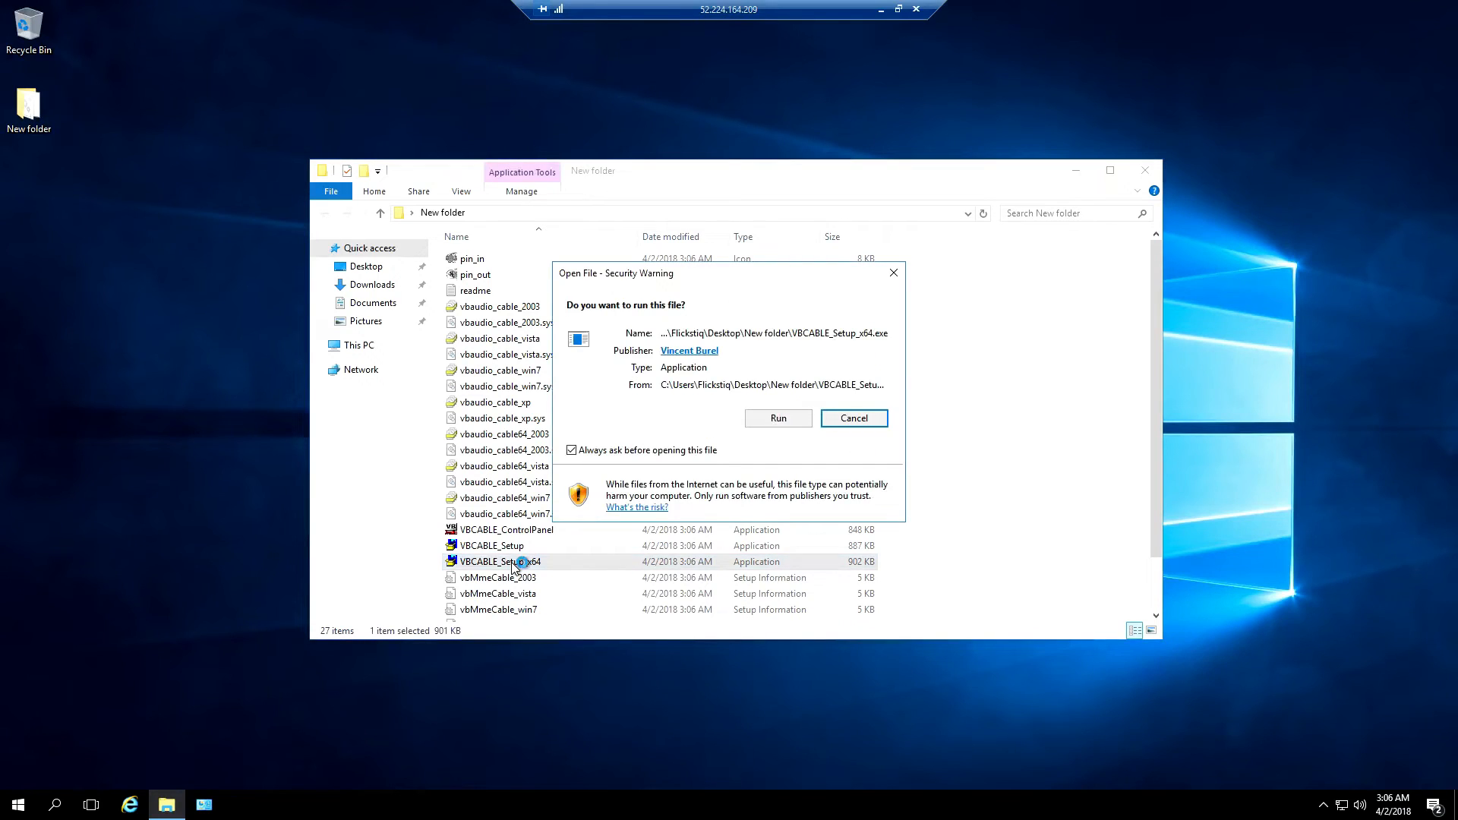
click(783, 420)
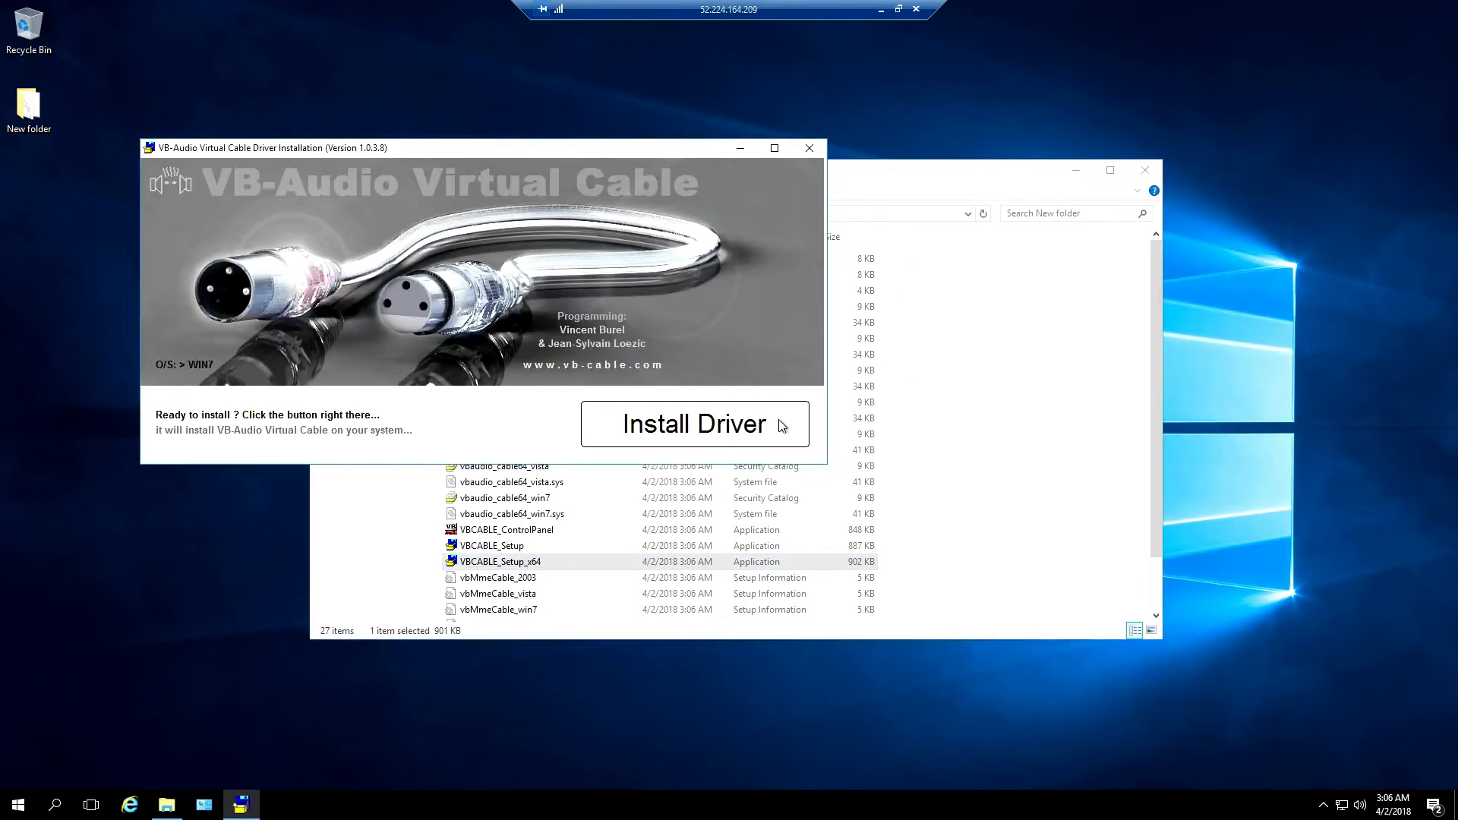
Install the VB-Audio Virtual Cable driver, then close the thank-you page and folder window
click(659, 427)
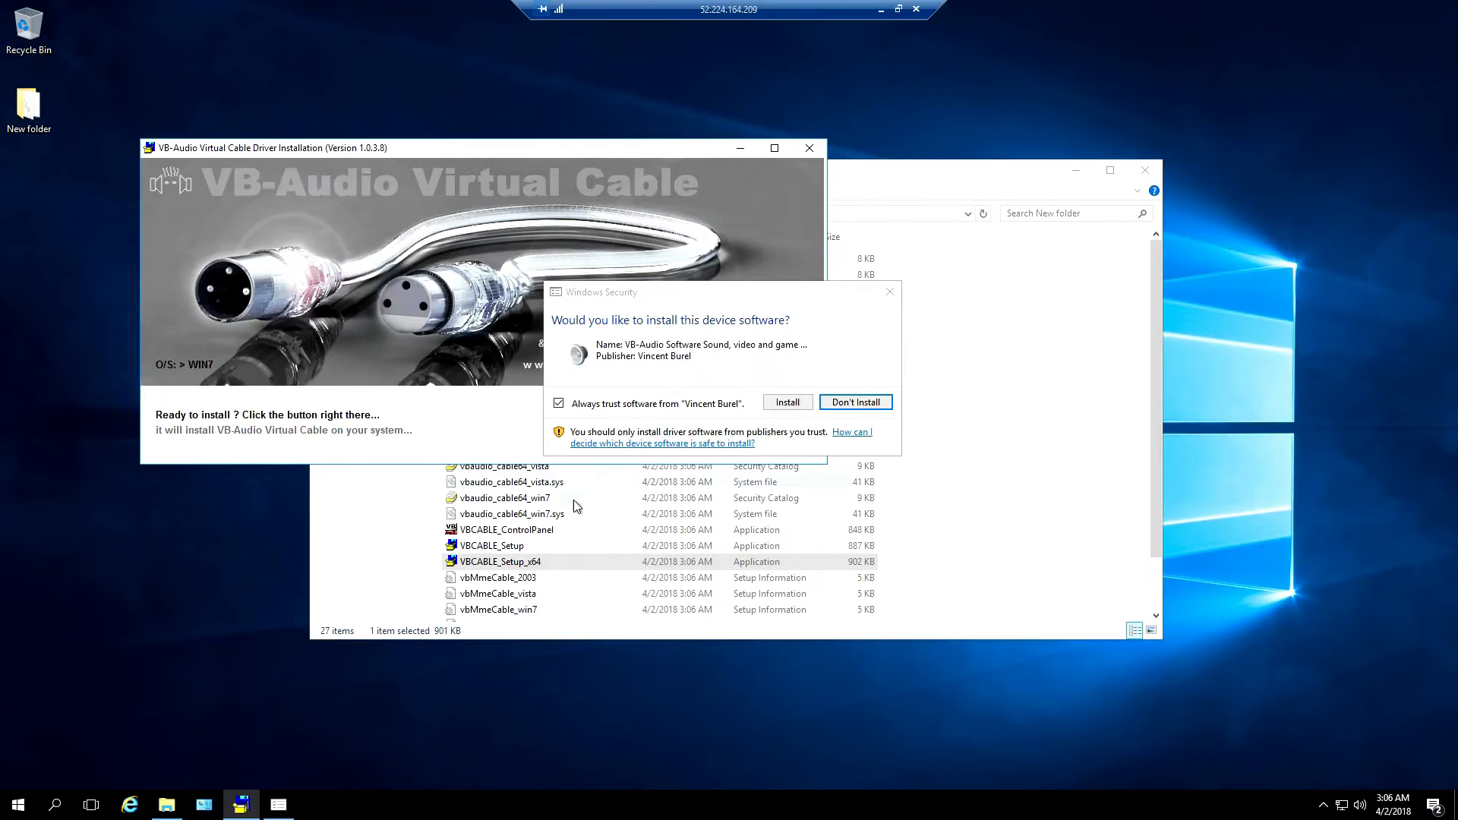
click(788, 403)
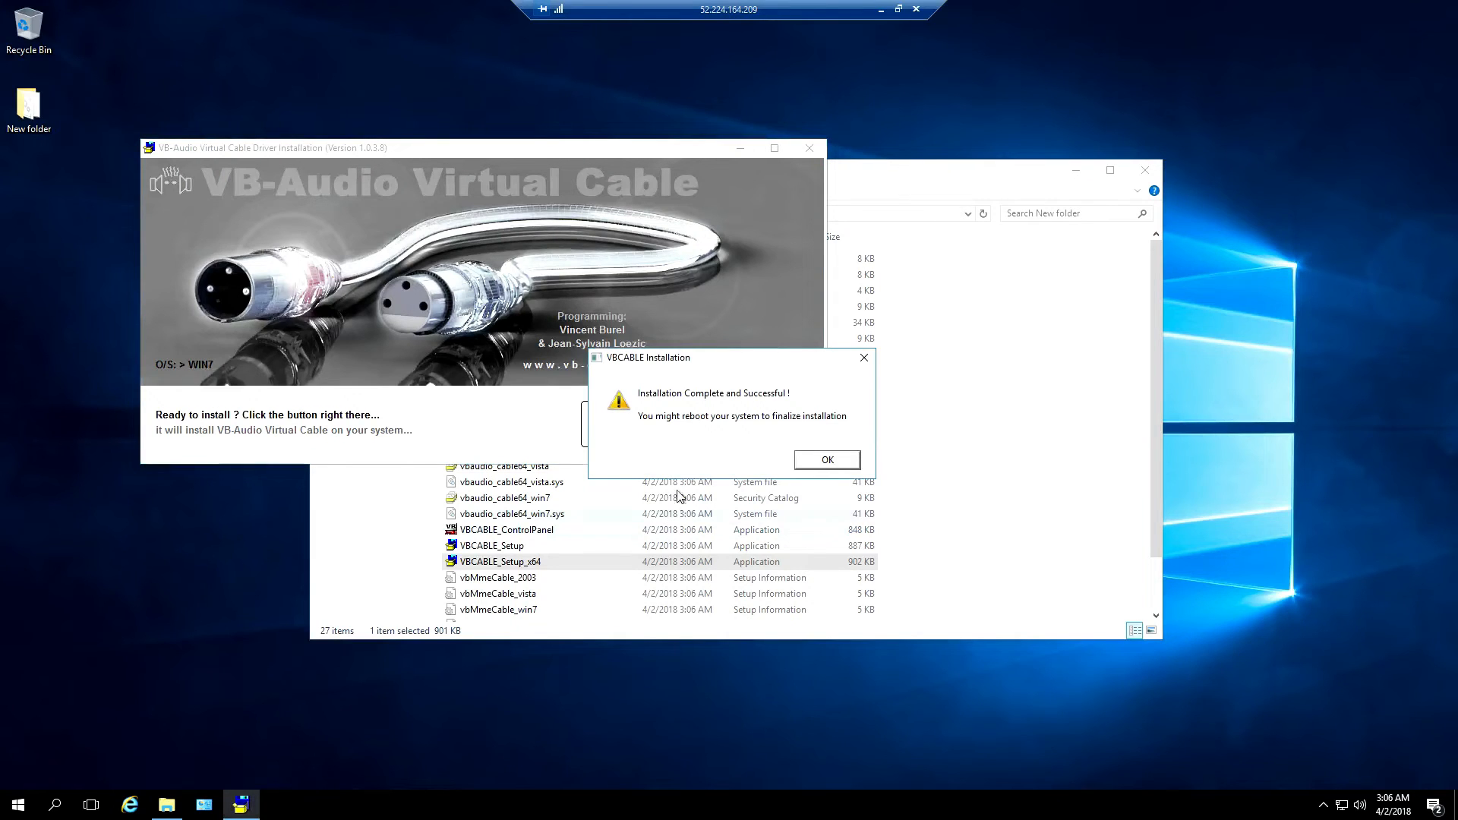
click(817, 461)
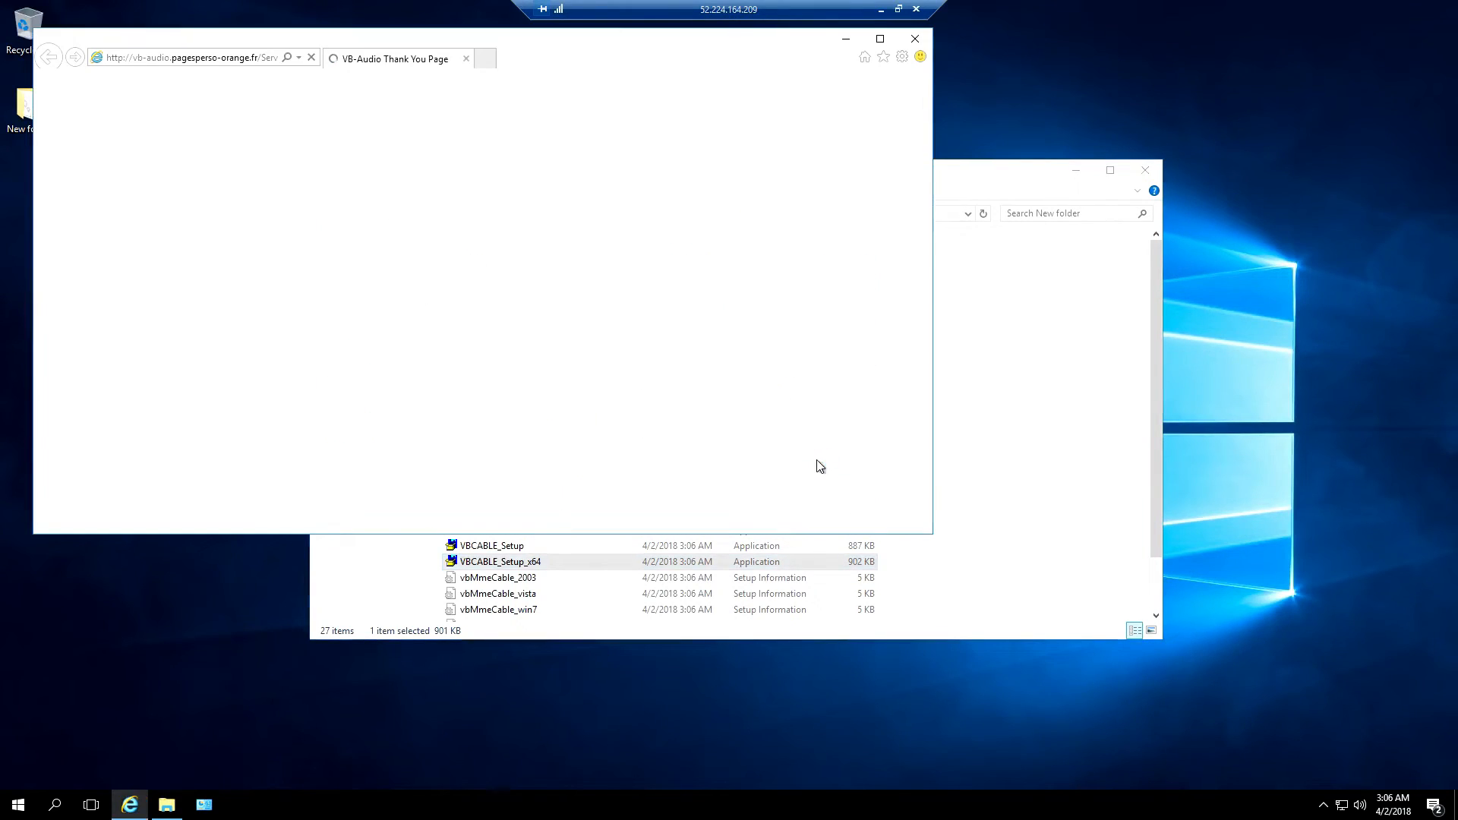
click(915, 39)
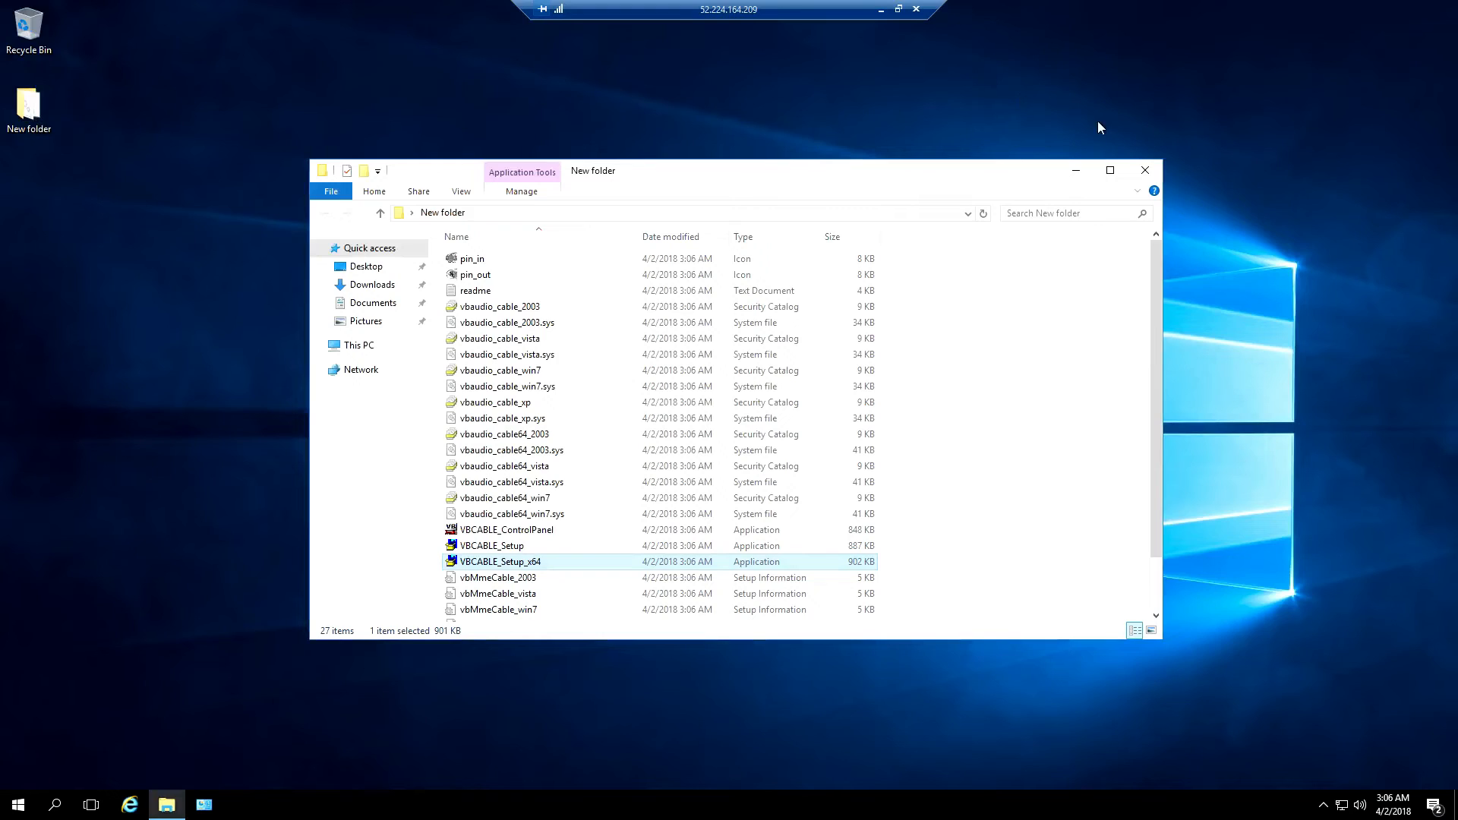
click(1139, 168)
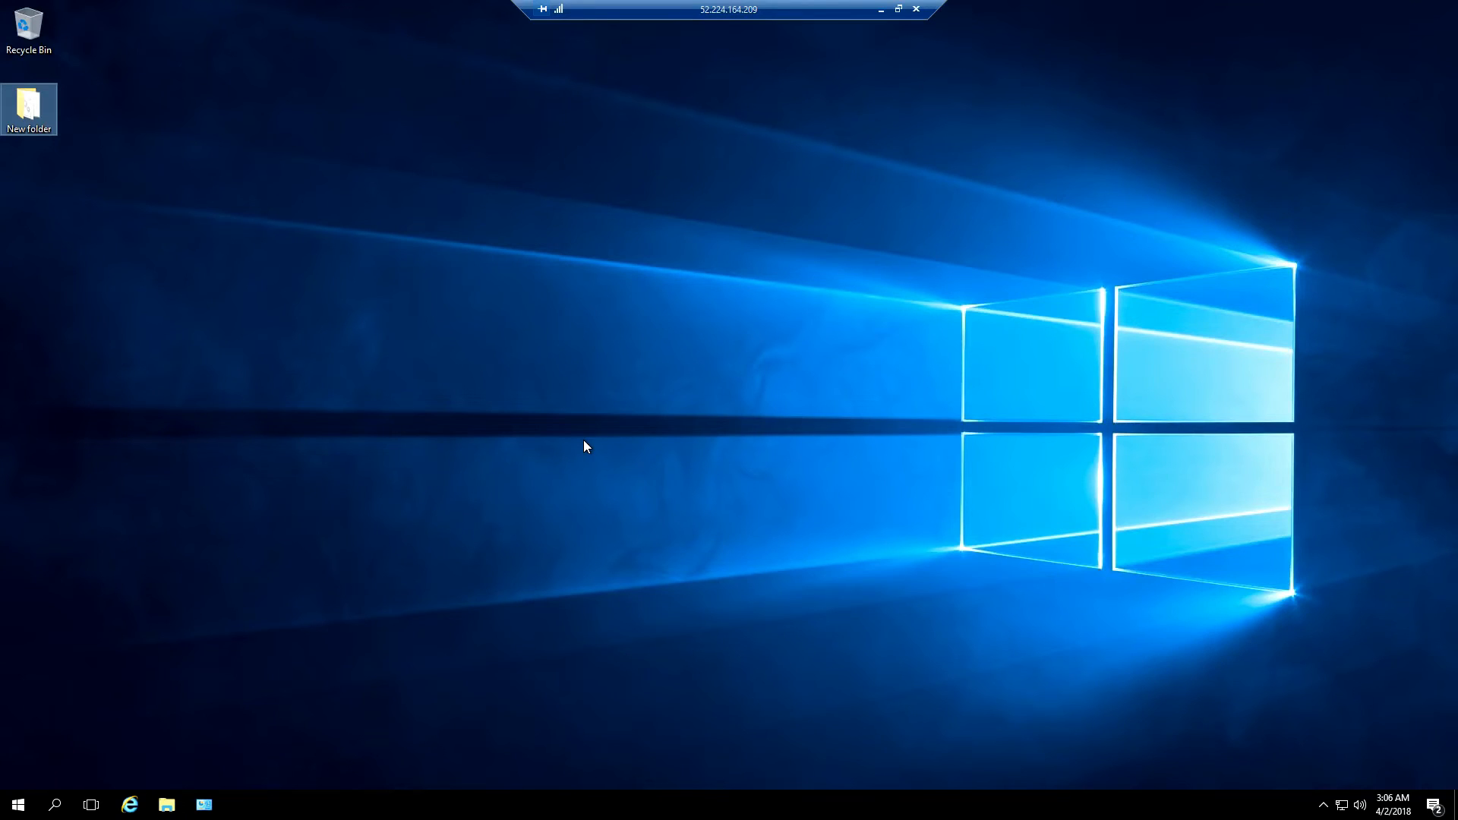
Download parsec-windows.exe (Windows 7+ 64-bit) from parsecgaming.com in Internet Explorer
click(128, 806)
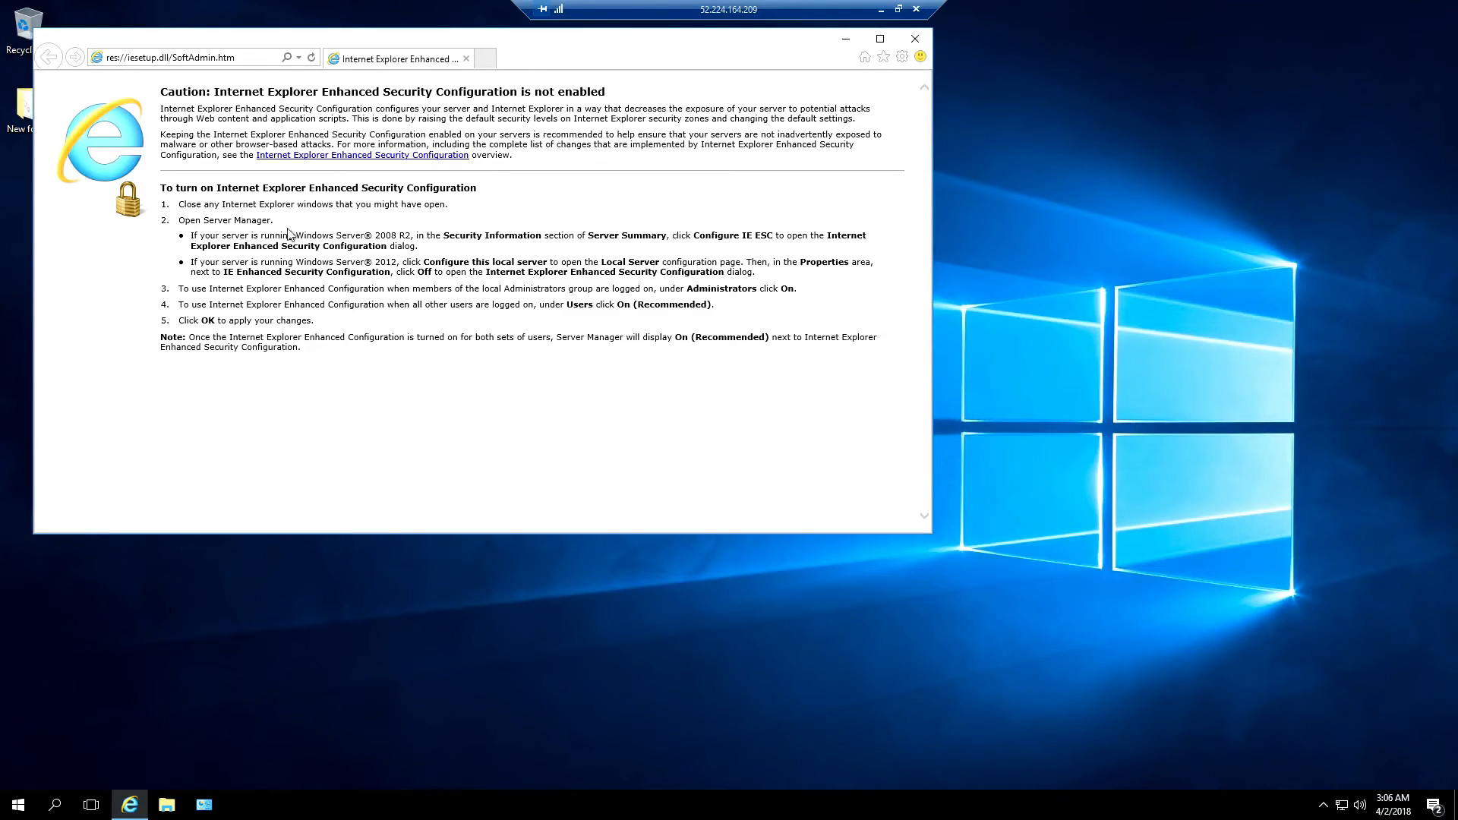
click(252, 59)
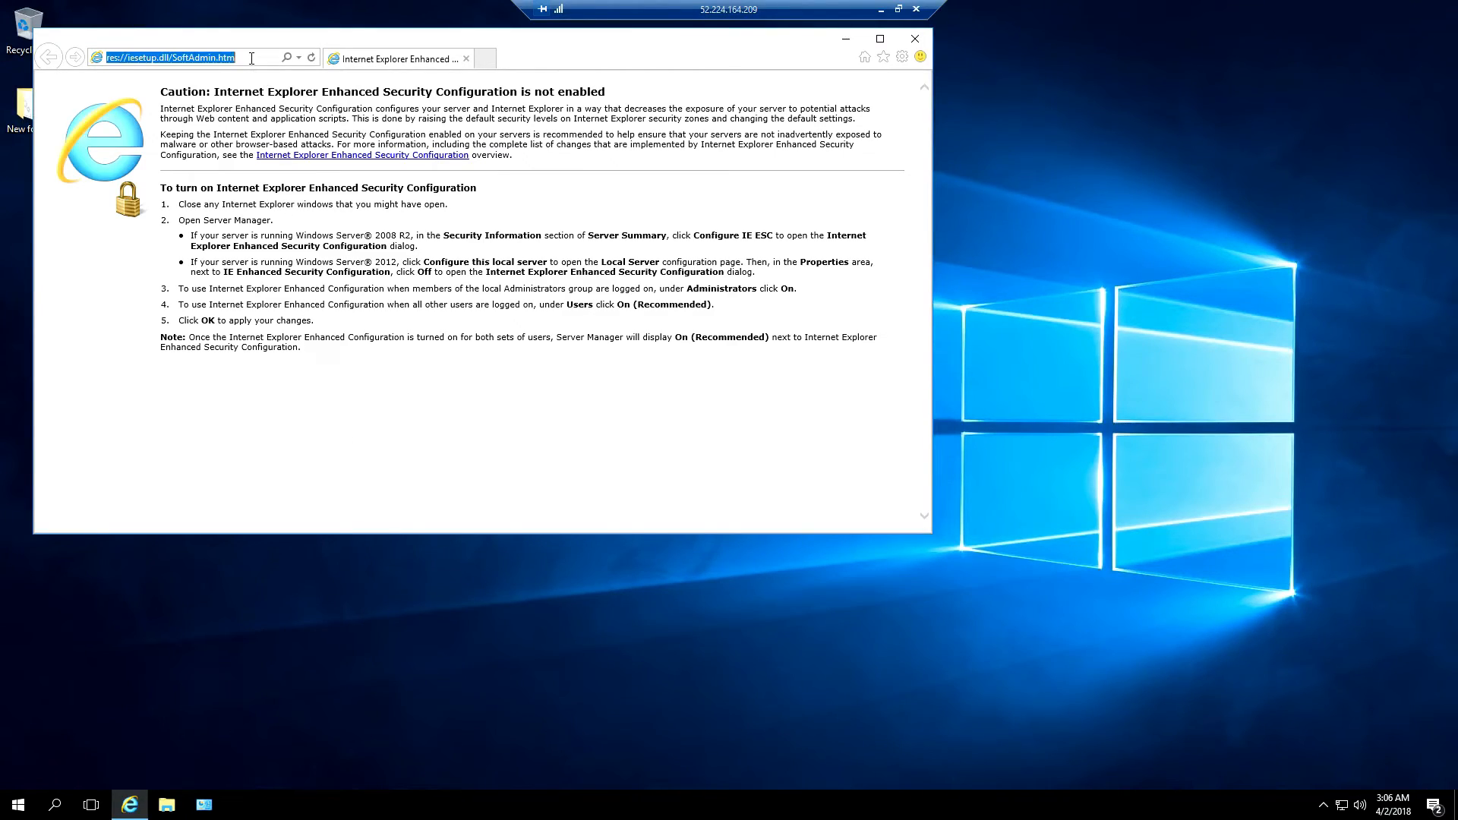
text(parse)
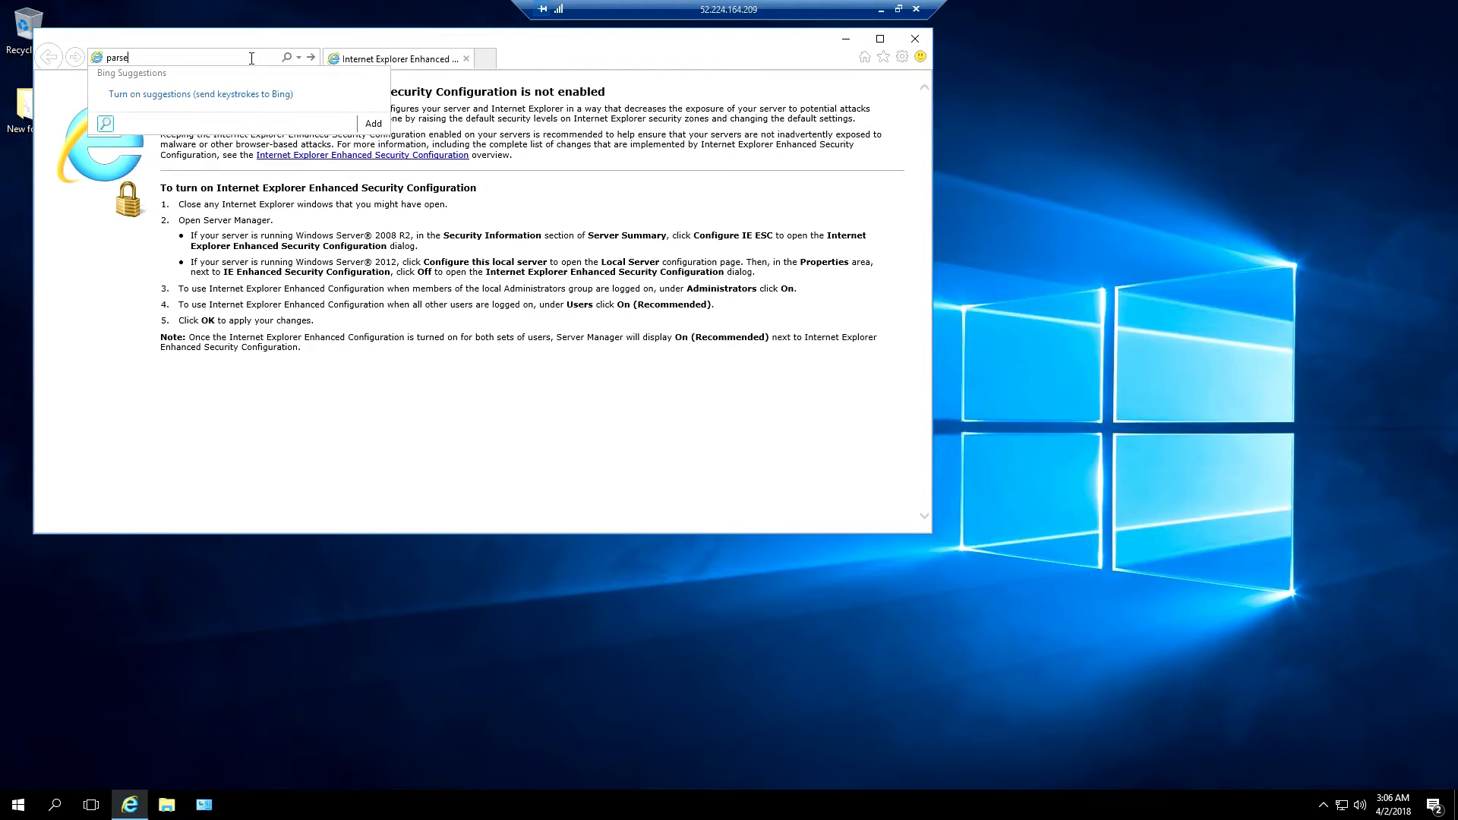
text(cgaming.com)
key(Return)
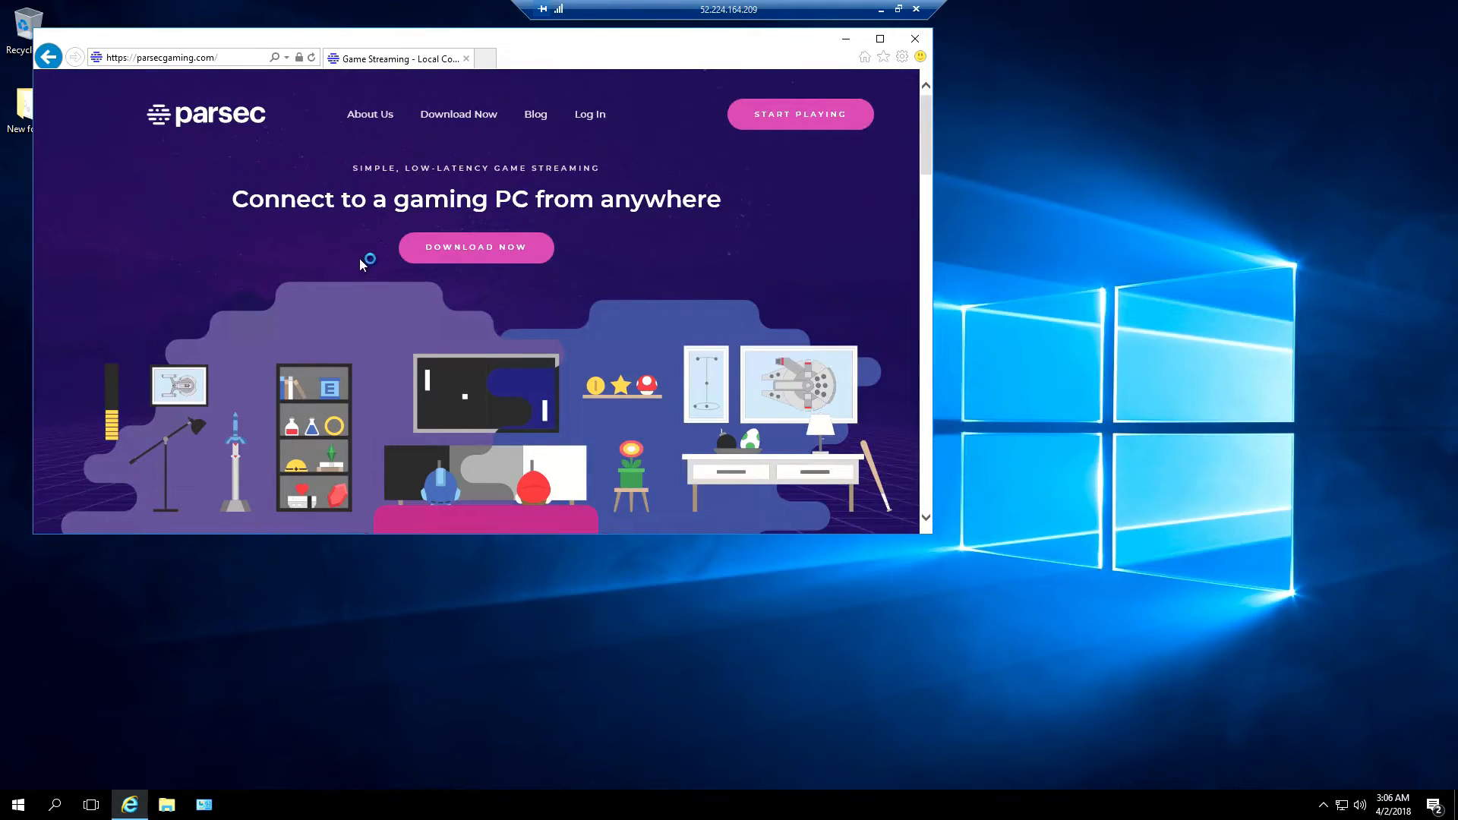
click(477, 260)
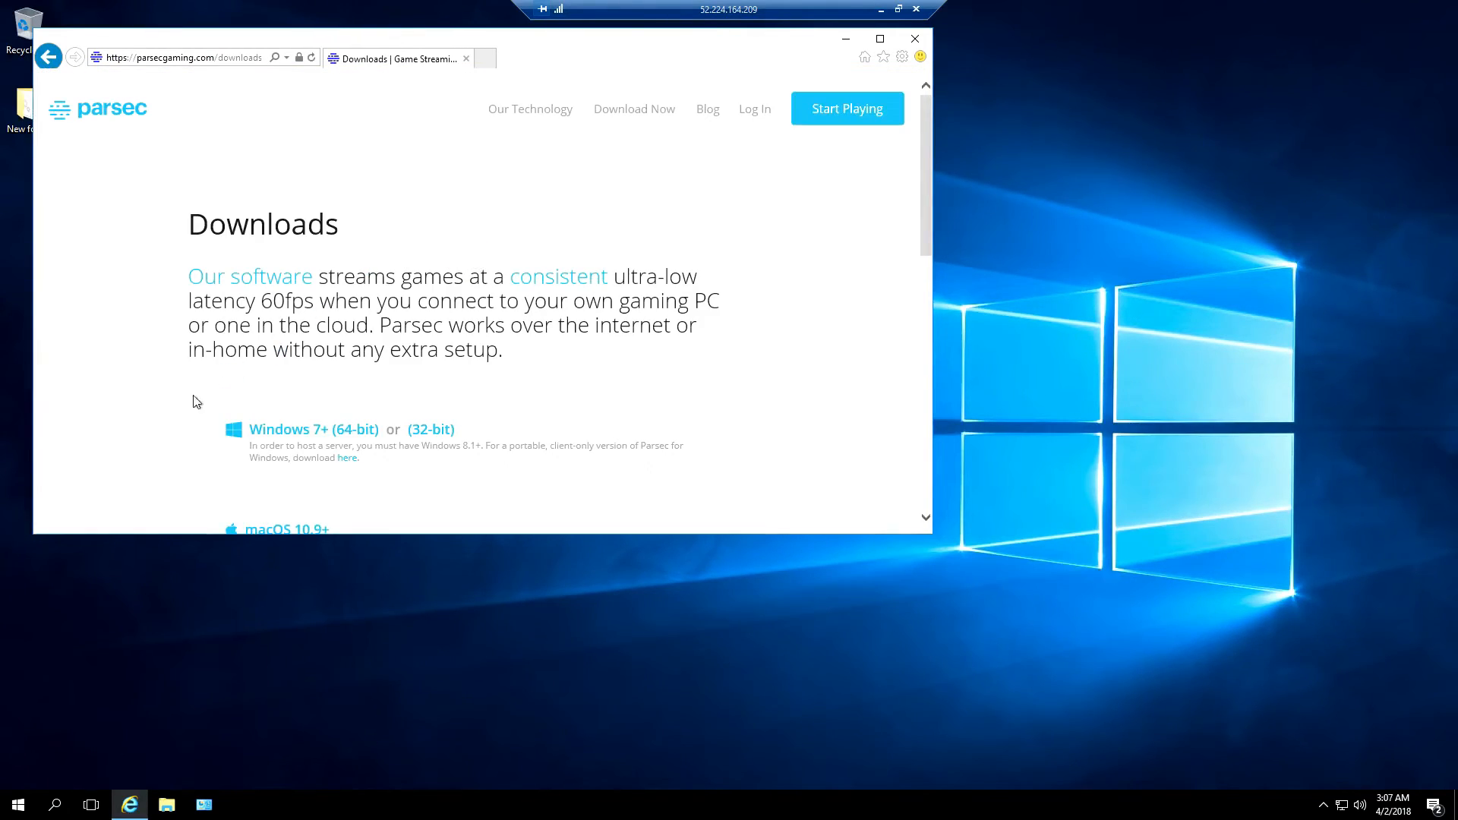
click(301, 438)
click(725, 517)
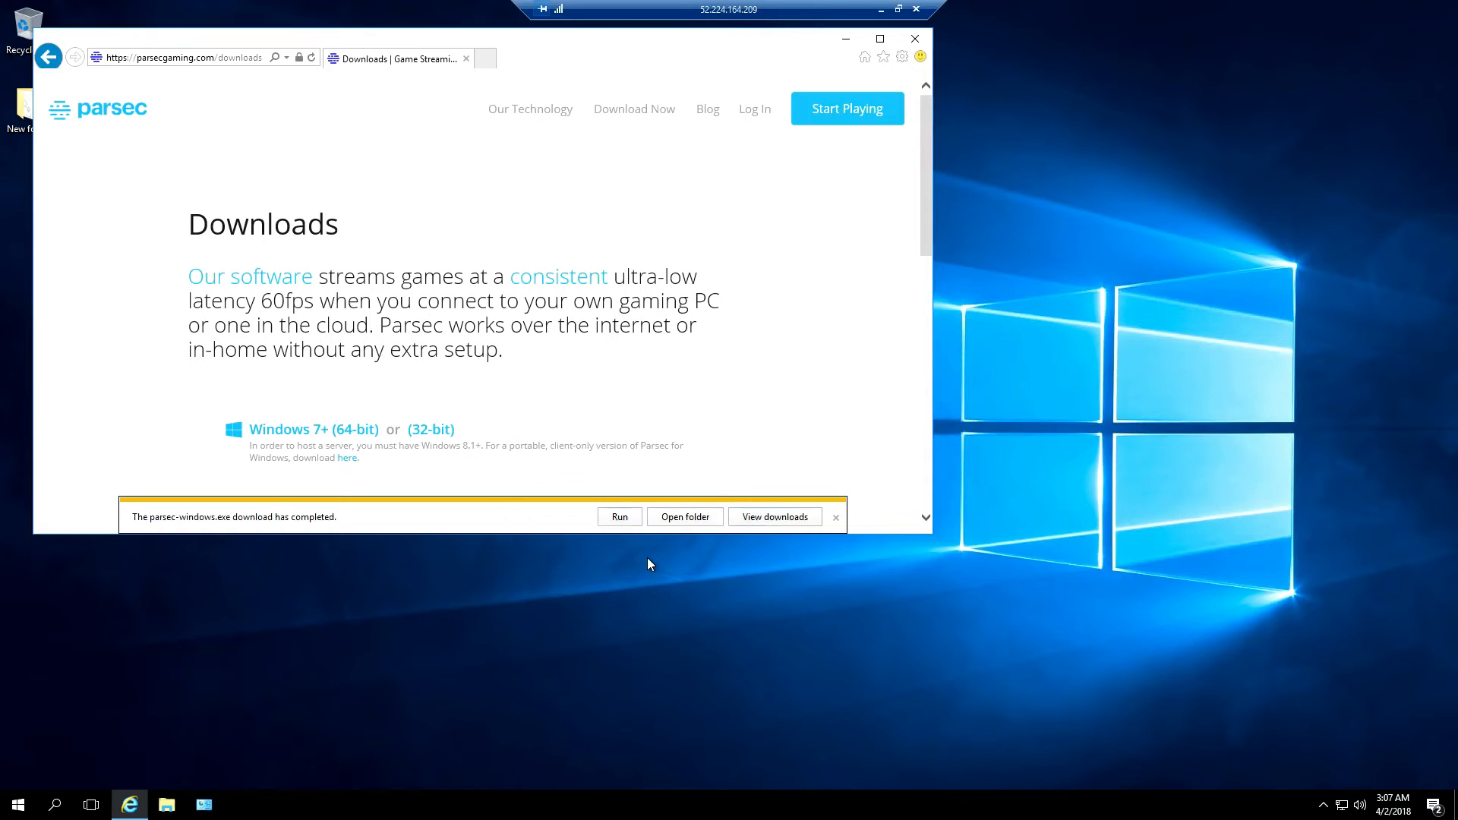
Run parsec-windows.exe, close the browser, and install Parsec with controller support enabled
click(620, 516)
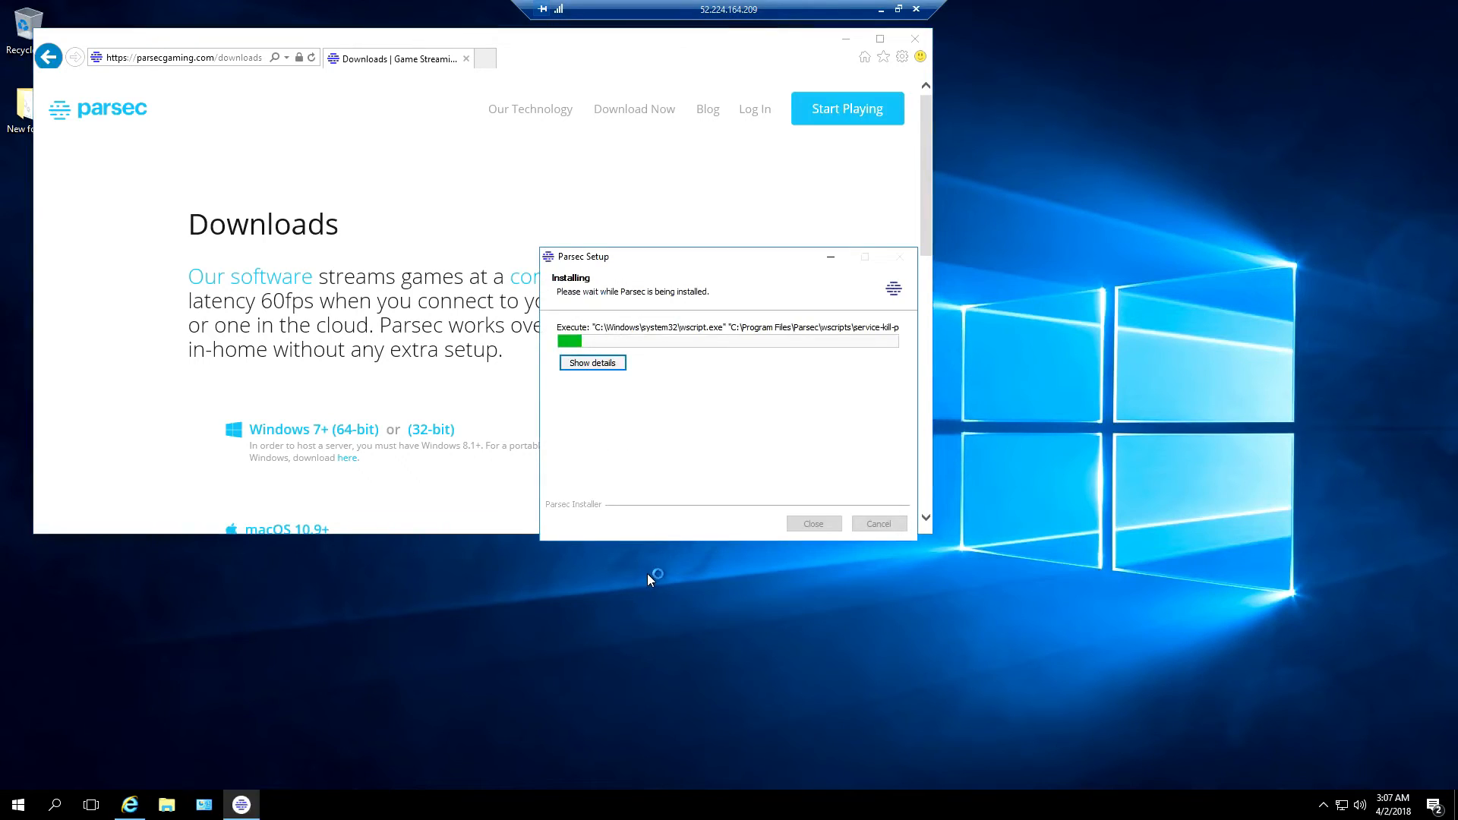
click(915, 38)
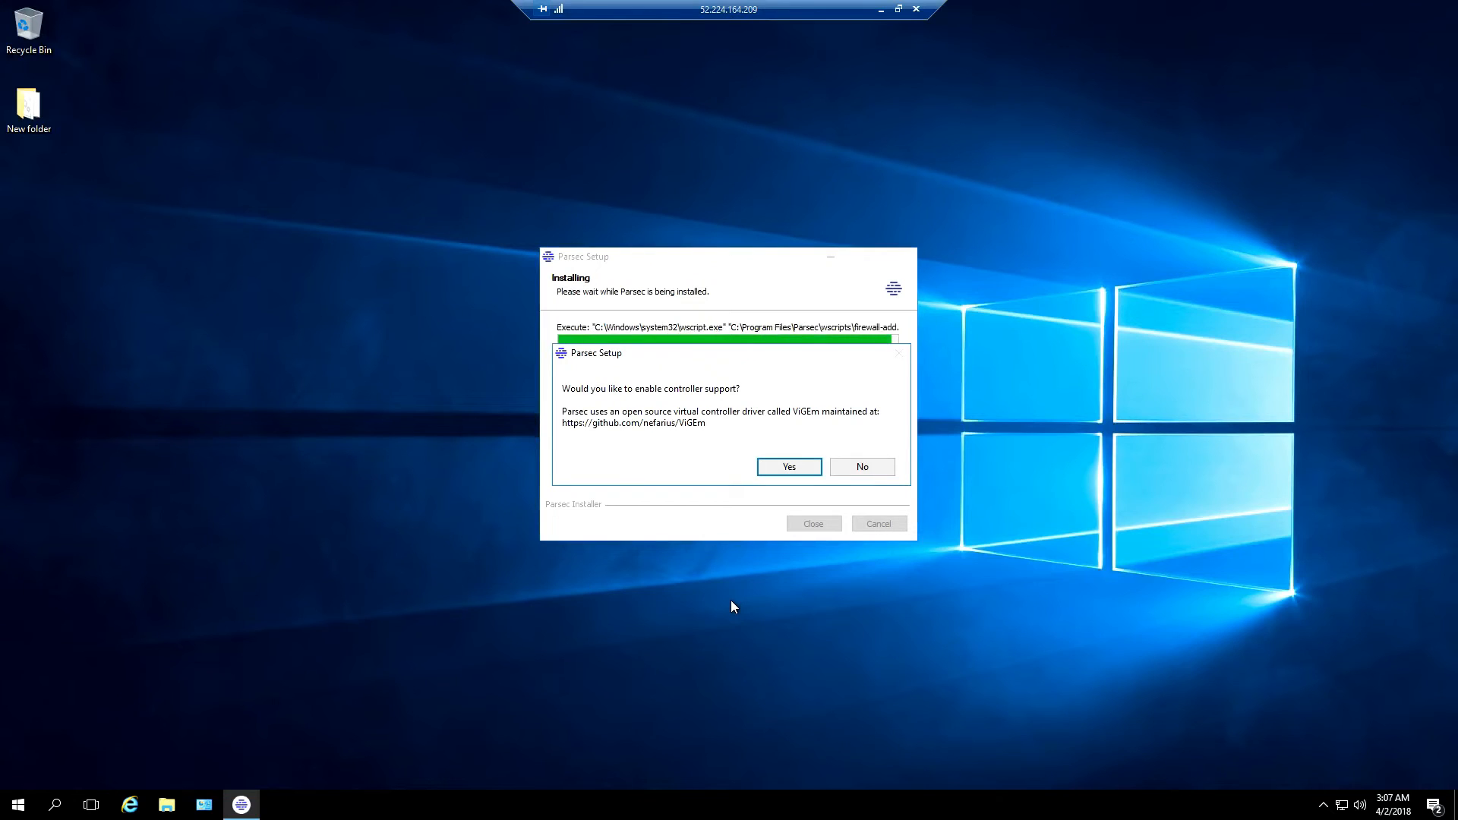
click(776, 472)
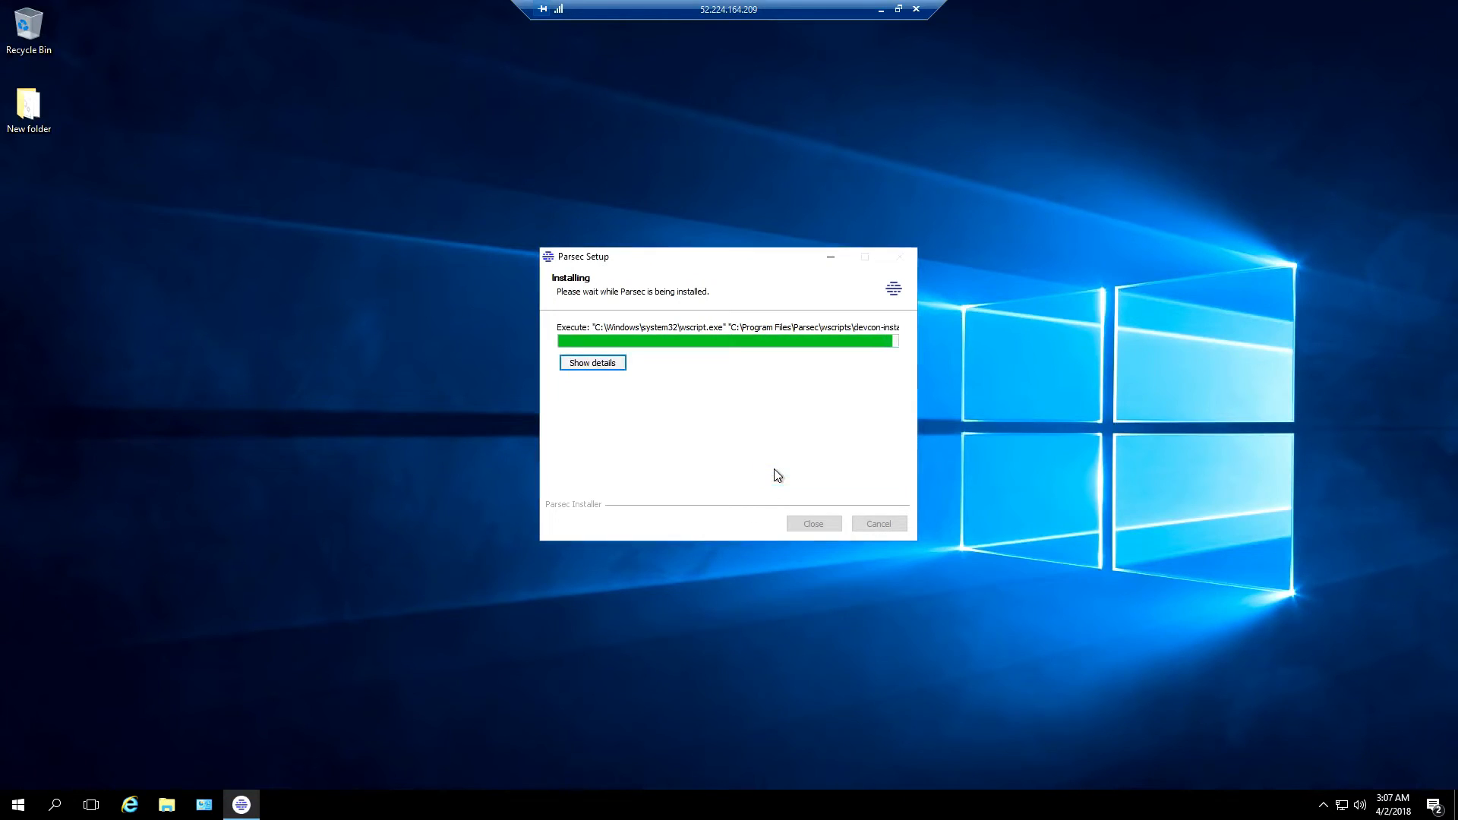
click(792, 403)
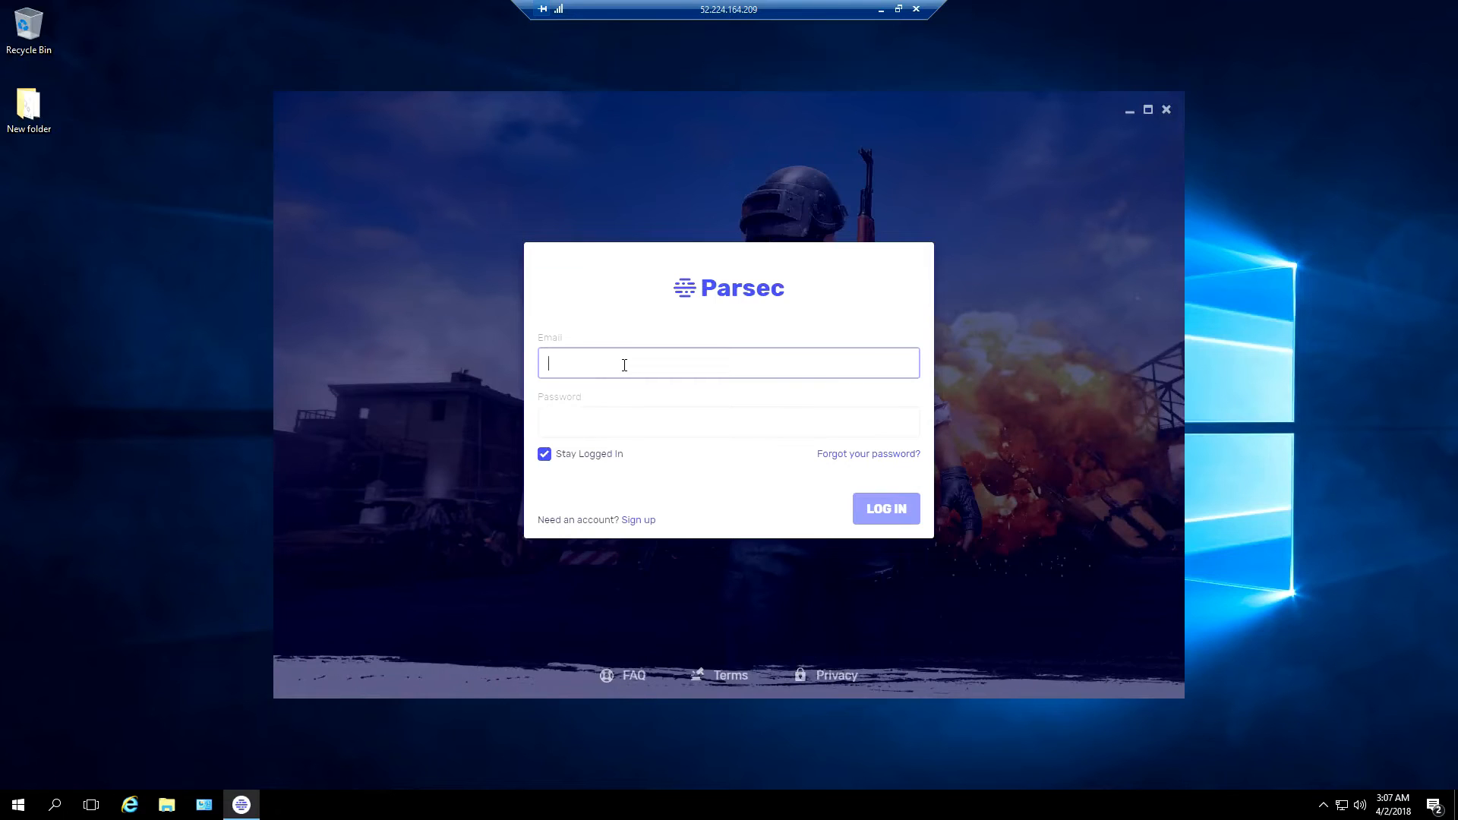
Log in to Parsec with the account e-mail and password, then enable hosting
key(Tab)
text(*)
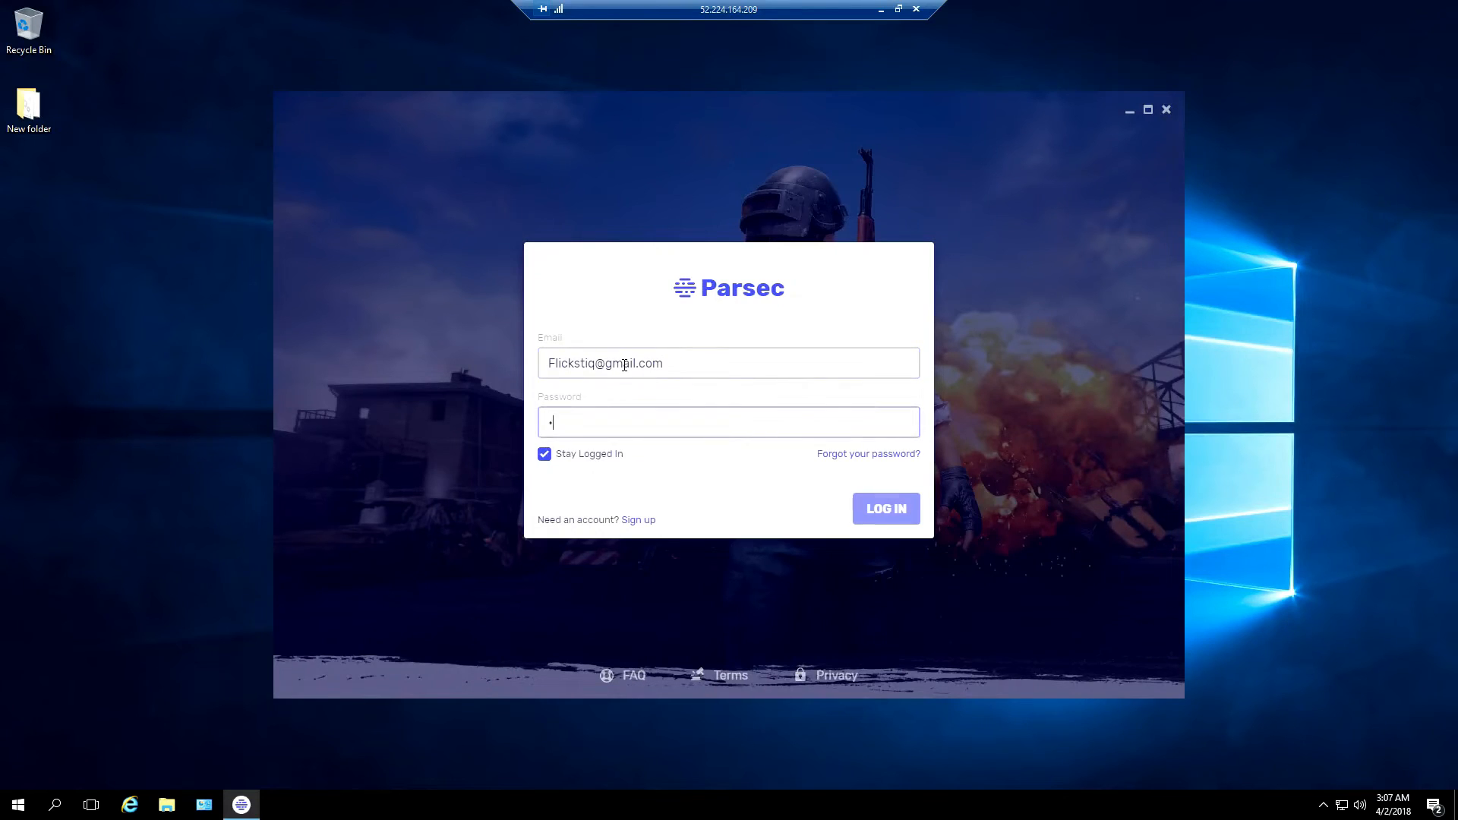
text(*******)
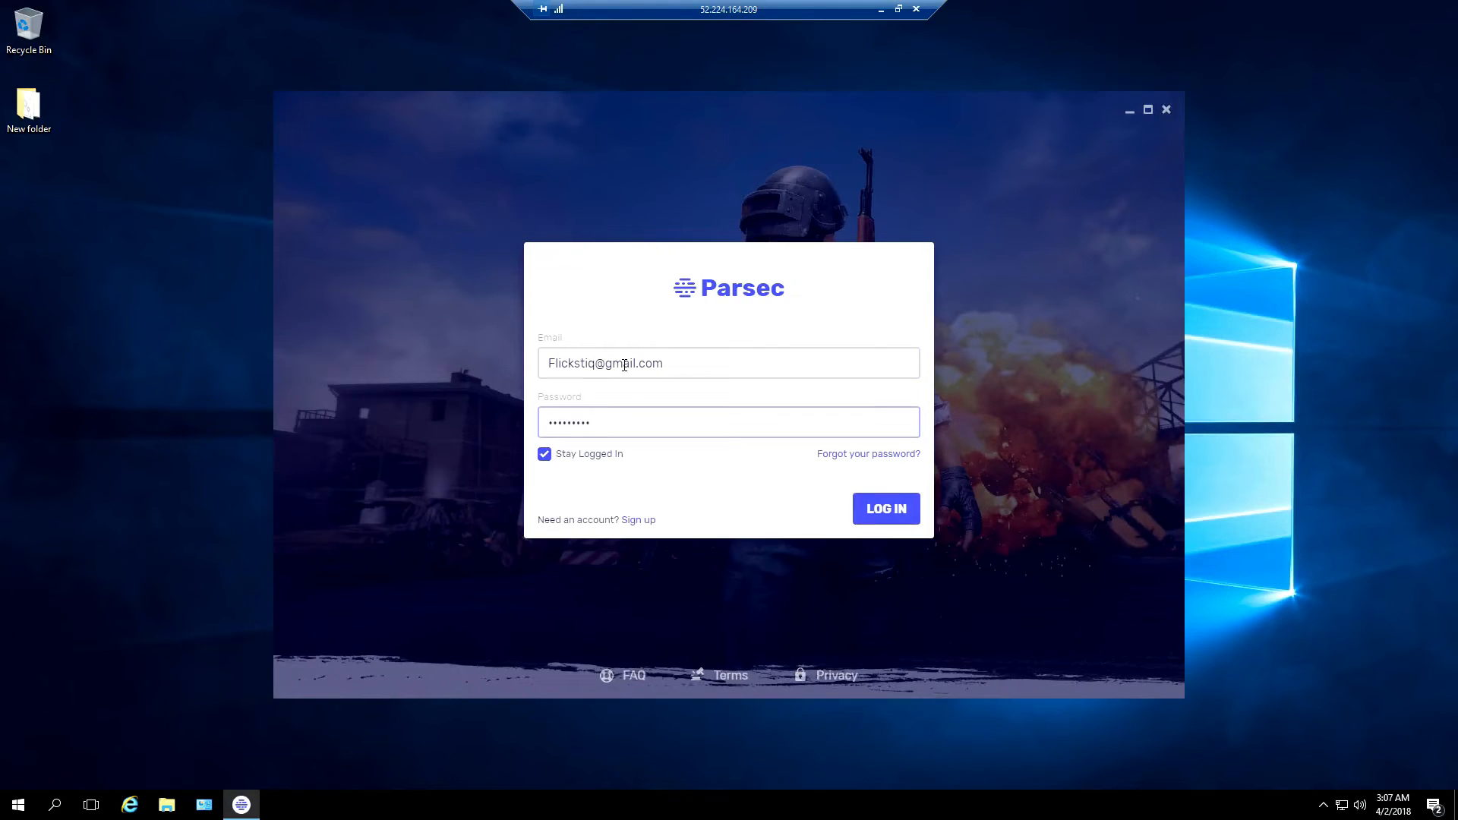
click(887, 507)
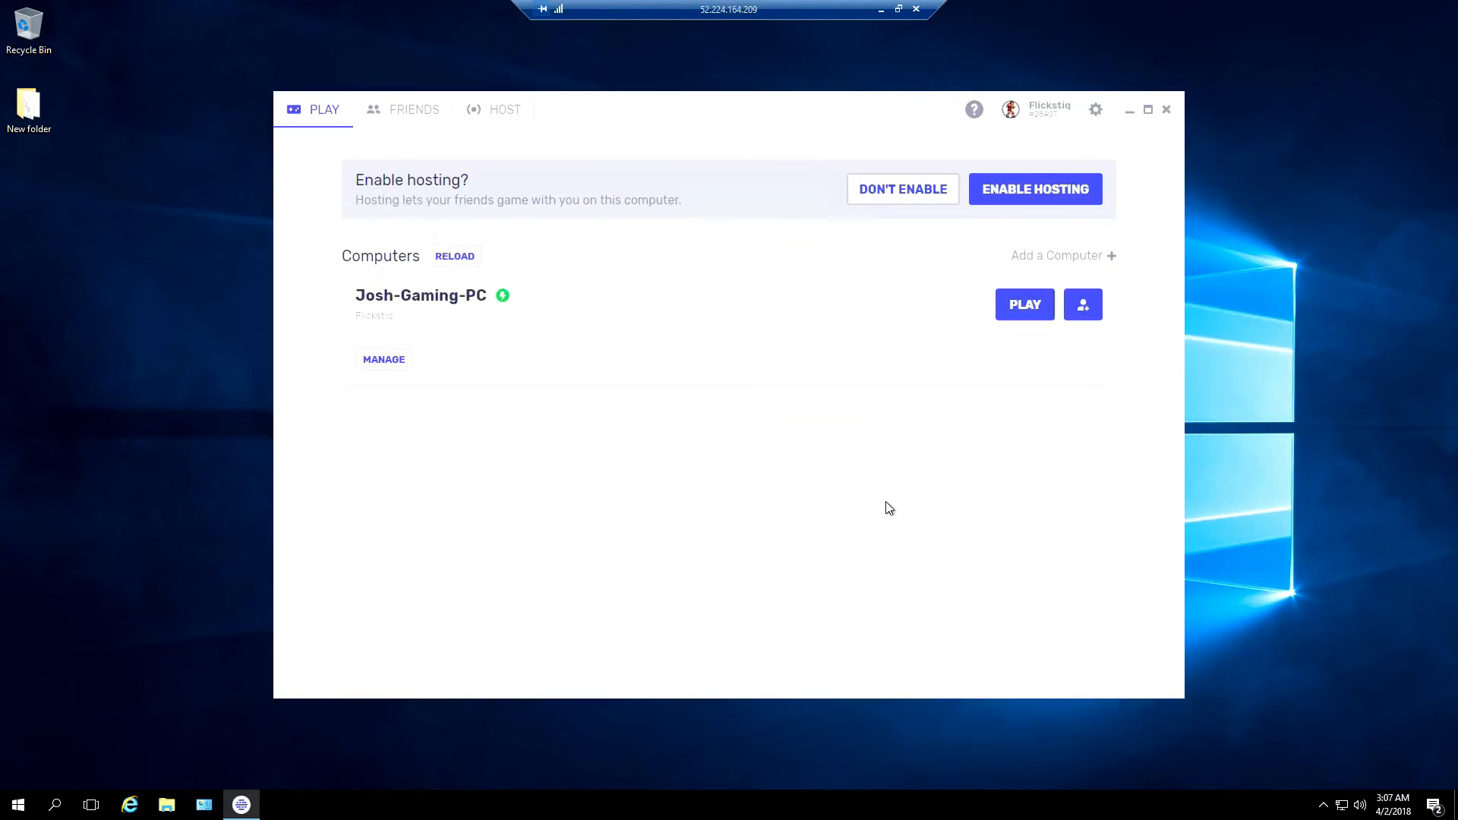
click(998, 196)
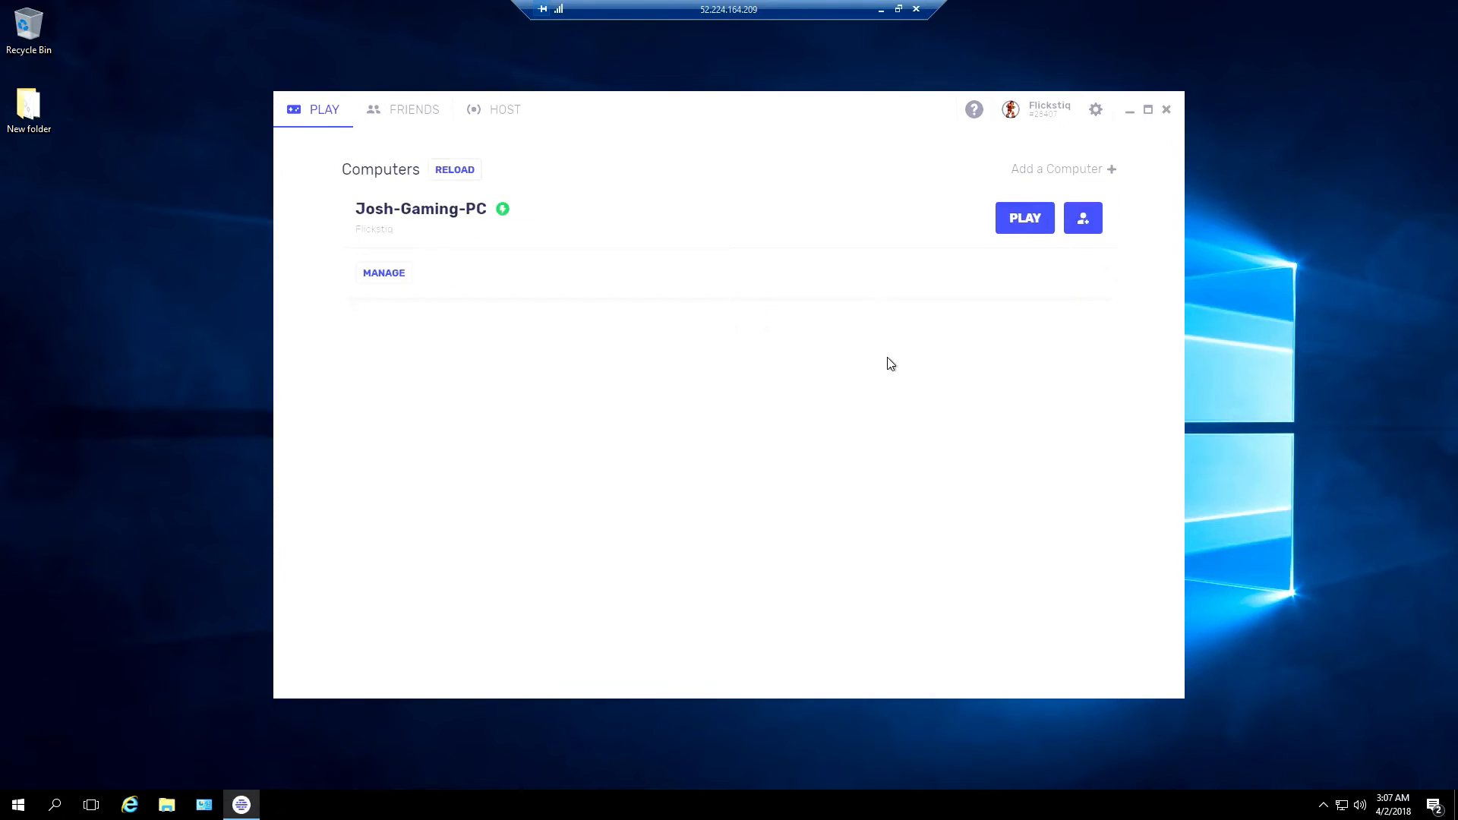
click(1096, 110)
Set Parsec's Network server start port to 8000 and save
click(1083, 152)
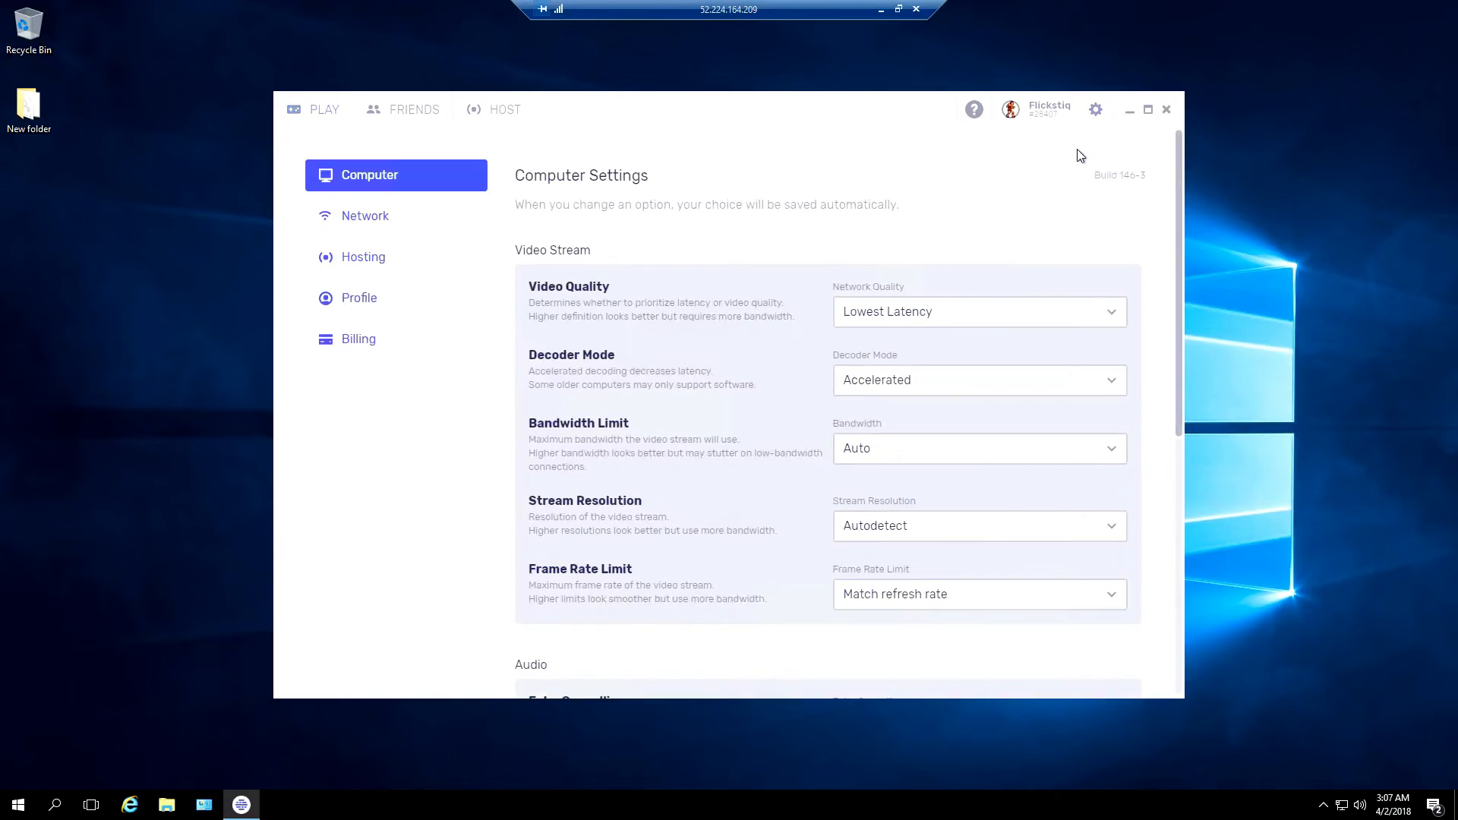
click(357, 216)
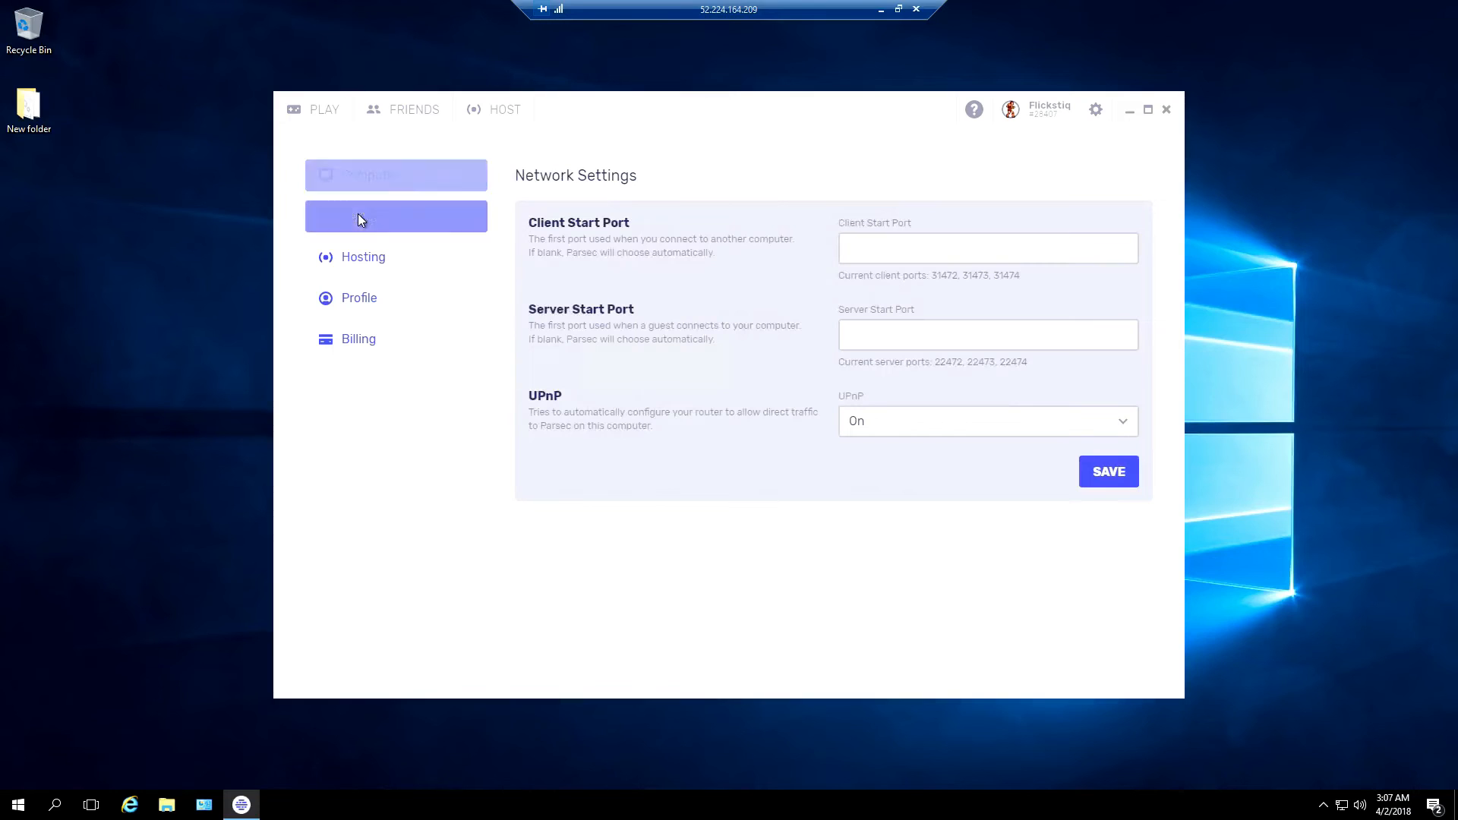
click(874, 337)
text(8000)
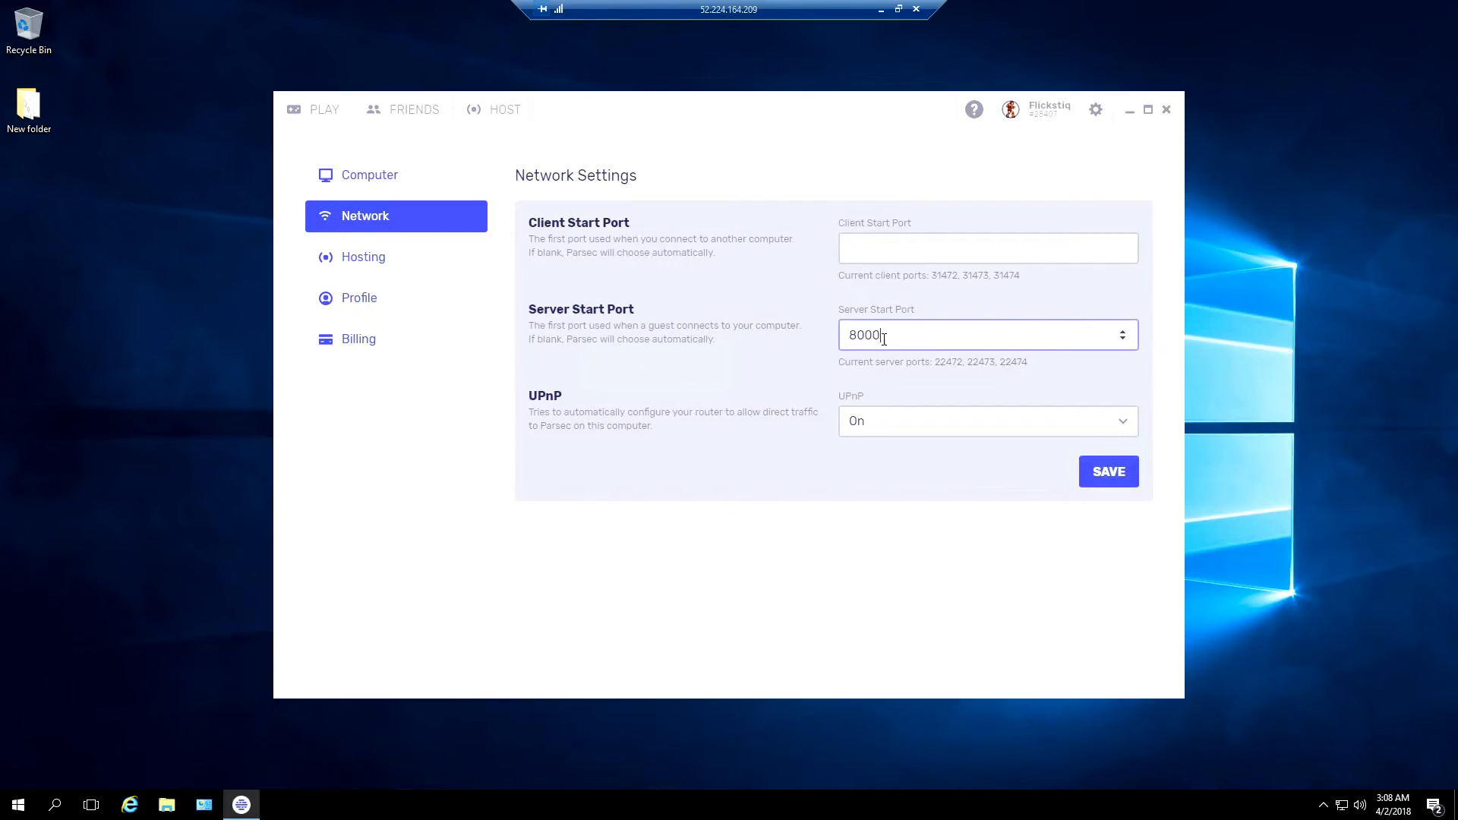
click(1096, 477)
Keep Generic PnP Monitor as the Hosting display adapter and close Parsec
click(361, 262)
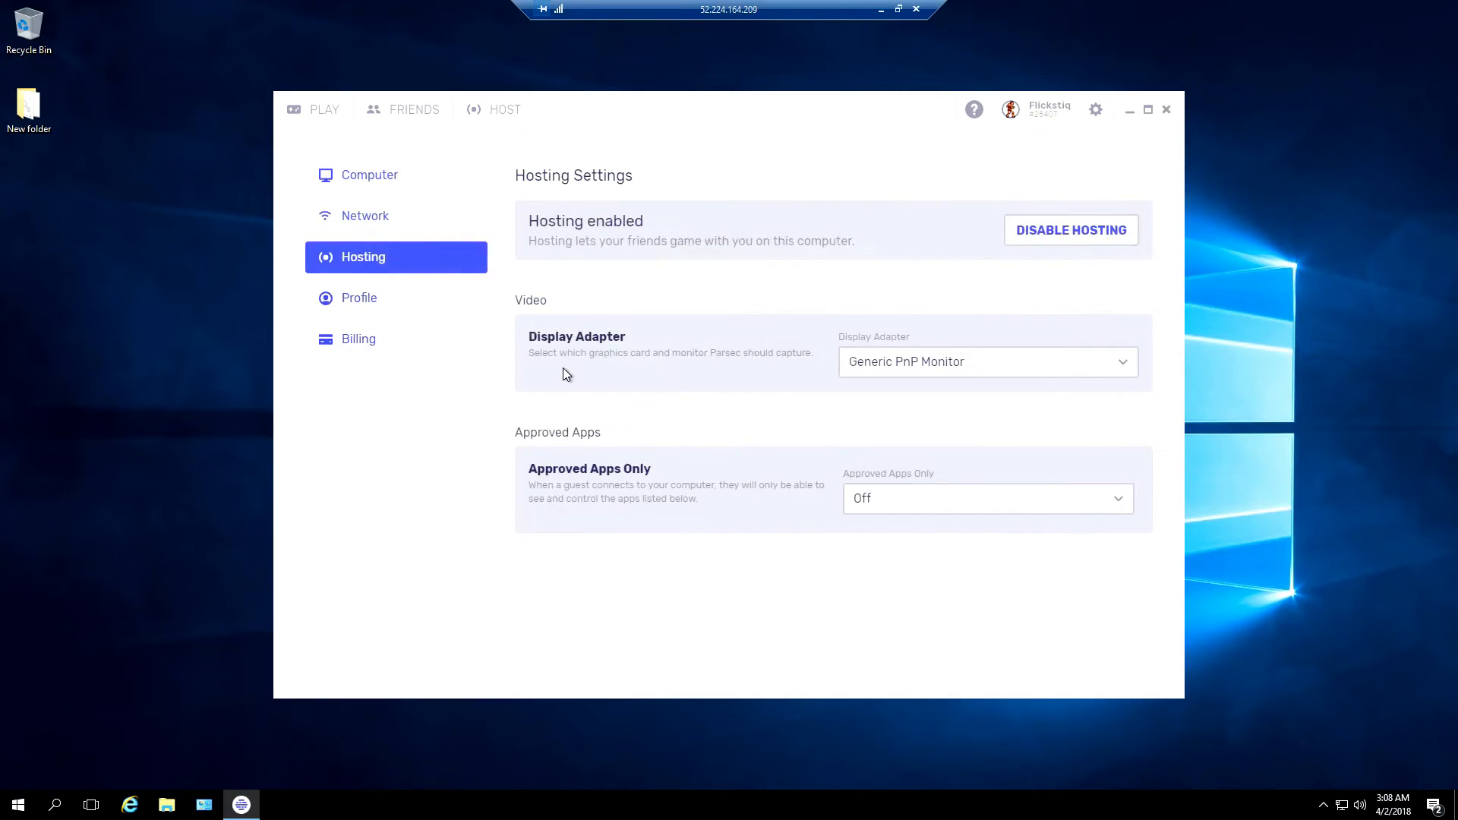
click(1072, 368)
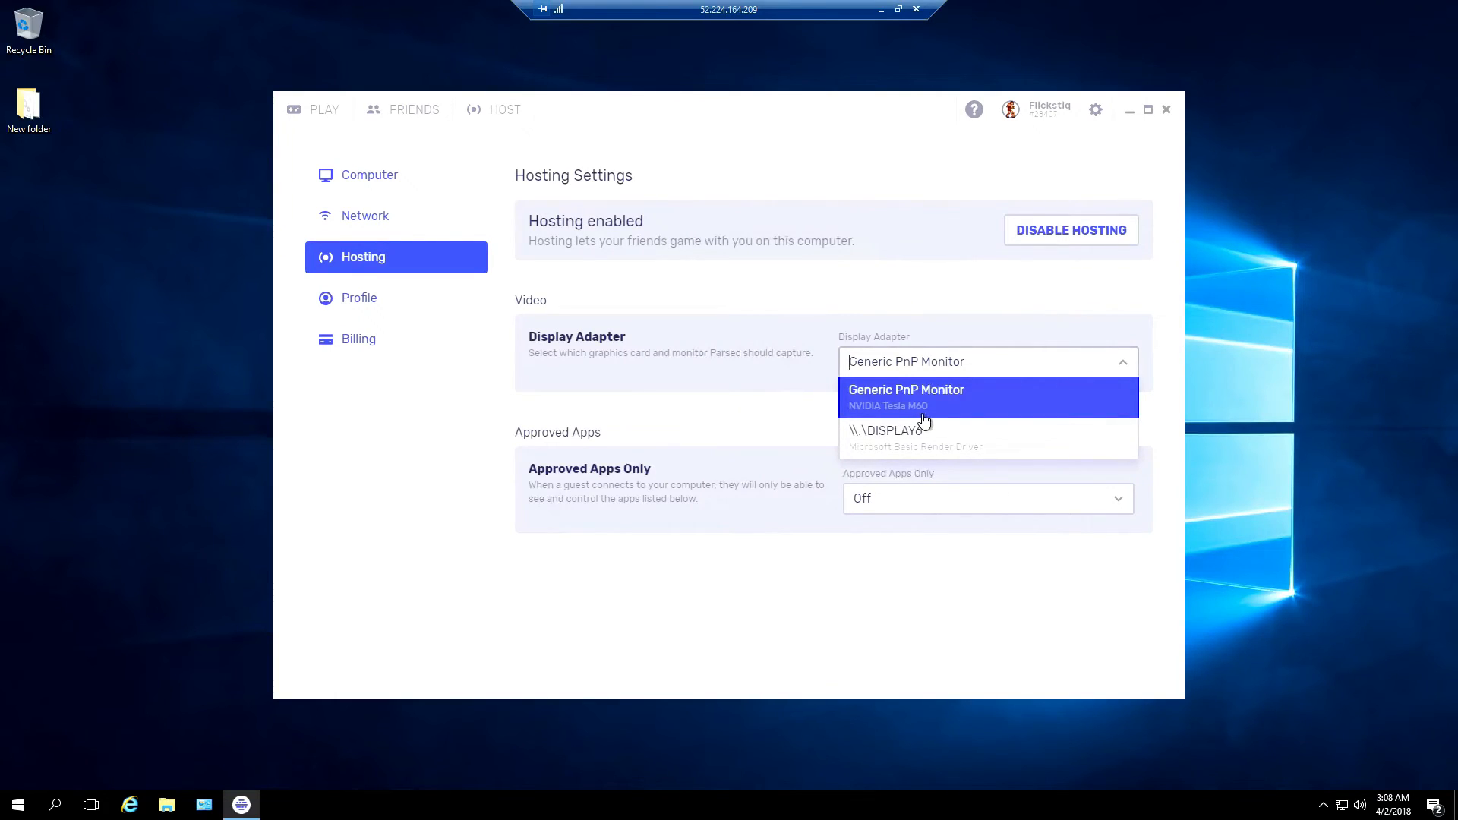
click(965, 398)
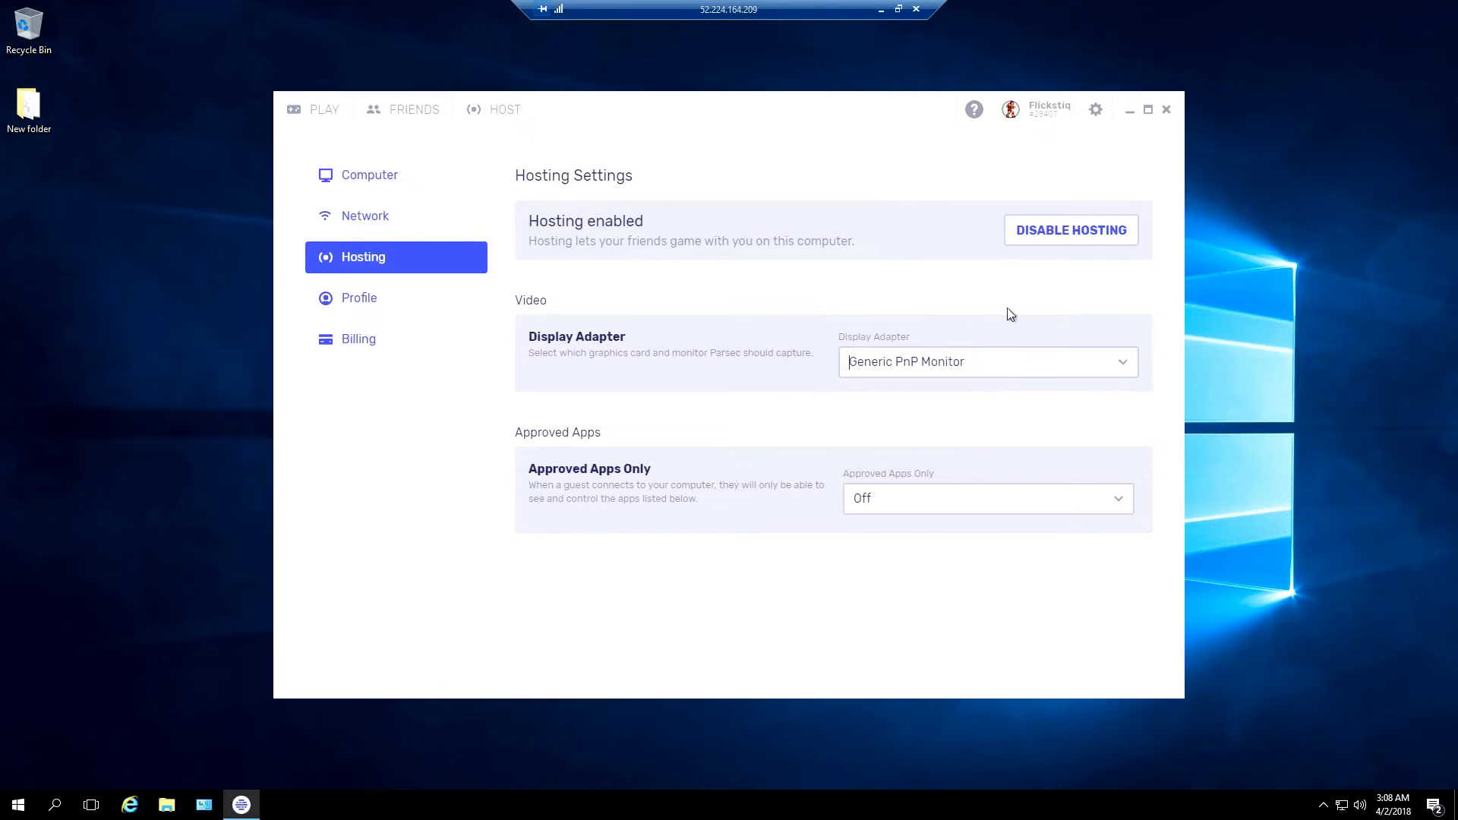
click(1167, 111)
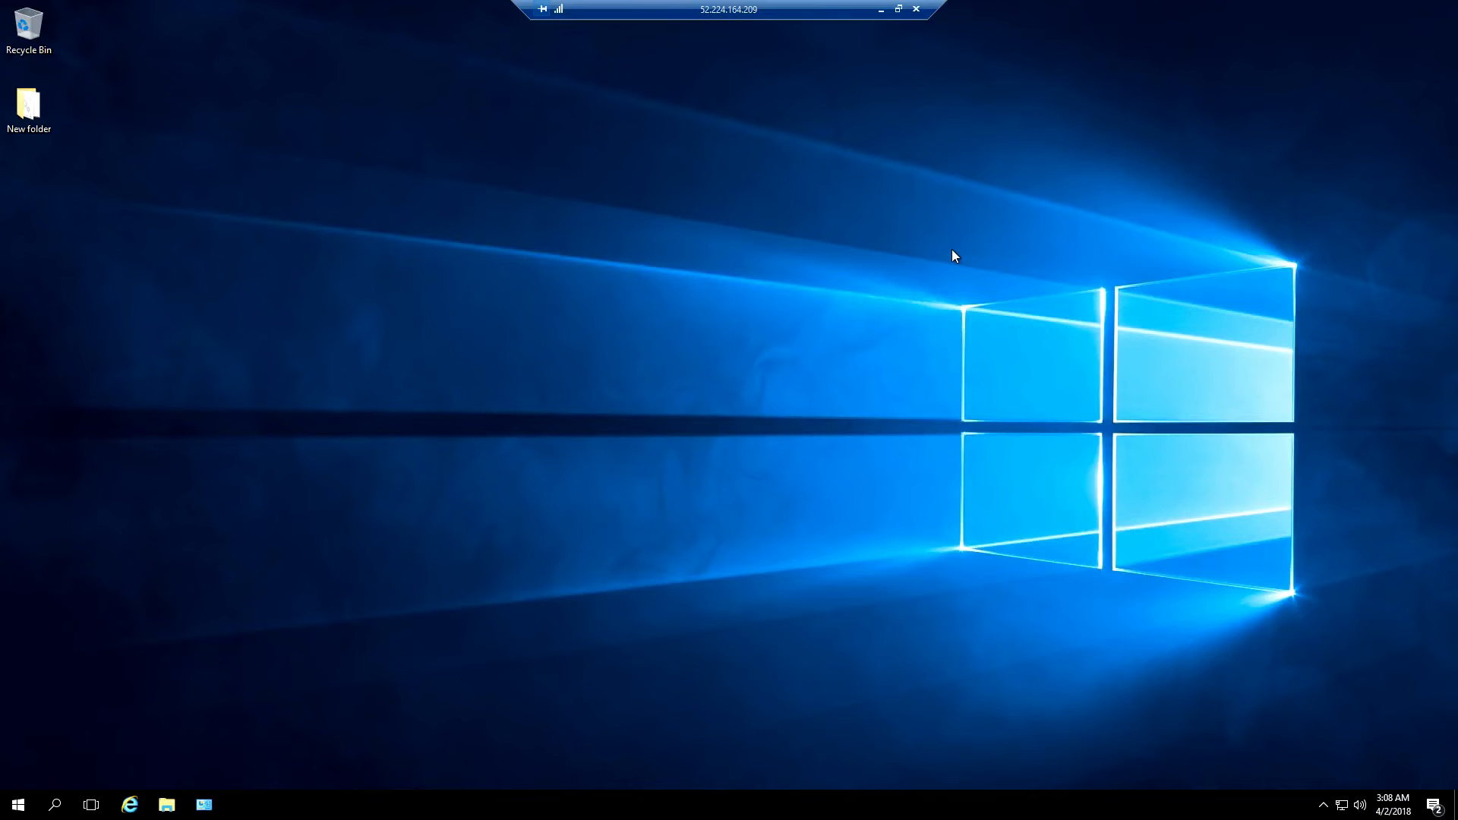
End the RDP session and restart the cloud-server VM from the Azure dashboard
click(917, 10)
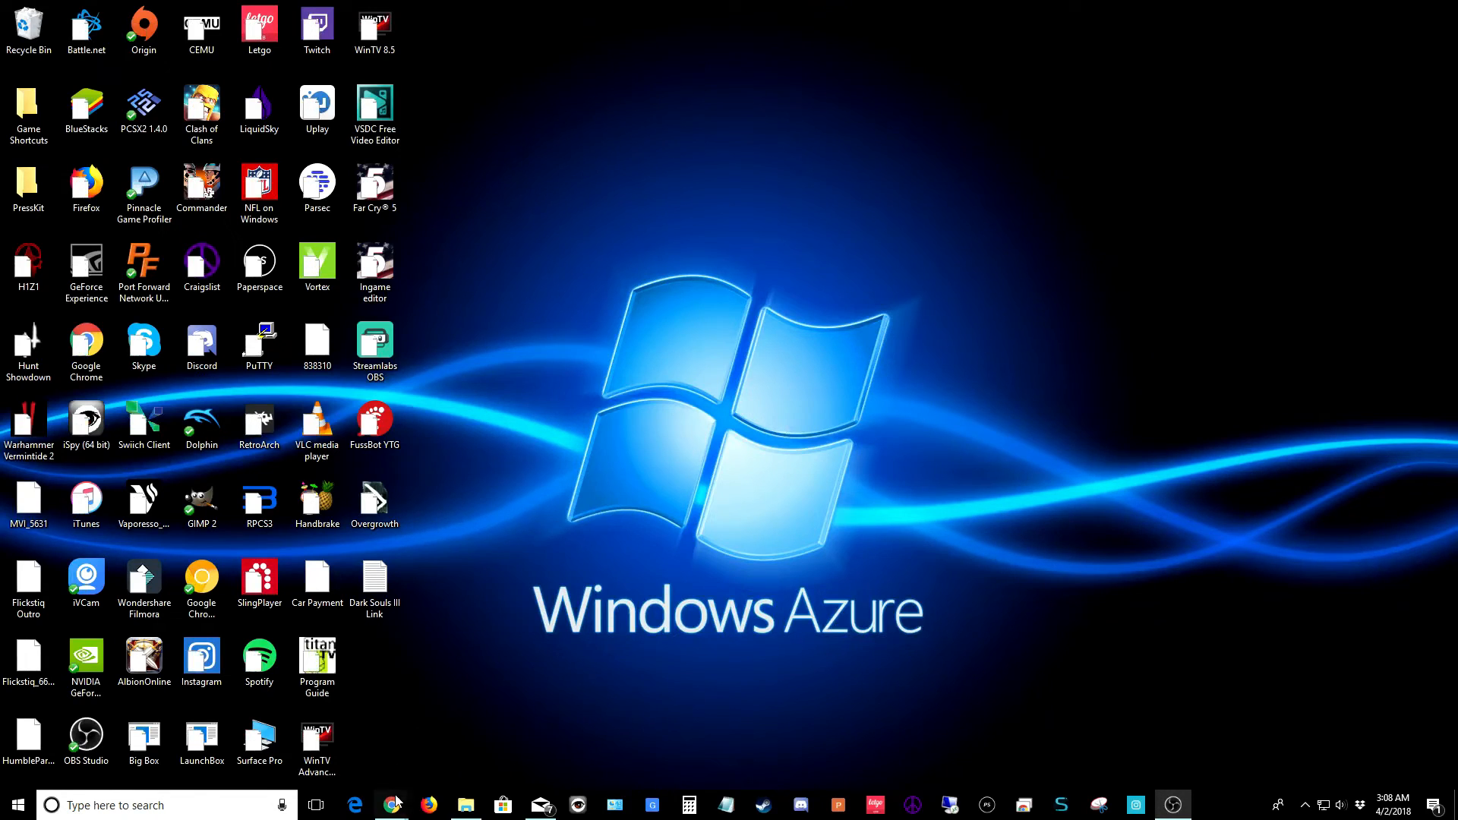
mouse_move(408, 801)
click(561, 743)
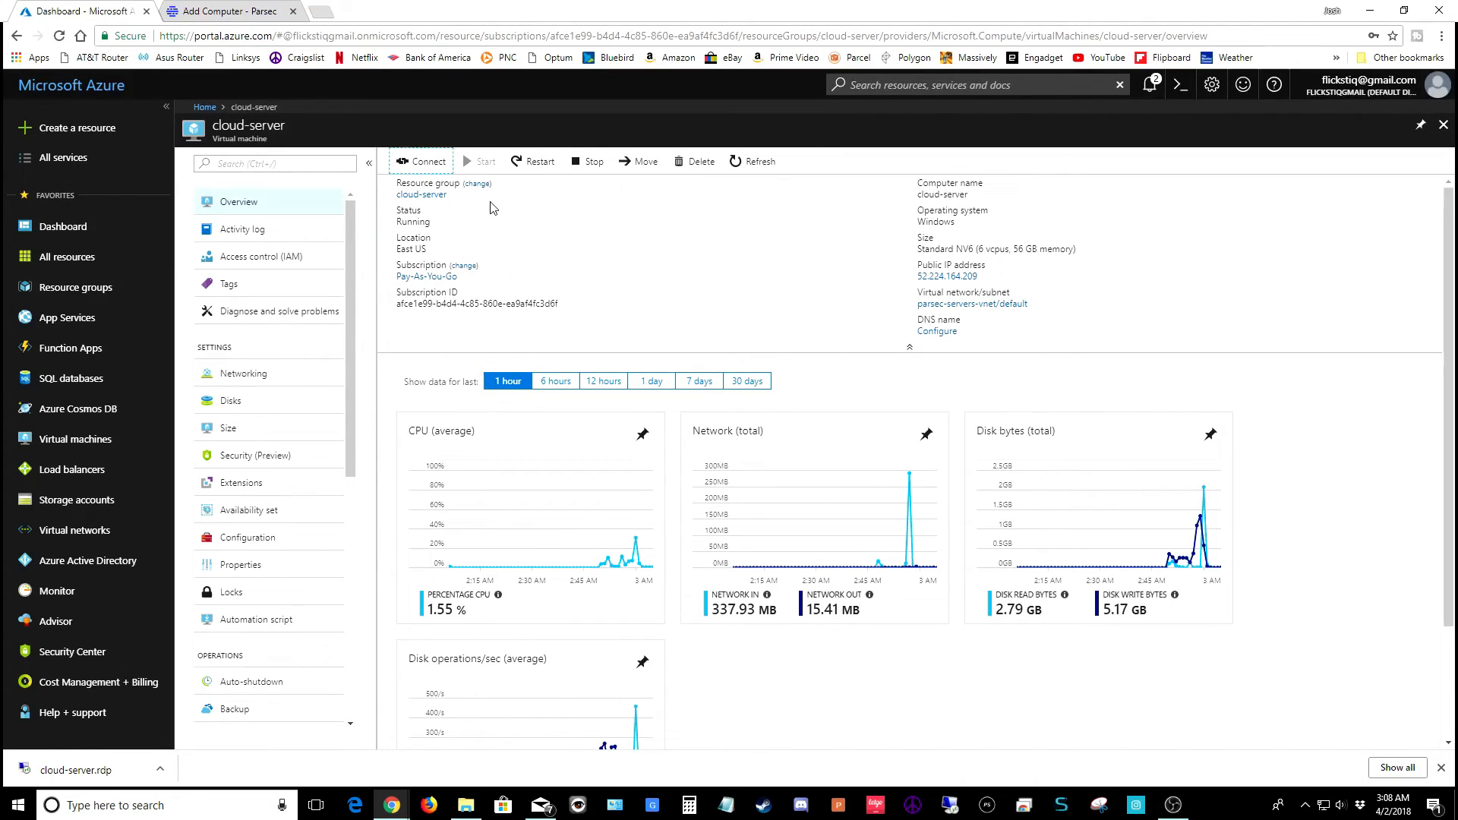
click(115, 228)
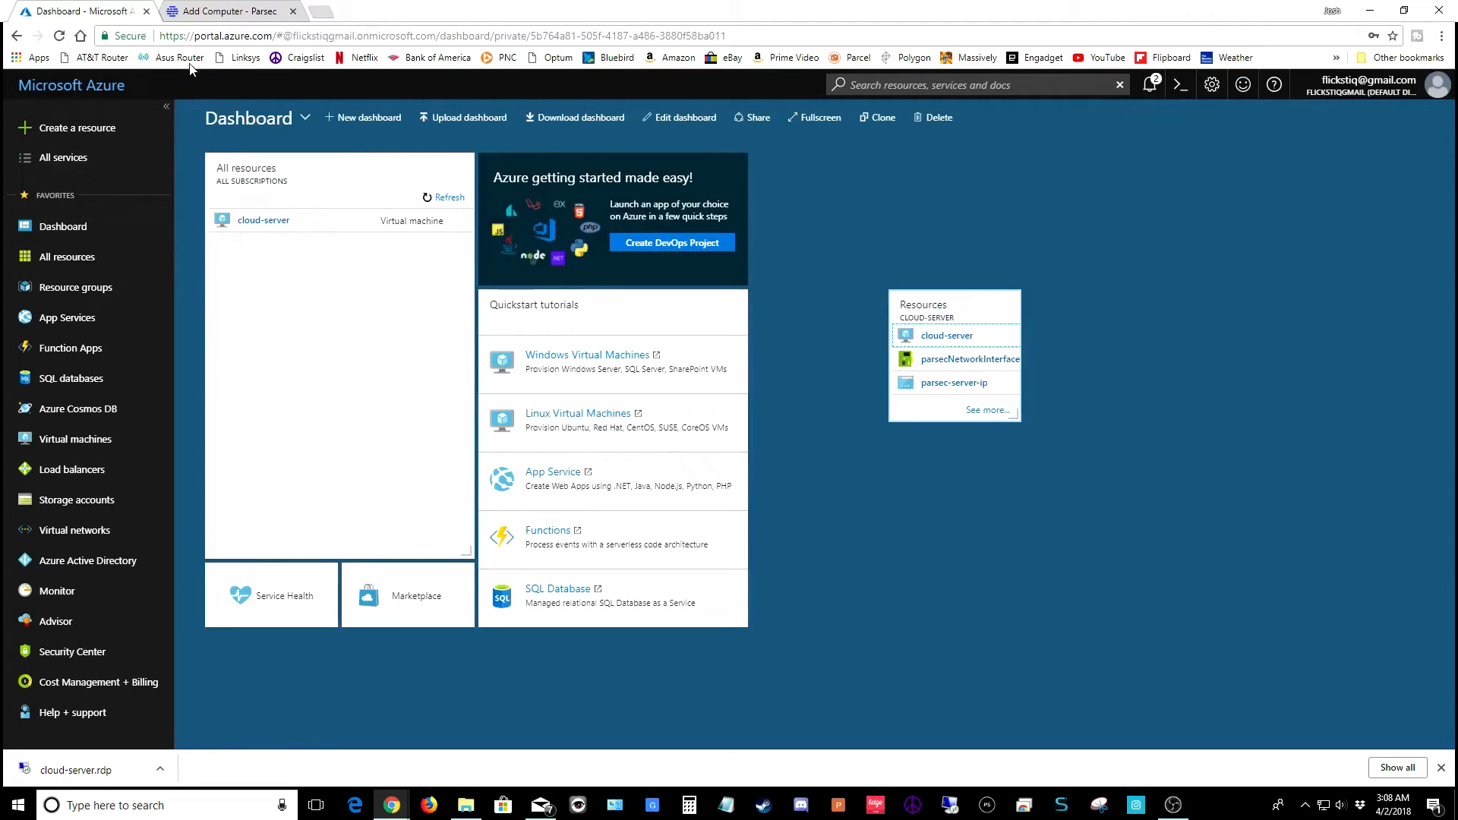
click(262, 221)
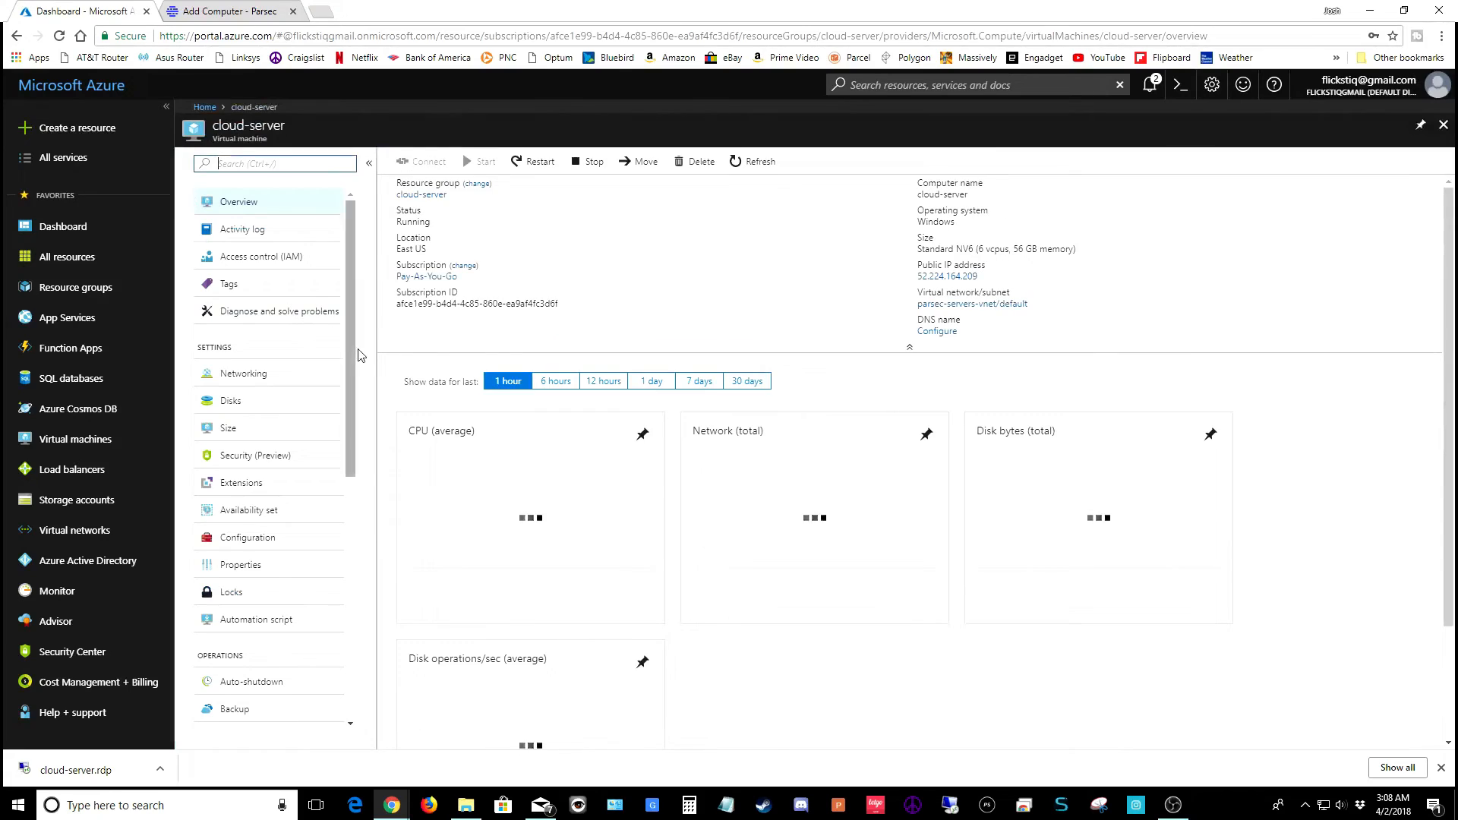
click(534, 163)
click(429, 268)
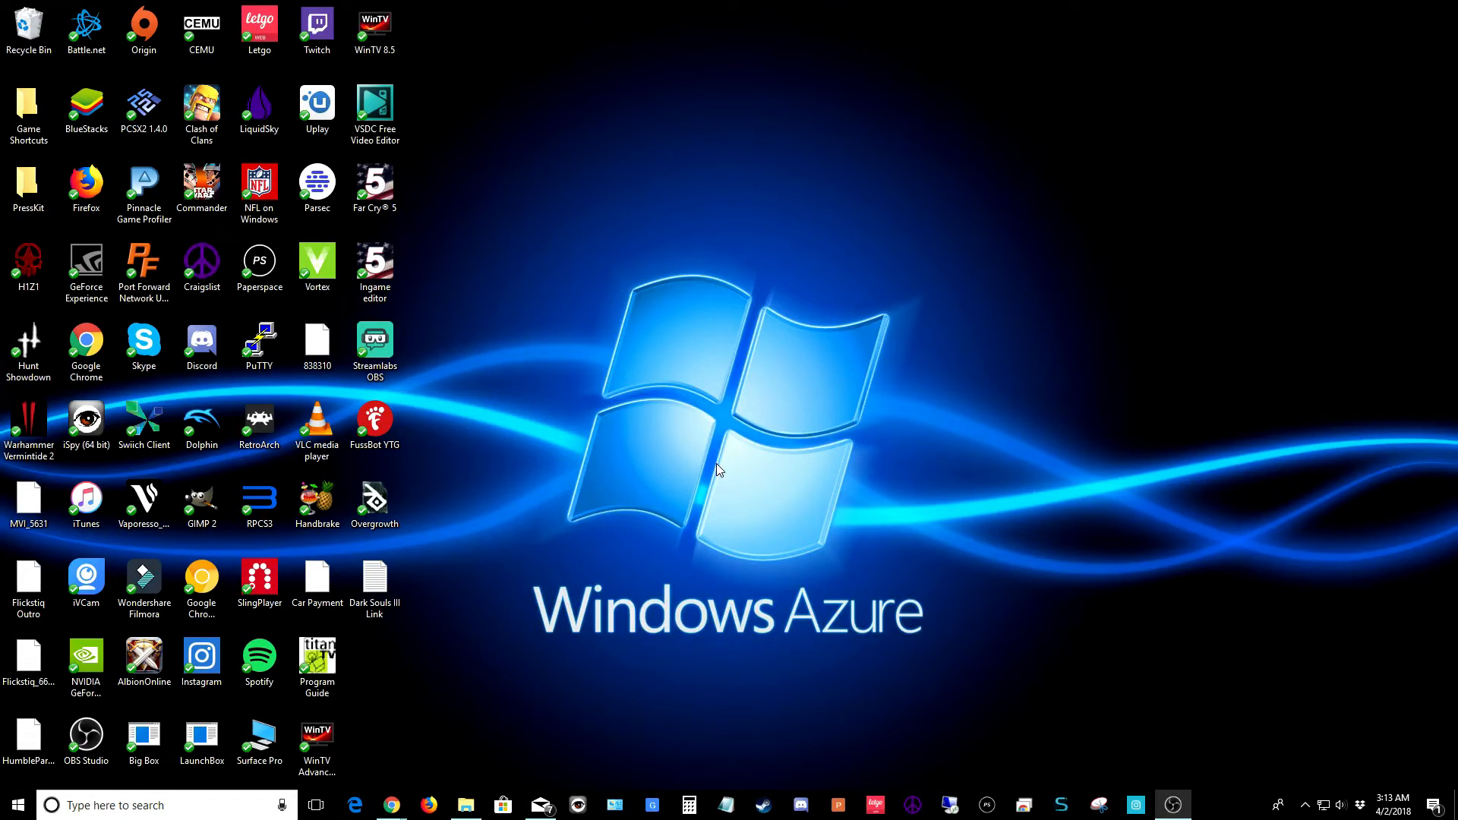
Open Parsec from the local tray and click PLAY next to cloud-server
click(1305, 806)
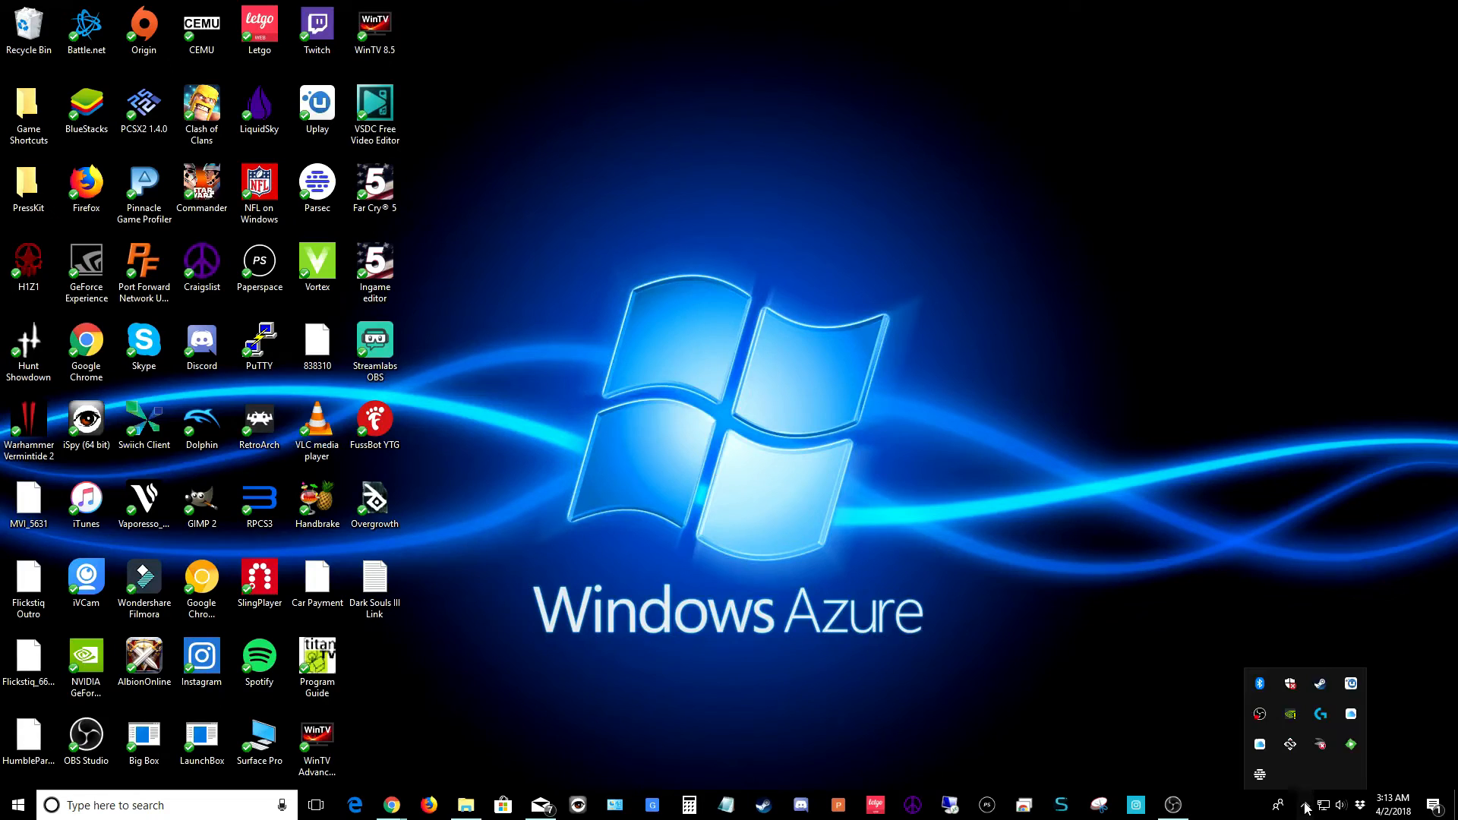
click(1259, 774)
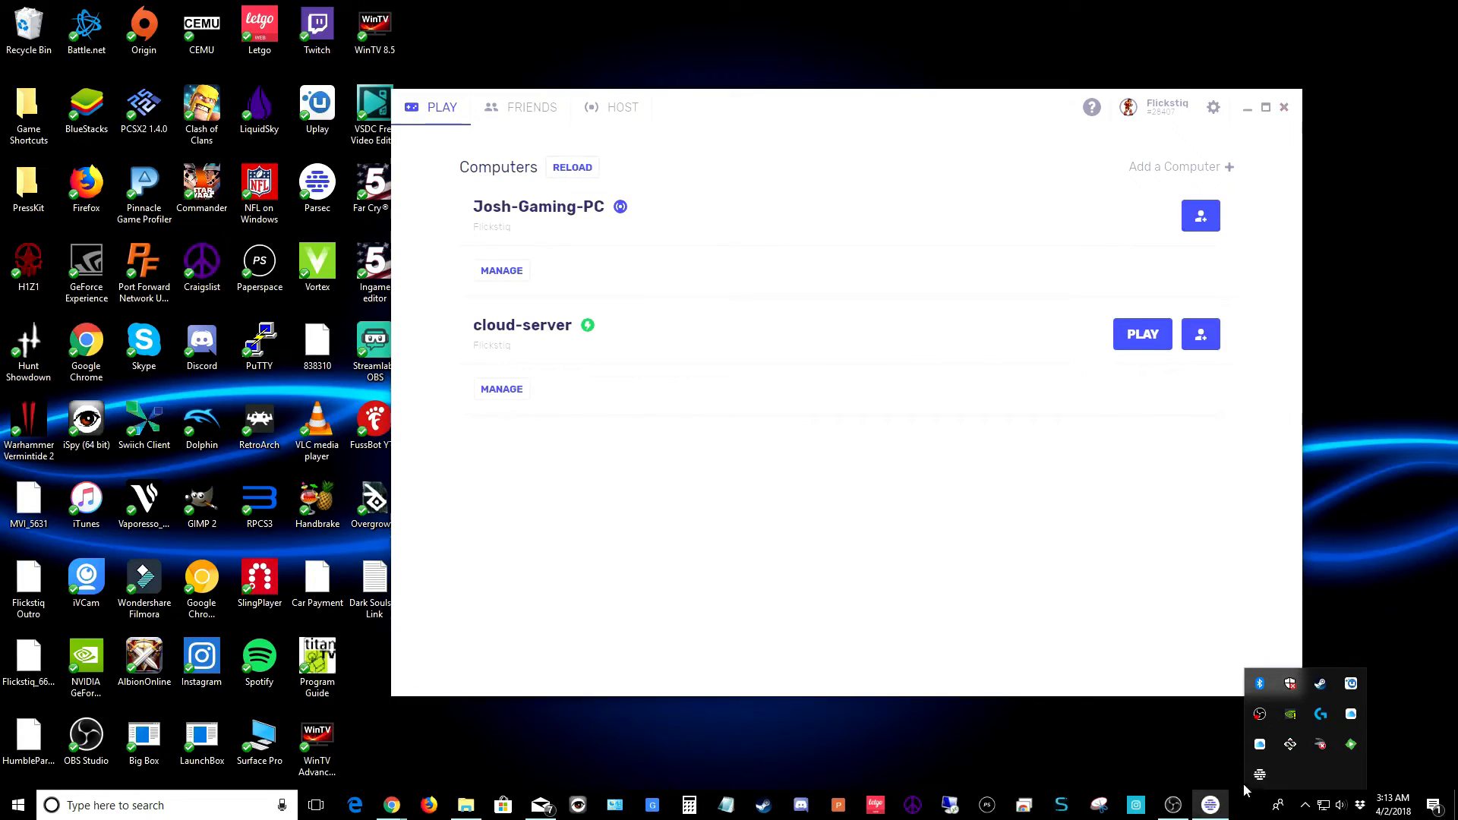
click(1306, 806)
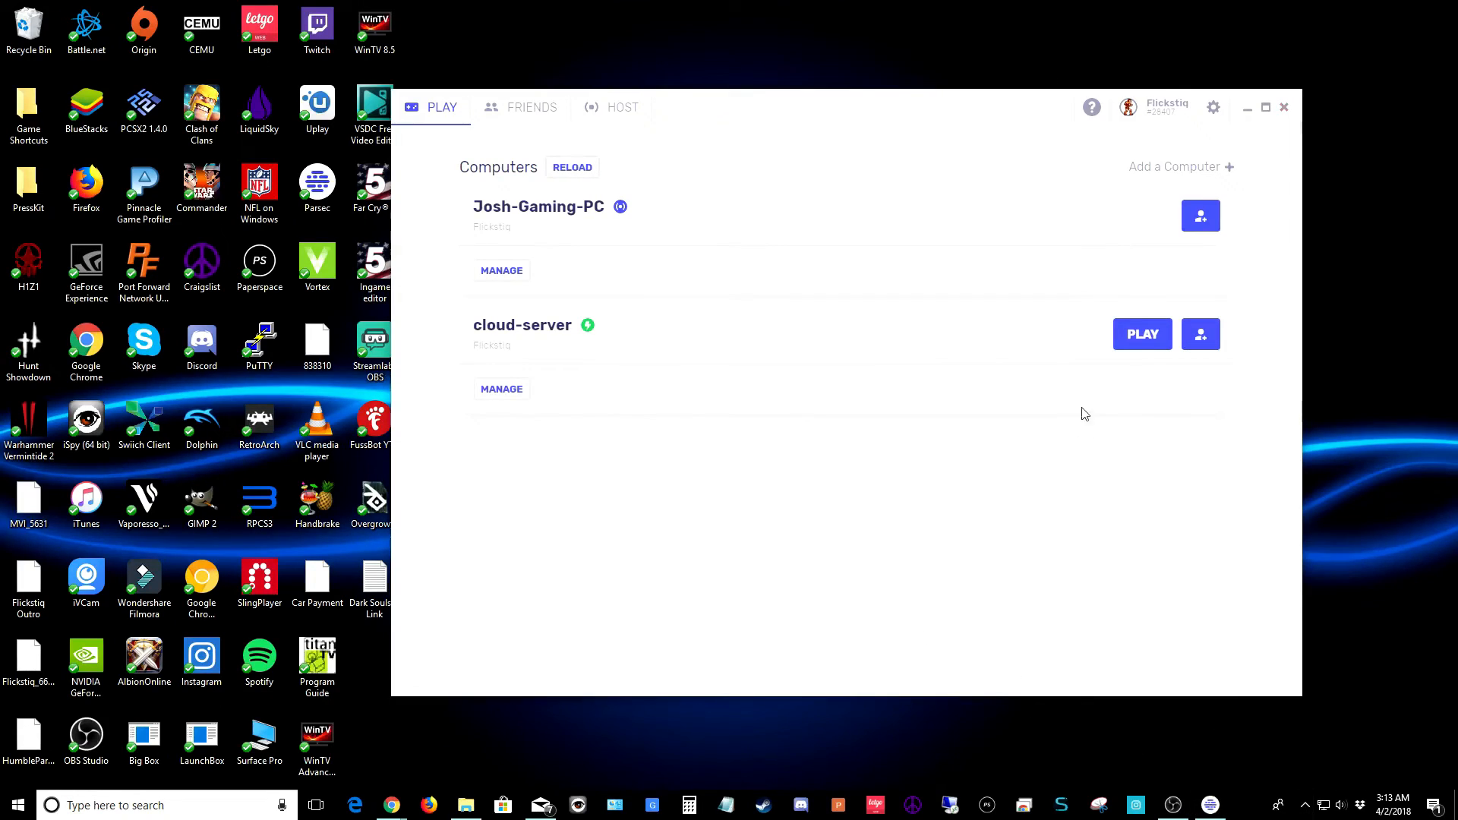
click(1136, 338)
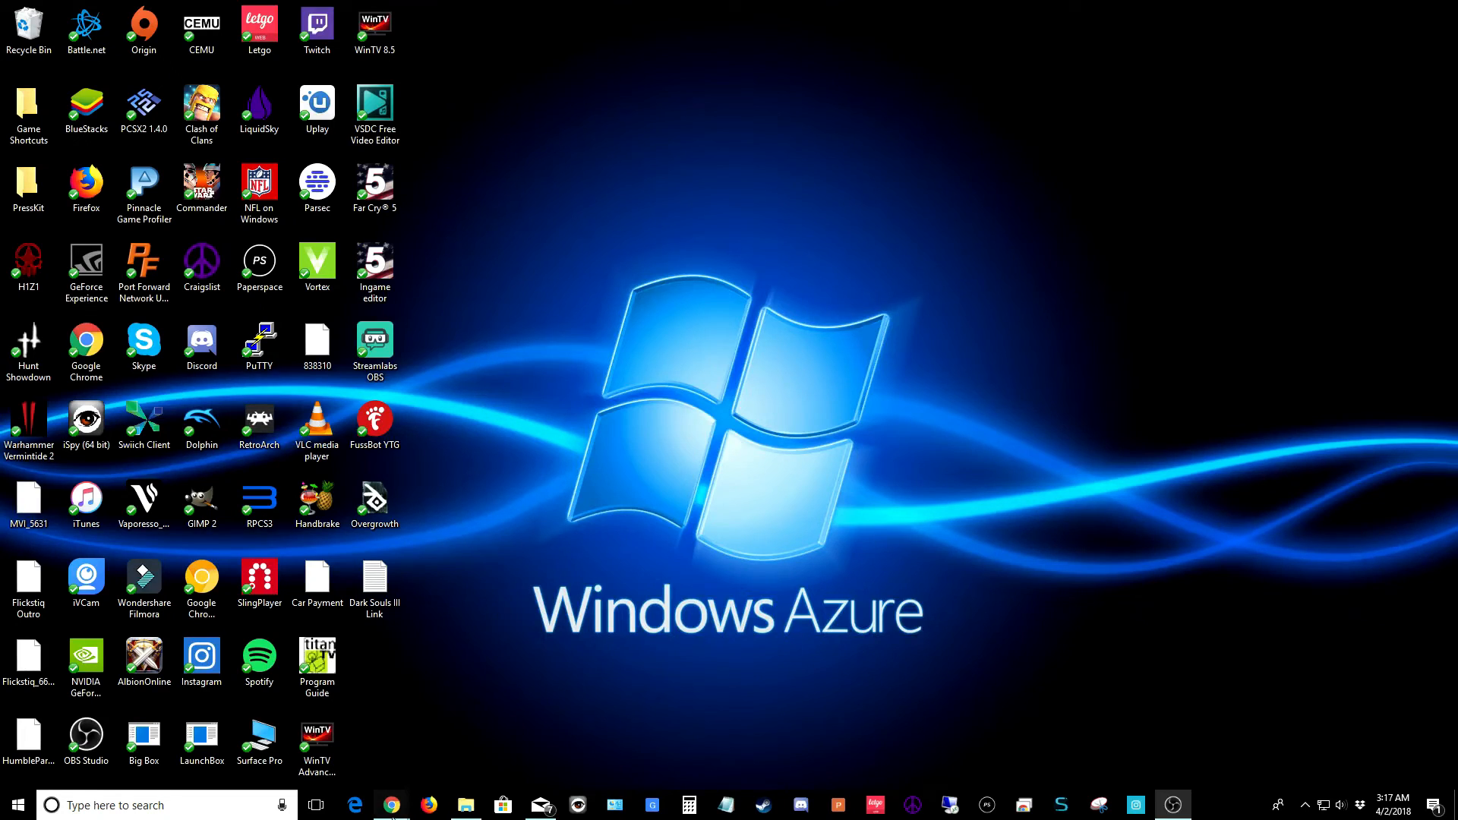
Check the cloud-server overview shows Running in the Azure portal, then minimize Chrome
mouse_move(392, 805)
click(563, 753)
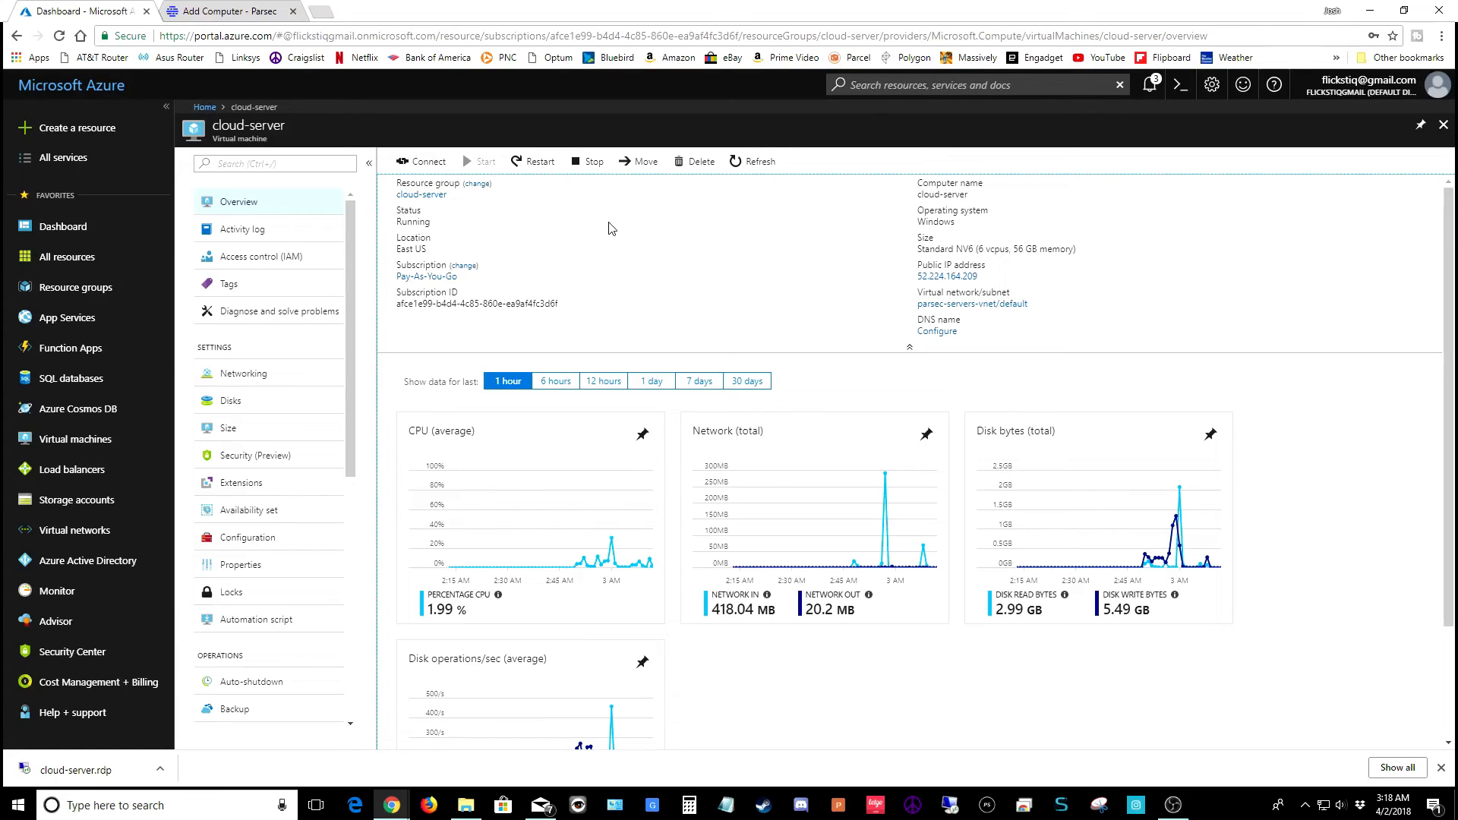
click(1370, 12)
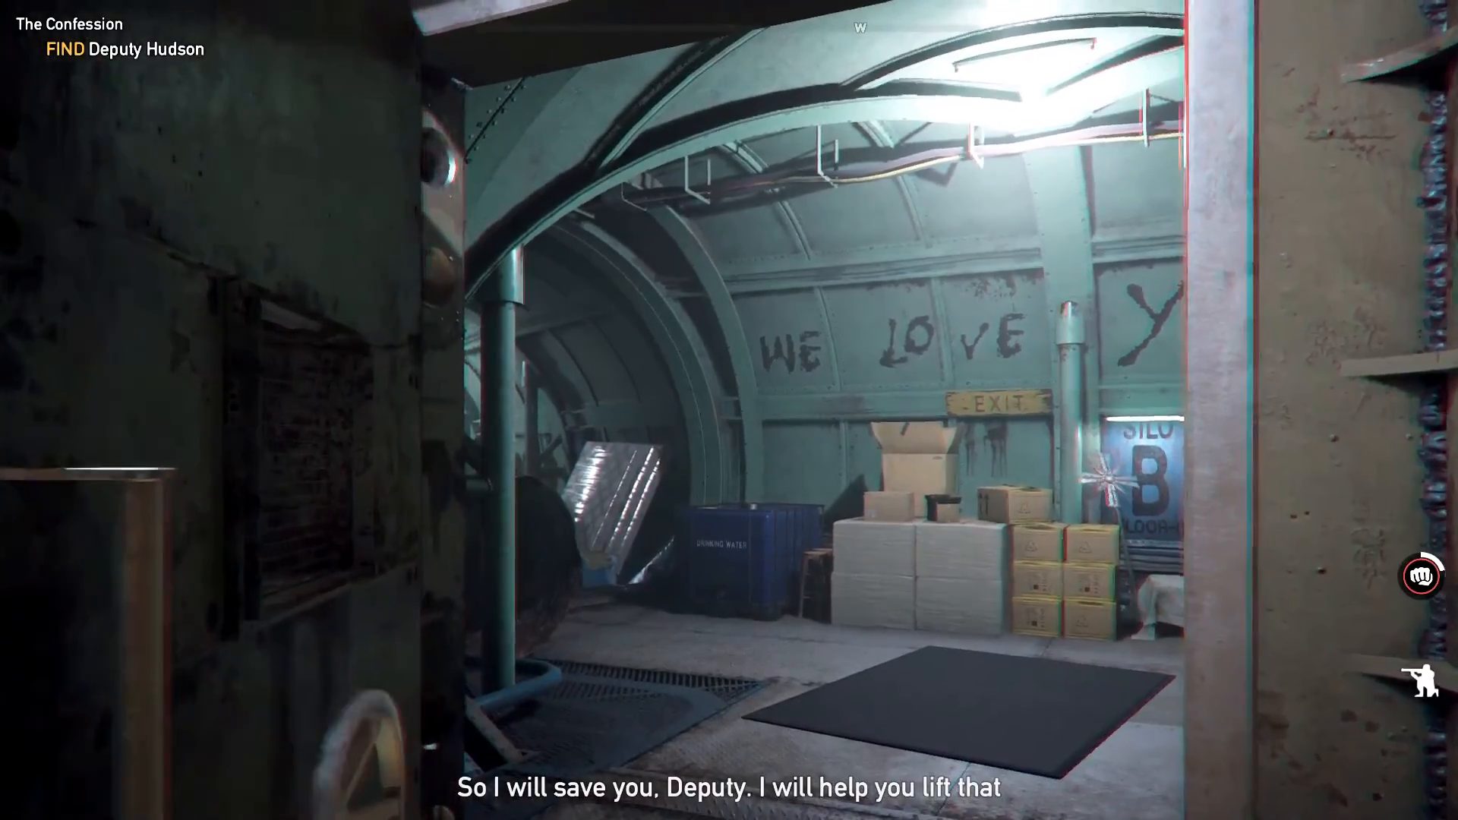
Walk through the doorway and crawl into the rusty pipe
key(w)
key(c)
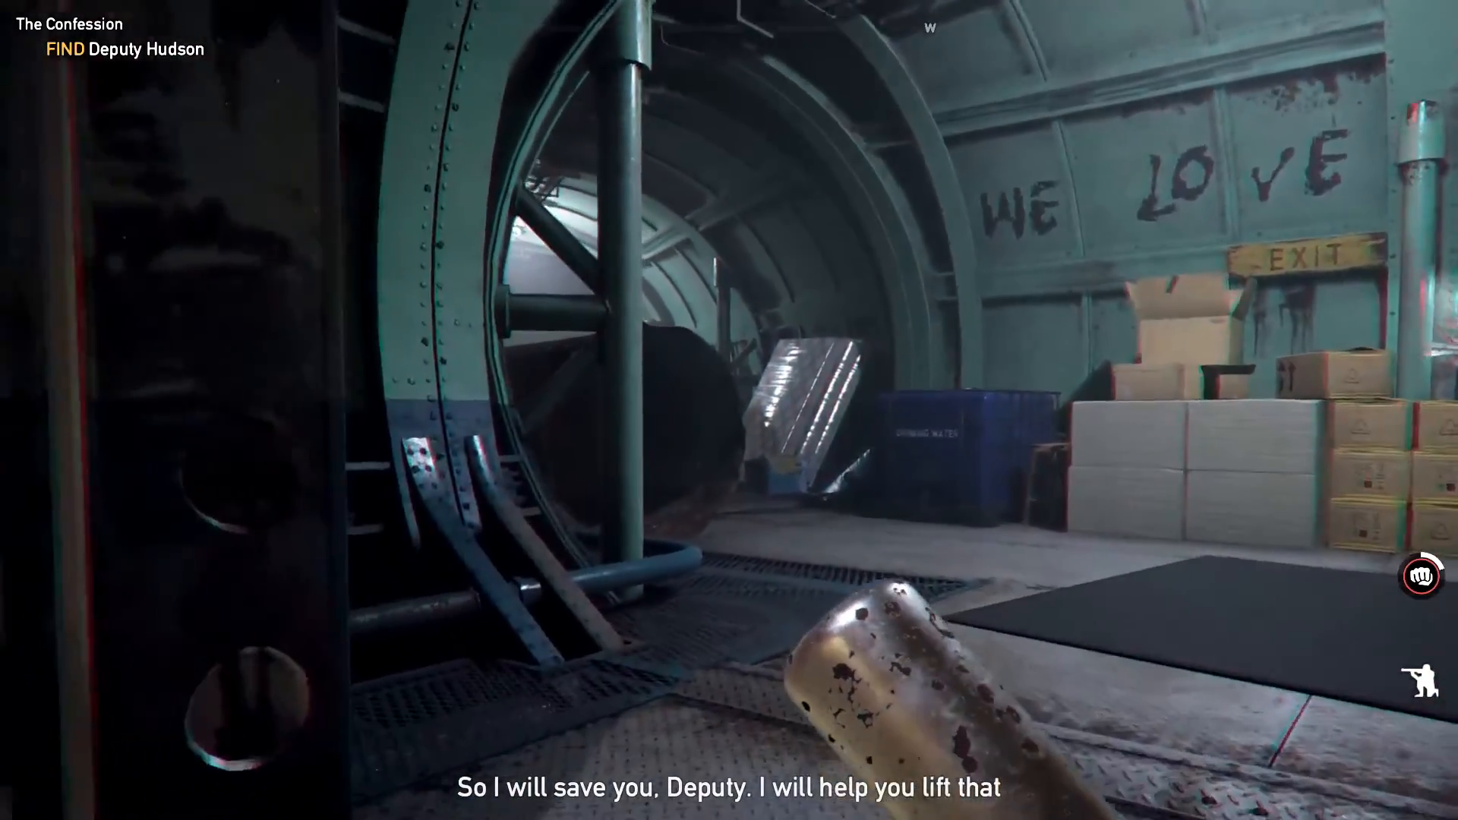
key(w)
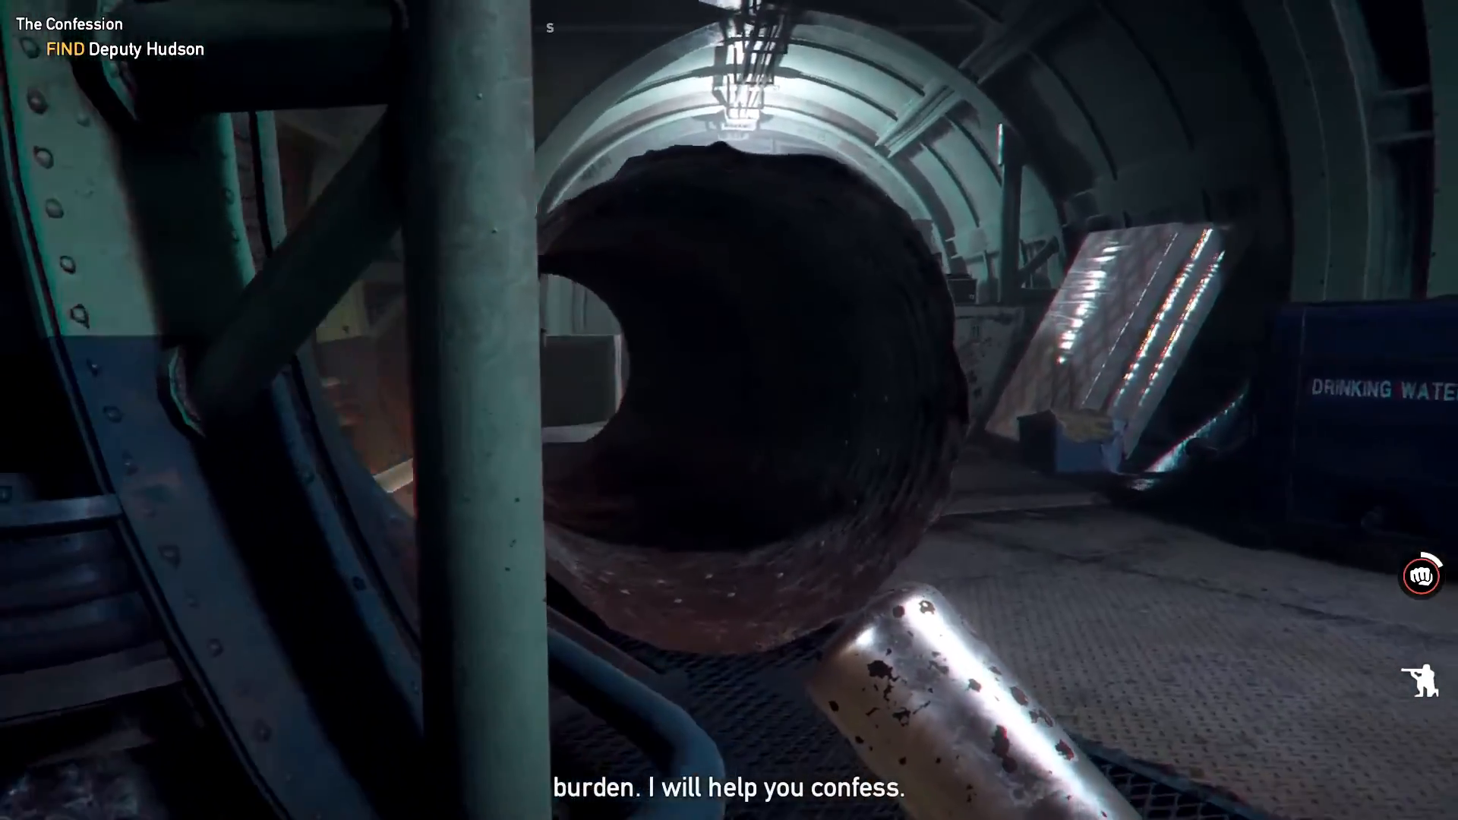
key(w)
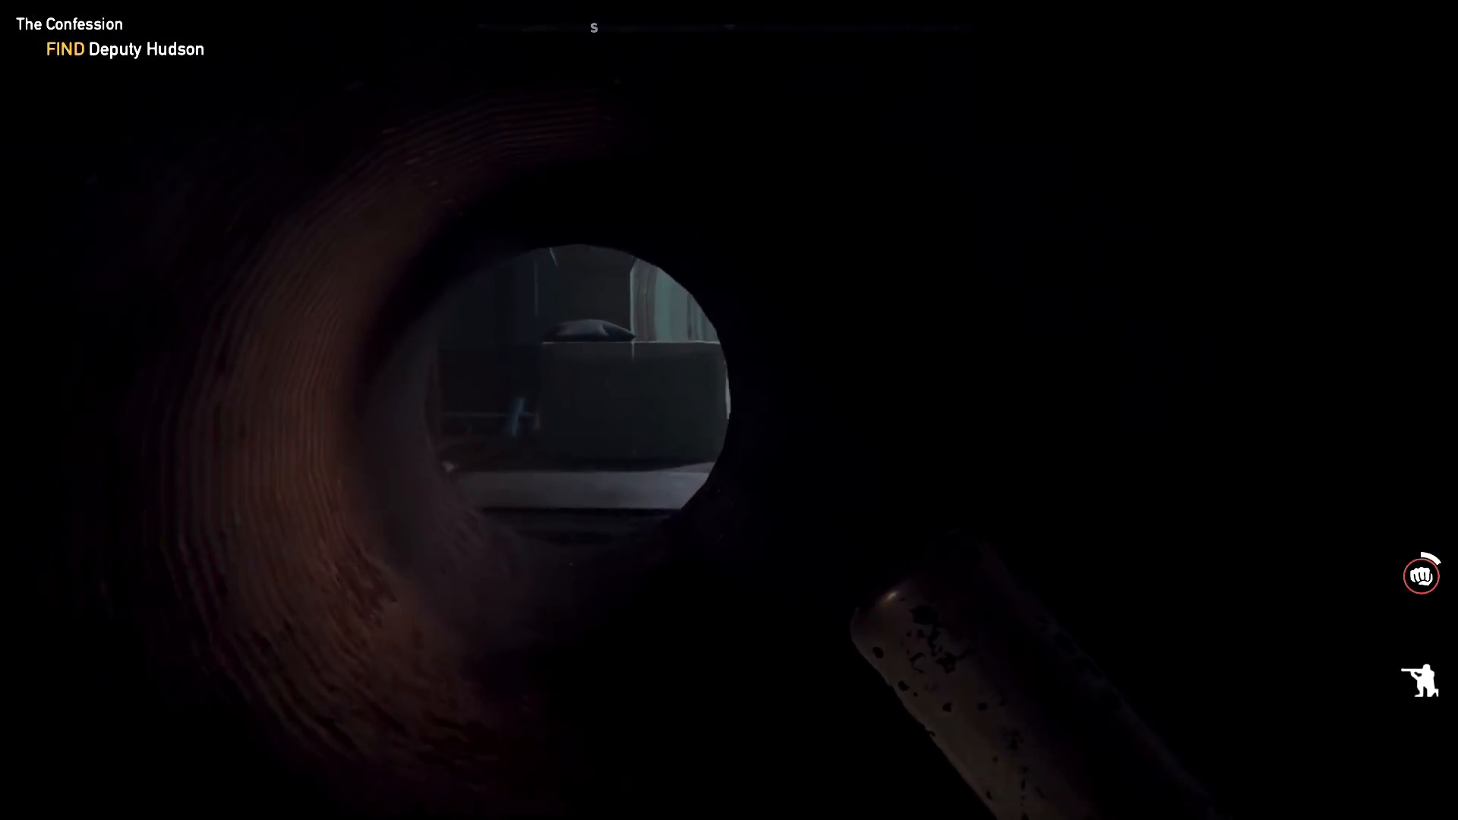
key(w)
Open the weapon wheel and switch it to utility items
key(Tab)
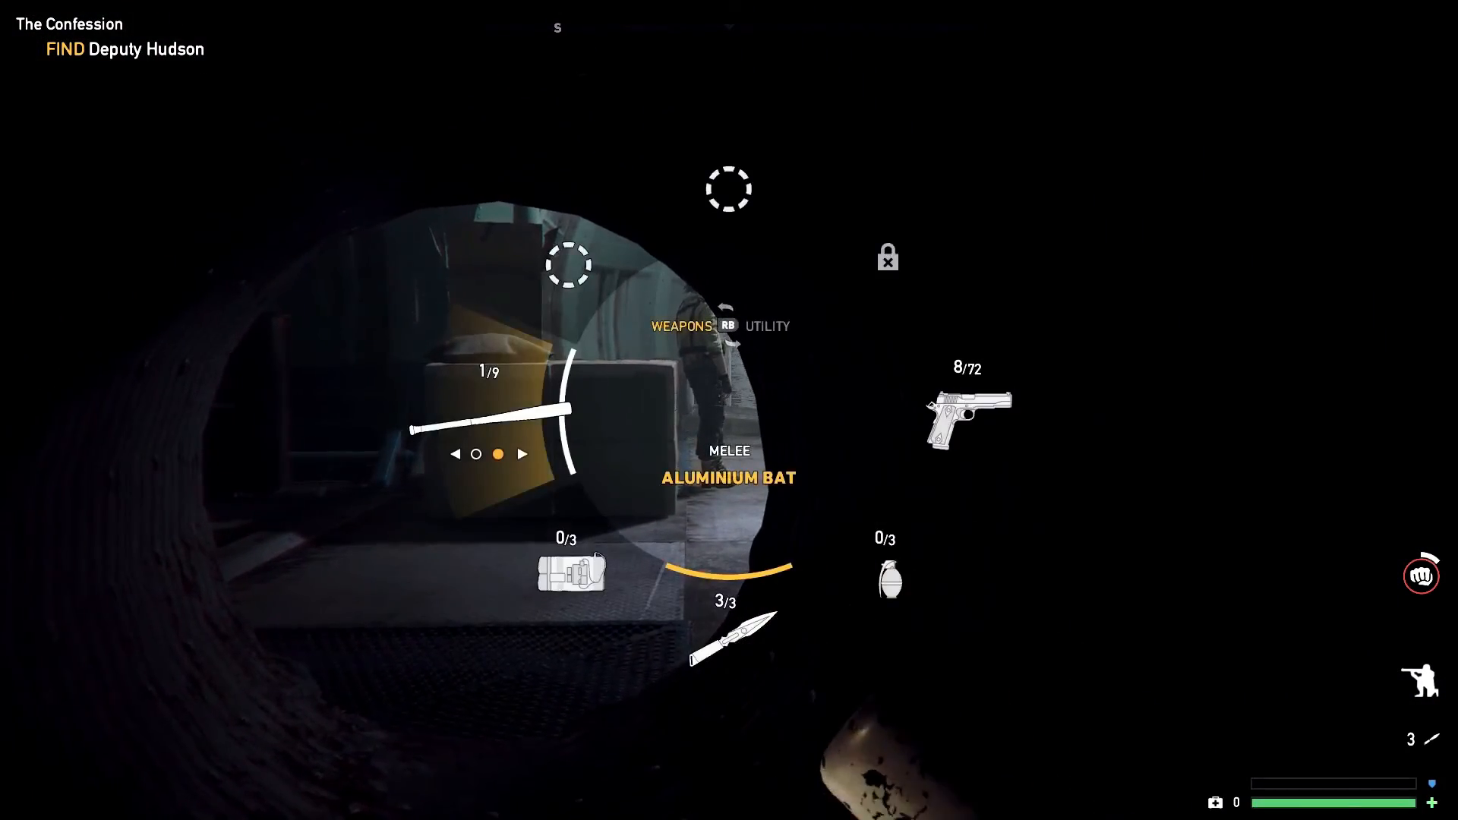
key(q)
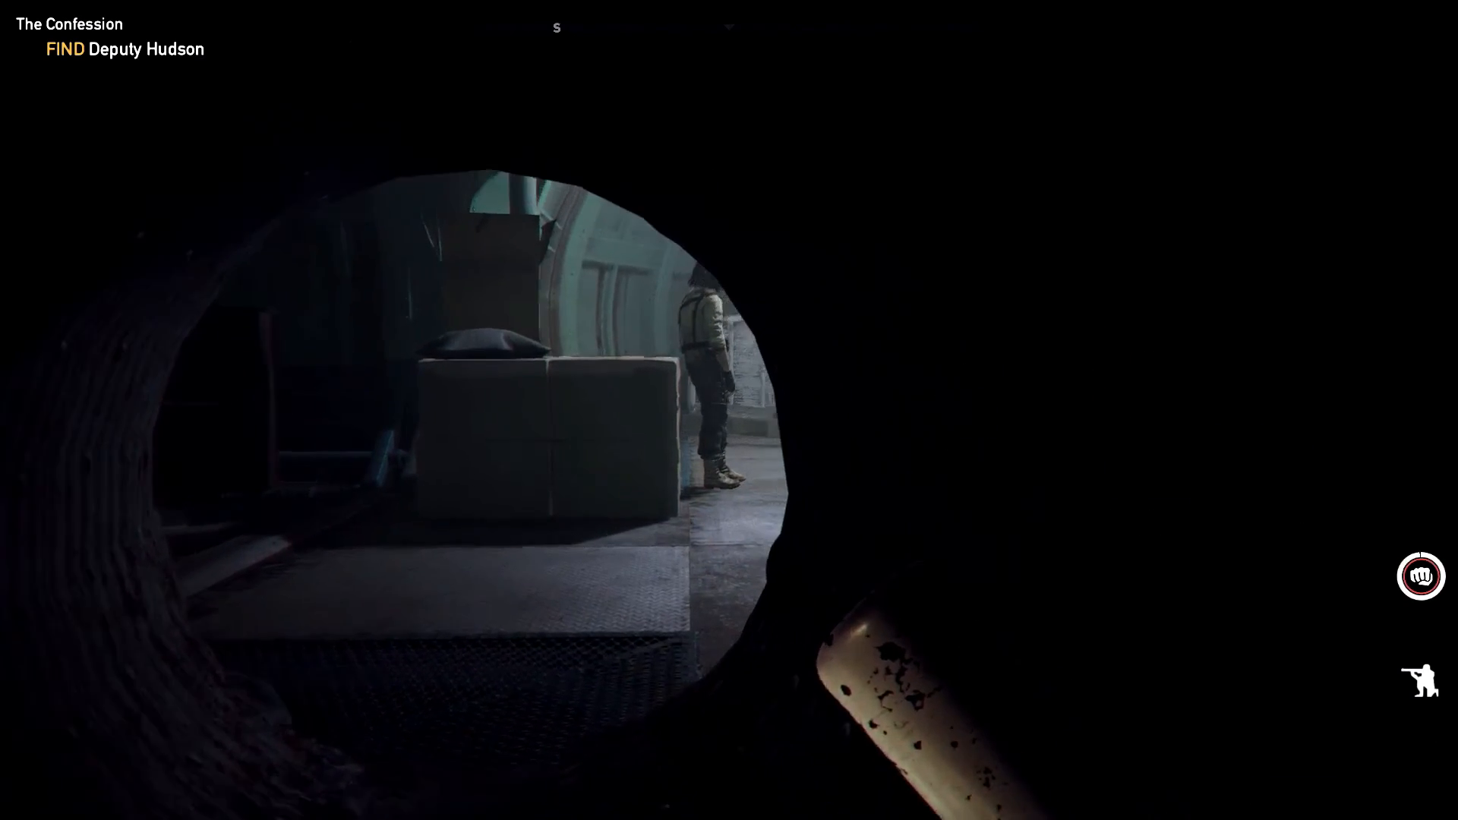
key(Tab)
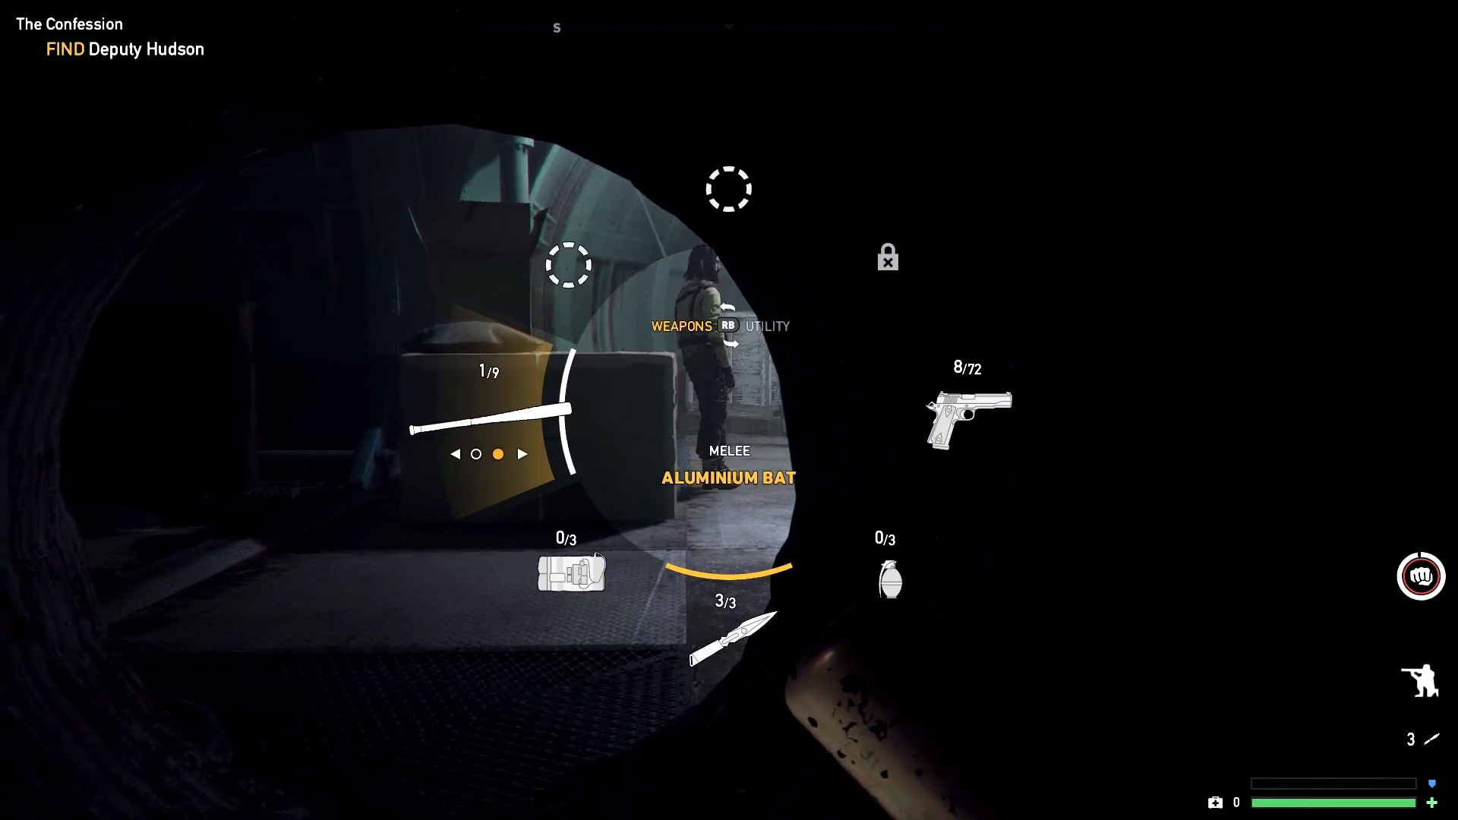
key(q)
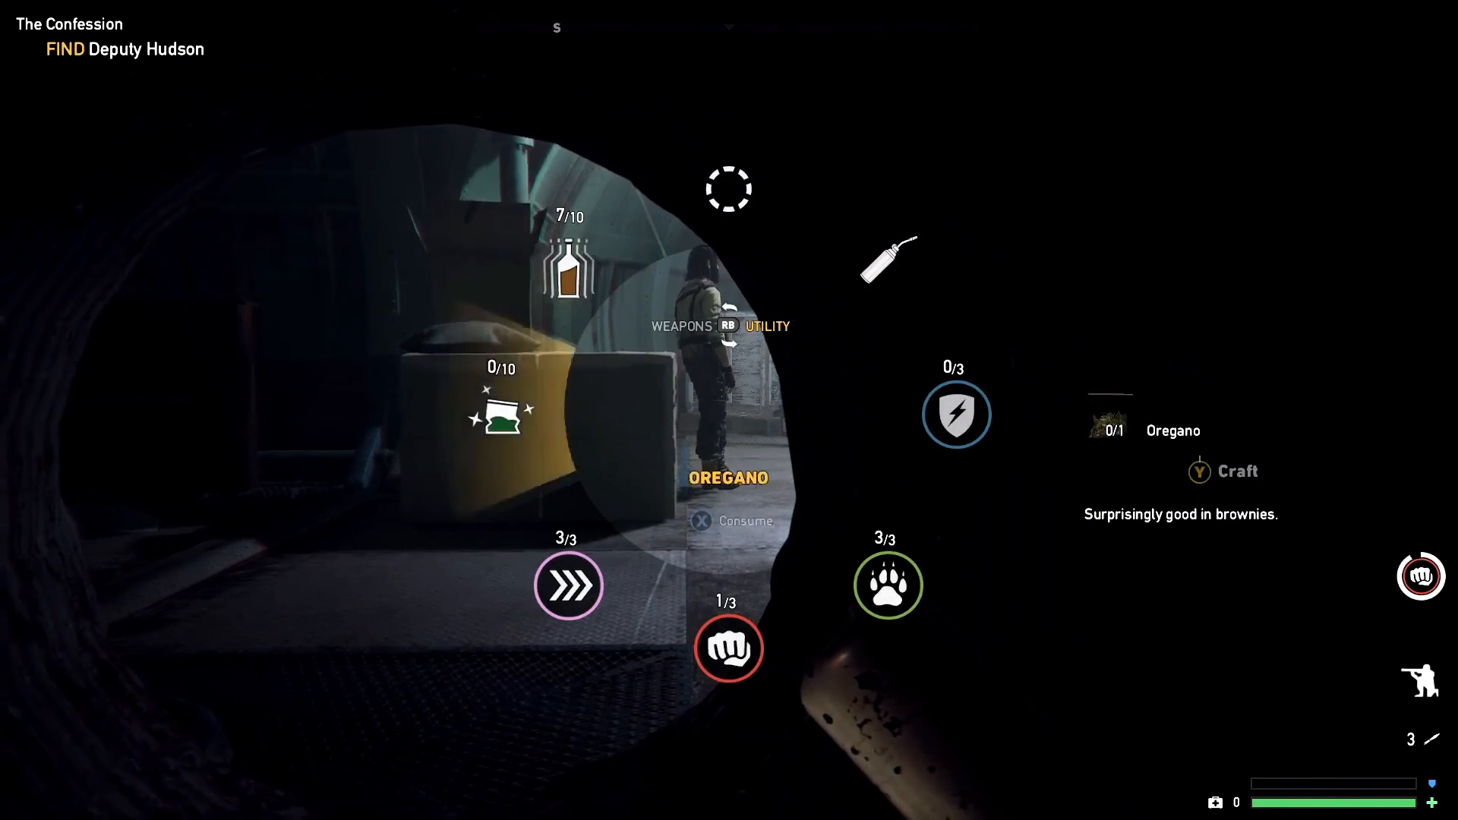
Emerge into the tunnel and take down the nearest cultist
key(w)
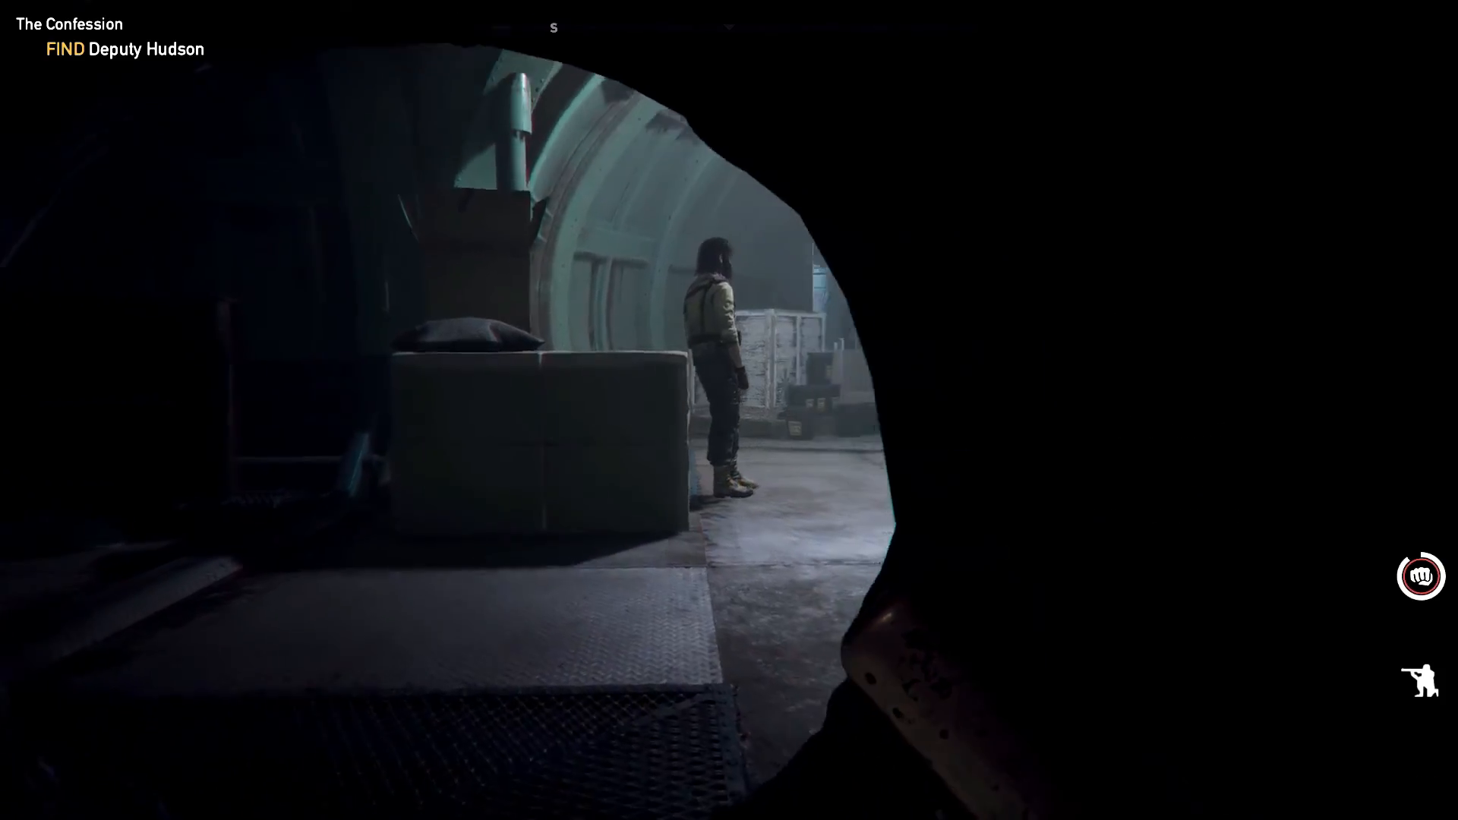
key(w)
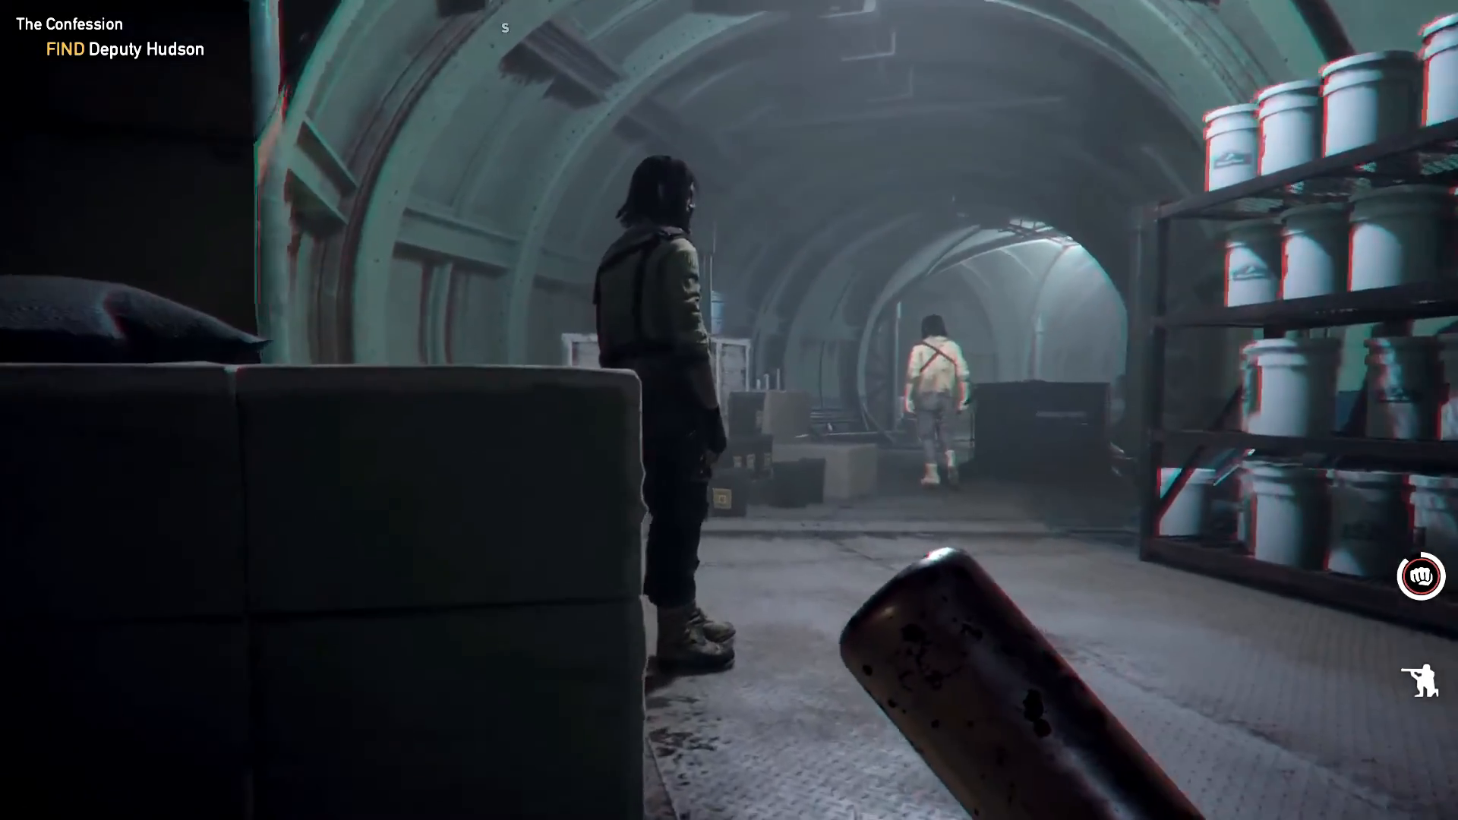
key(f)
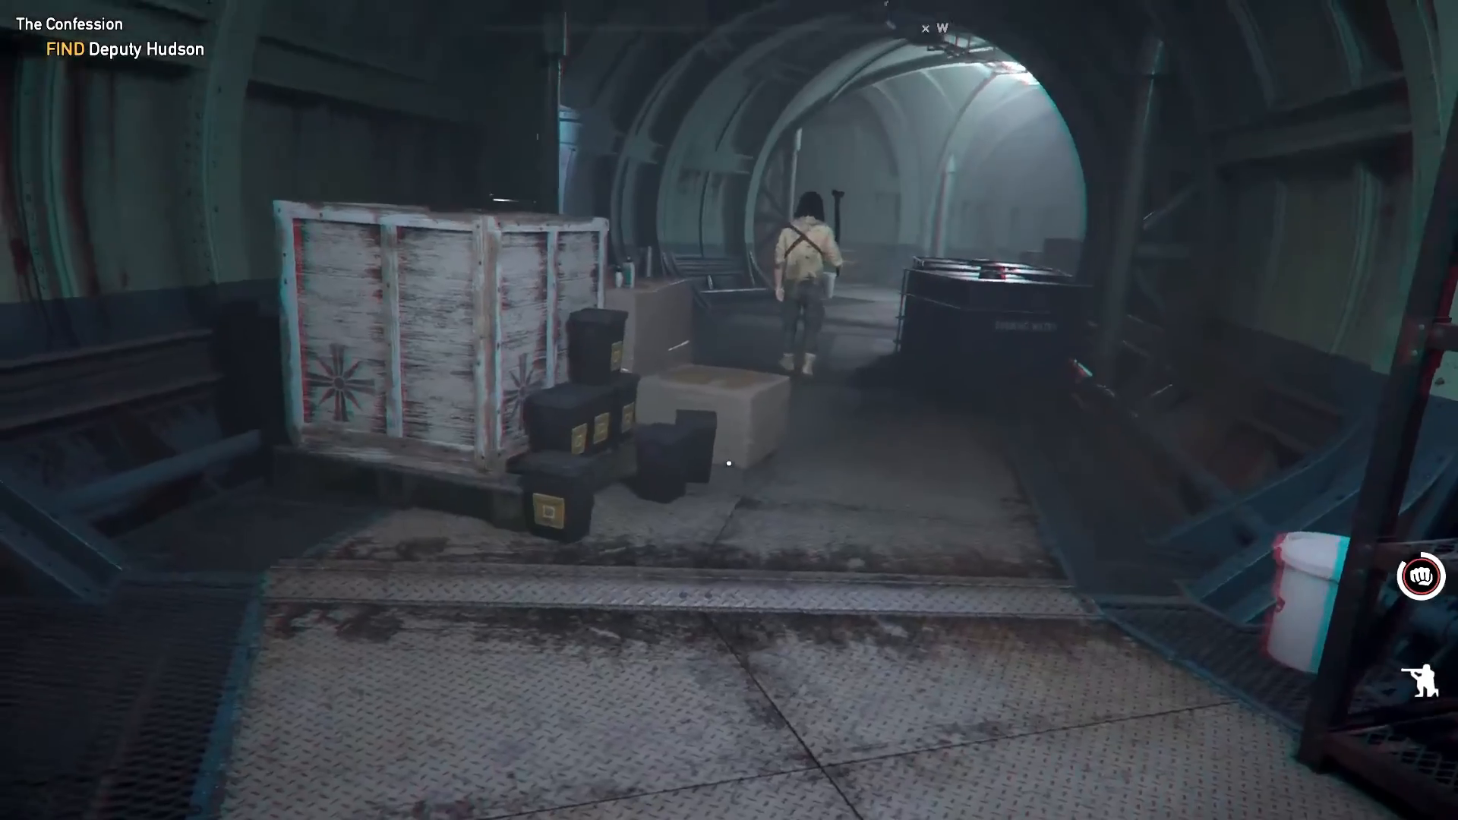
Advance down the tunnel past the crates toward the EXIT door and confront the charging enemy
key(w)
key(w)
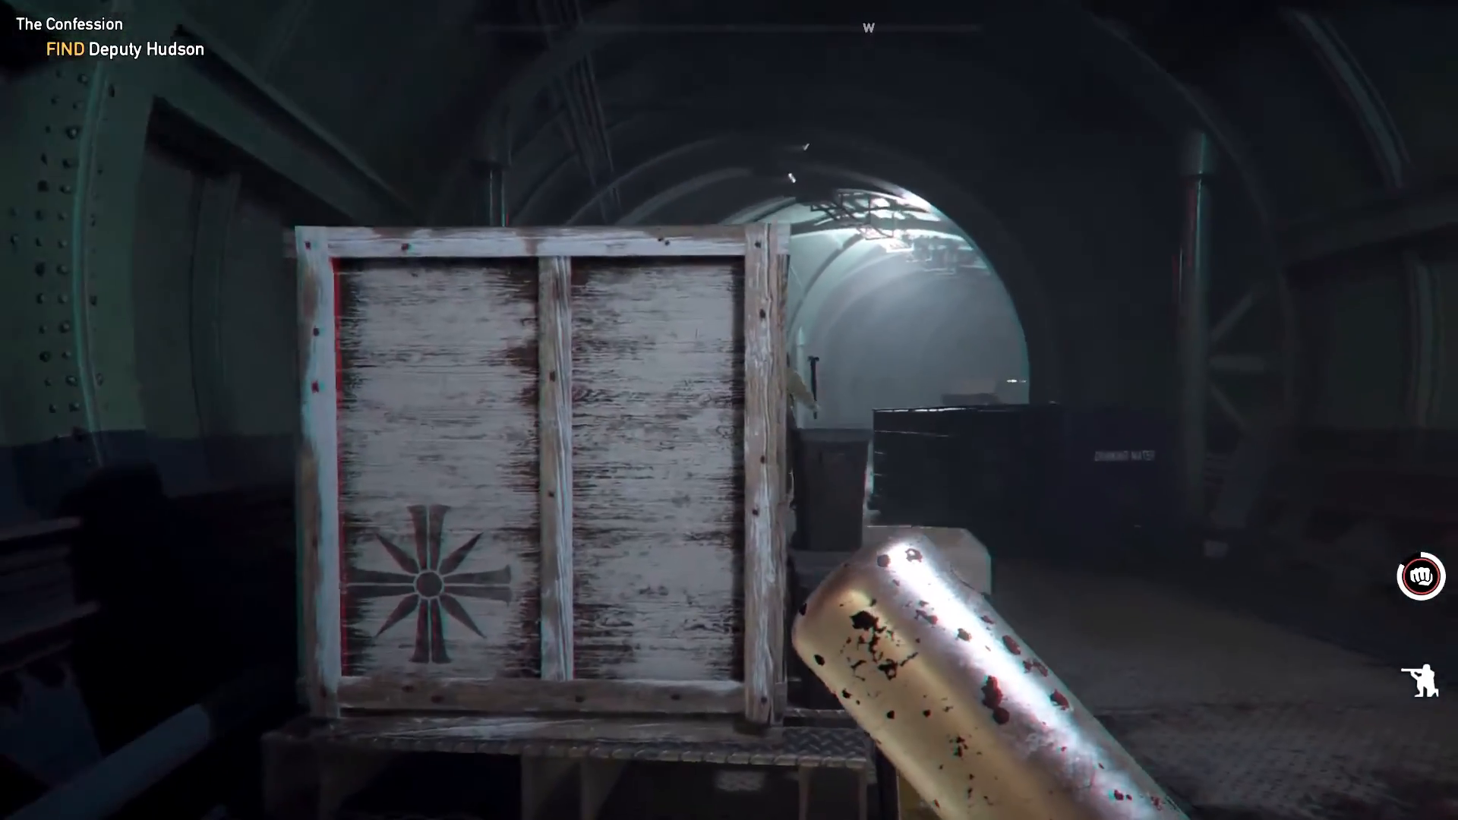
key(w)
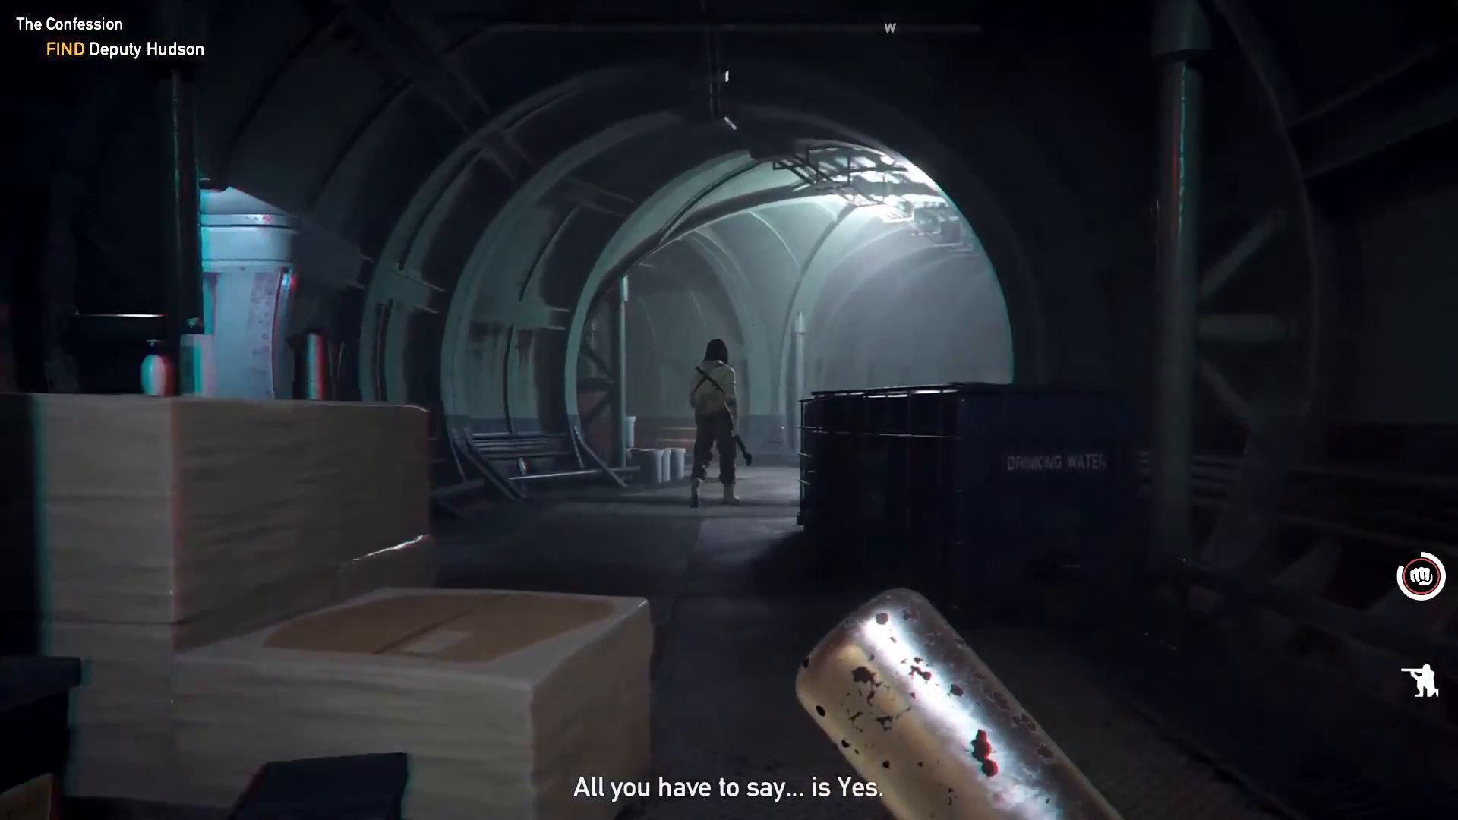
key(w)
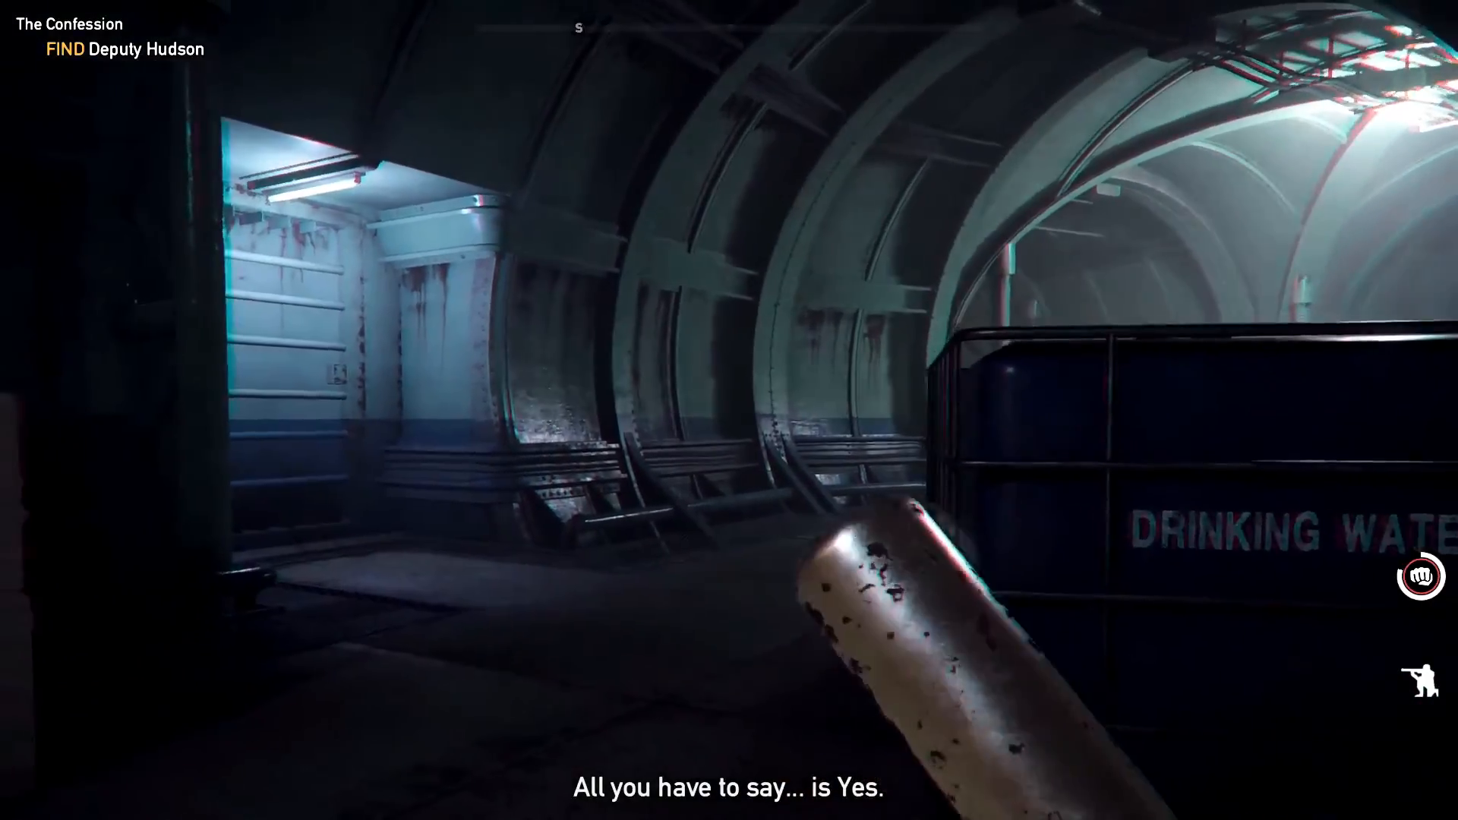
key(w)
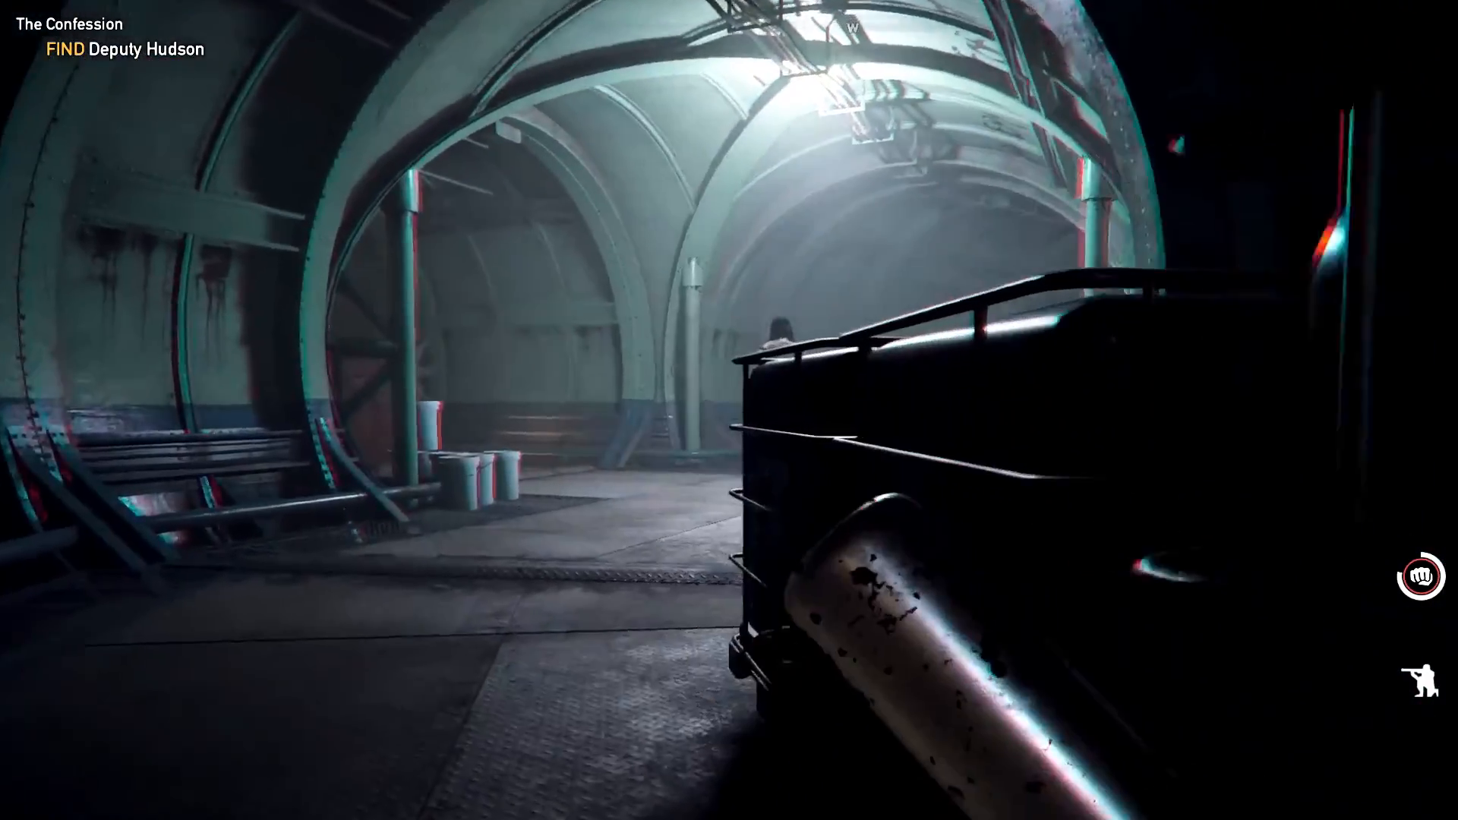
key(w)
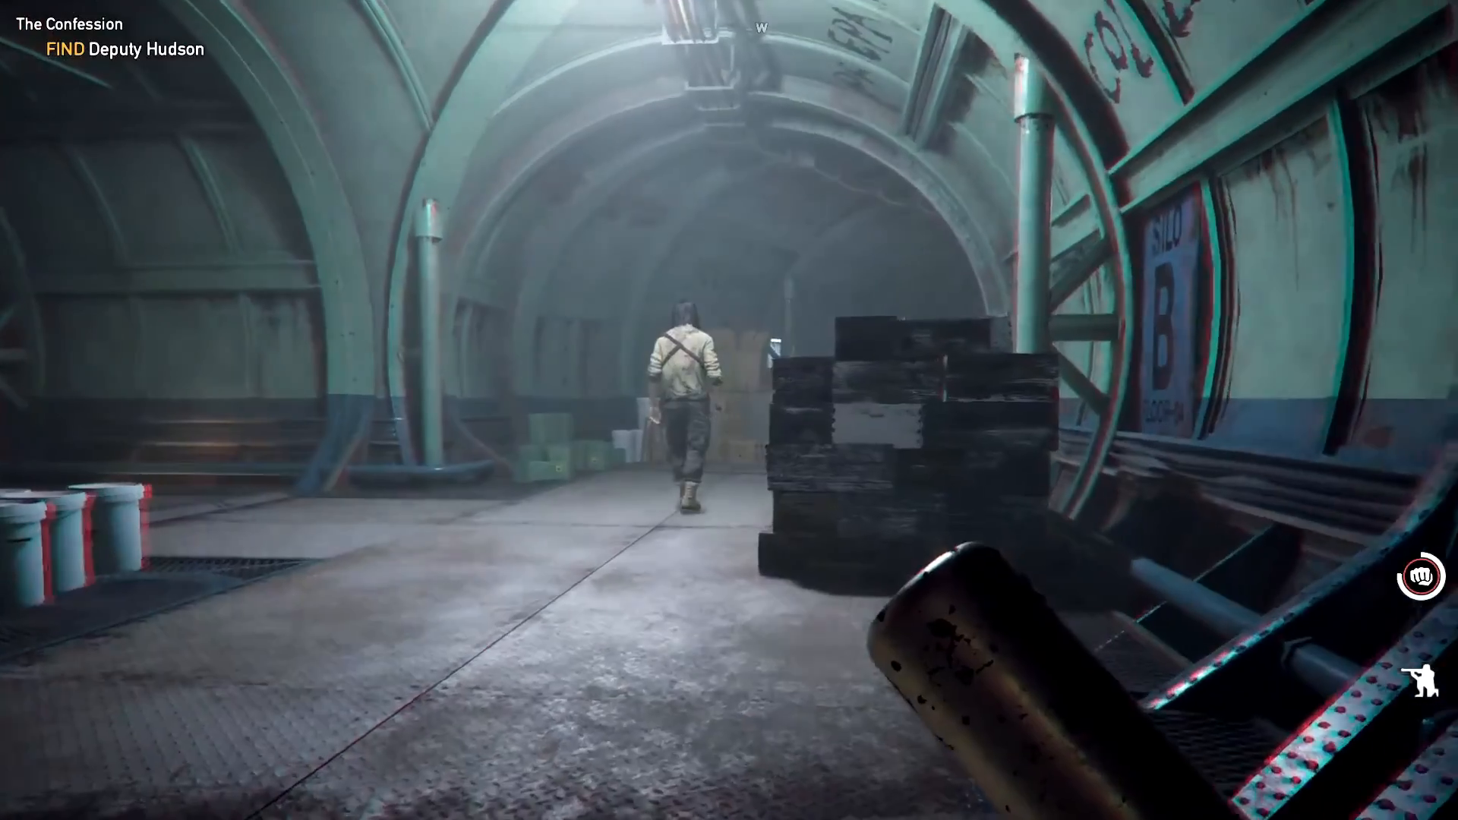
key(d)
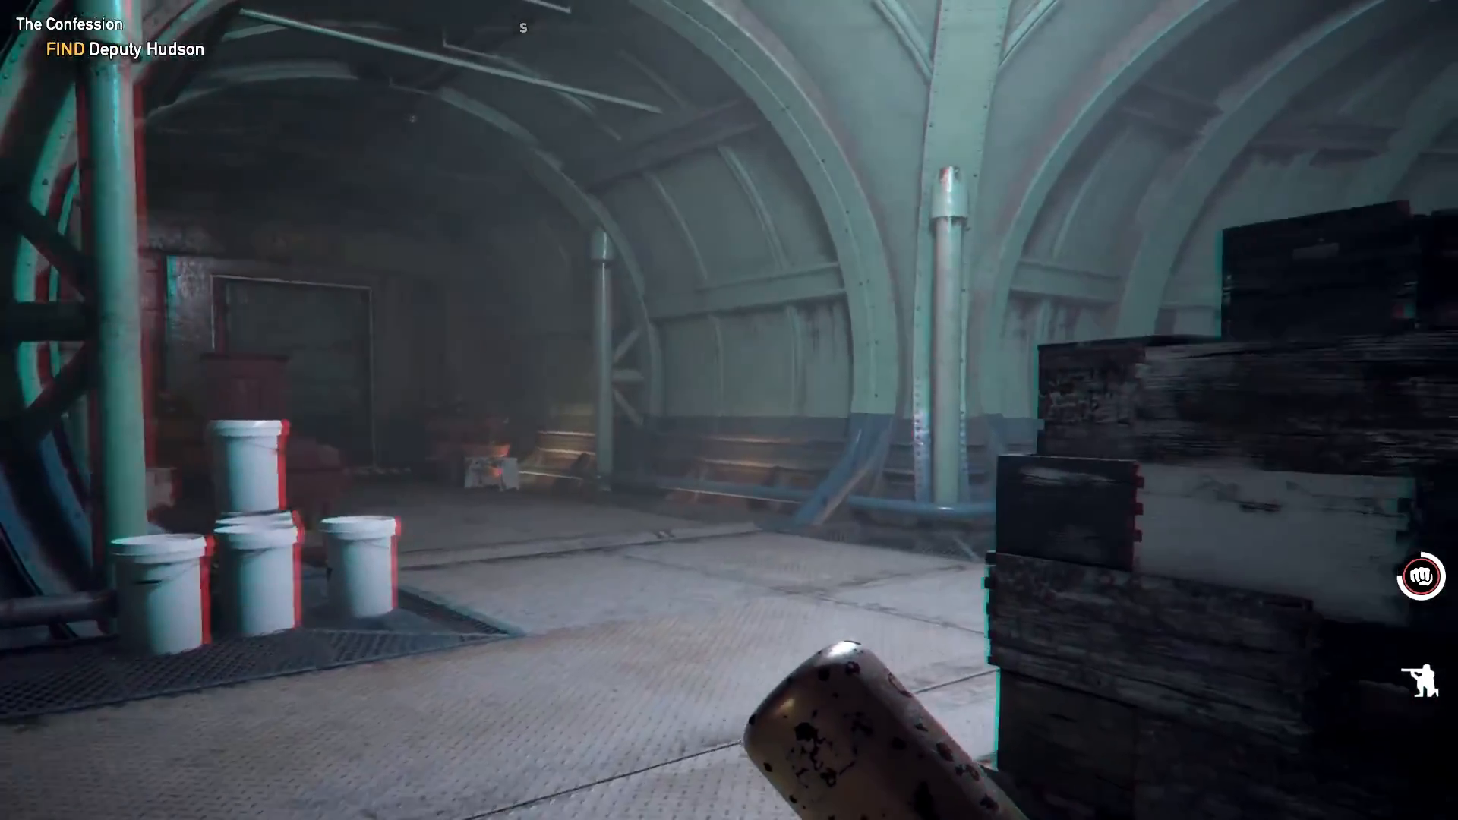
key(a)
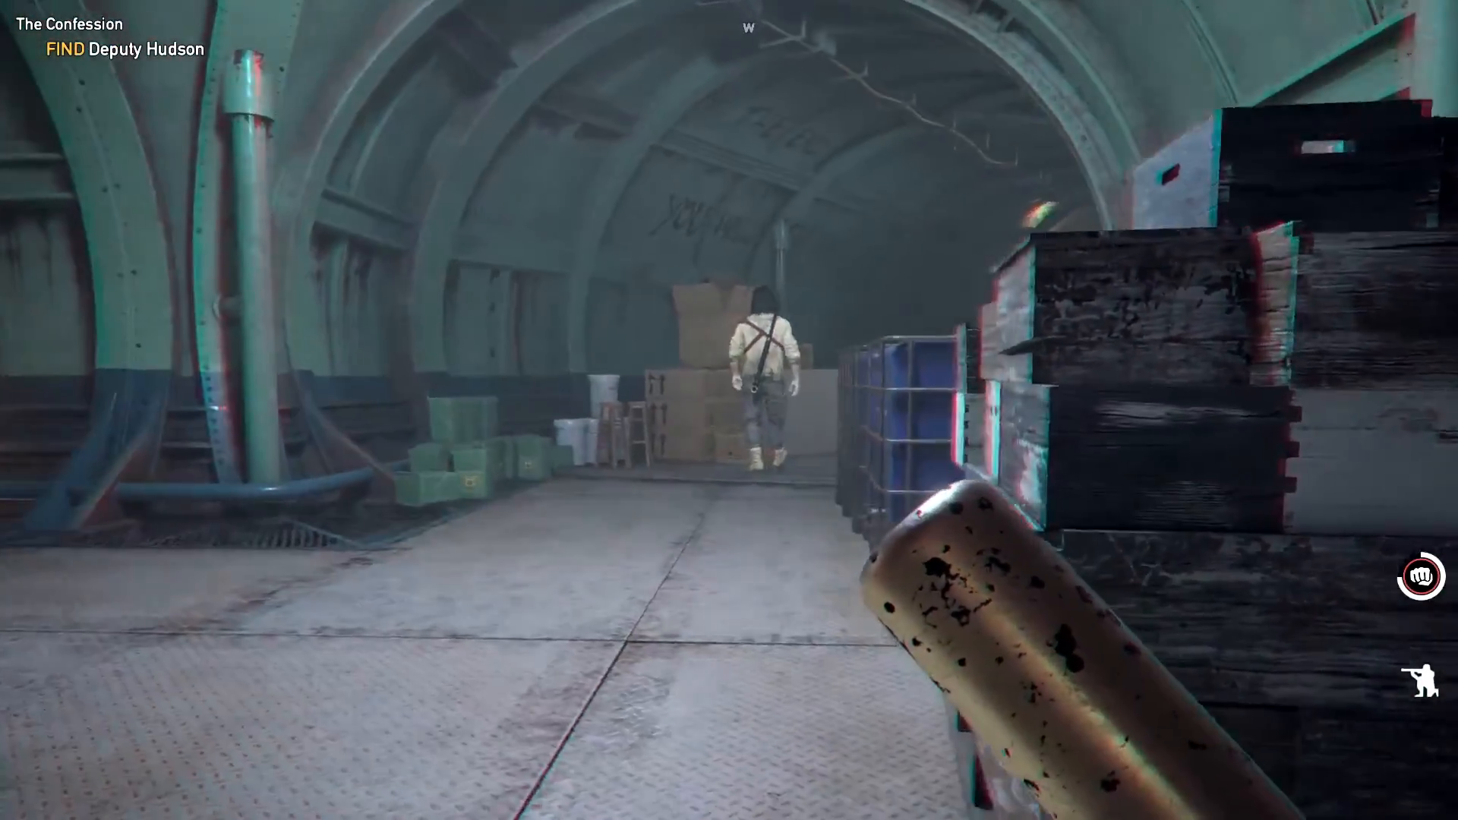
key(w)
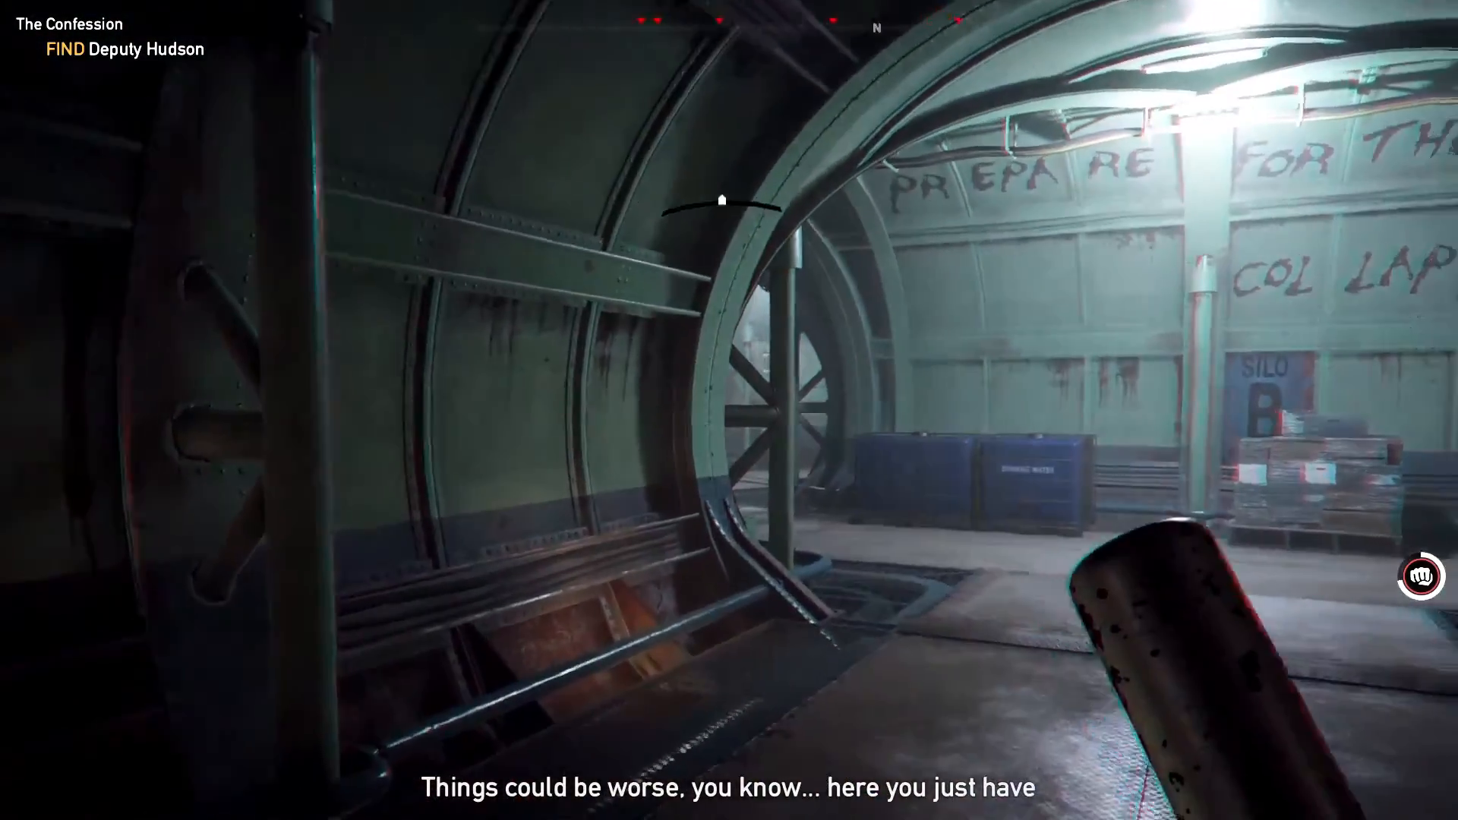
key(w)
key(g)
key(s)
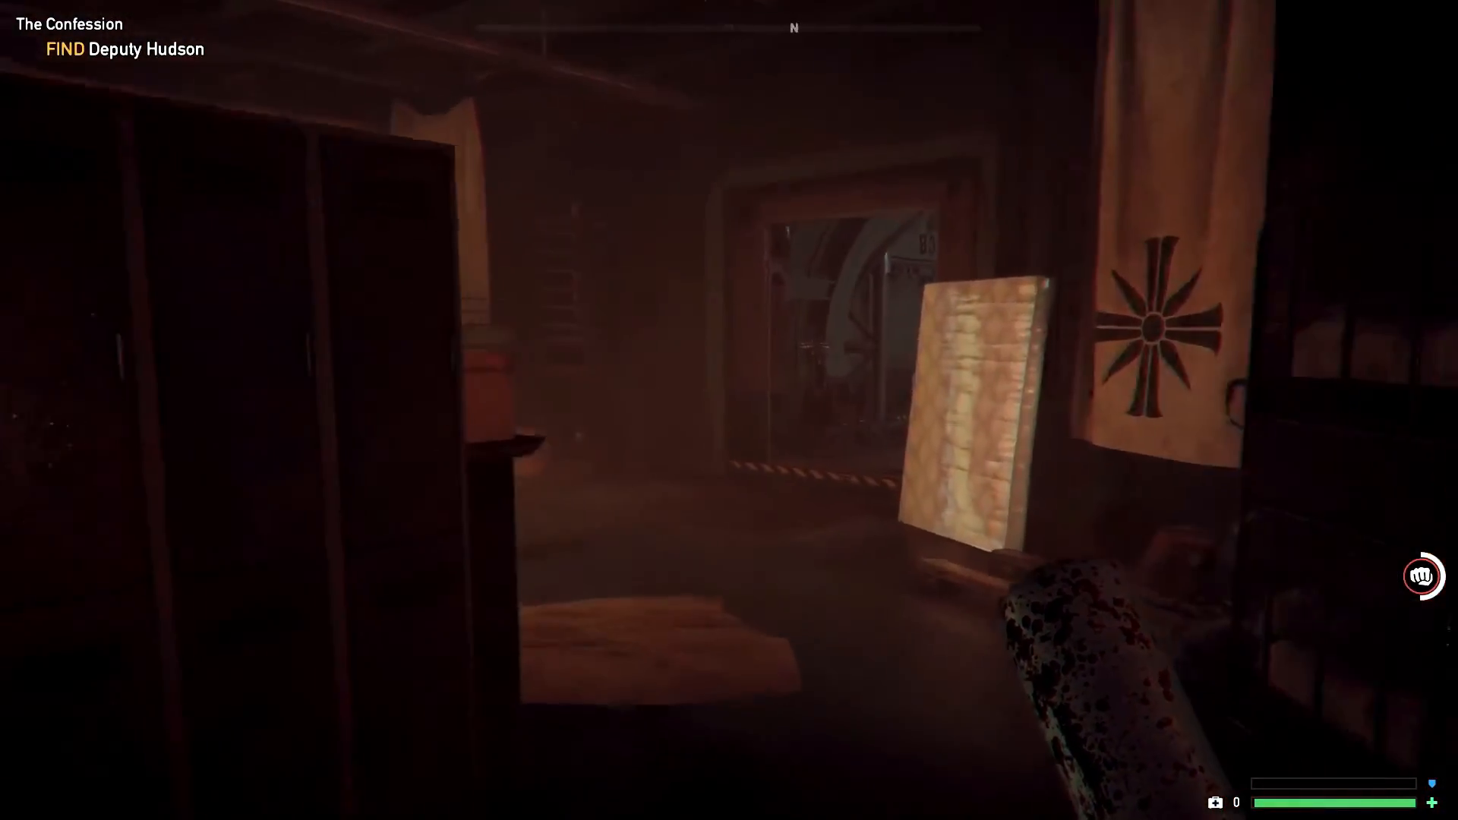
Move through the B3 doorway and vault A into the storage tunnels
key(w)
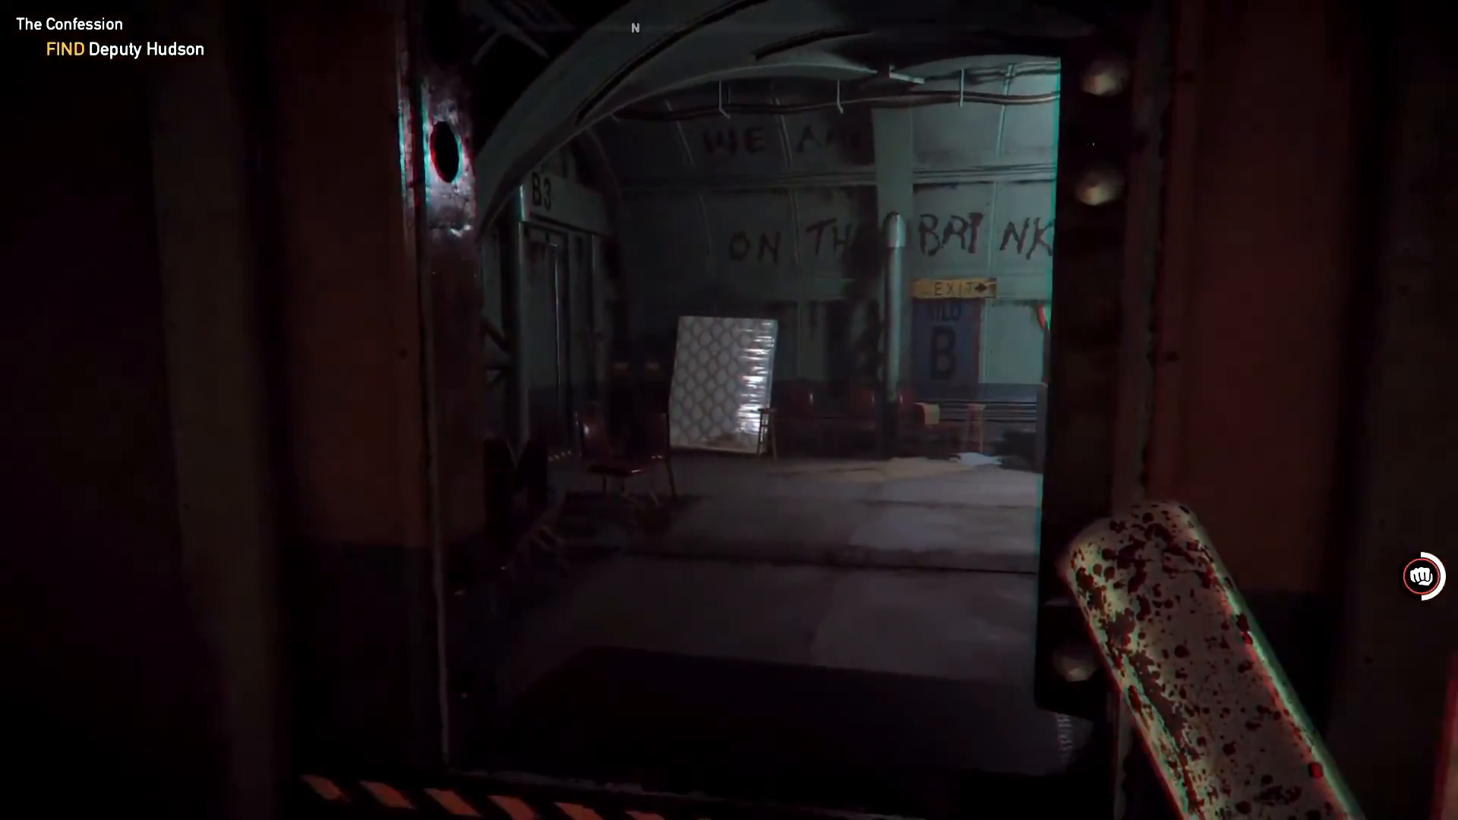
key(w)
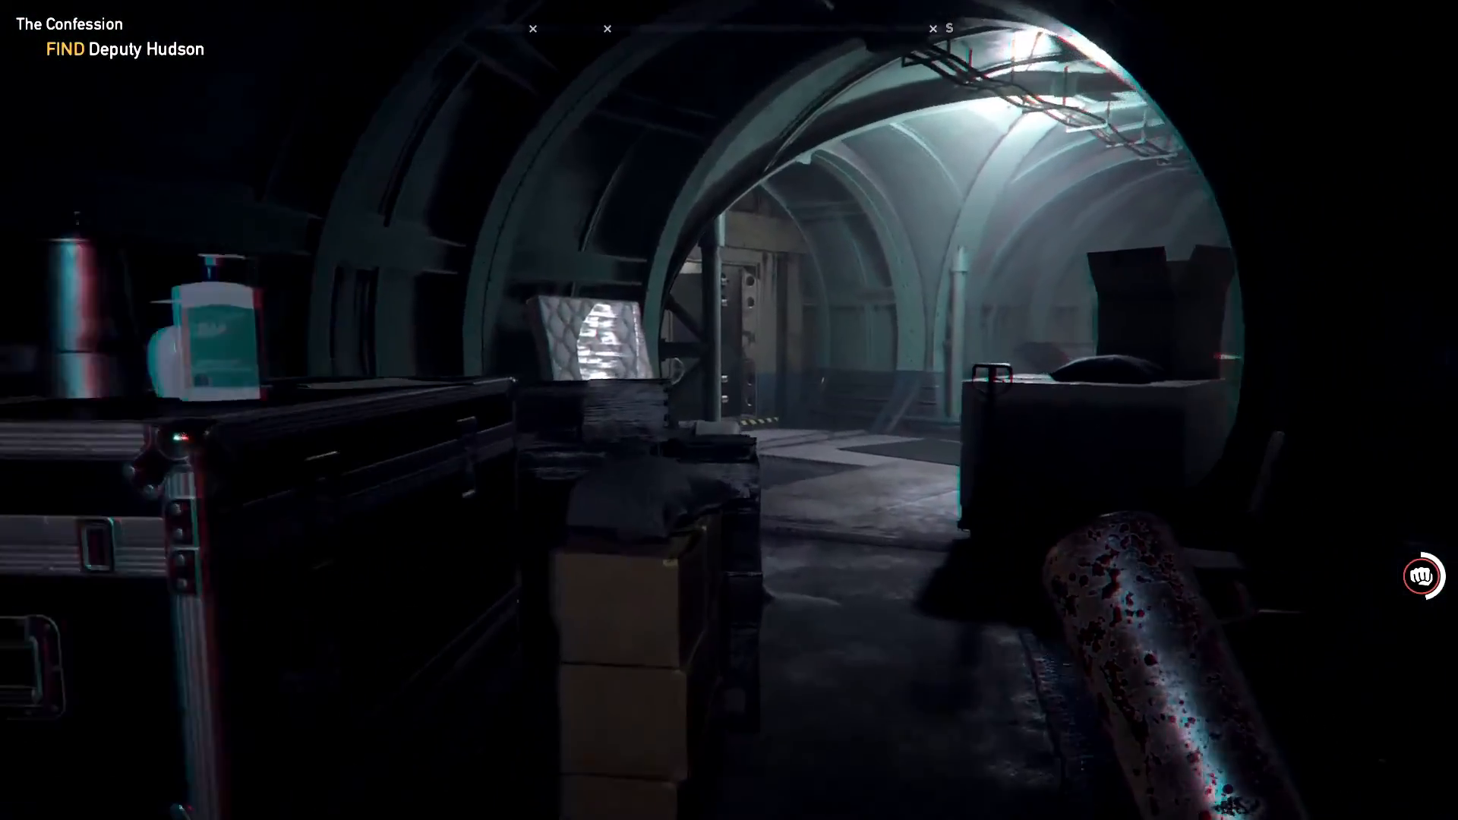
key(w)
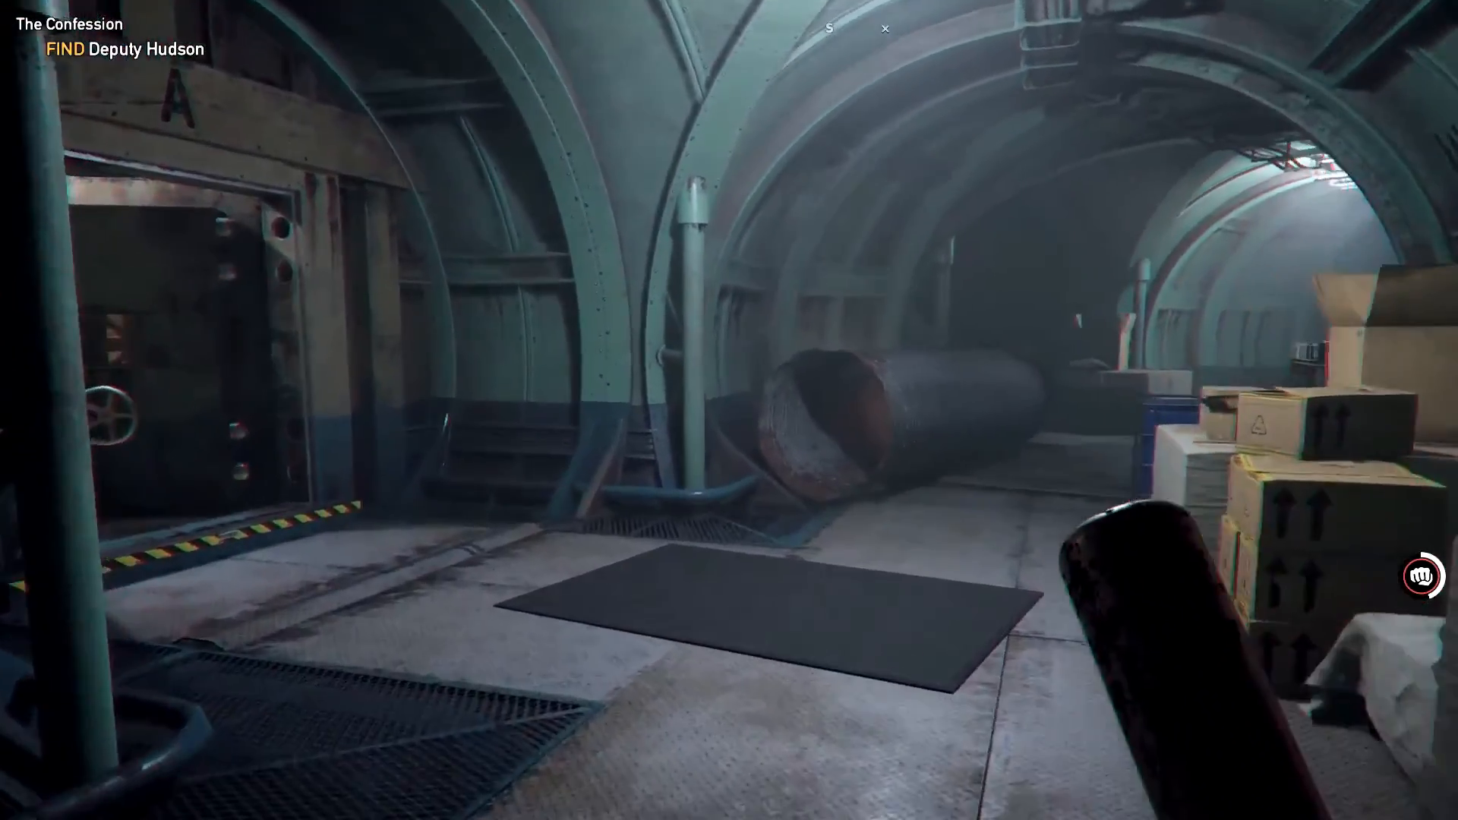
key(w)
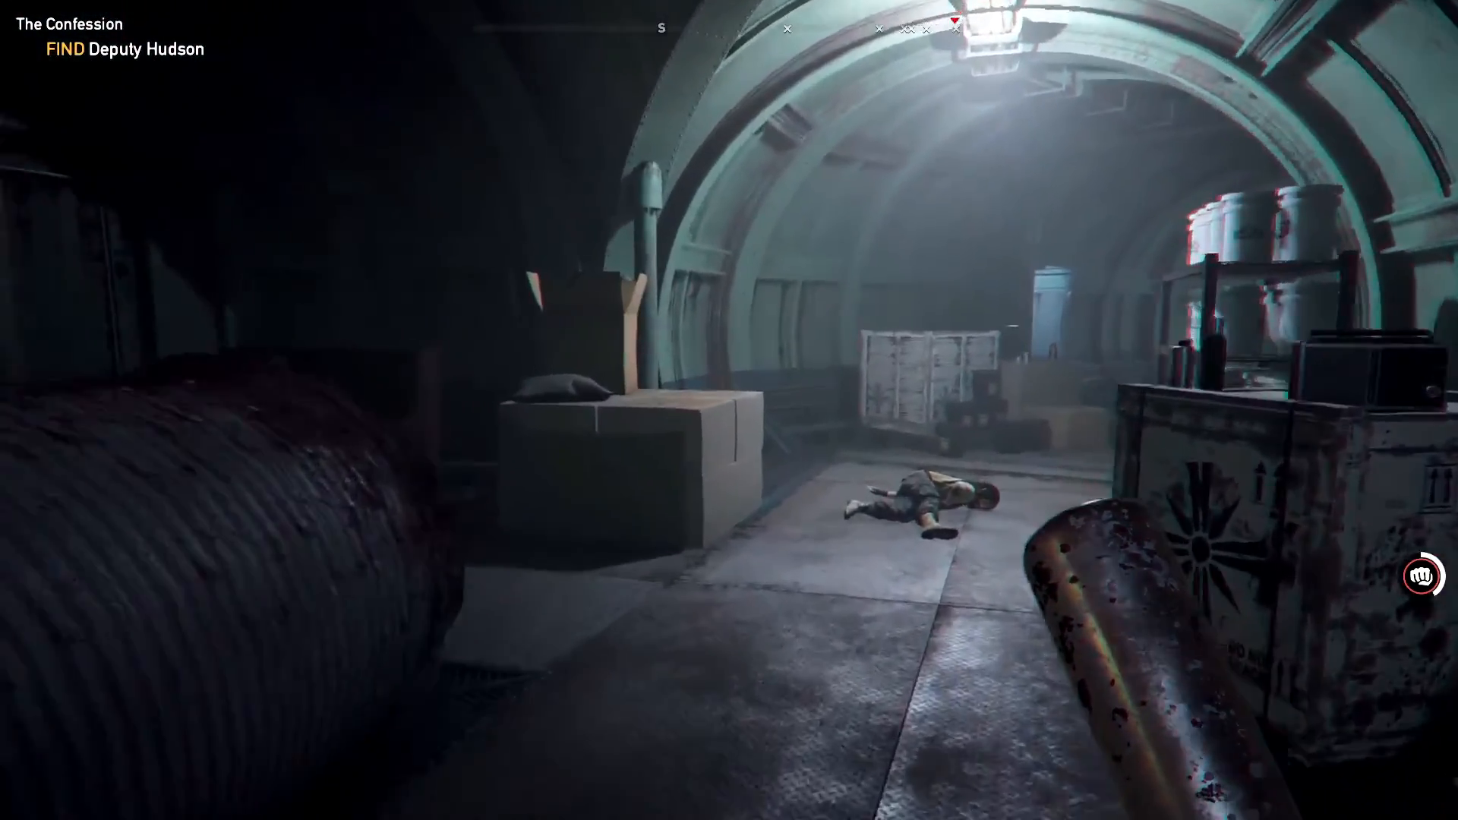
key(w)
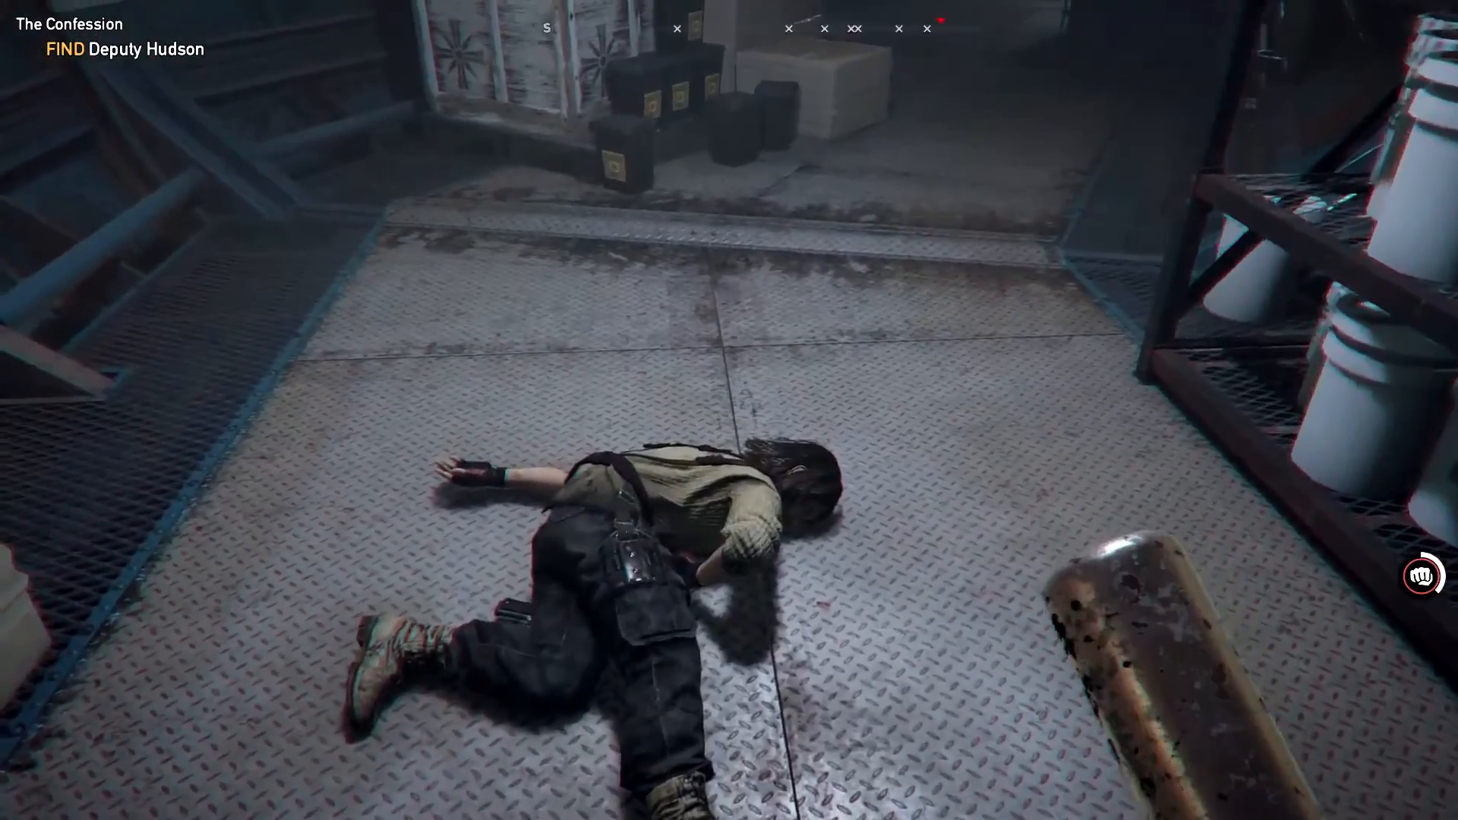
key(w)
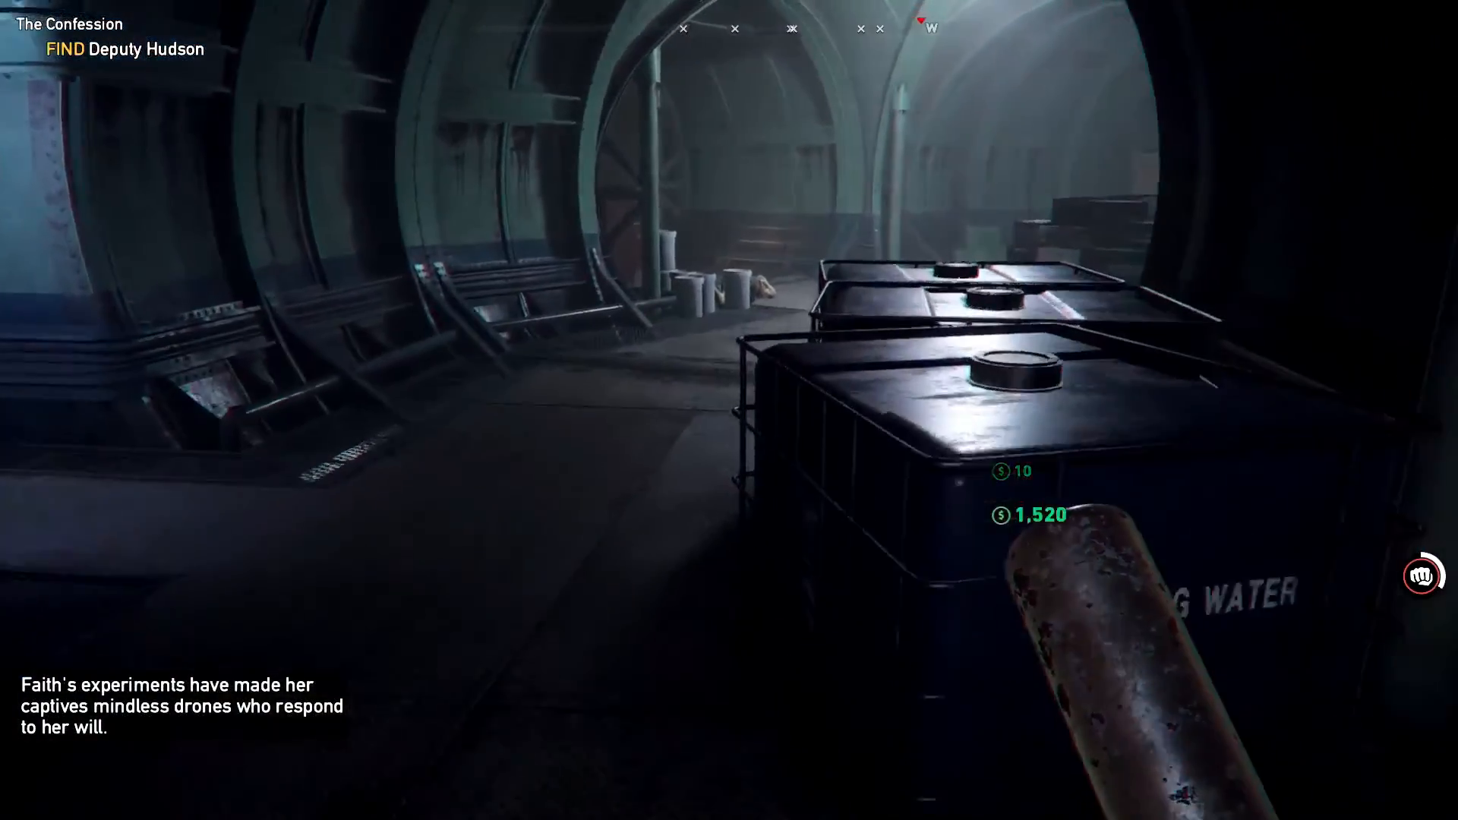
key(w)
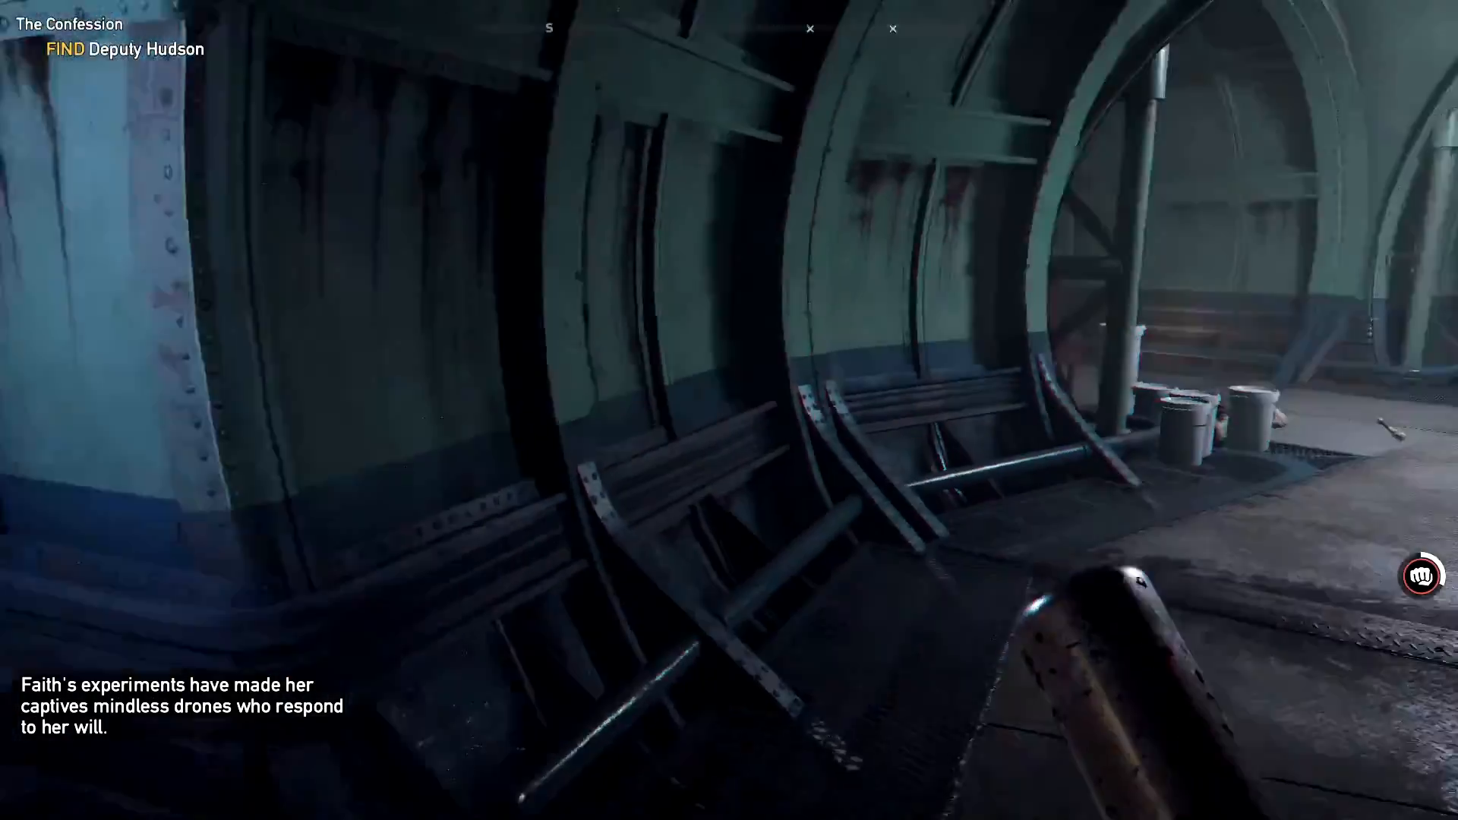
Loot the body near the buckets and head toward the B1 vault door
key(w)
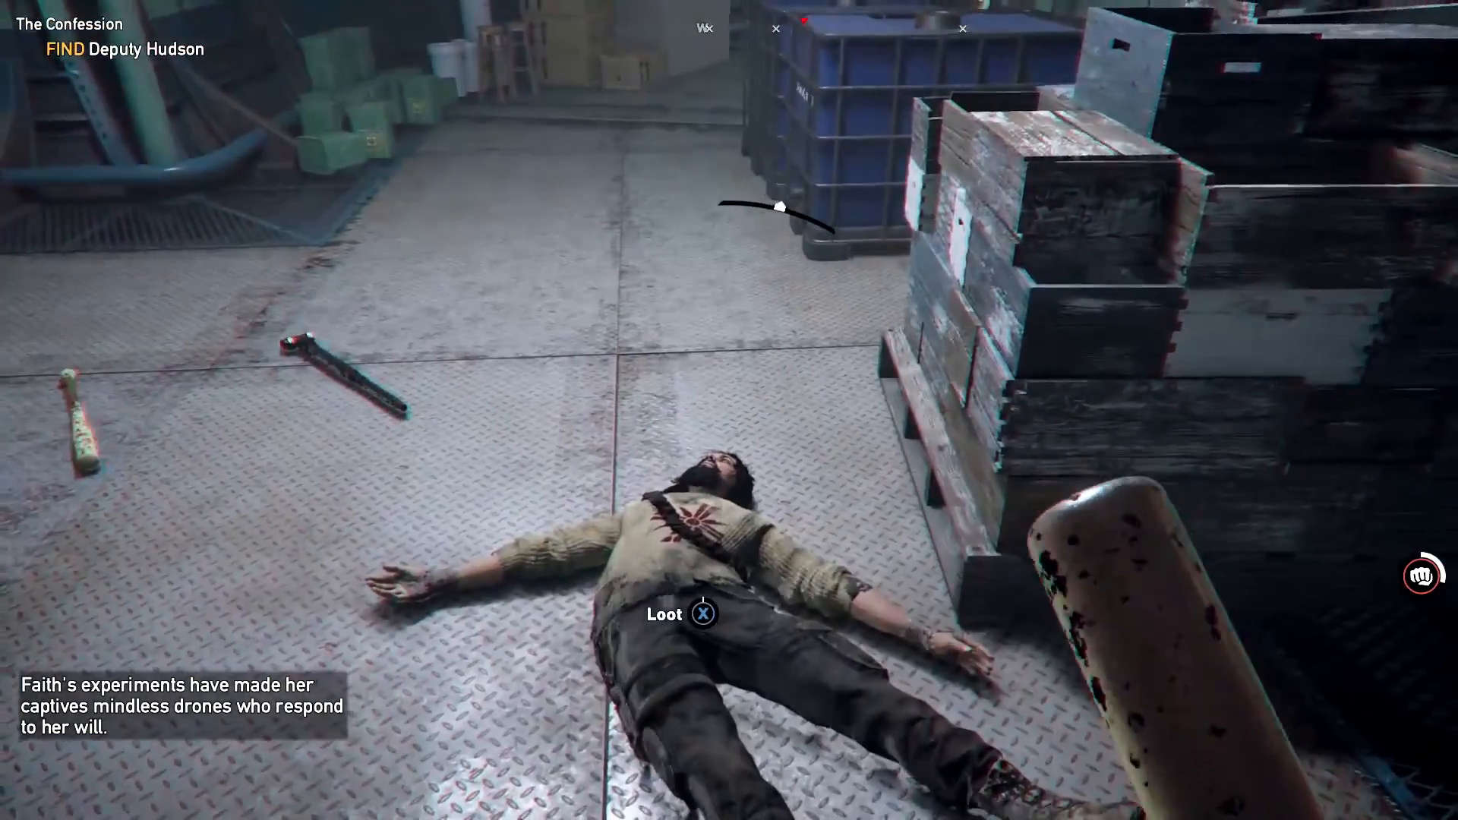
key(w)
key(x)
key(w)
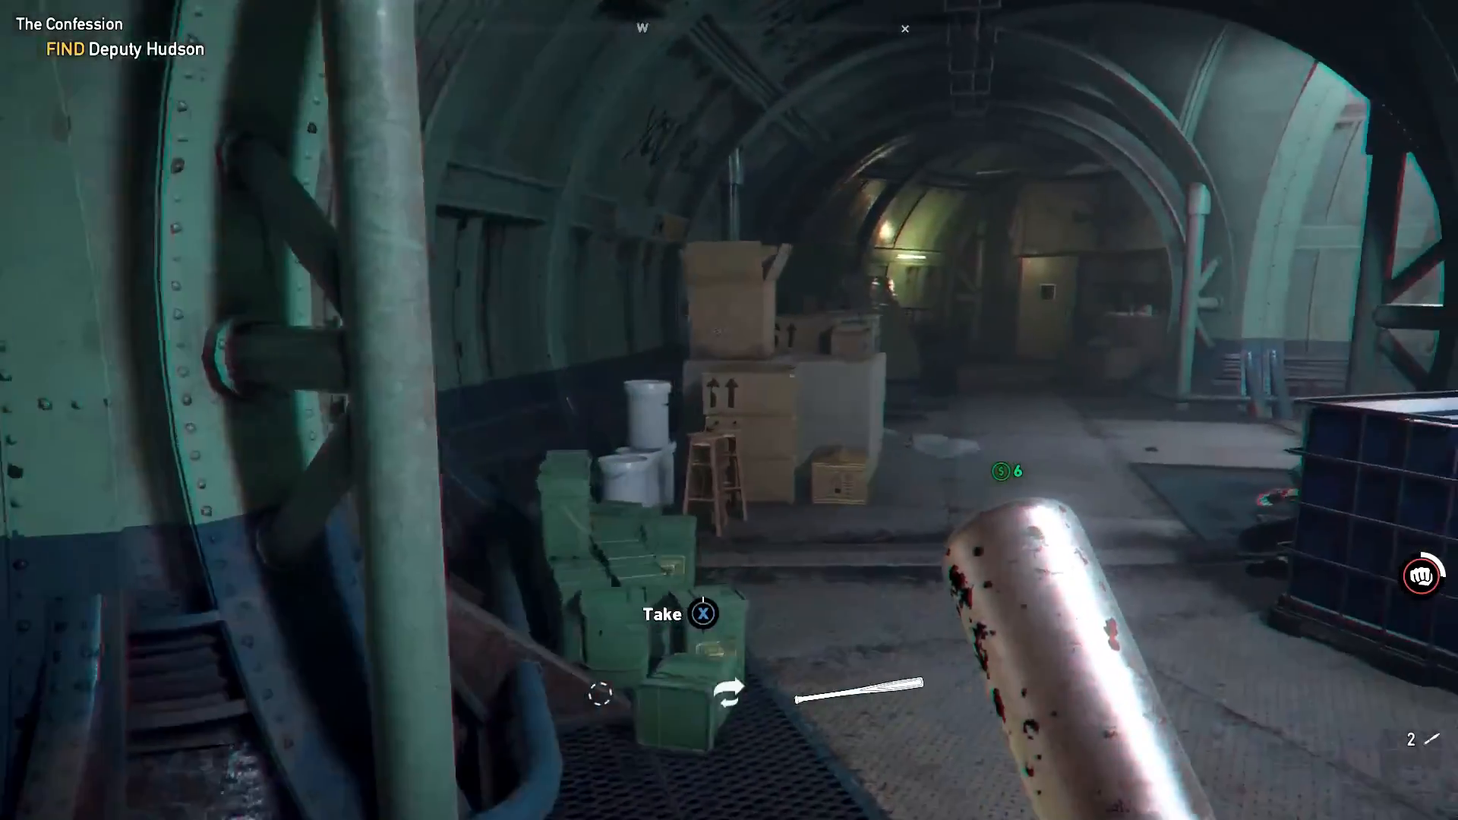
key(w)
key(w)
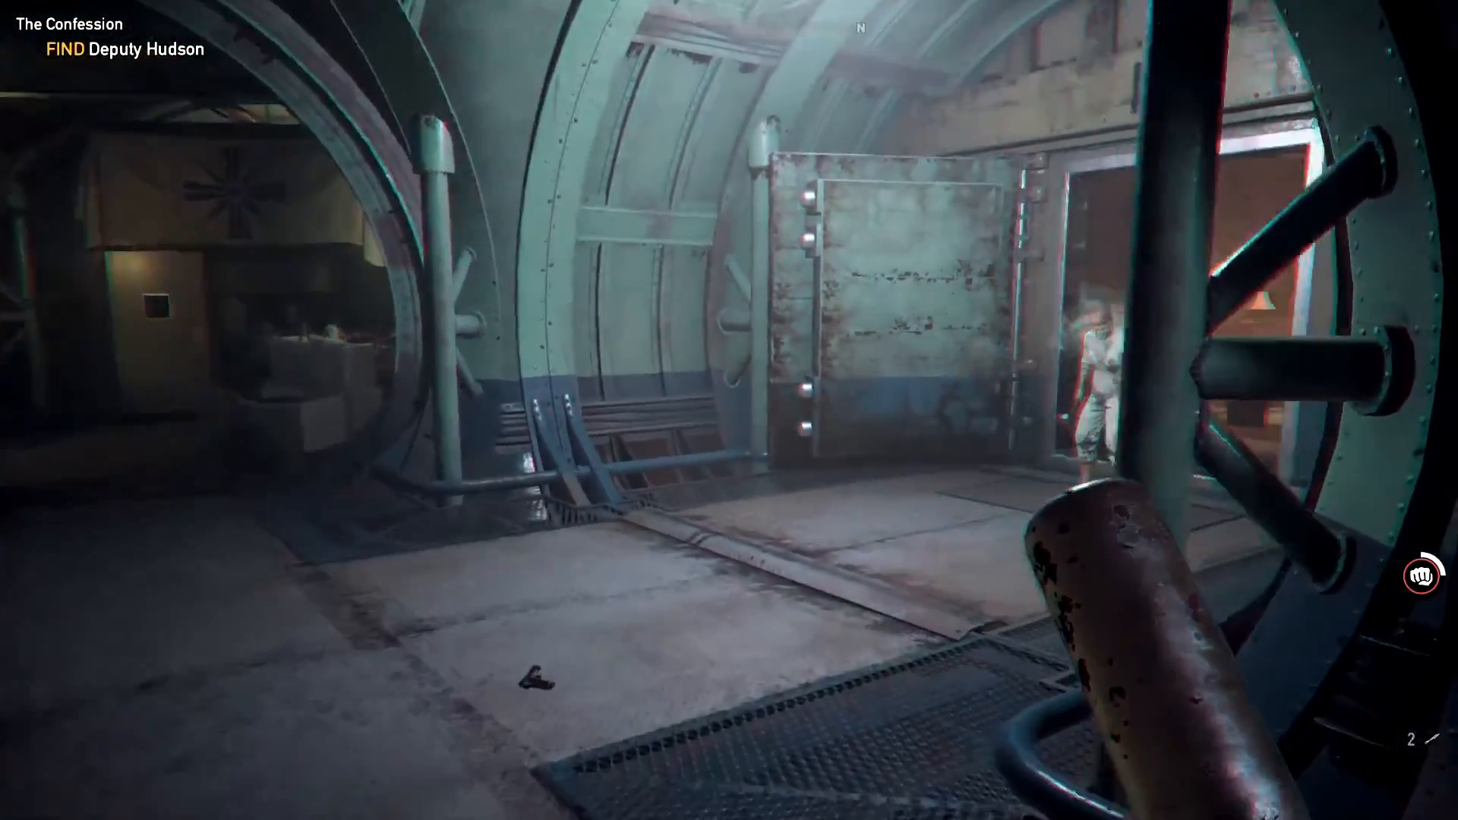
key(w)
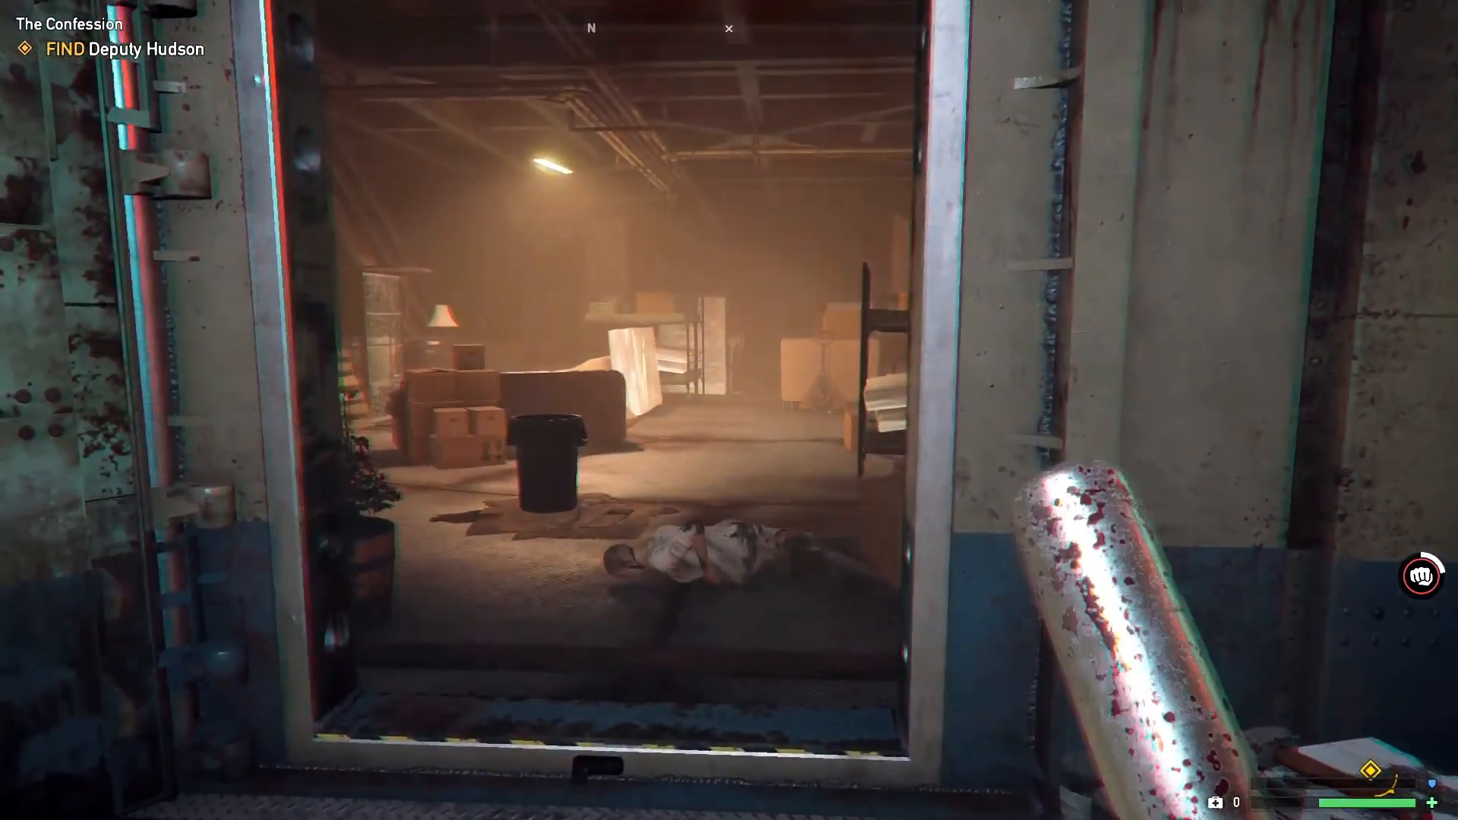
Push through the round vault doorway and knock down the bat-wielding enemy
key(s)
key(w)
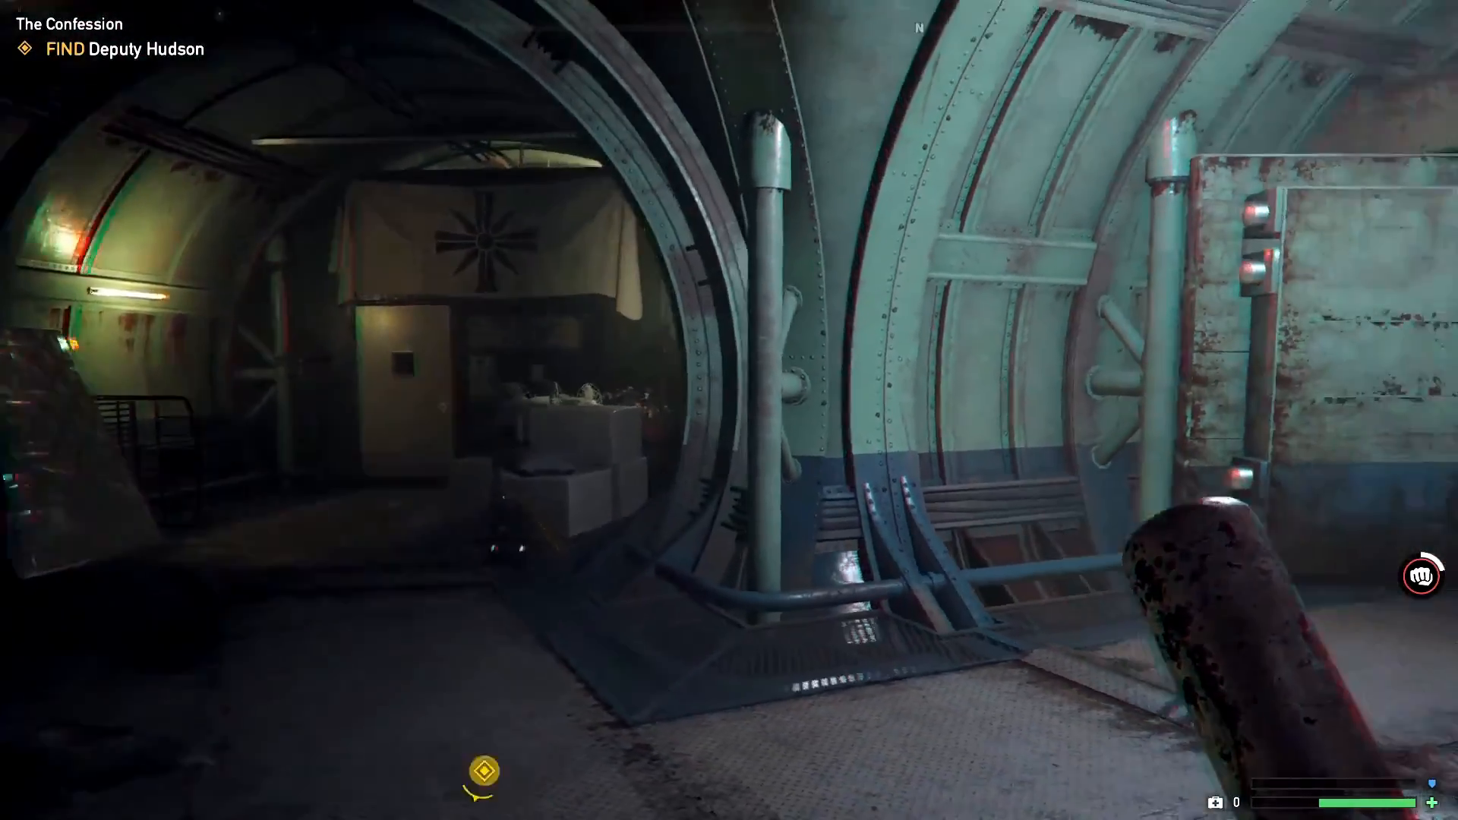
key(w)
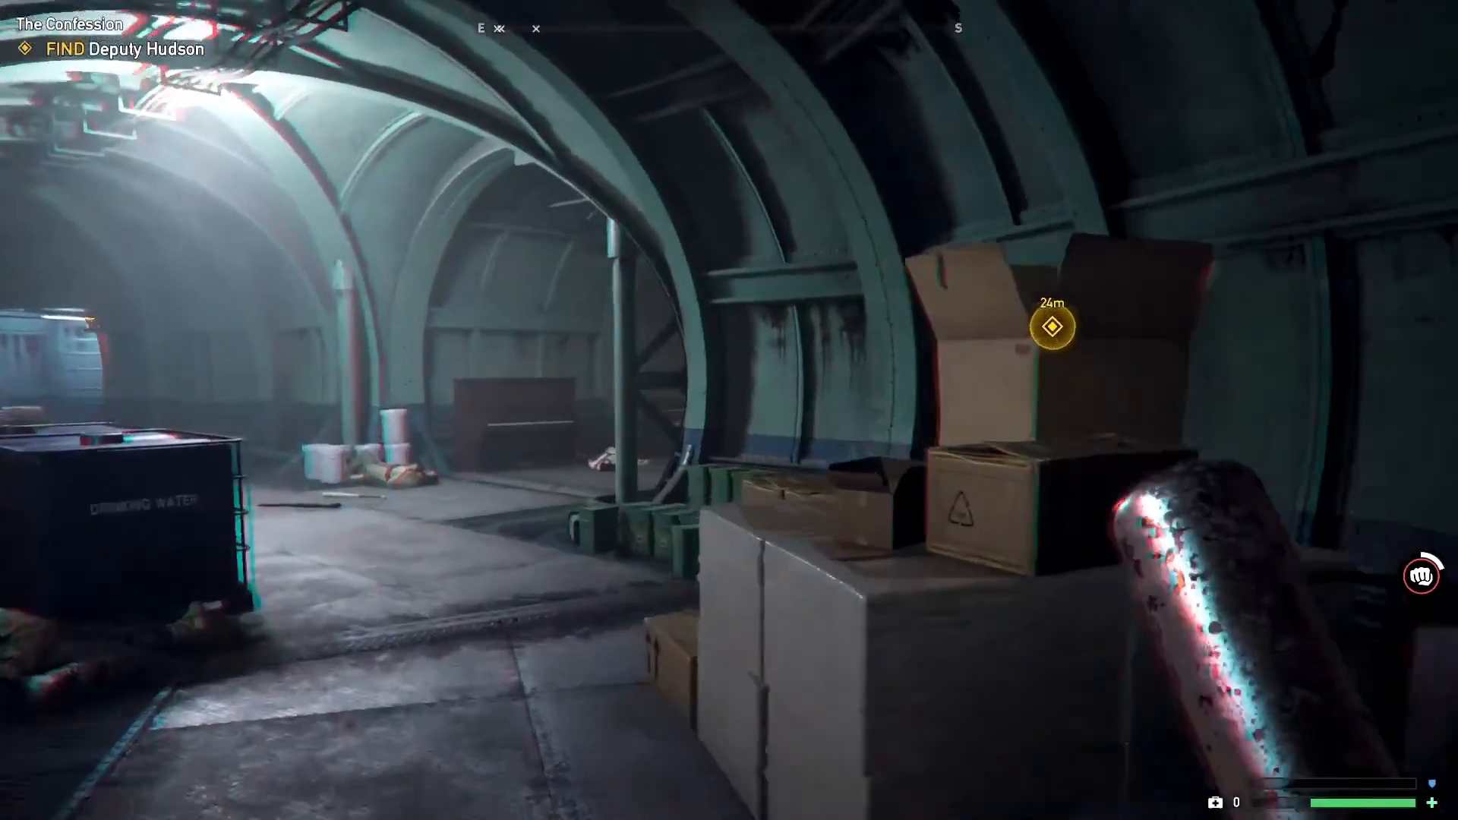
key(w)
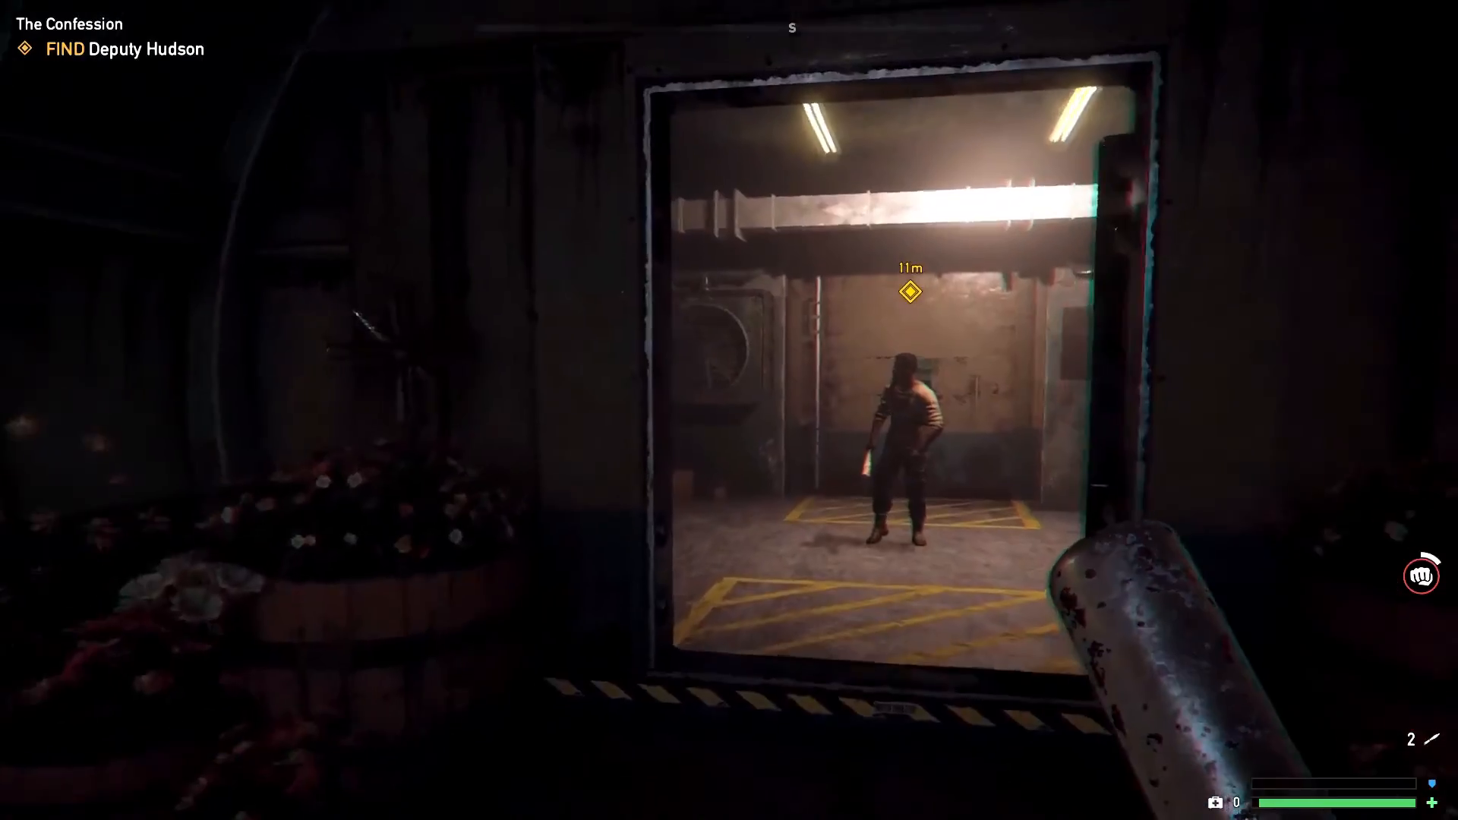
key(w)
key(f)
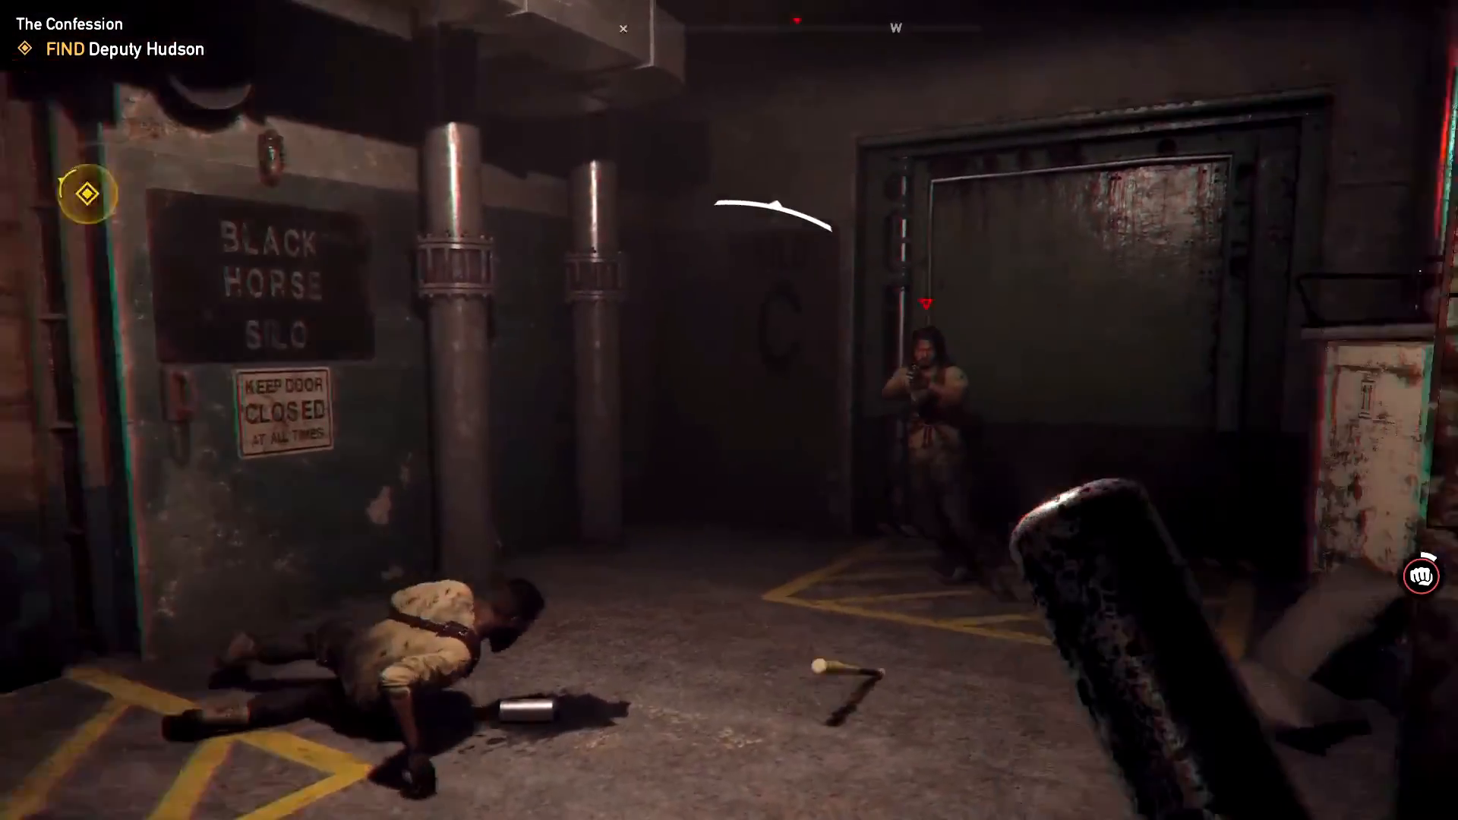